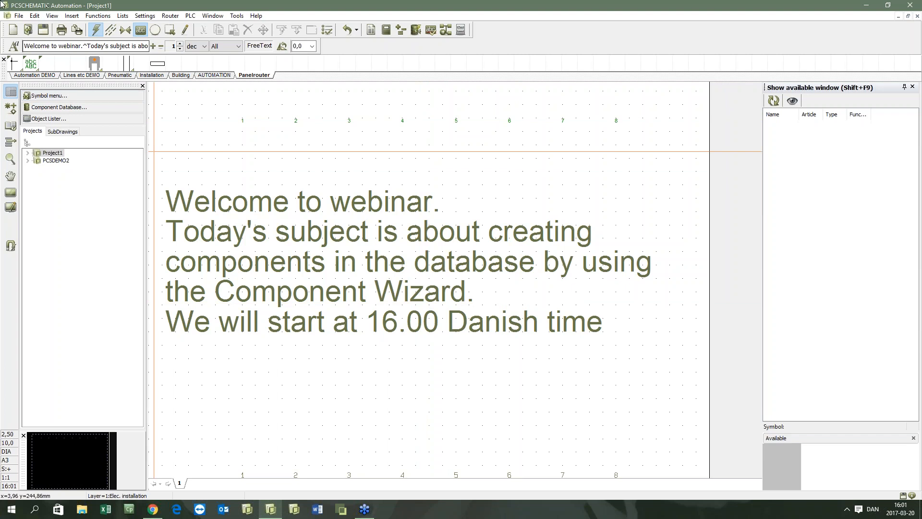
# Create a new project from the PCSstart template, keeping its default project settings
pyautogui.click(19, 16)
pyautogui.click(28, 25)
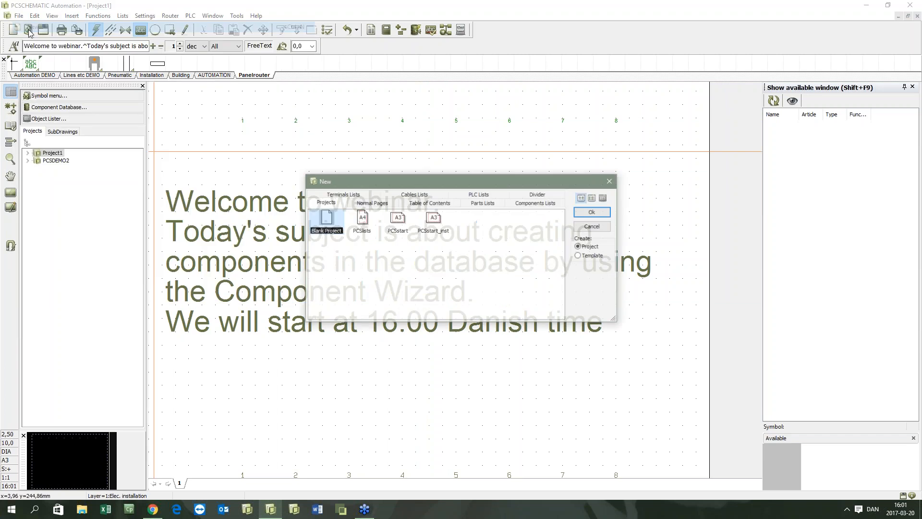
pyautogui.click(401, 229)
pyautogui.doubleClick(403, 231)
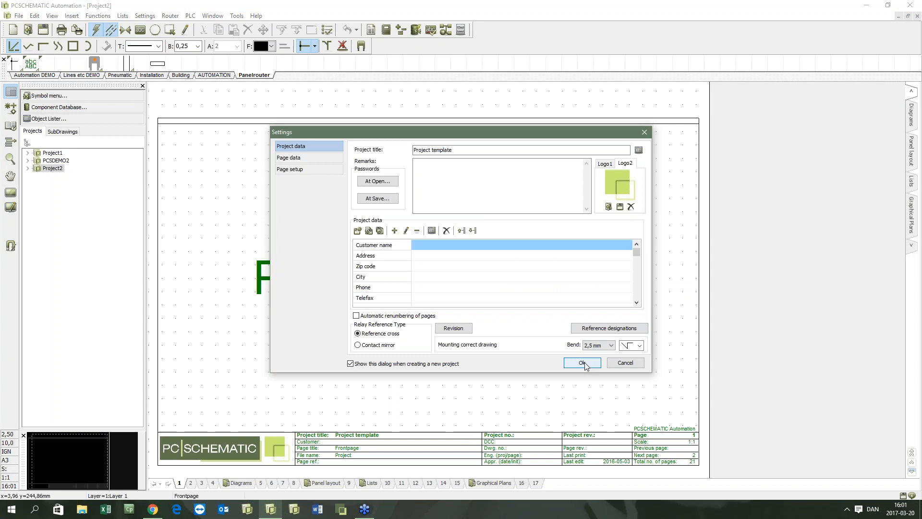
pyautogui.click(582, 363)
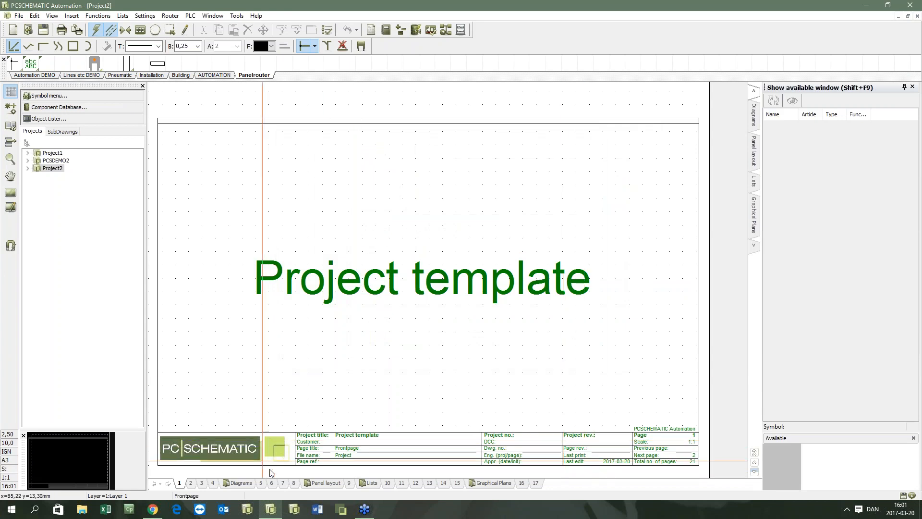
# Place three generic 08-10B01 lamp symbols side by side below the supply lines on diagram page 6, named -P1, -P2 and -P3
pyautogui.click(272, 483)
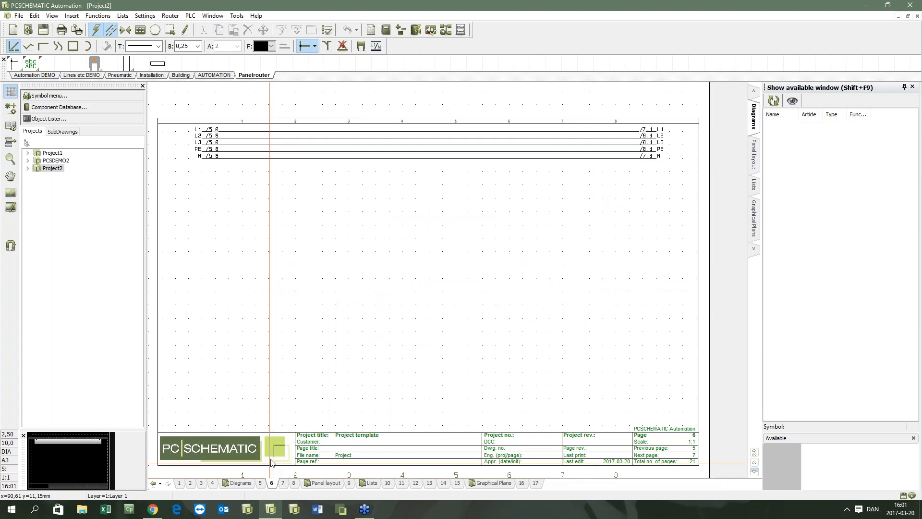
pyautogui.click(35, 75)
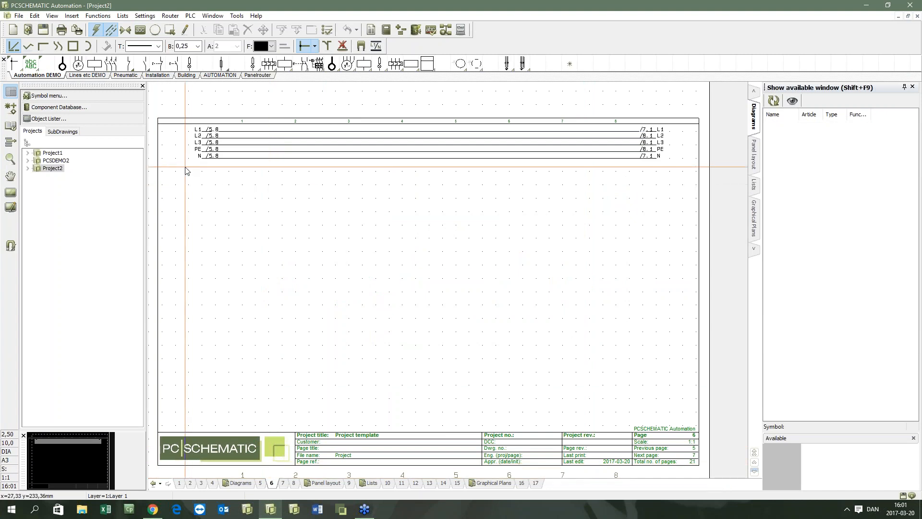
pyautogui.click(189, 63)
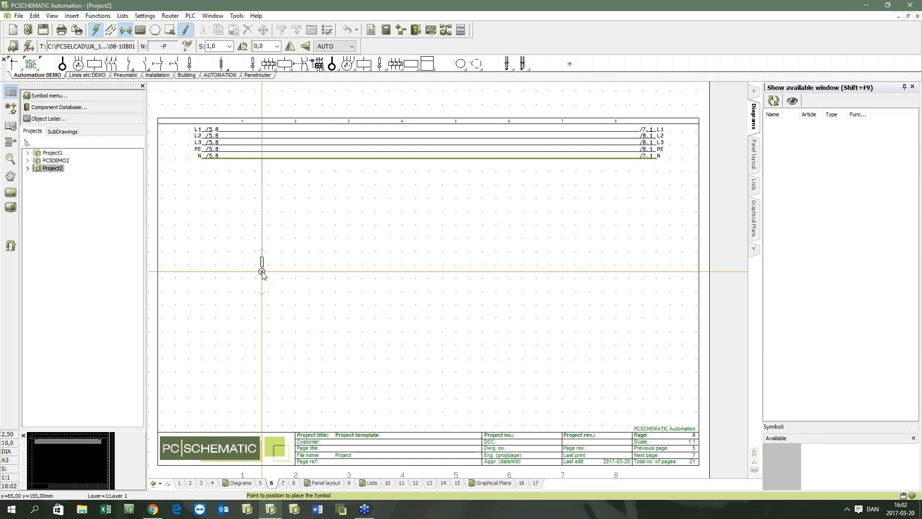
pyautogui.click(262, 272)
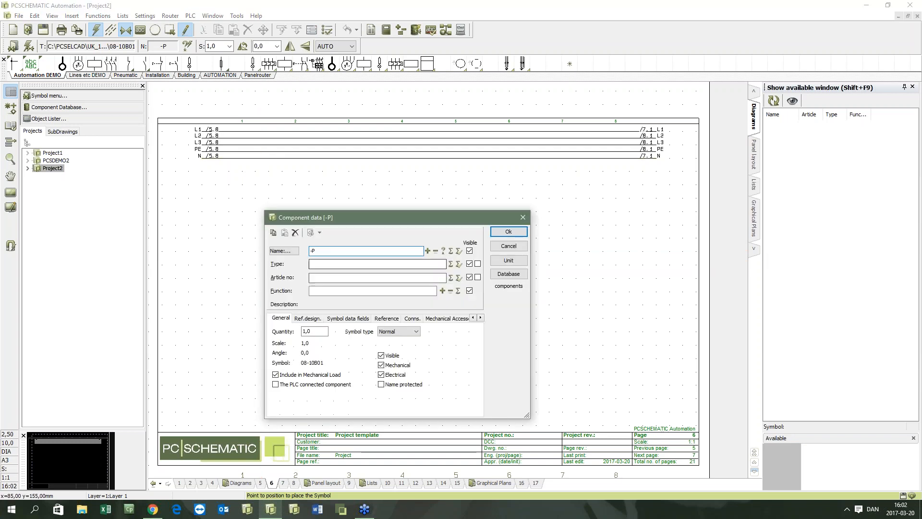
pyautogui.write('1')
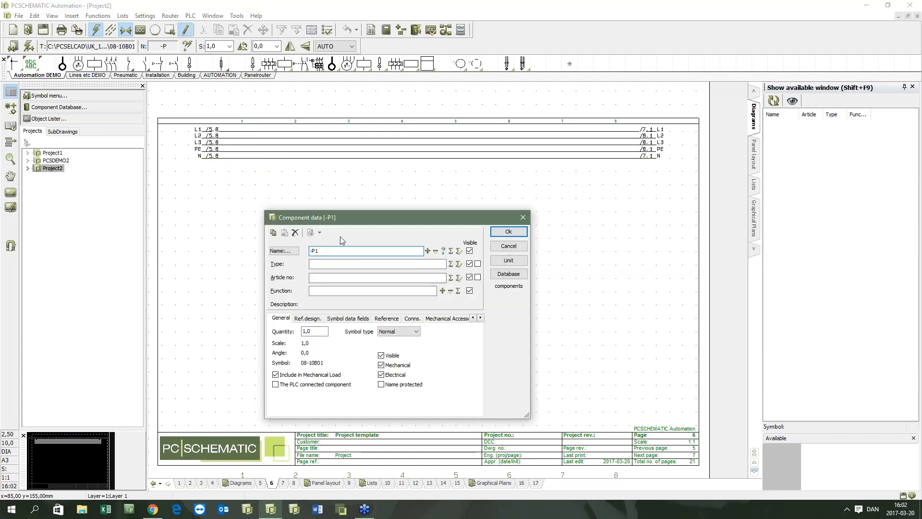
pyautogui.click(509, 233)
pyautogui.click(292, 272)
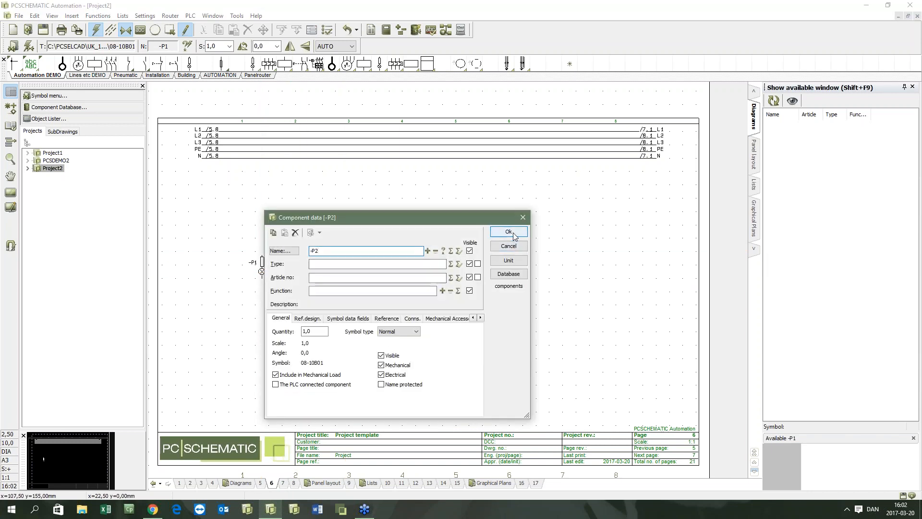
pyautogui.click(510, 233)
pyautogui.click(323, 263)
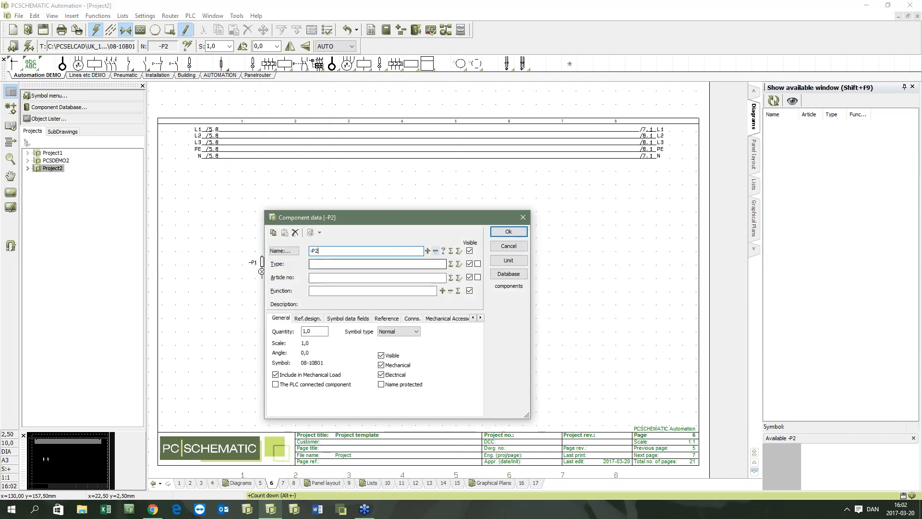
pyautogui.click(510, 234)
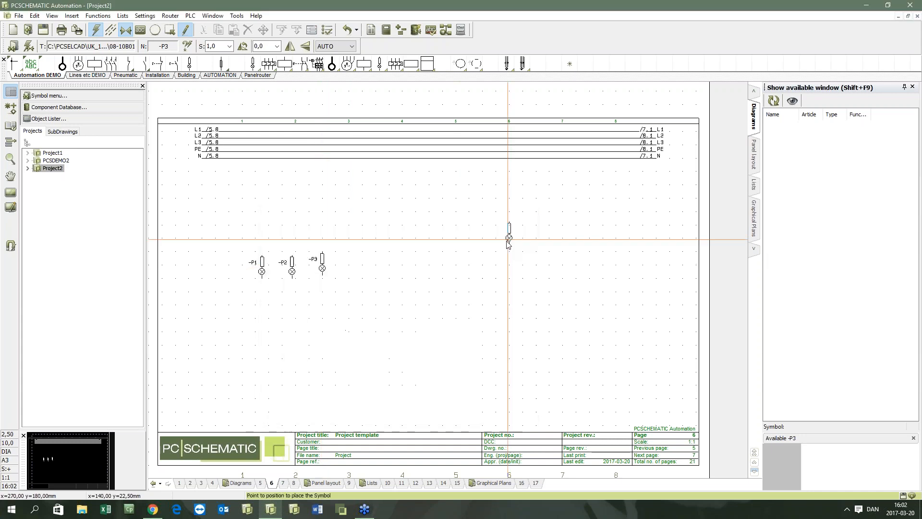
# Inspect the component data of the supply symbol on diagram page 5
pyautogui.click(388, 483)
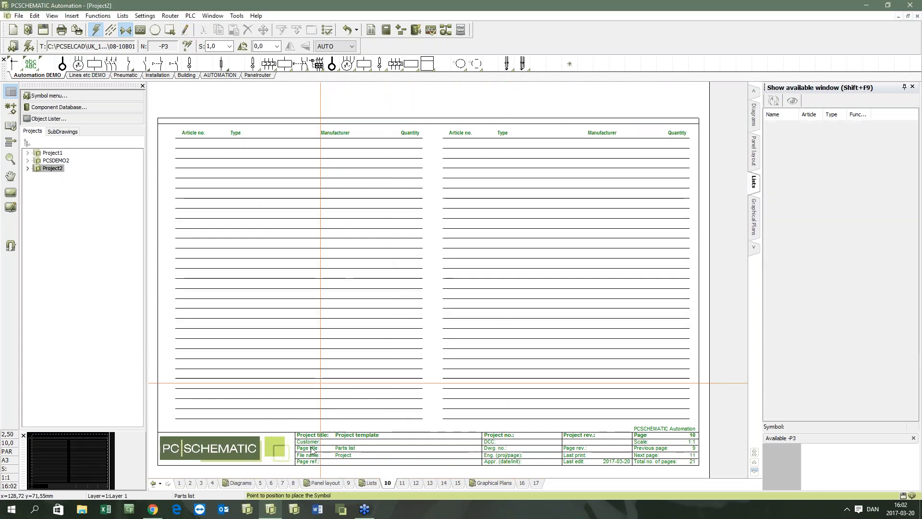
pyautogui.click(263, 484)
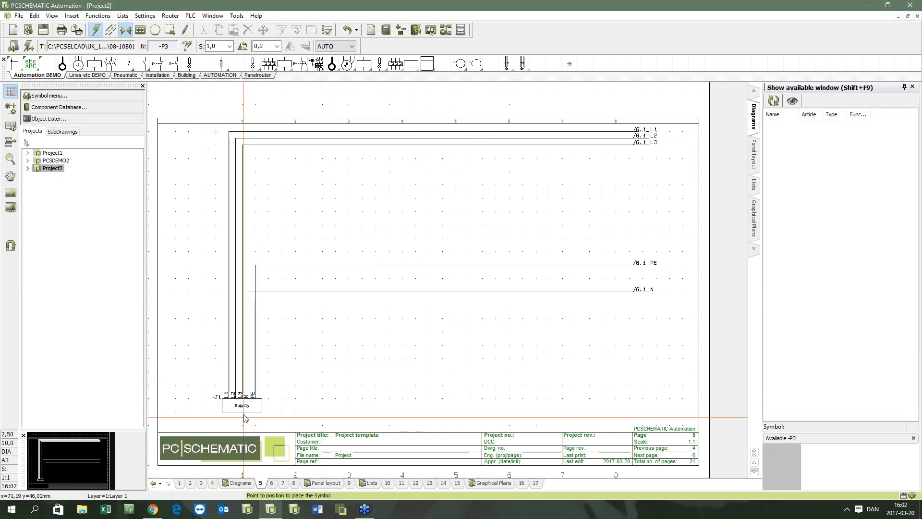
pyautogui.doubleClick(248, 406)
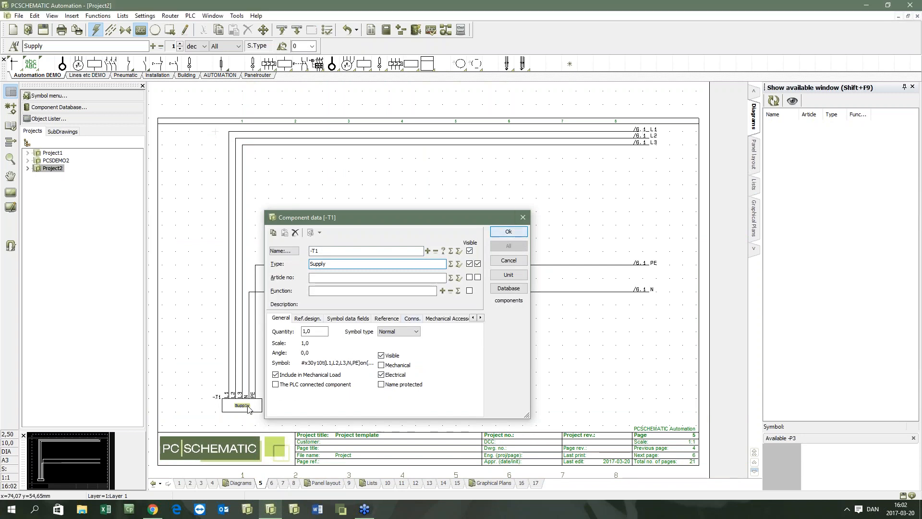
pyautogui.click(508, 231)
# Update the parts list on page 10, accepting the connected PCSDB_UK.MDB database
pyautogui.click(392, 484)
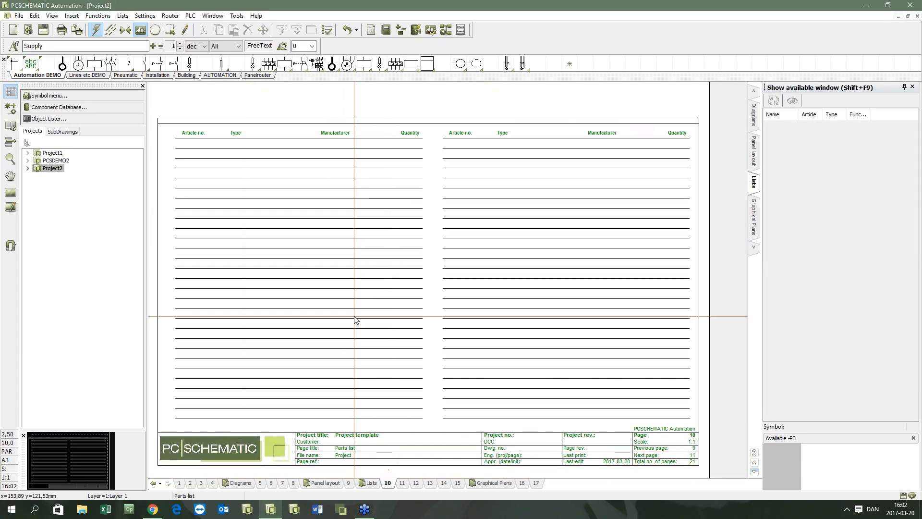
pyautogui.rightClick(354, 317)
pyautogui.click(414, 213)
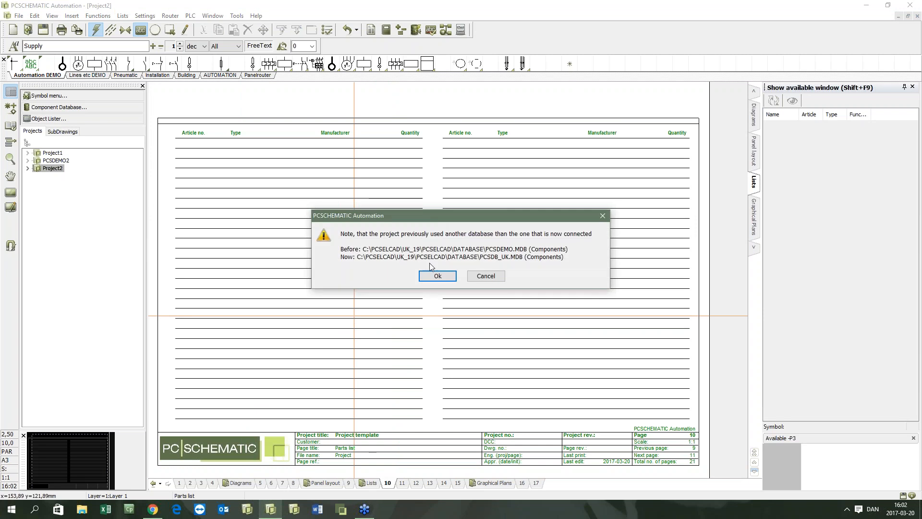
pyautogui.press('Return')
pyautogui.scroll(2, 418, 193)
pyautogui.scroll(-1, 449, 224)
pyautogui.scroll(-1, 345, 169)
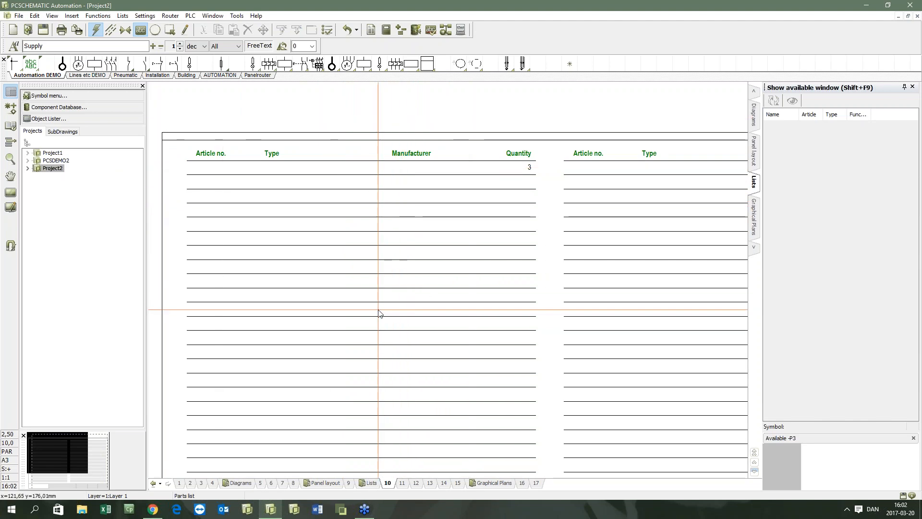
# Update the components list on page 11 with the three generic lamps
pyautogui.click(403, 483)
pyautogui.rightClick(299, 317)
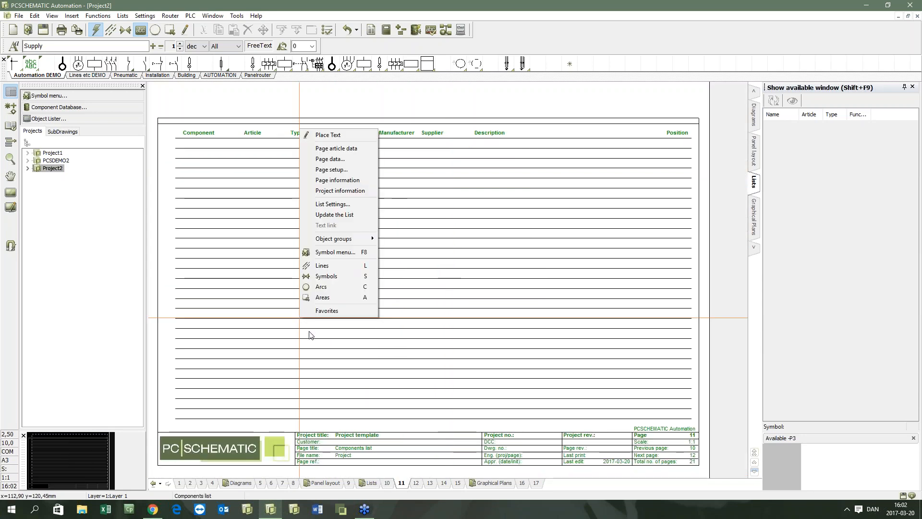
pyautogui.click(347, 215)
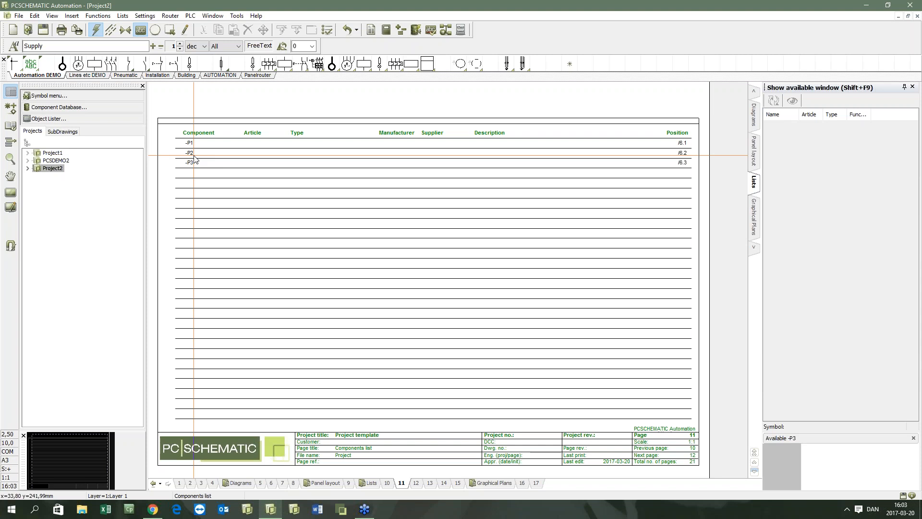
# Place a red lamp with built-in resistor to the right of -P3 on diagram page 6, named -P4
pyautogui.click(270, 483)
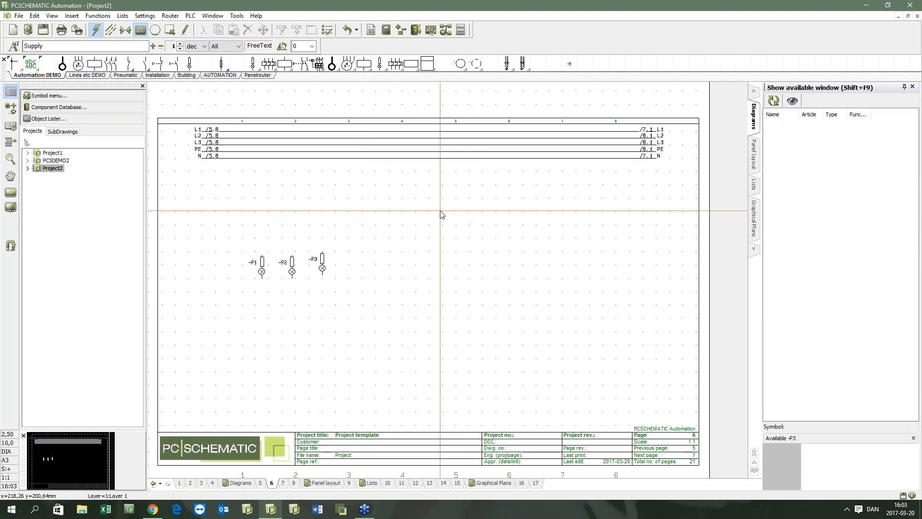
pyautogui.click(380, 62)
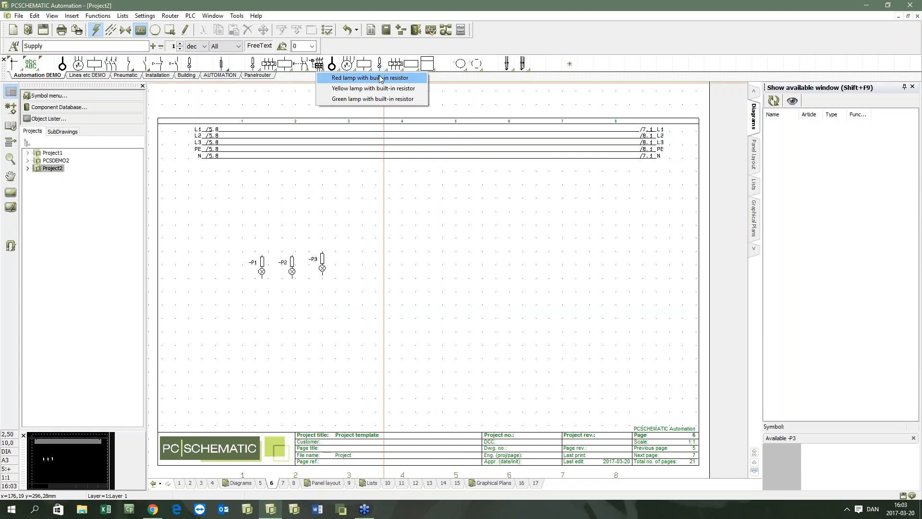
pyautogui.click(380, 78)
pyautogui.click(417, 265)
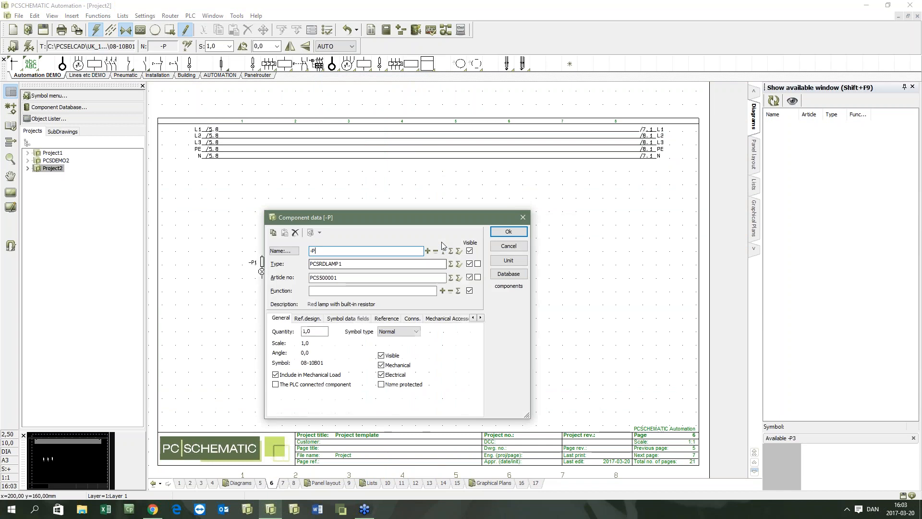
pyautogui.write('4')
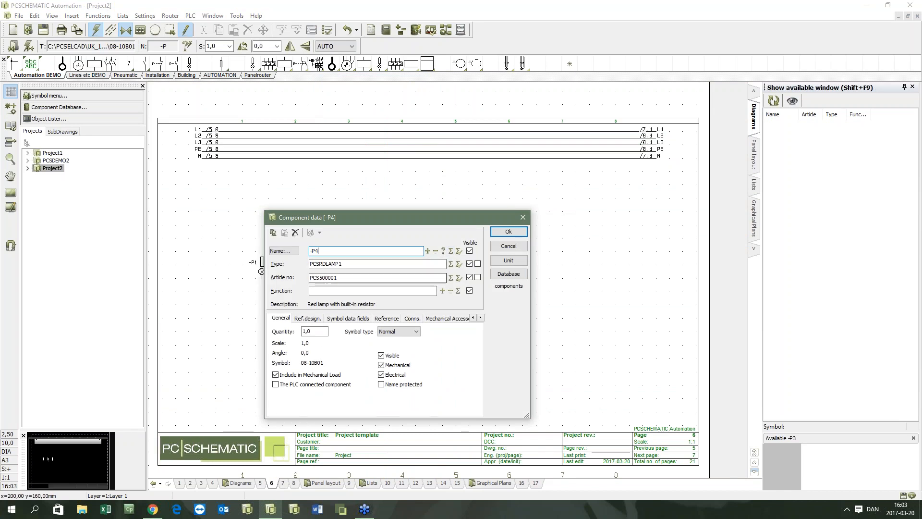
pyautogui.click(509, 232)
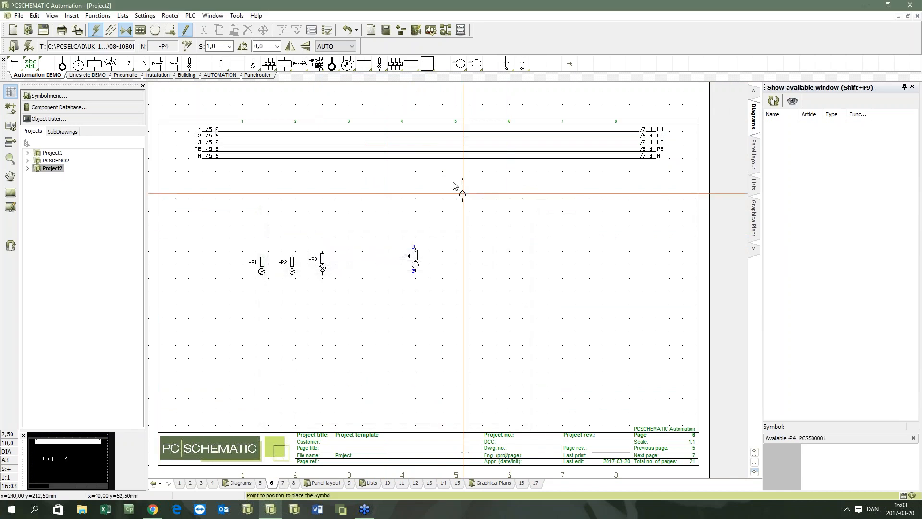
# Place a yellow lamp with built-in resistor just right of the red lamp, named -P5
pyautogui.click(382, 65)
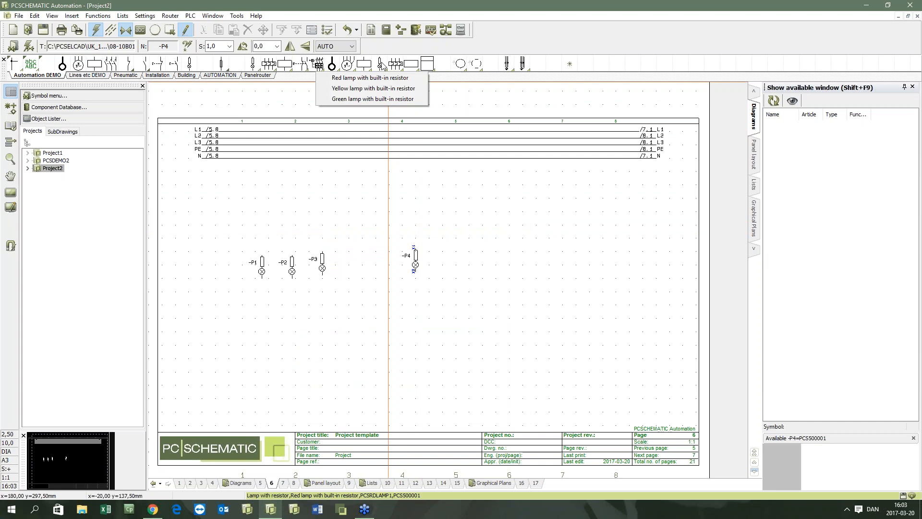
pyautogui.click(381, 90)
pyautogui.click(446, 262)
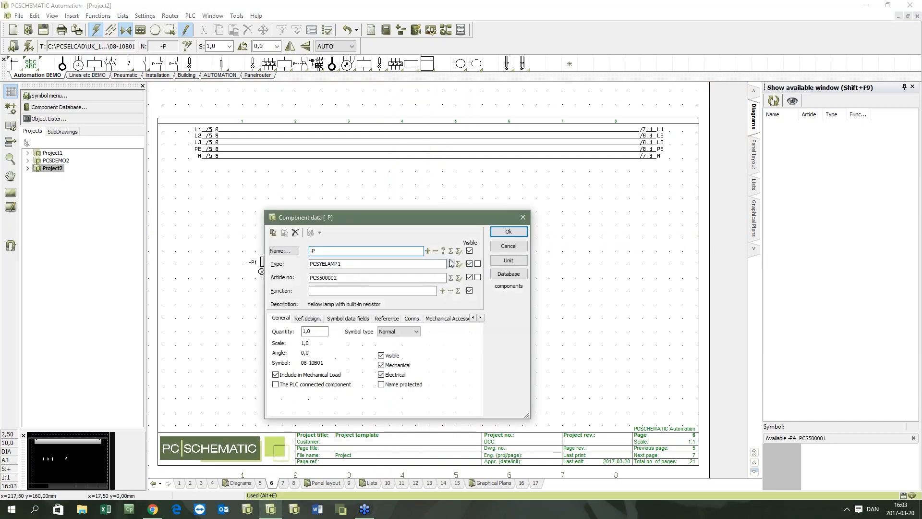
pyautogui.click(509, 231)
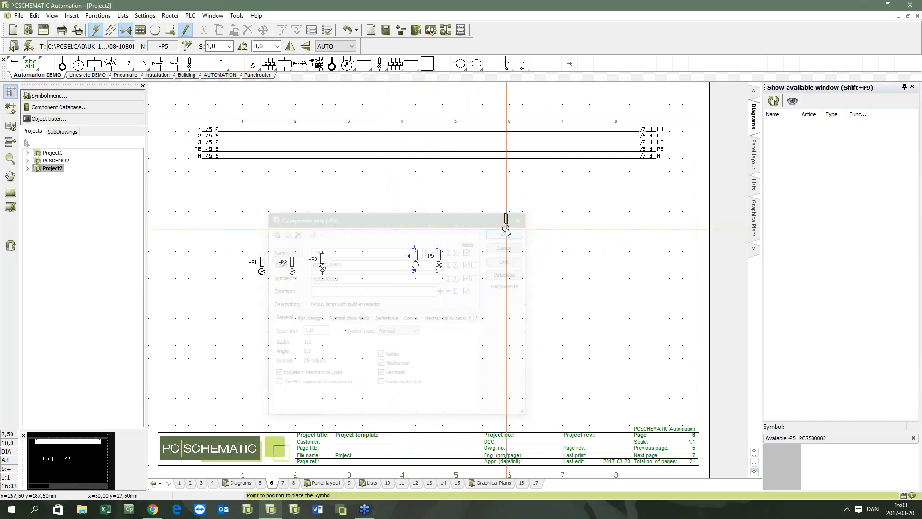
# Place a green lamp with built-in resistor to the right of the yellow lamp, named -P6
pyautogui.click(381, 63)
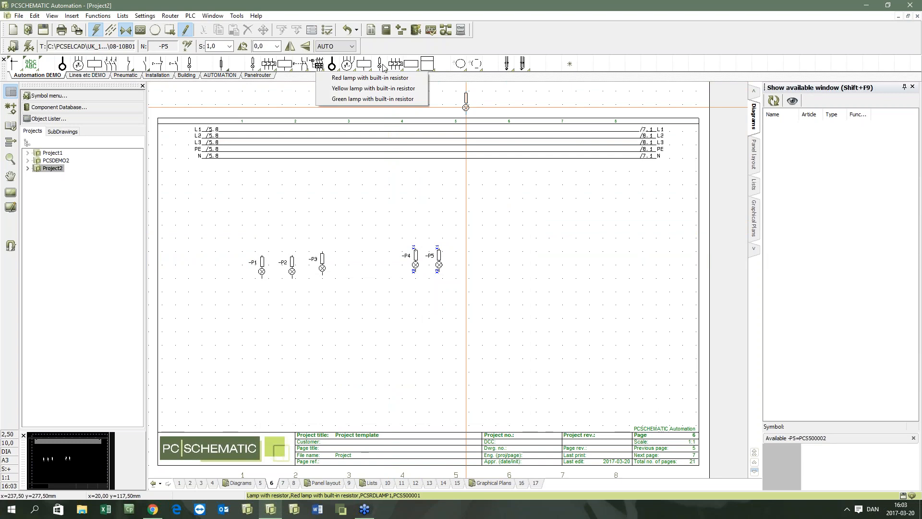
pyautogui.click(376, 100)
pyautogui.click(472, 263)
pyautogui.click(442, 251)
pyautogui.click(508, 231)
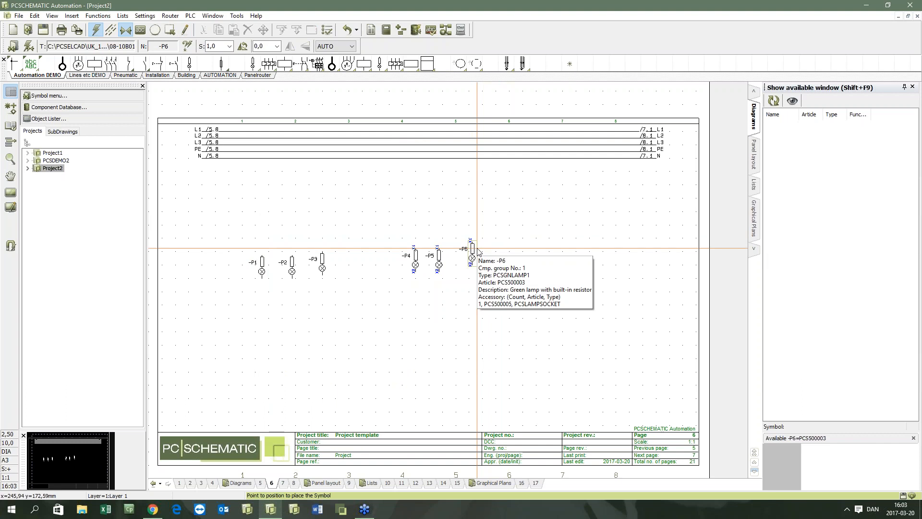
# Update the parts list on page 10 to include the red, yellow and green lamps
pyautogui.click(388, 483)
pyautogui.rightClick(345, 322)
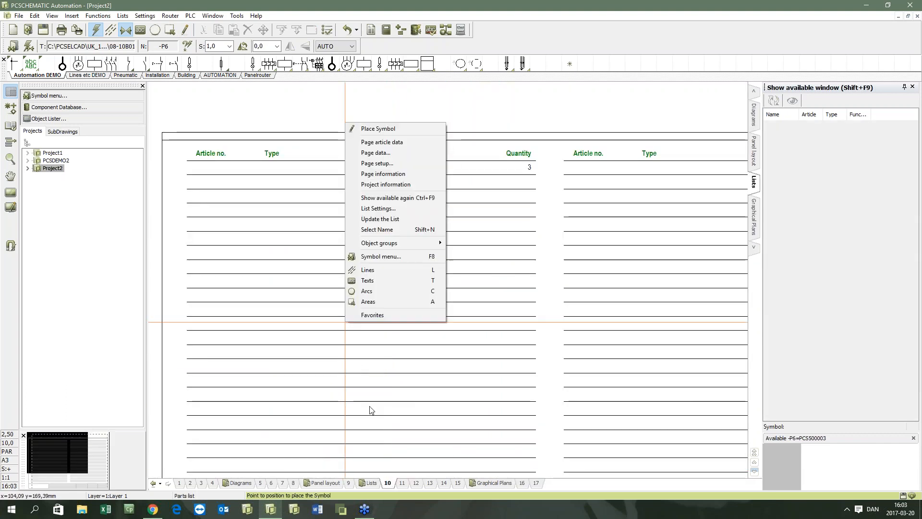
pyautogui.click(376, 220)
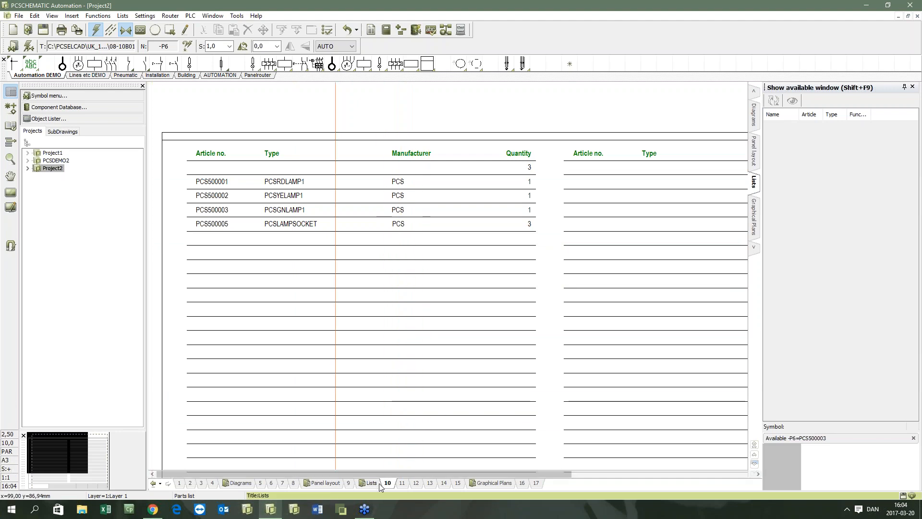
# Update the components list on page 11 to include lamps -P4, -P5 and -P6
pyautogui.click(401, 483)
pyautogui.rightClick(333, 322)
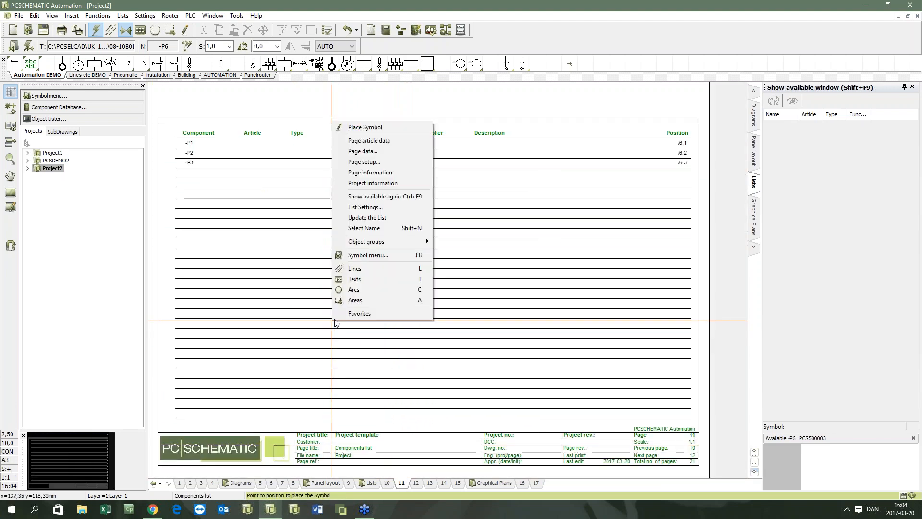
pyautogui.click(388, 218)
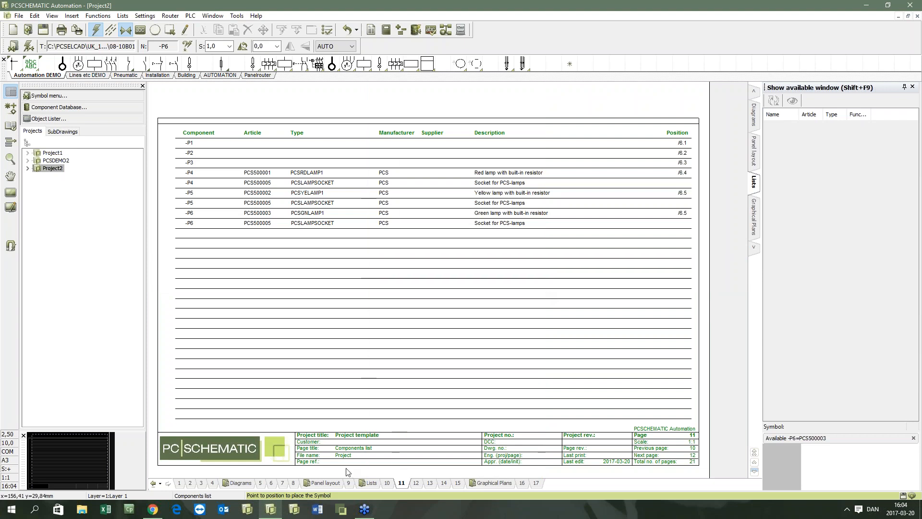
# Return to diagram page 6 and examine the article data attached to lamp -P4
pyautogui.click(271, 482)
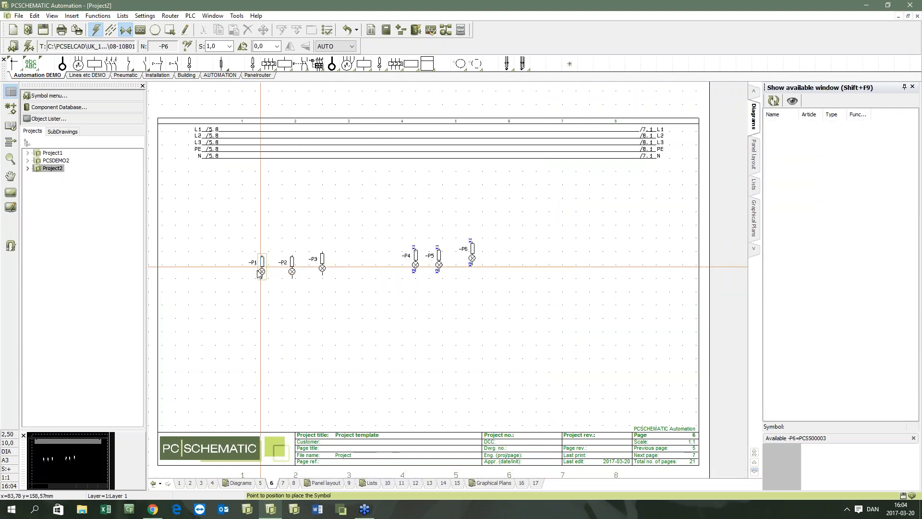
pyautogui.scroll(2, 319, 286)
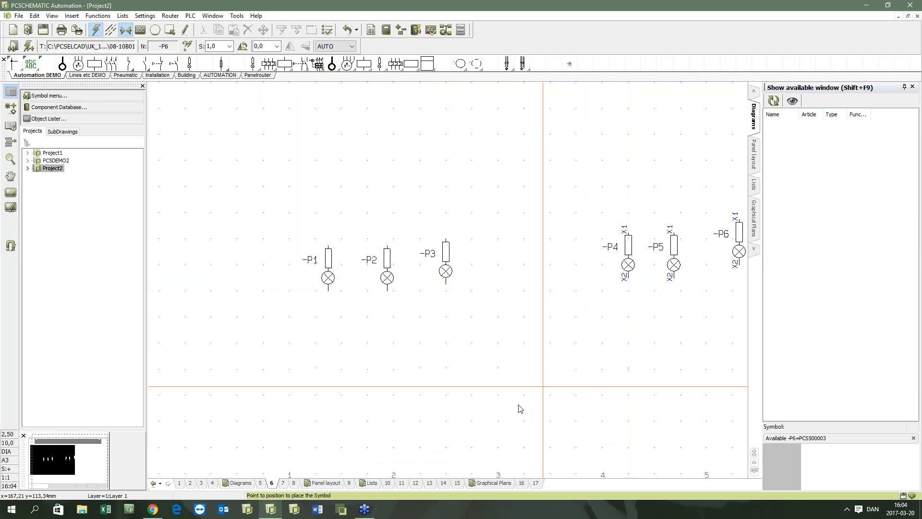
pyautogui.moveTo(459, 474); pyautogui.dragTo(556, 490)
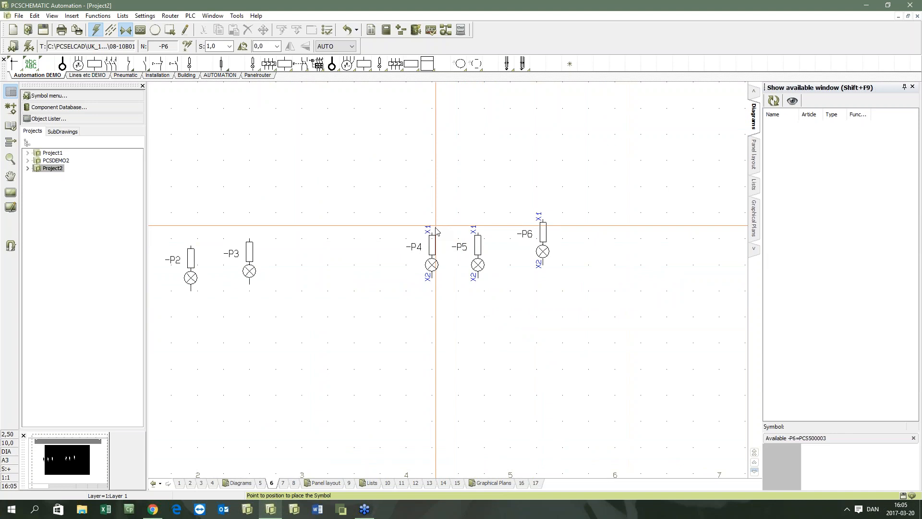
pyautogui.moveTo(435, 249)
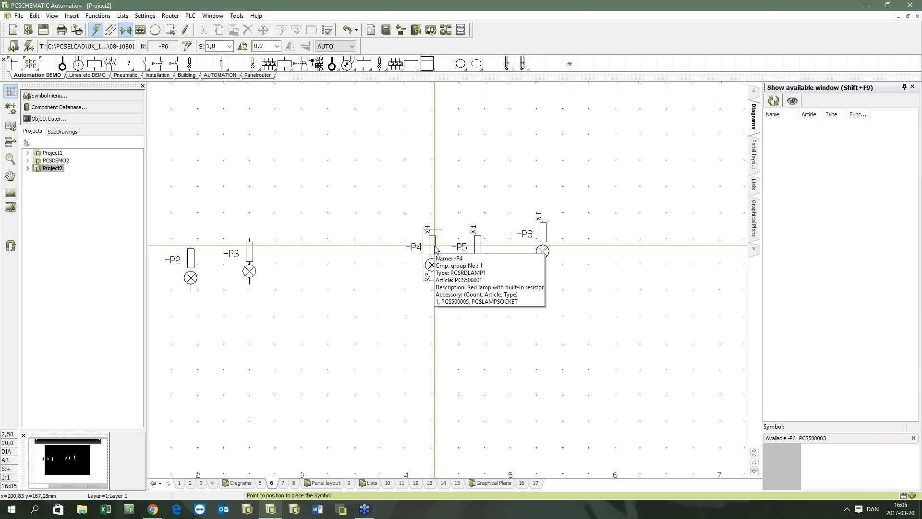
# Switch to the PCSDEMO2 project and open the component data of emergency push button +11-S1 on page 7
pyautogui.doubleClick(66, 163)
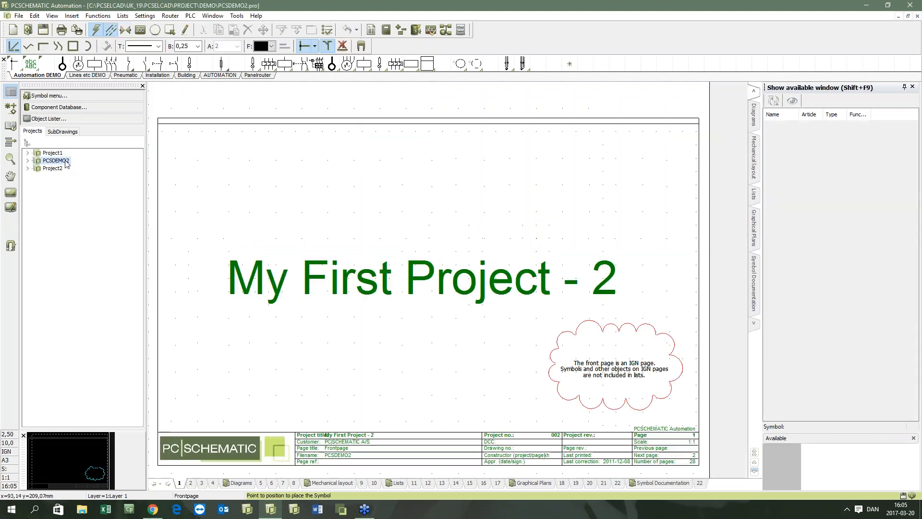
pyautogui.click(282, 483)
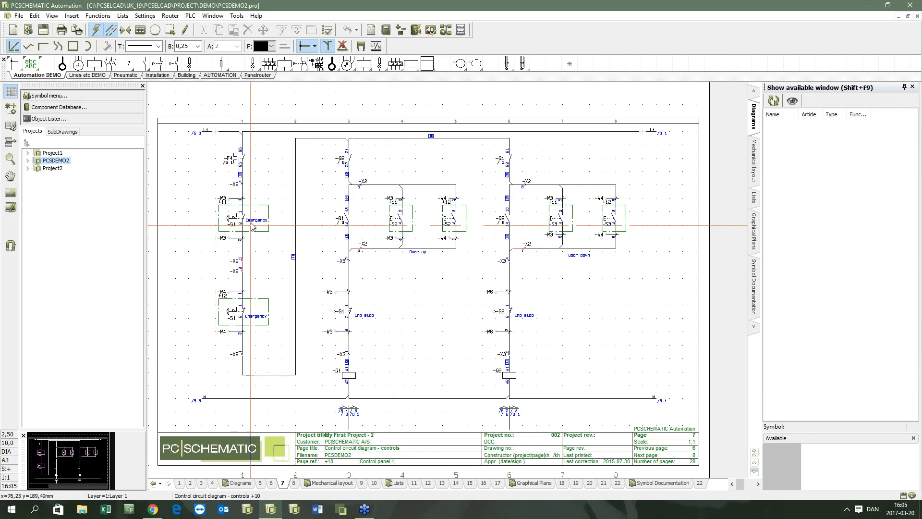
pyautogui.moveTo(244, 219)
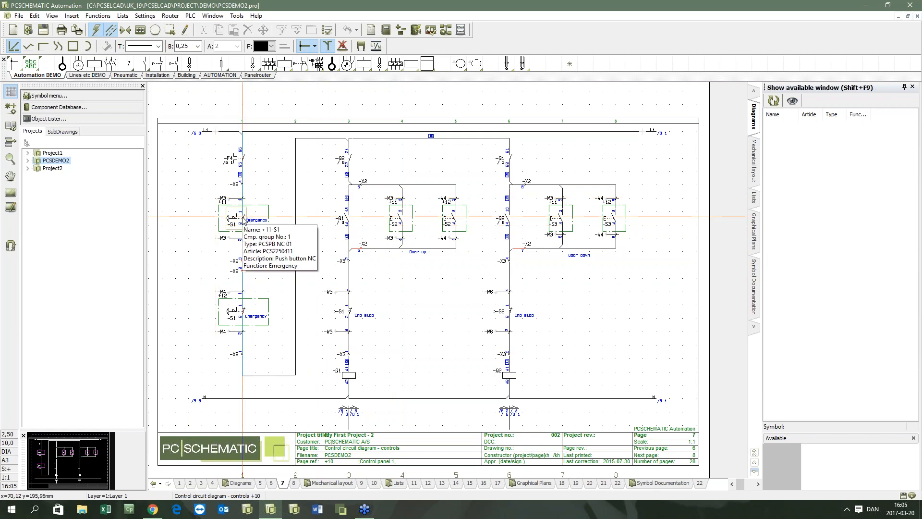
pyautogui.doubleClick(244, 219)
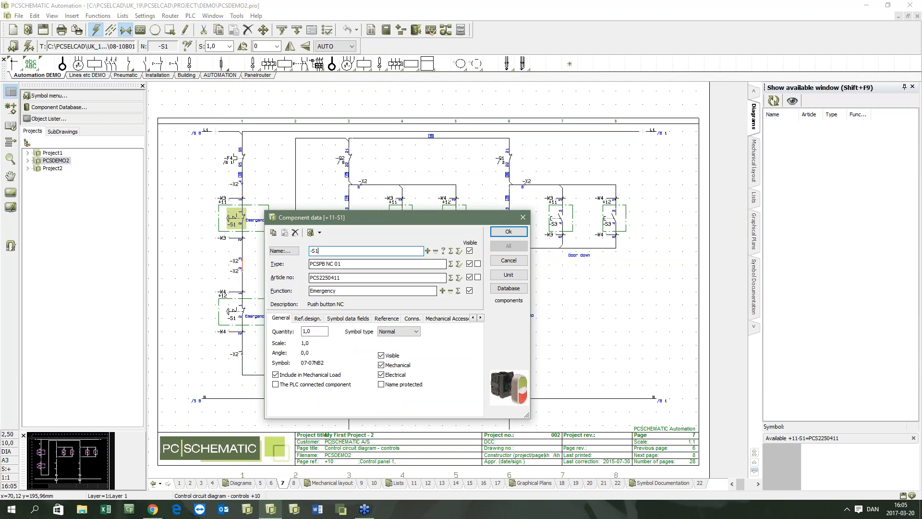
# View the push button's linked catalogue PDF in Adobe Acrobat Reader, then return and close the component data
pyautogui.click(319, 232)
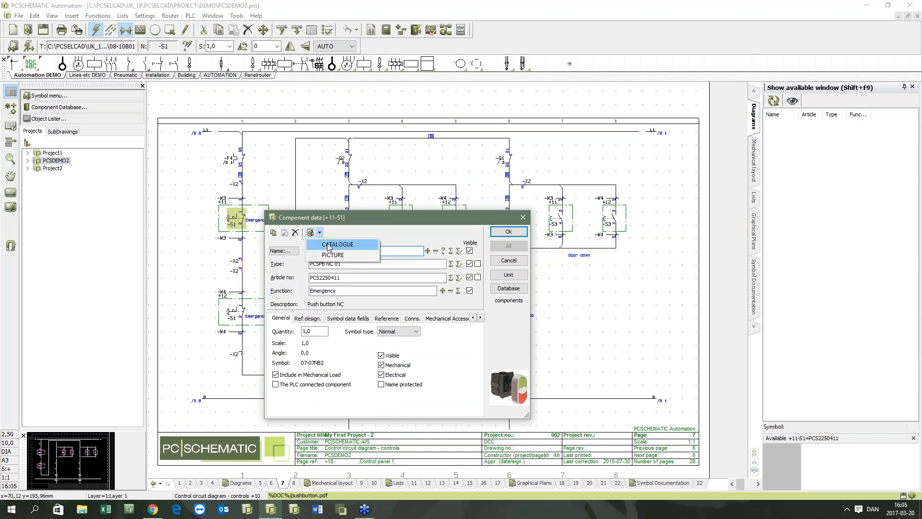
pyautogui.click(337, 244)
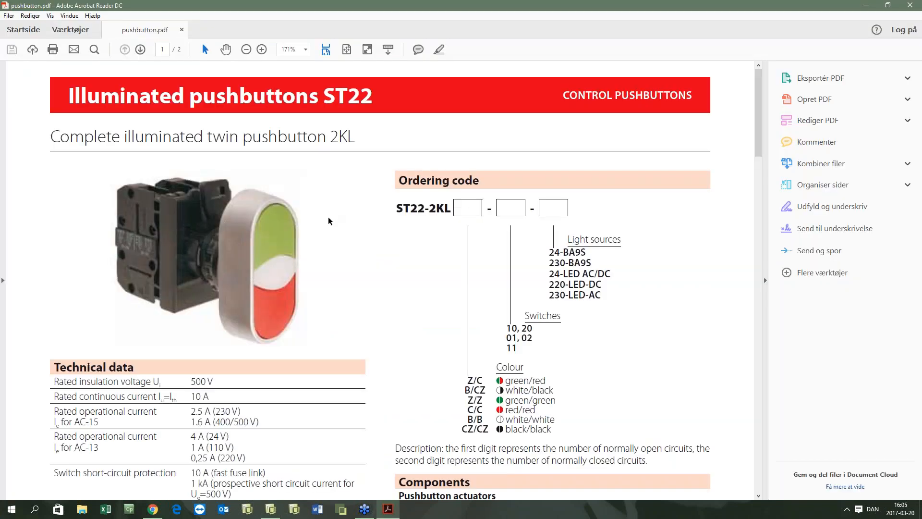
pyautogui.keyDown('ctrl'); pyautogui.scroll(-2, 328, 217); pyautogui.keyUp('ctrl')
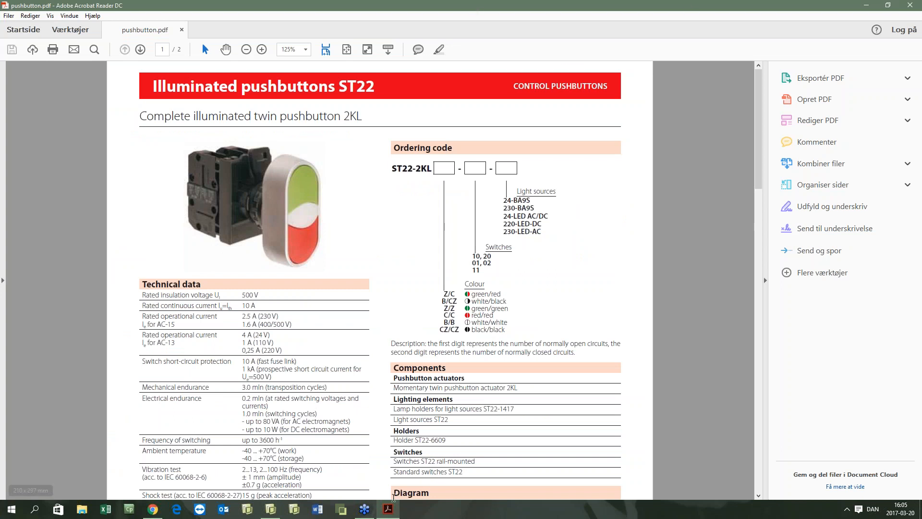
pyautogui.click(388, 509)
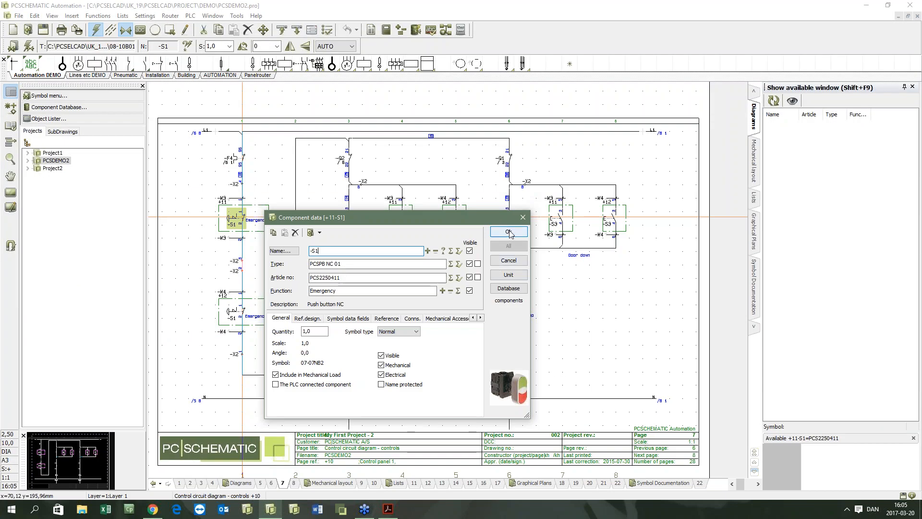
pyautogui.click(509, 233)
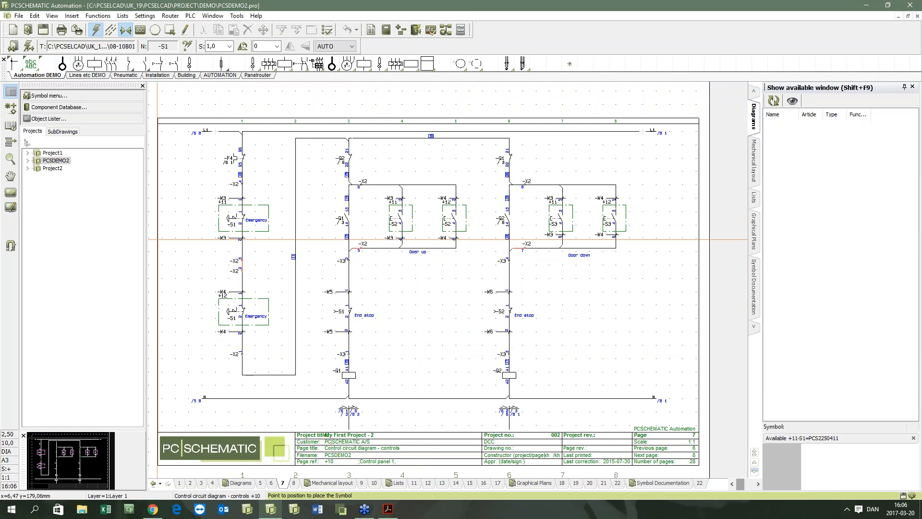
# Switch back to Project2 and open the empty diagram page 7
pyautogui.doubleClick(59, 153)
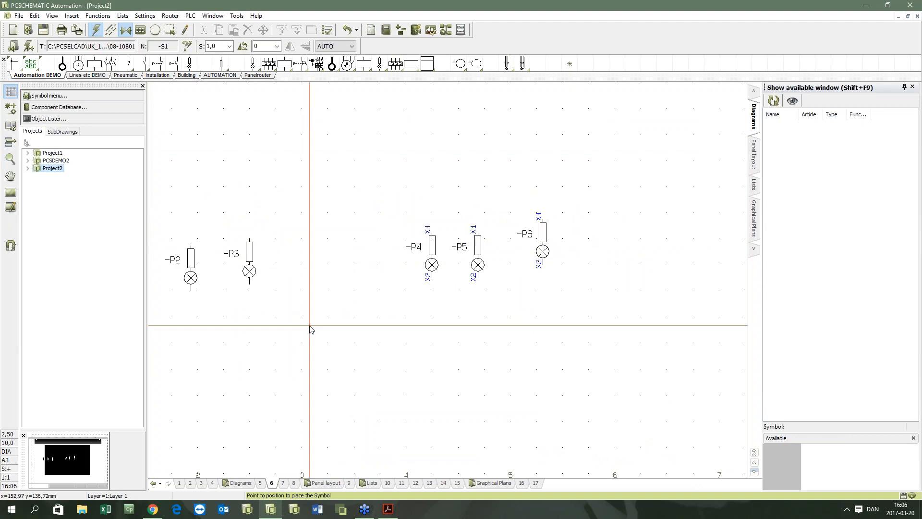
pyautogui.scroll(-2, 368, 306)
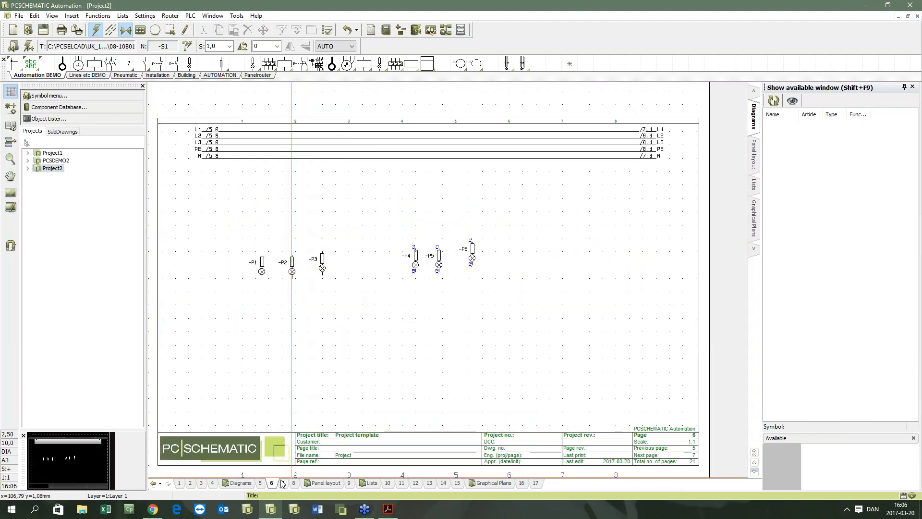
pyautogui.click(282, 483)
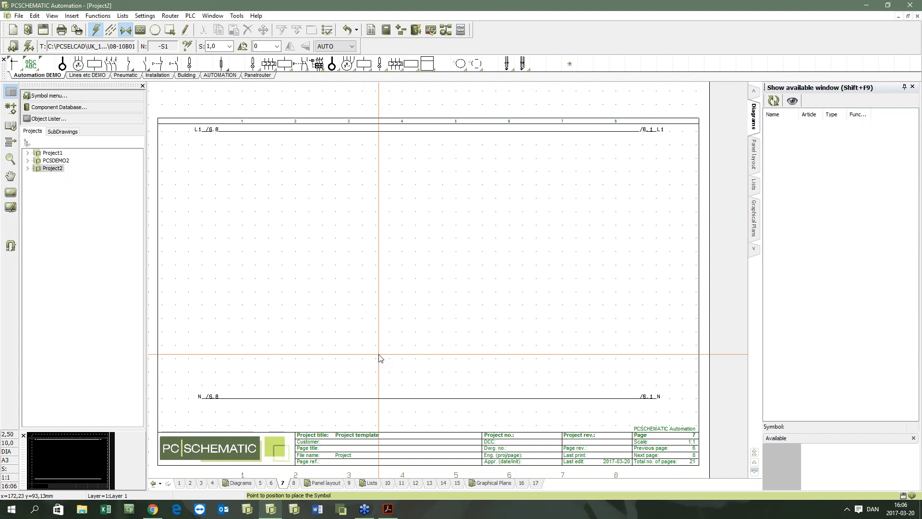
# Examine the Component Wizard's start options and its help section, hiding and restoring the help, and close the wizard
pyautogui.click(414, 31)
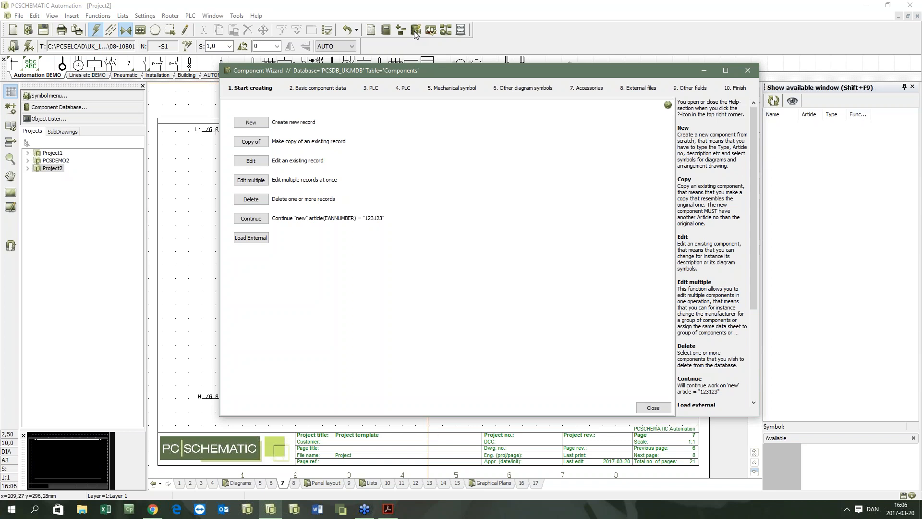
pyautogui.click(666, 103)
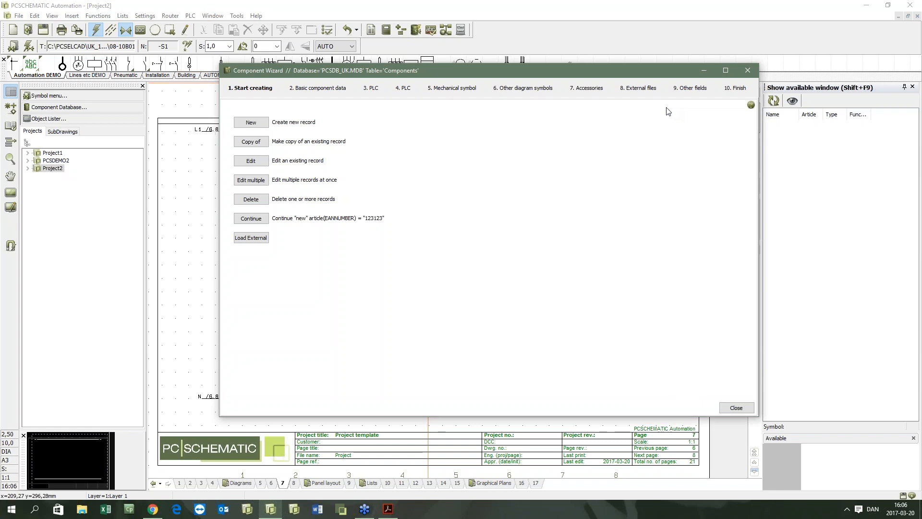
pyautogui.click(751, 105)
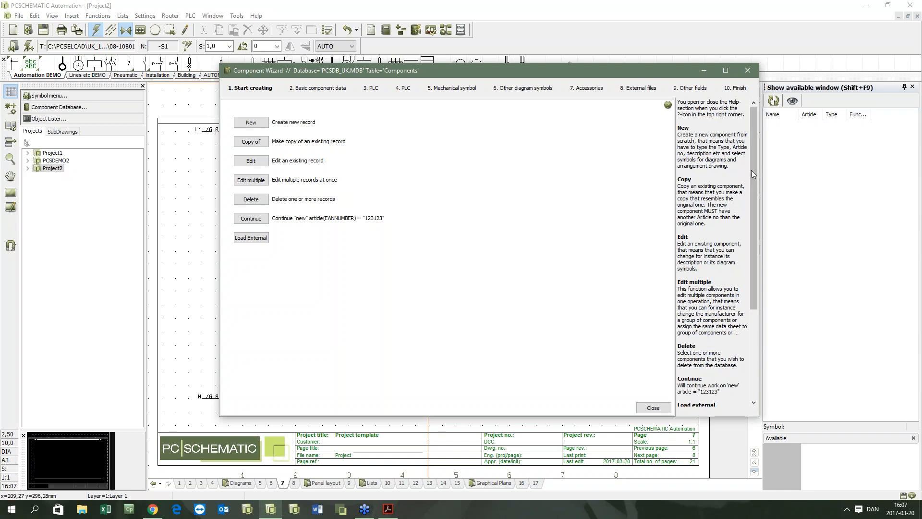
pyautogui.moveTo(751, 148)
pyautogui.mouseDown()
pyautogui.moveTo(757, 211)
pyautogui.moveTo(755, 158)
pyautogui.mouseUp()
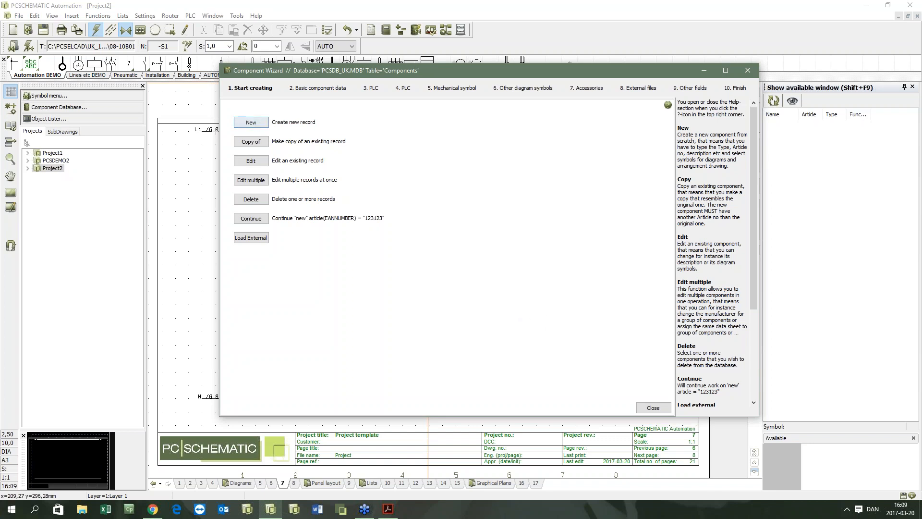
pyautogui.click(747, 70)
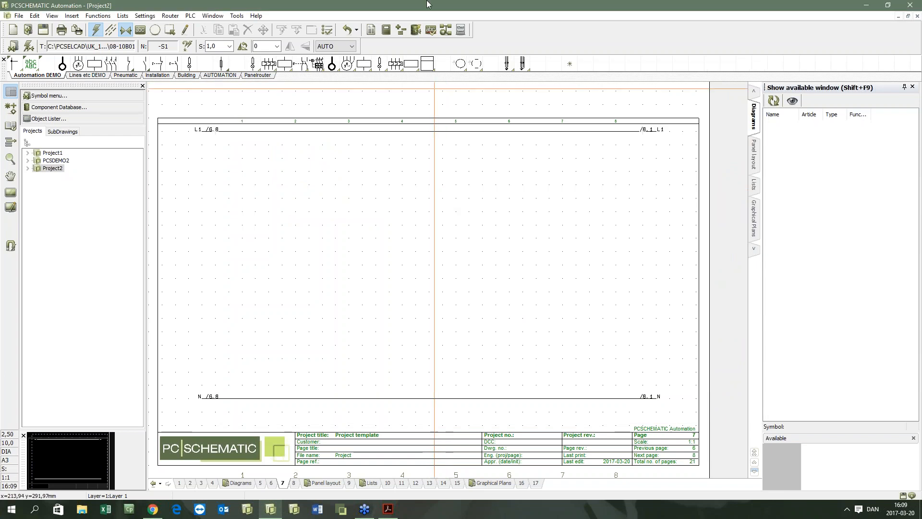
# Start a new component record in the Component Wizard with article number 1234000
pyautogui.click(419, 30)
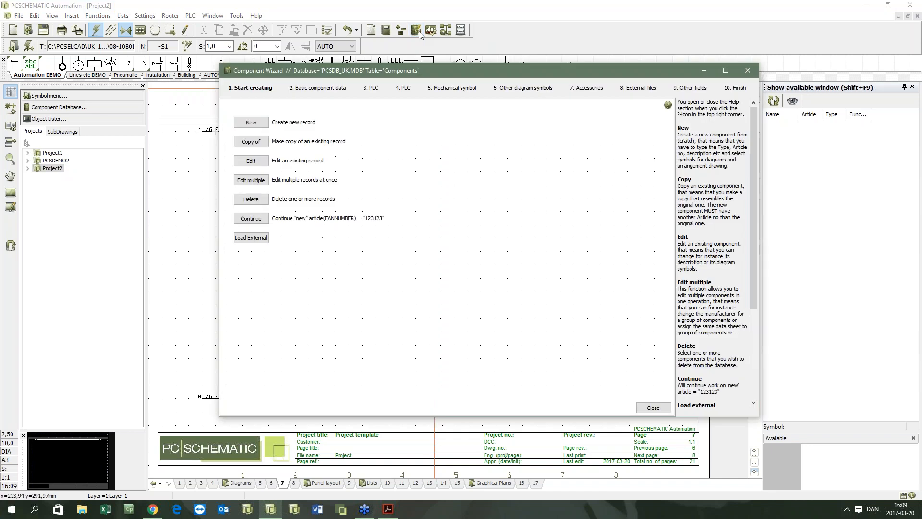
pyautogui.click(257, 123)
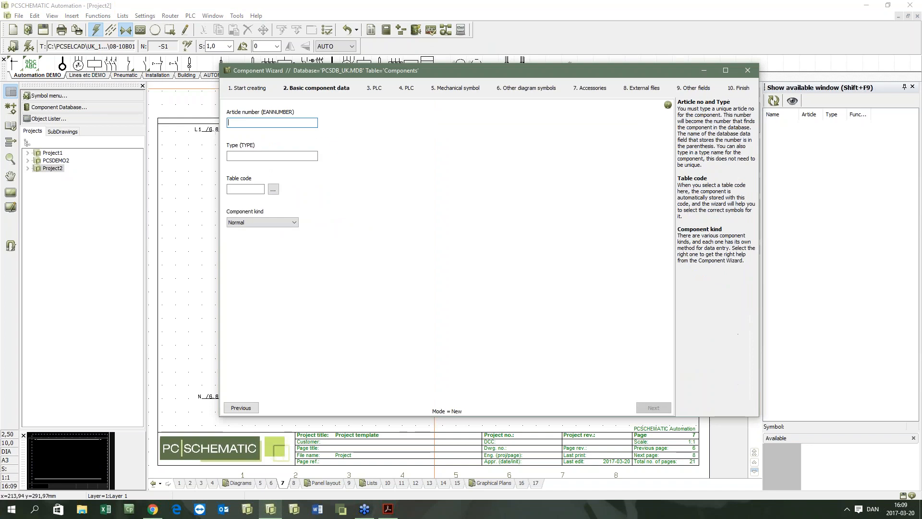
pyautogui.write('1234')
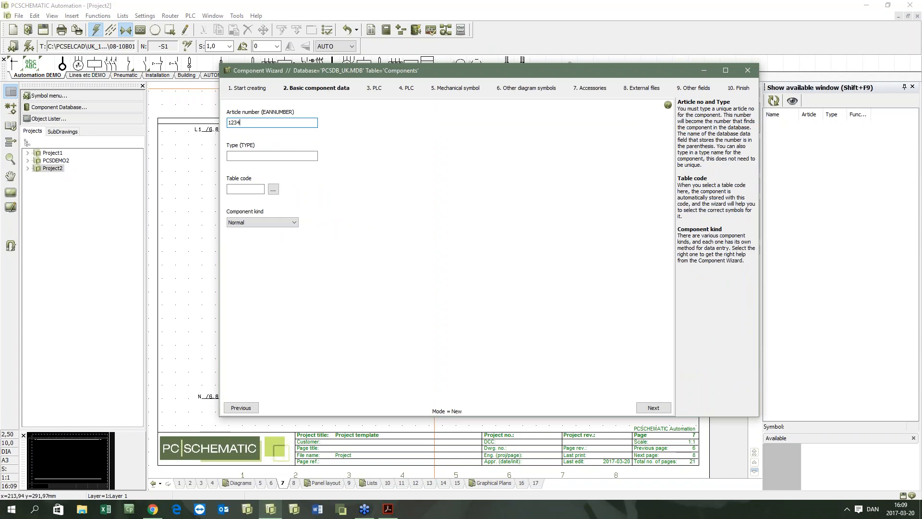
pyautogui.write('000')
# Set the new component's type to new1234
pyautogui.click(273, 155)
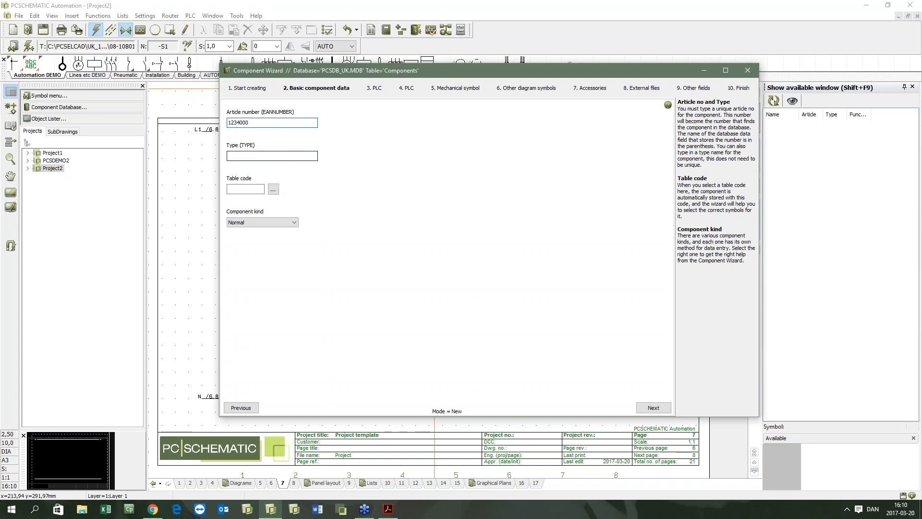
pyautogui.click(270, 157)
pyautogui.write('new')
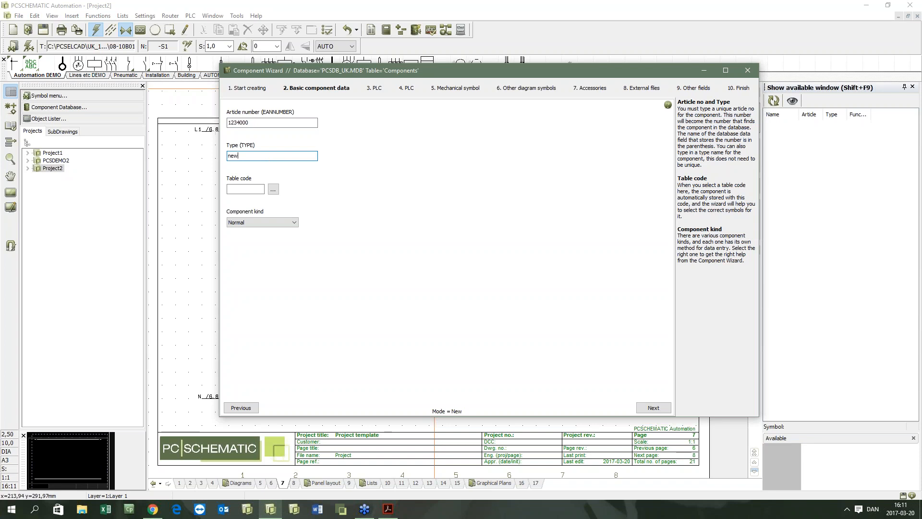
pyautogui.write('1233')
pyautogui.press('BackSpace')
pyautogui.write('4')
# Assign table code 5000 (Filament lamps), keep the component kind Normal, and continue to the diagram symbol selection
pyautogui.click(273, 189)
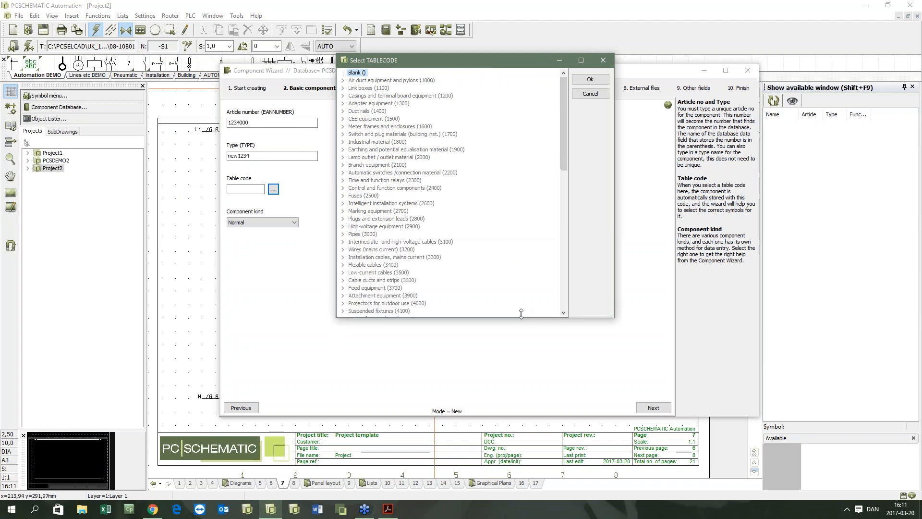
pyautogui.moveTo(560, 114); pyautogui.dragTo(562, 152)
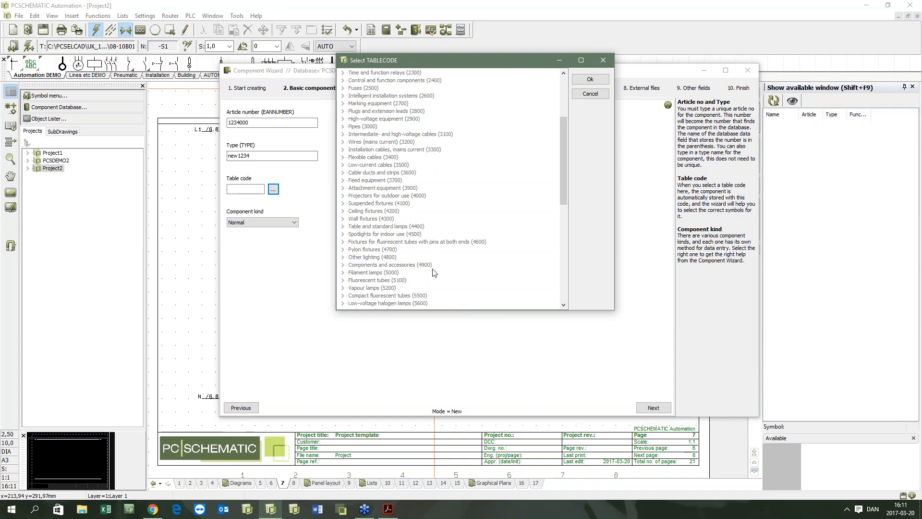
pyautogui.click(388, 272)
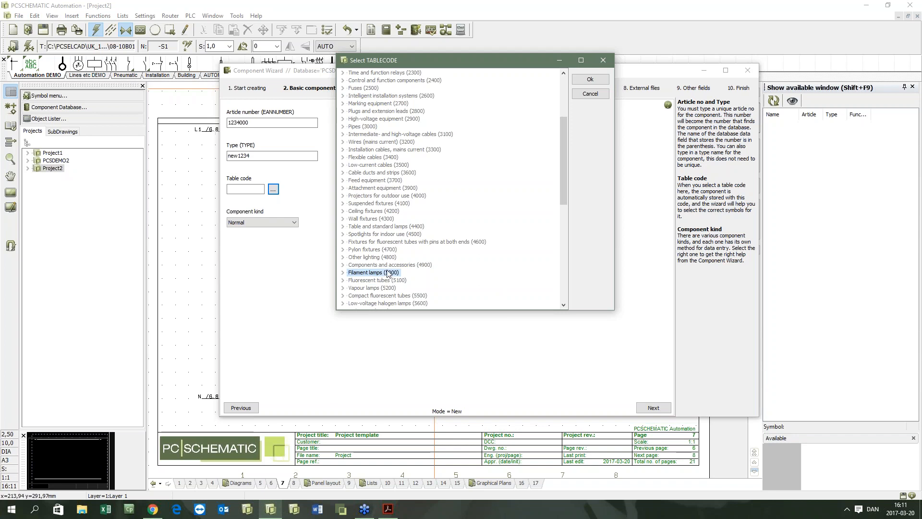
pyautogui.click(592, 80)
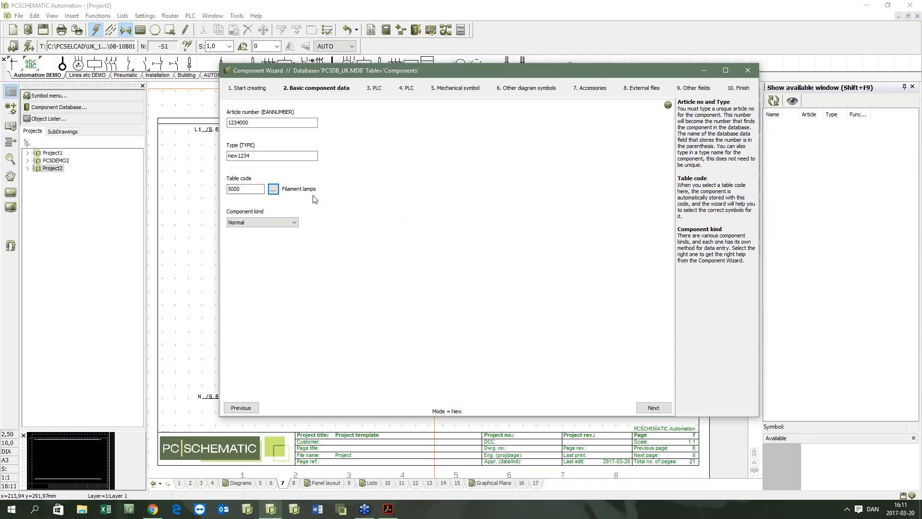
pyautogui.click(295, 223)
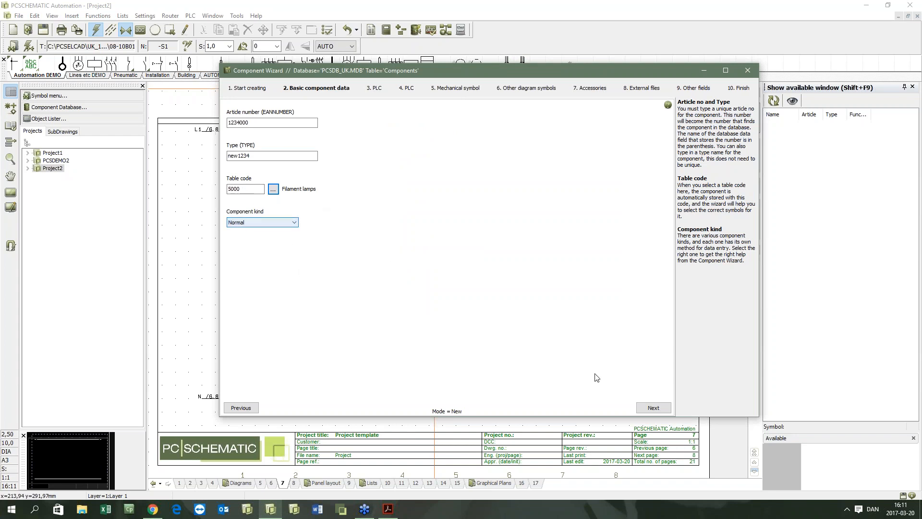
pyautogui.click(654, 409)
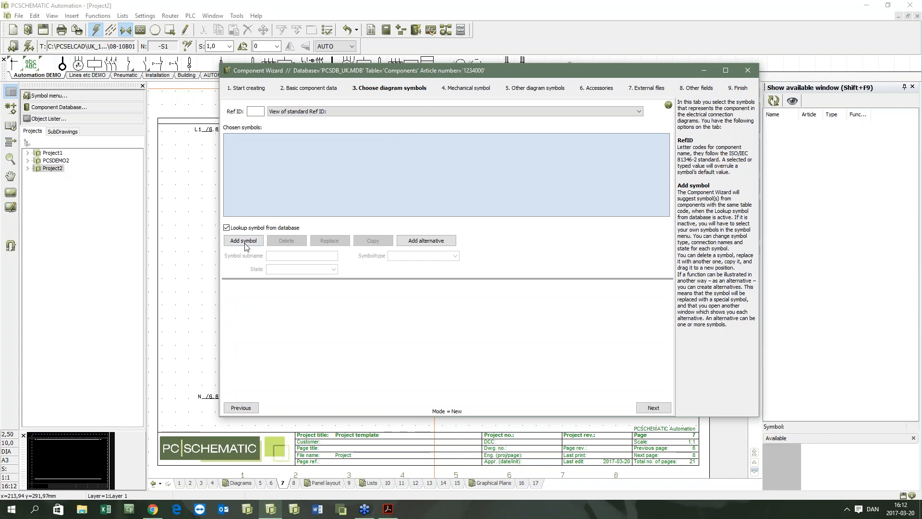
# Add the lamp symbol 08-10B01 from the database to the component and select it to show its connections
pyautogui.click(225, 245)
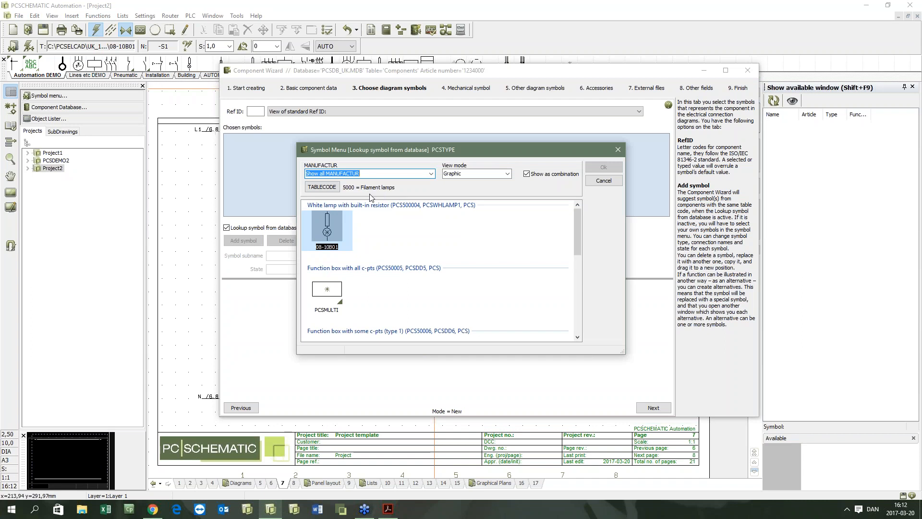
pyautogui.moveTo(578, 236)
pyautogui.mouseDown()
pyautogui.moveTo(582, 288)
pyautogui.moveTo(587, 226)
pyautogui.mouseUp()
pyautogui.doubleClick(326, 232)
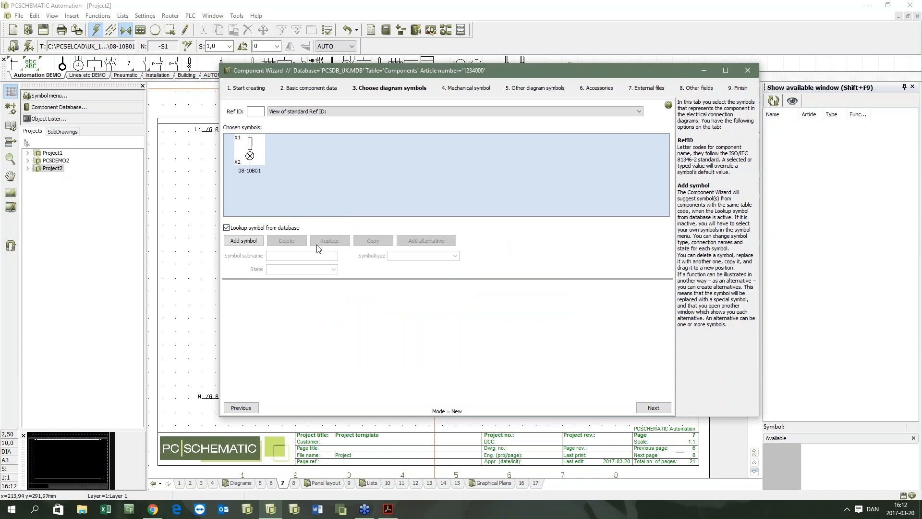
pyautogui.click(256, 146)
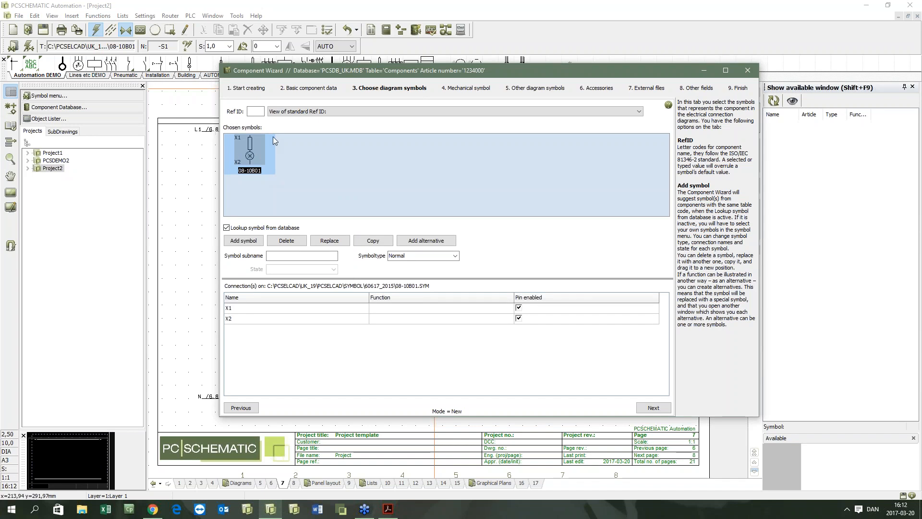
# Rename the lamp symbol's connections X1 and X2 to Y1 and Y2
pyautogui.doubleClick(255, 318)
pyautogui.click(269, 310)
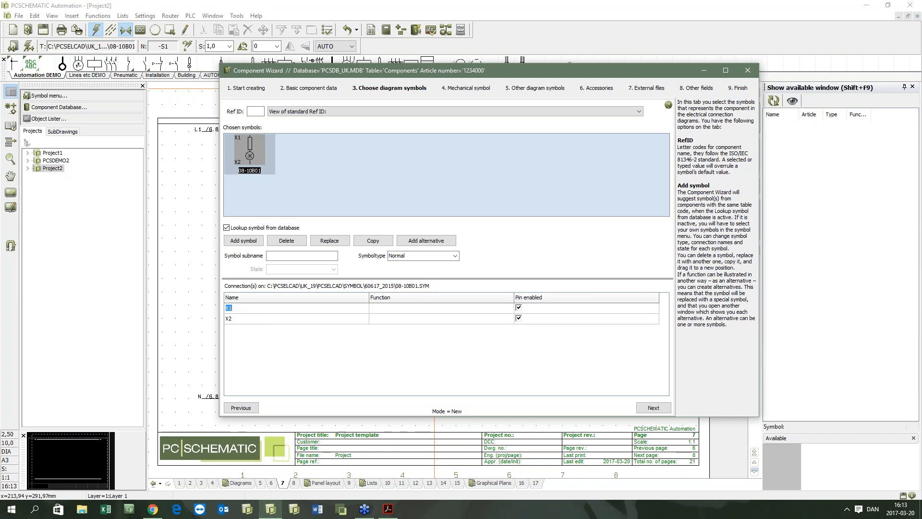
pyautogui.write('Y')
pyautogui.click(281, 321)
pyautogui.write('Y2')
pyautogui.click(246, 169)
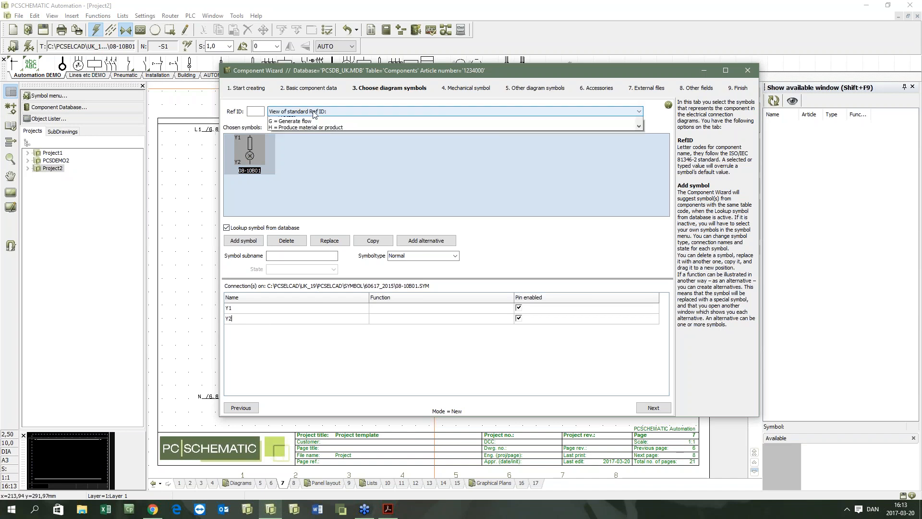
# Set the component's Ref ID to P (Show signals or information) and continue to the mechanical symbol selection
pyautogui.click(314, 113)
pyautogui.scroll(-3, 321, 129)
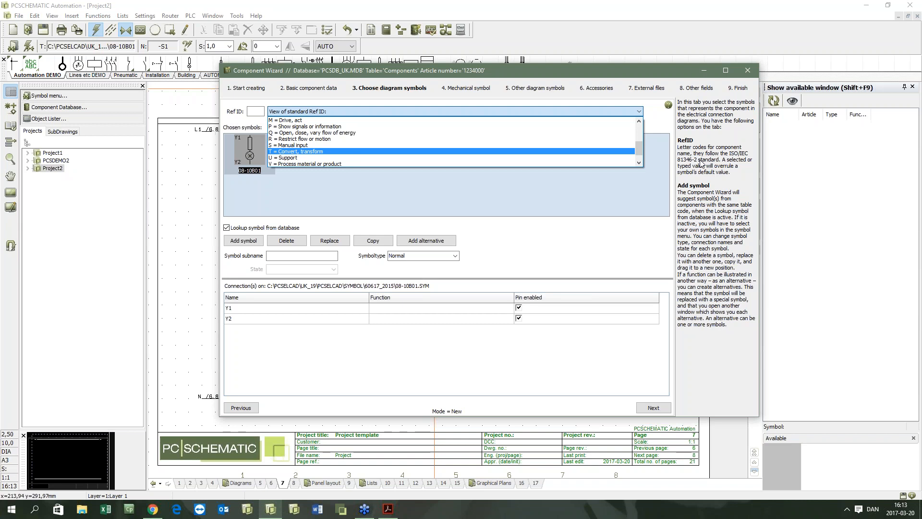
pyautogui.click(344, 128)
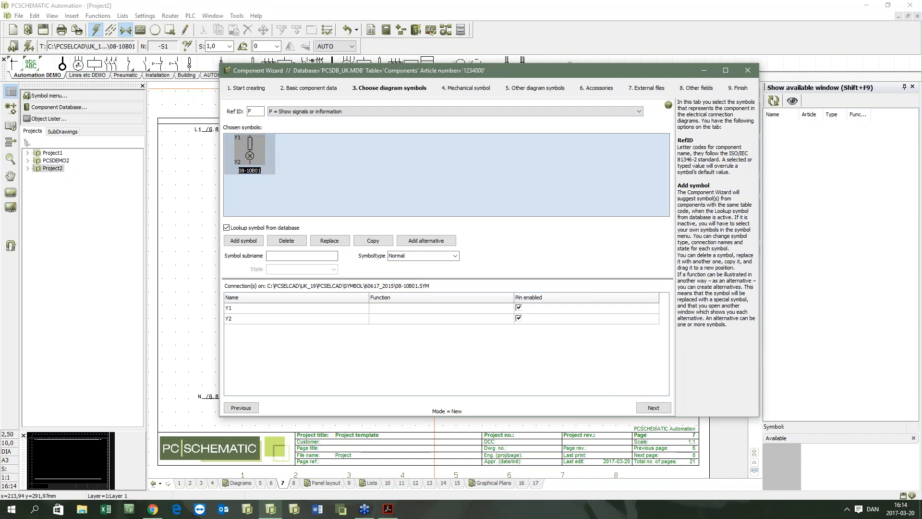
pyautogui.click(652, 407)
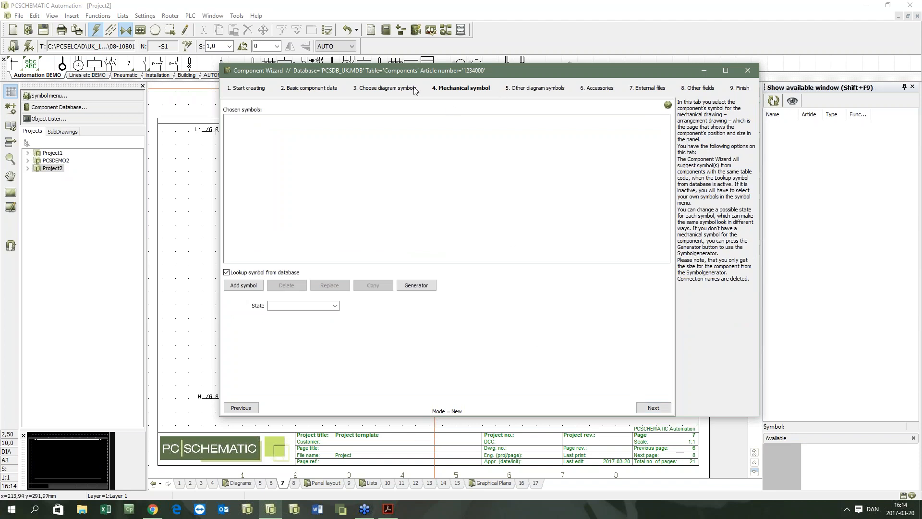
# Add the database lamp symbol PCSLAMPE as the mechanical symbol and delete it again
pyautogui.click(234, 288)
pyautogui.moveTo(577, 224); pyautogui.dragTo(575, 273)
pyautogui.click(322, 297)
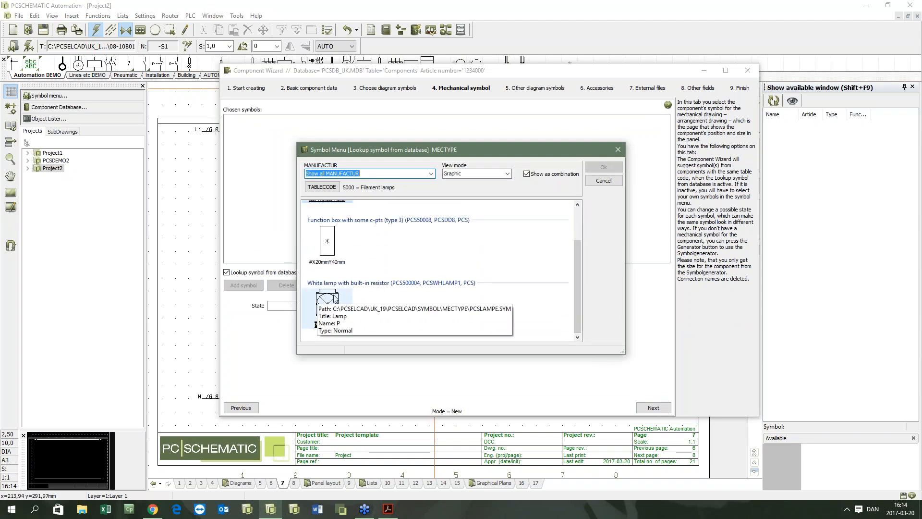
pyautogui.click(330, 298)
pyautogui.doubleClick(330, 298)
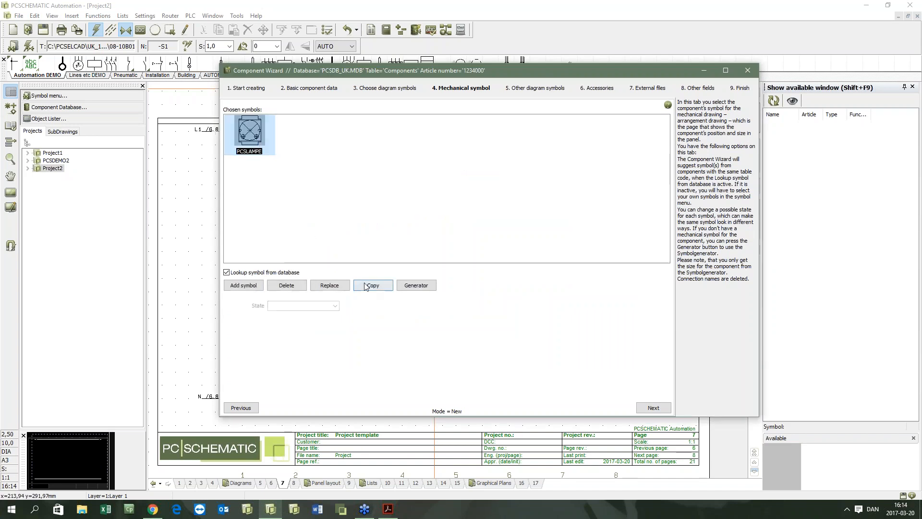
pyautogui.click(285, 285)
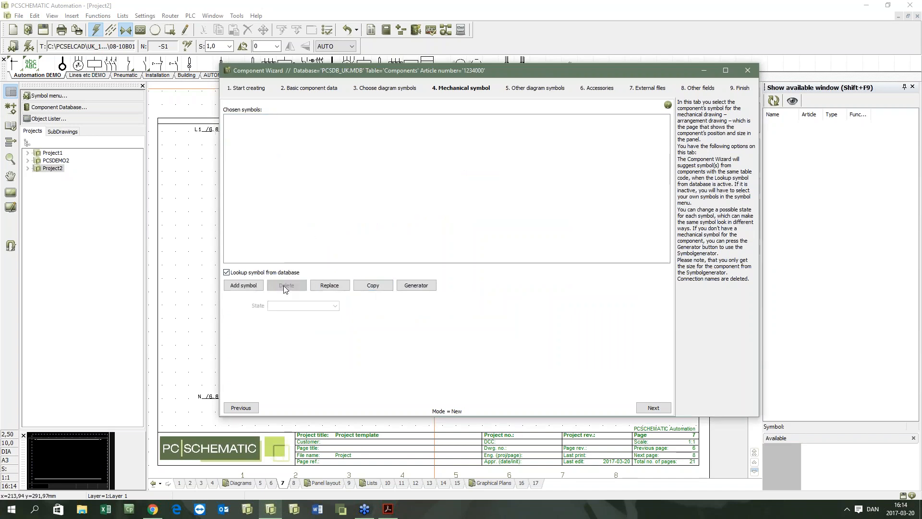
# Define a circular symbol in the Symbol Generator with designation character P and mark it as a mechanical symbol
pyautogui.click(416, 286)
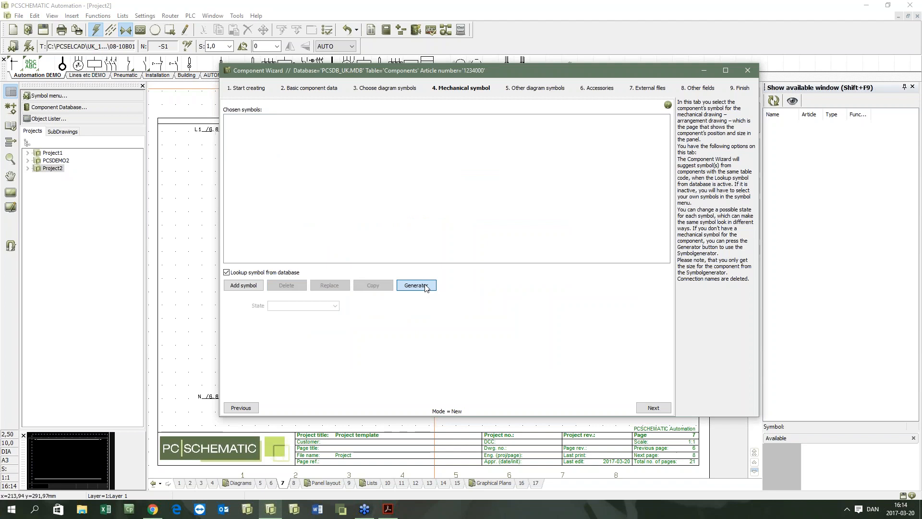
pyautogui.click(324, 161)
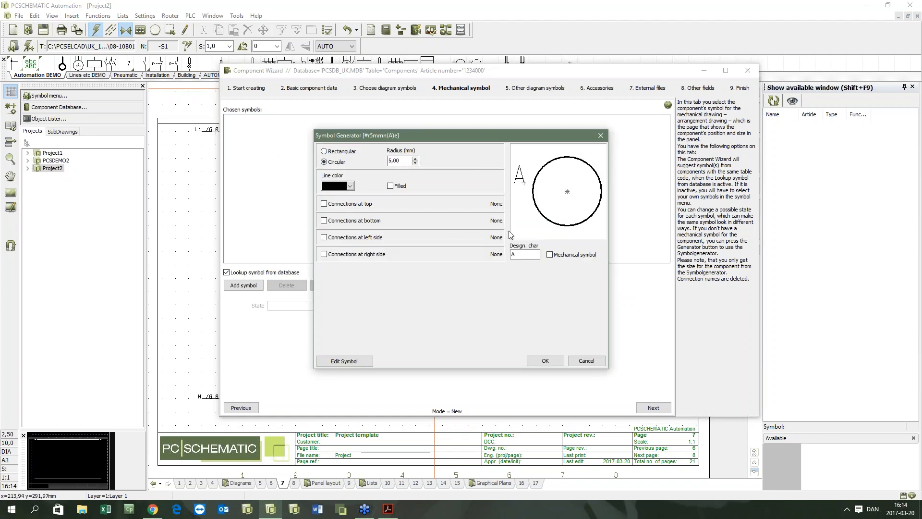
pyautogui.doubleClick(523, 254)
pyautogui.write('P')
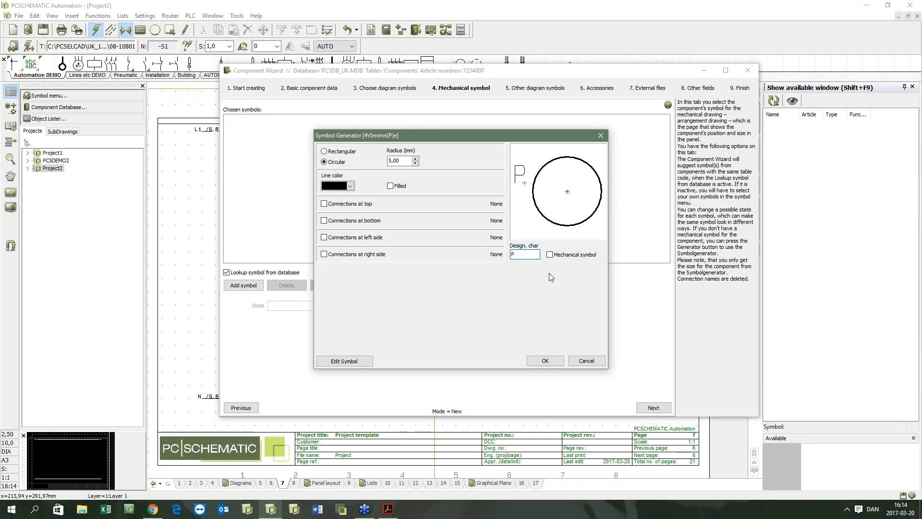
pyautogui.click(550, 254)
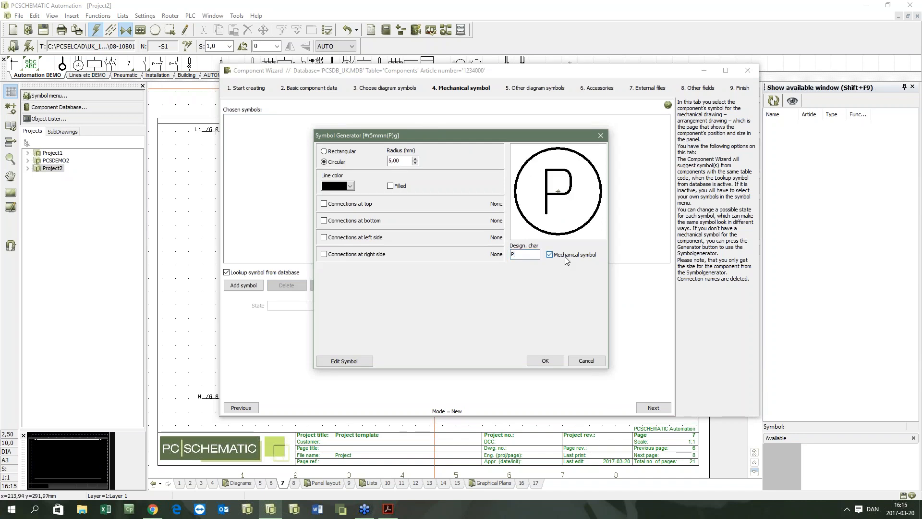
# Set the circular symbol's radius to 10 mm, accept it, and continue past the other diagram symbols to the accessories
pyautogui.click(405, 160)
pyautogui.click(415, 159)
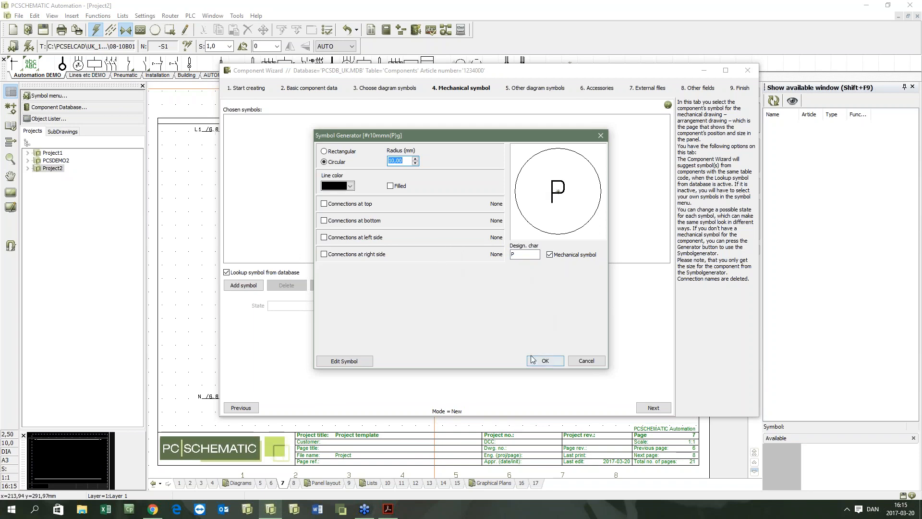
pyautogui.click(548, 361)
pyautogui.click(546, 361)
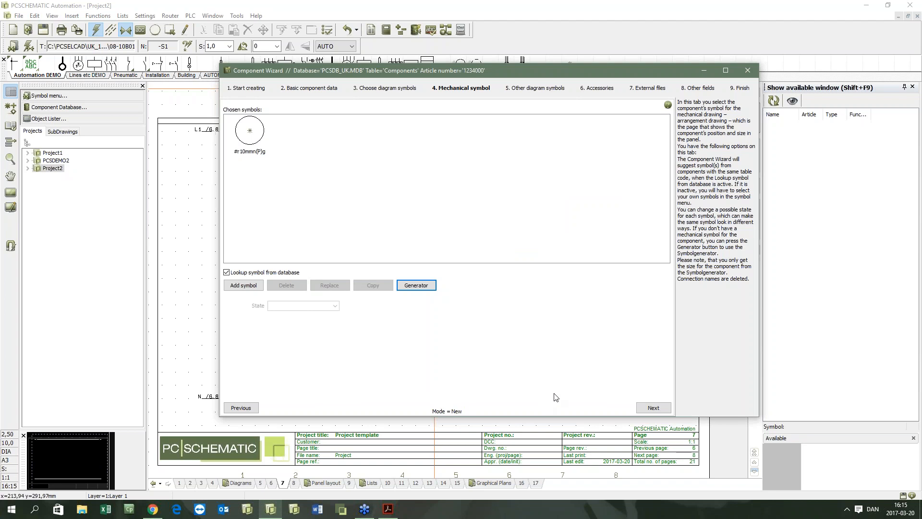
pyautogui.click(653, 408)
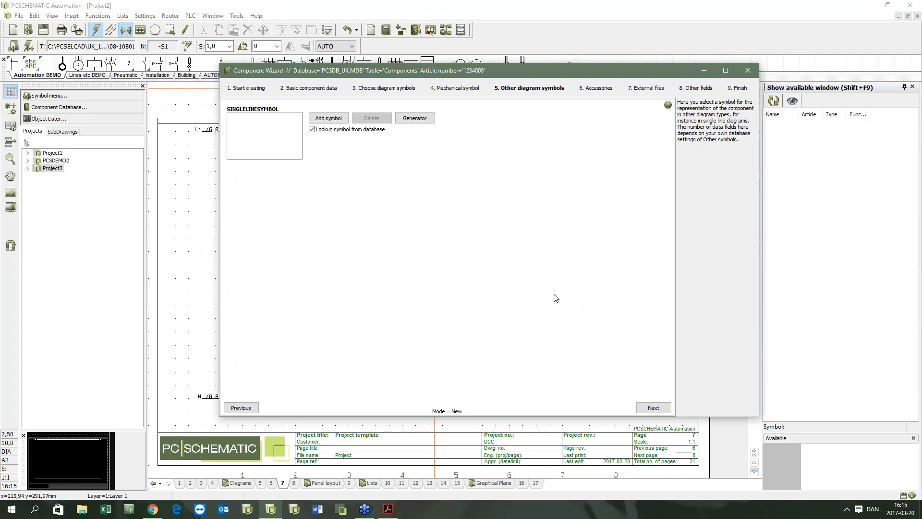
pyautogui.click(652, 407)
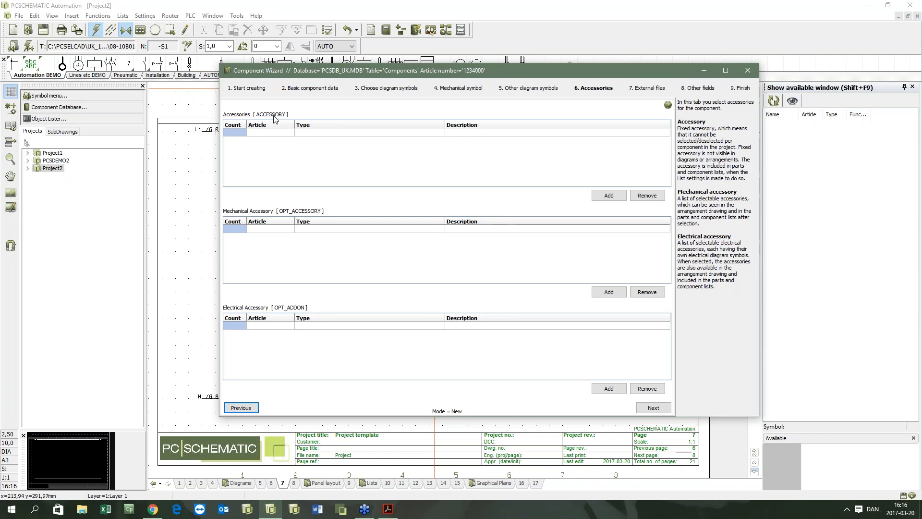
# Add the filament lamp socket PCSLAMPSOCKET as a fixed accessory and remove it again
pyautogui.click(617, 198)
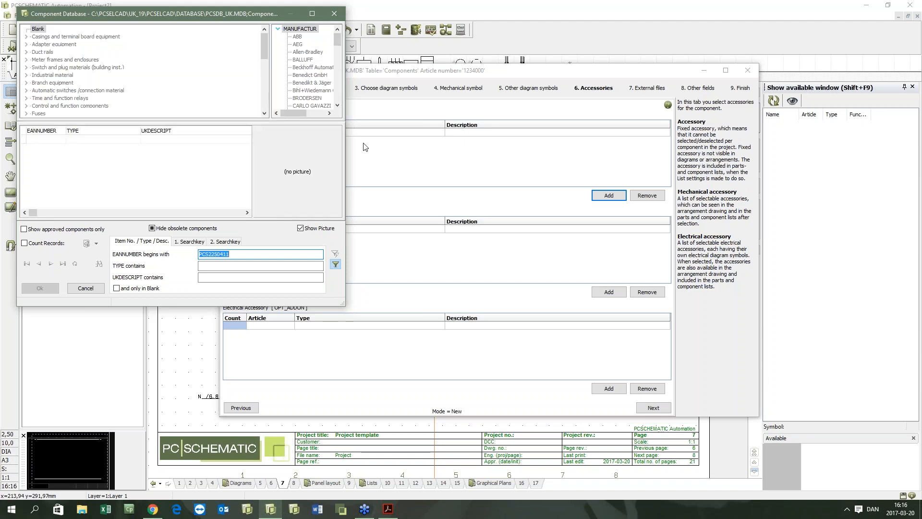
pyautogui.click(312, 14)
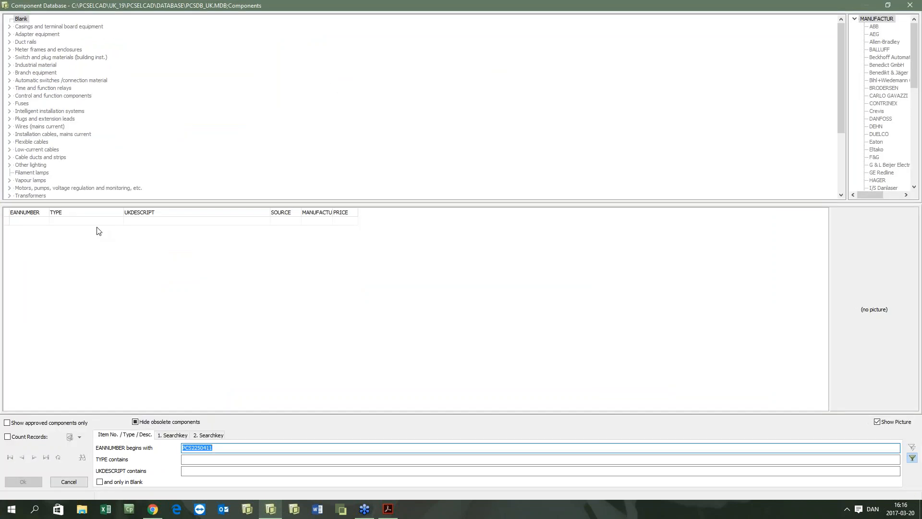
pyautogui.click(46, 173)
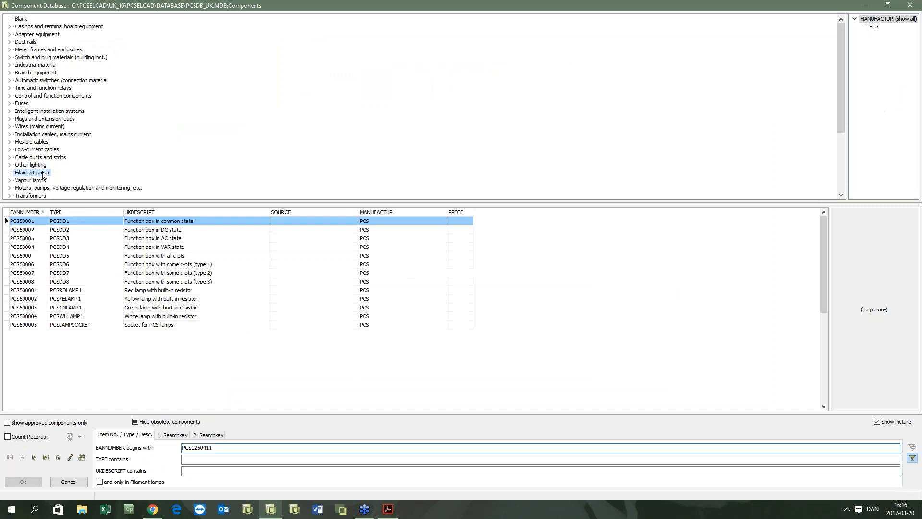
pyautogui.doubleClick(136, 326)
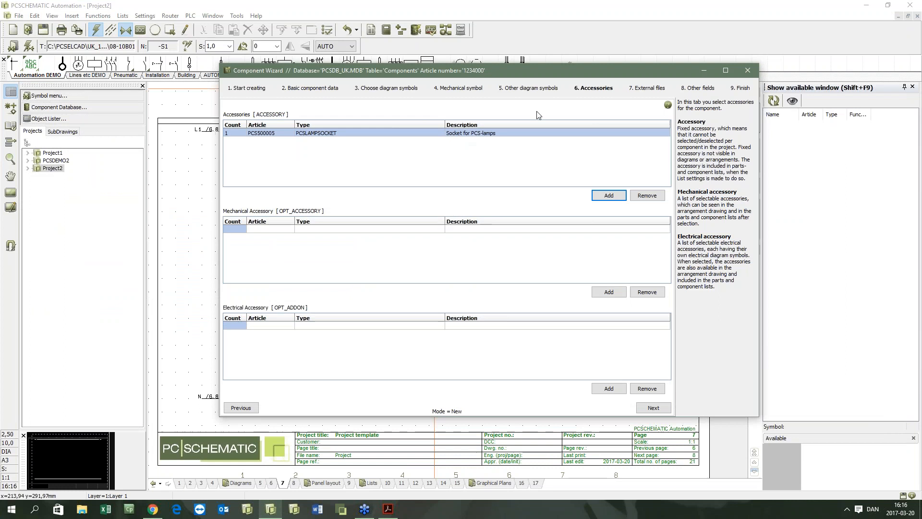
pyautogui.click(656, 197)
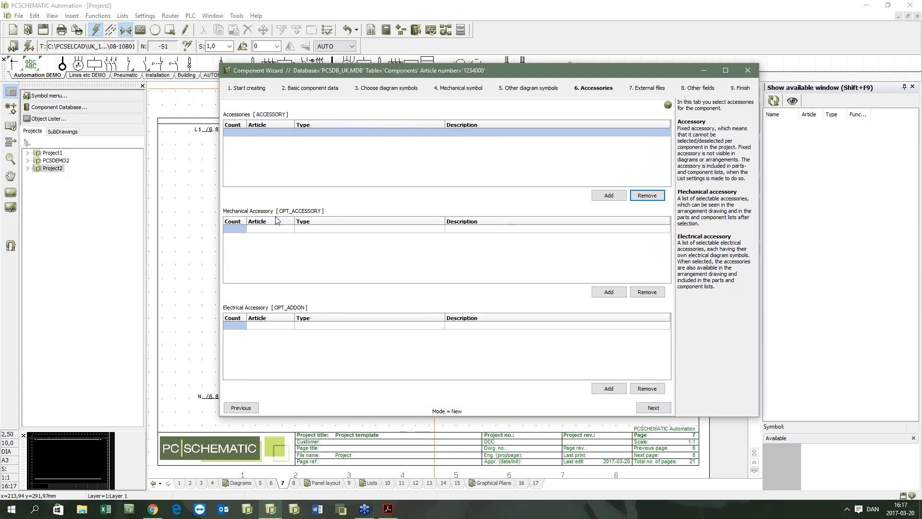
# Add PCSLAMPSOCKET and PCSDD1 from Filament lamps as mechanical accessories and continue to the external files
pyautogui.click(608, 291)
pyautogui.click(30, 174)
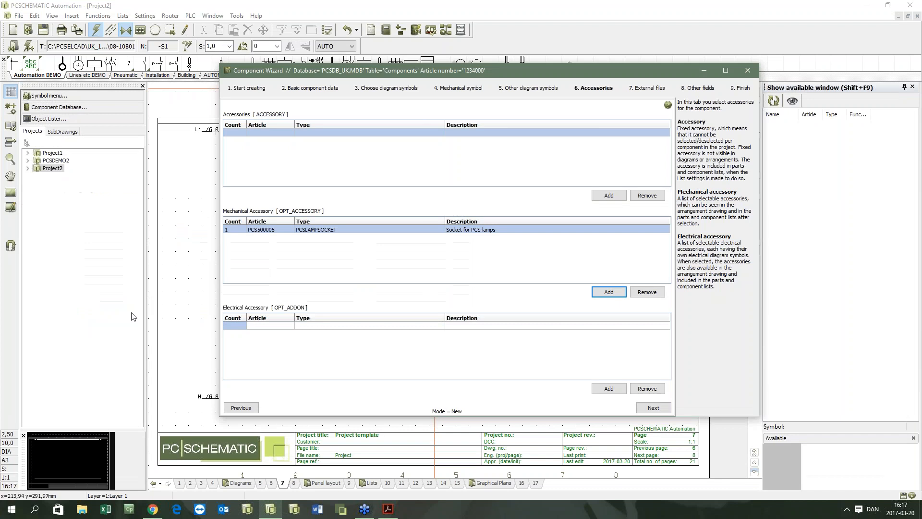
pyautogui.click(608, 292)
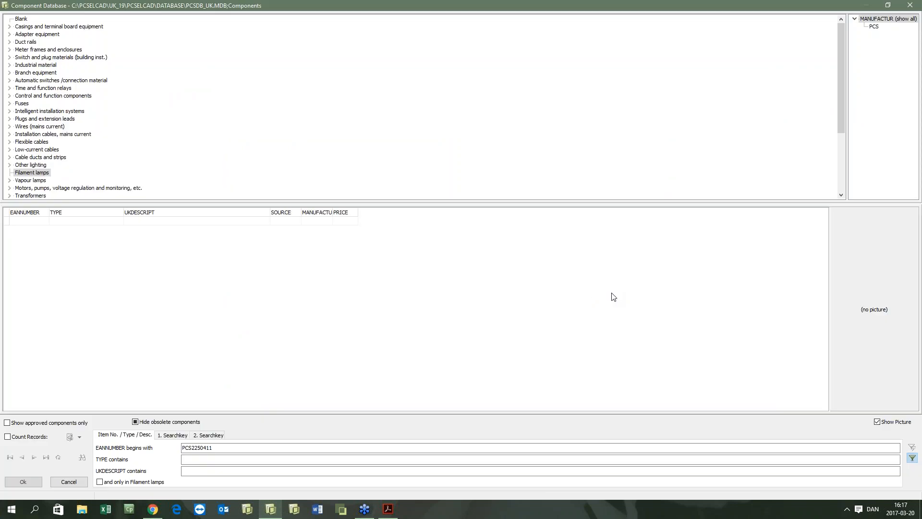
pyautogui.click(43, 172)
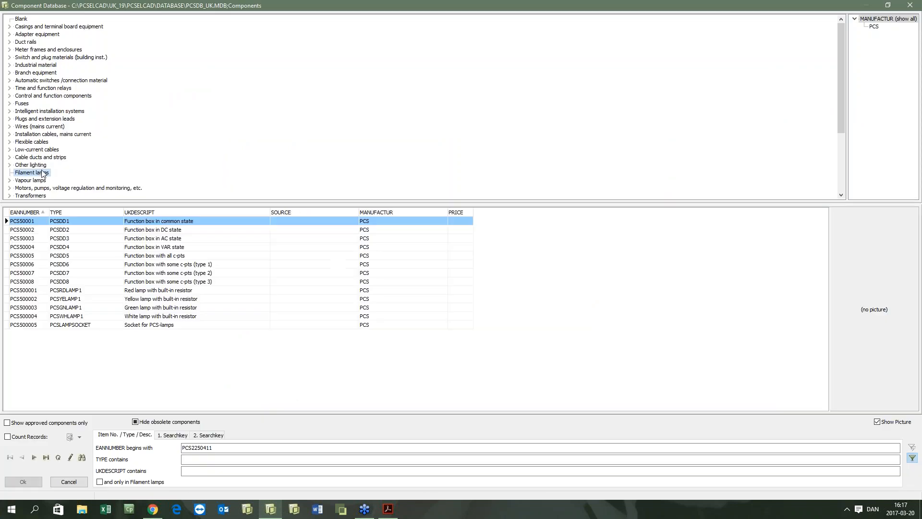
pyautogui.doubleClick(69, 222)
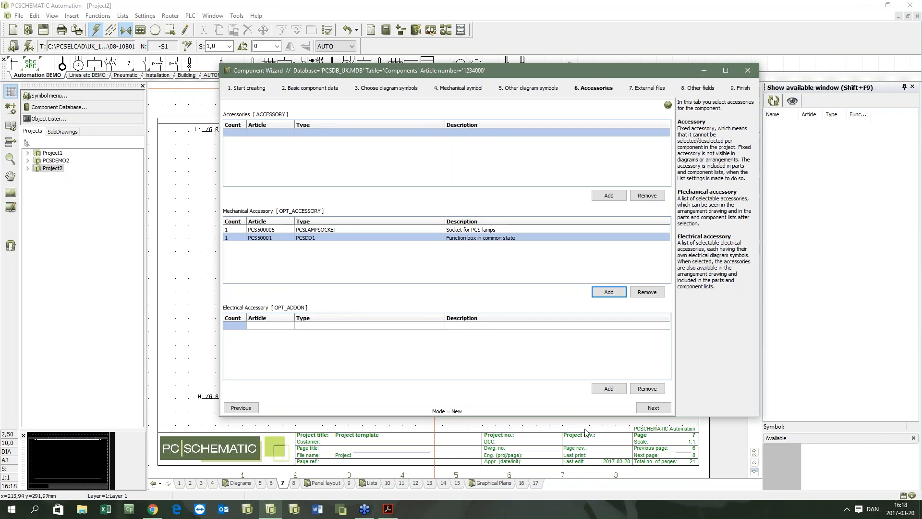
pyautogui.click(655, 409)
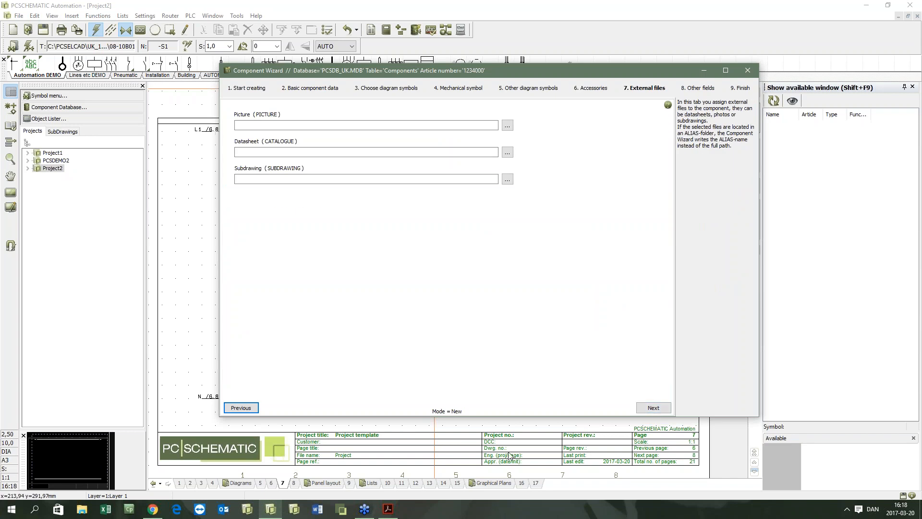
# Assign the picture 3RU2900-1A.jpg to the component using the PIC alias
pyautogui.click(507, 126)
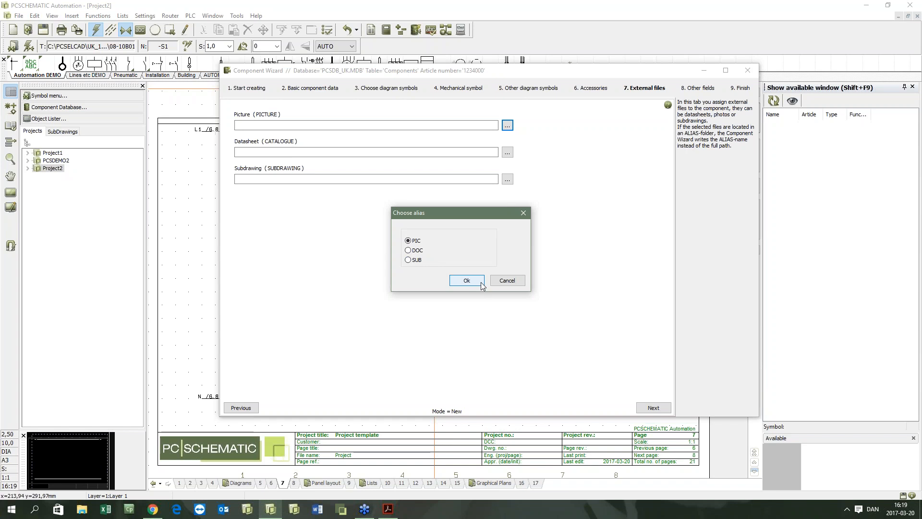
pyautogui.click(462, 278)
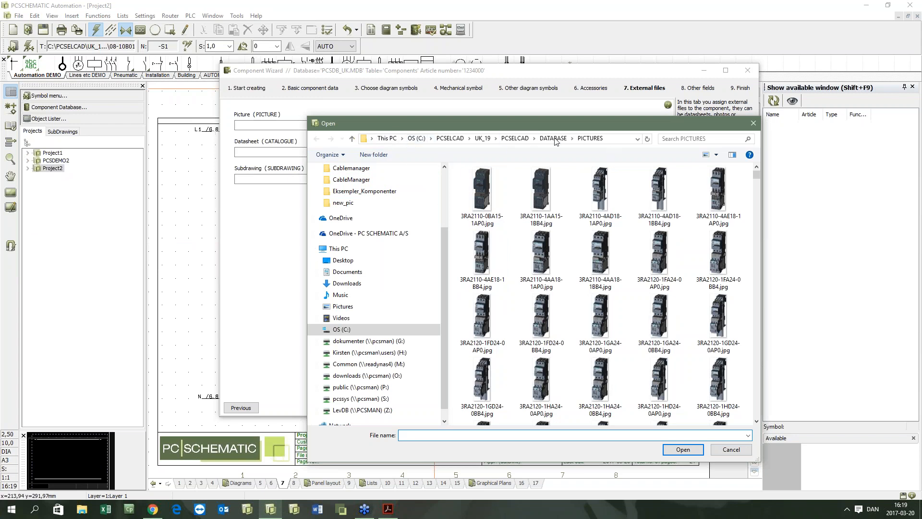
pyautogui.scroll(-10, 607, 260)
pyautogui.scroll(-10, 625, 259)
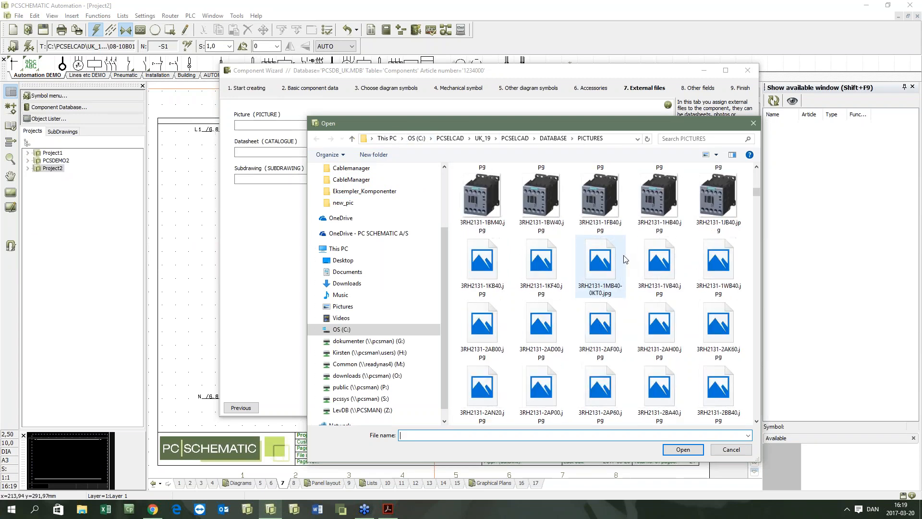
pyautogui.scroll(-10, 625, 260)
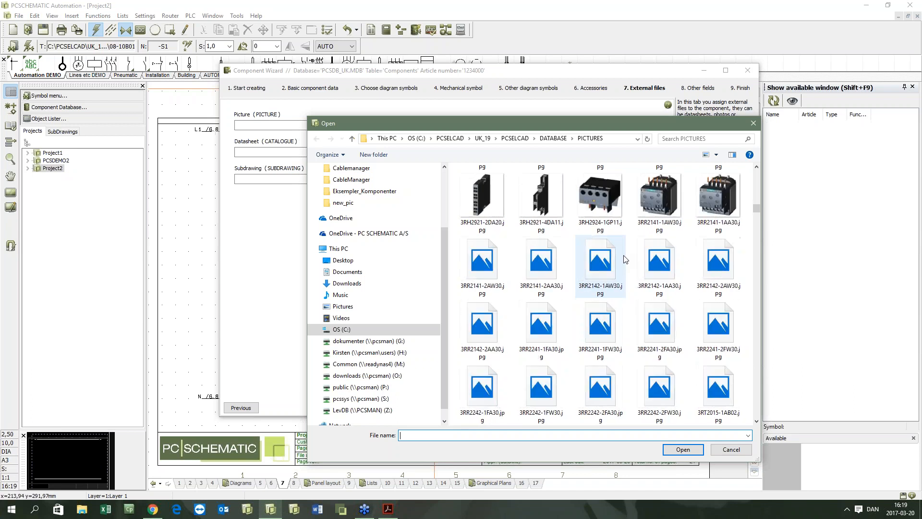
pyautogui.scroll(-8, 626, 260)
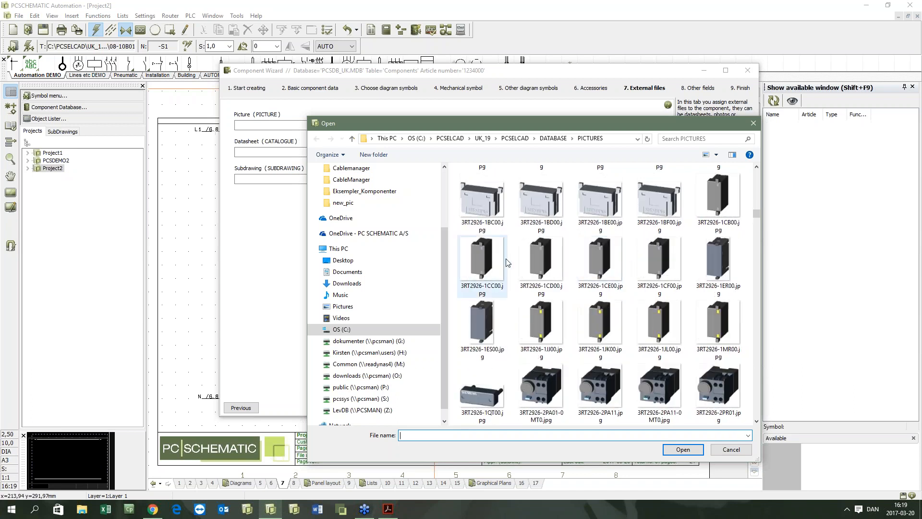
pyautogui.scroll(-5, 532, 345)
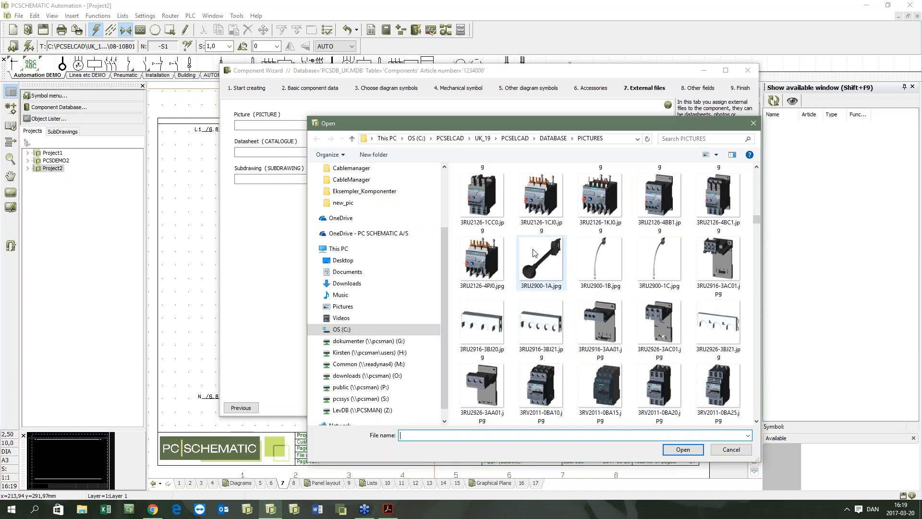
pyautogui.doubleClick(534, 253)
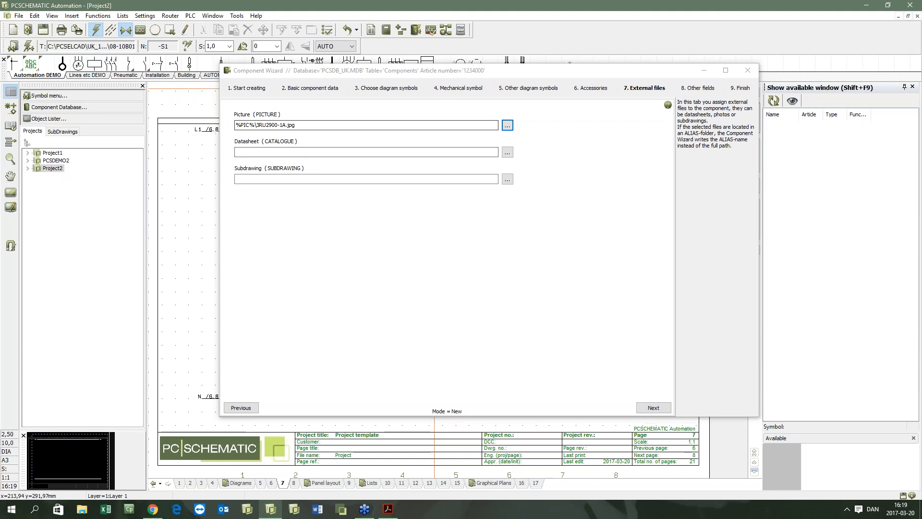
# Assign the datasheet 6ES71555AA000AB0_en.pdf to the component using the DOC alias and continue to the other fields
pyautogui.click(508, 152)
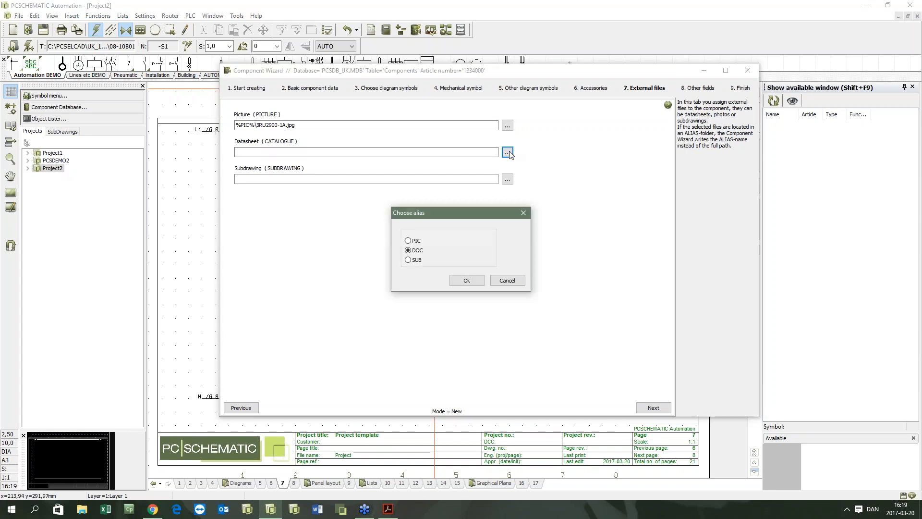
pyautogui.click(467, 280)
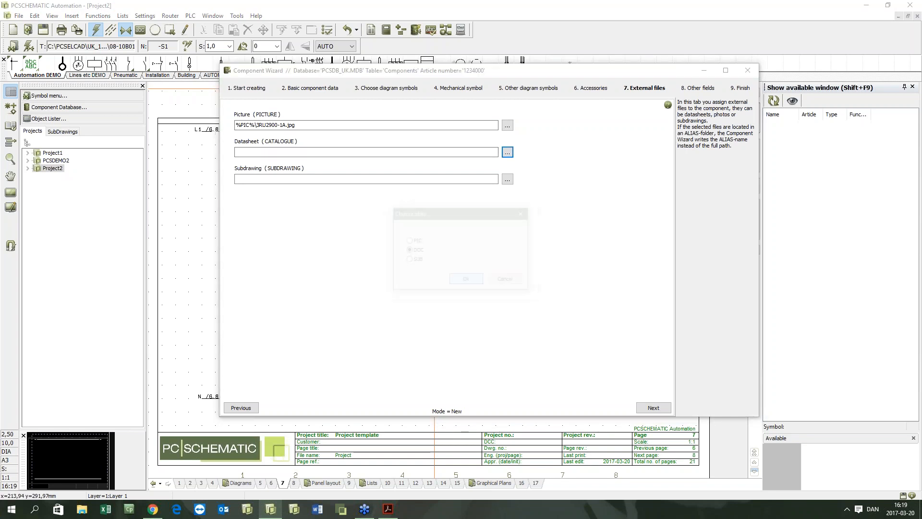
pyautogui.click(465, 315)
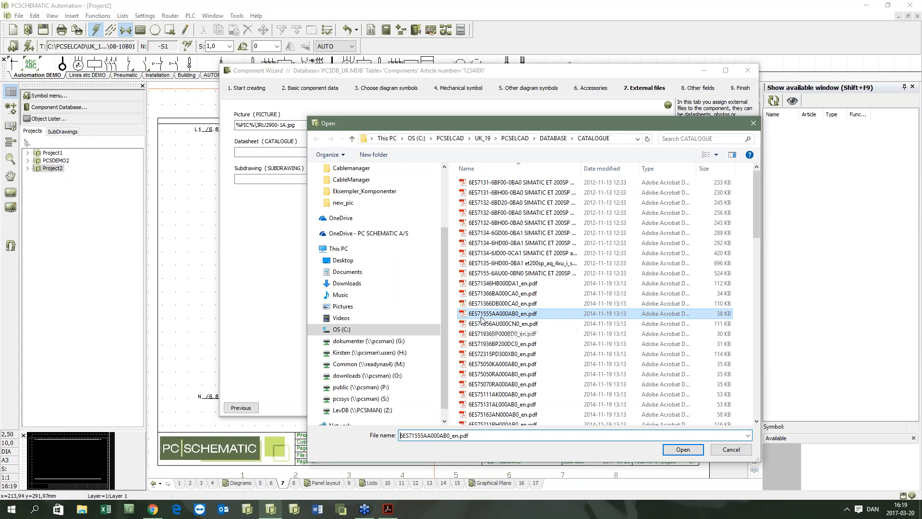
pyautogui.doubleClick(484, 316)
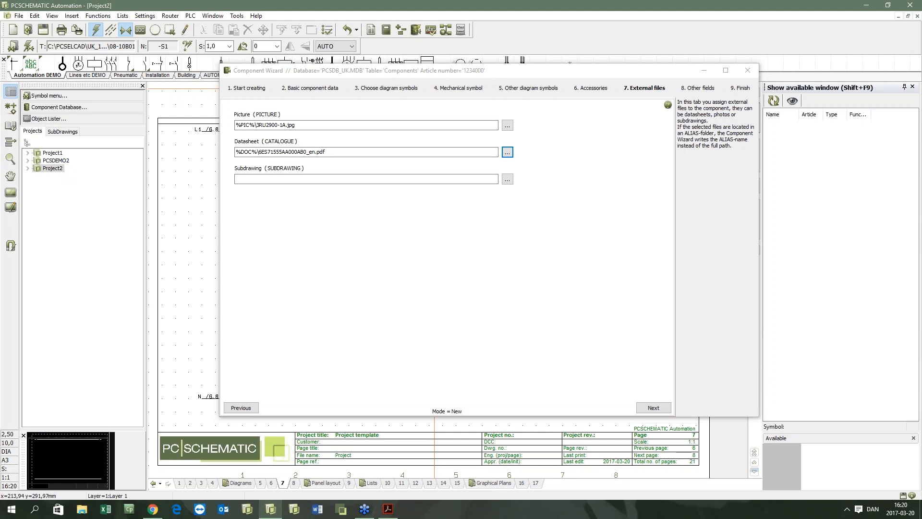
pyautogui.click(653, 408)
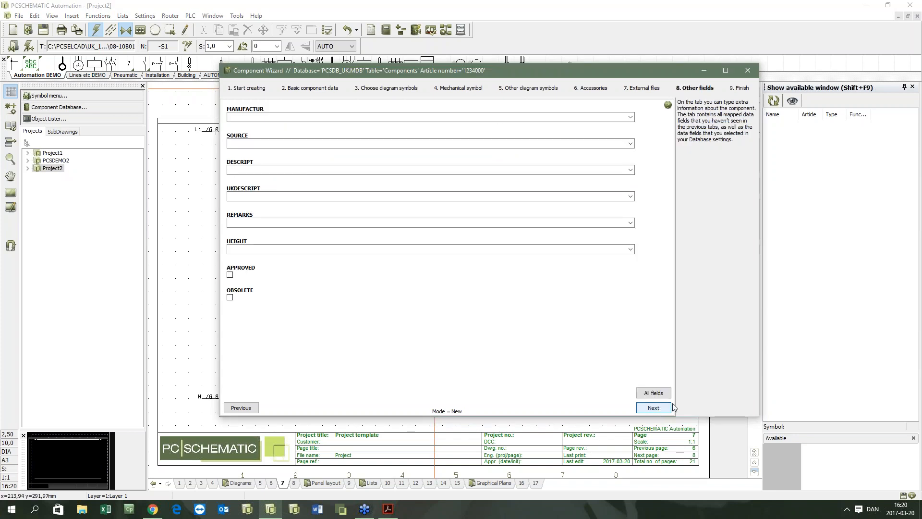
# Enter Me as the component's manufacturer and you as its source
pyautogui.click(287, 116)
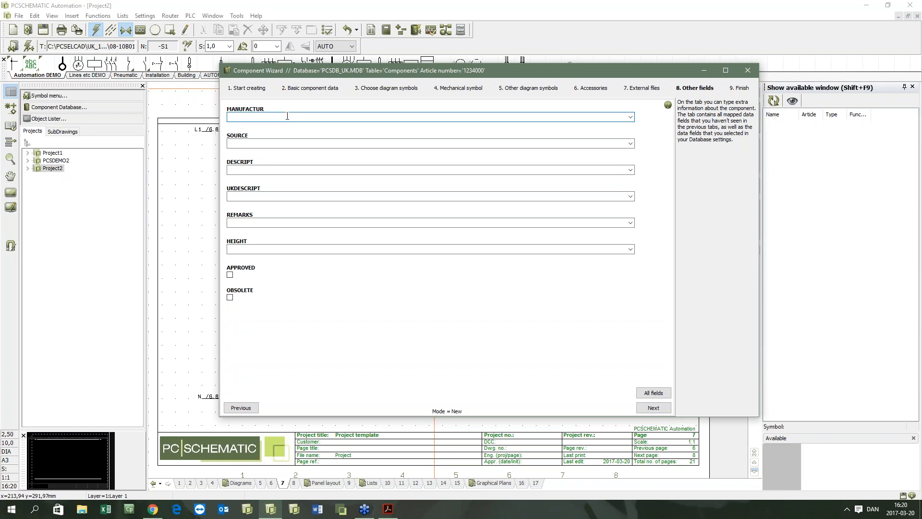
pyautogui.write('Me')
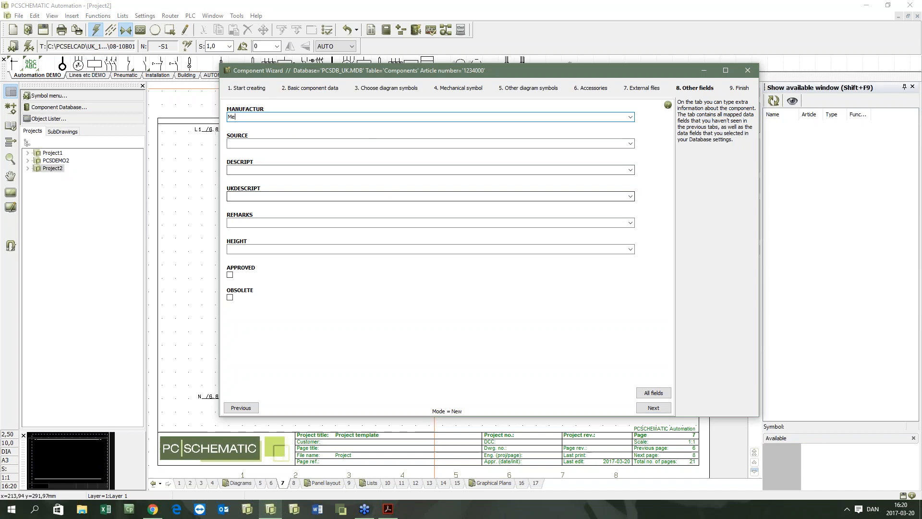
pyautogui.click(630, 117)
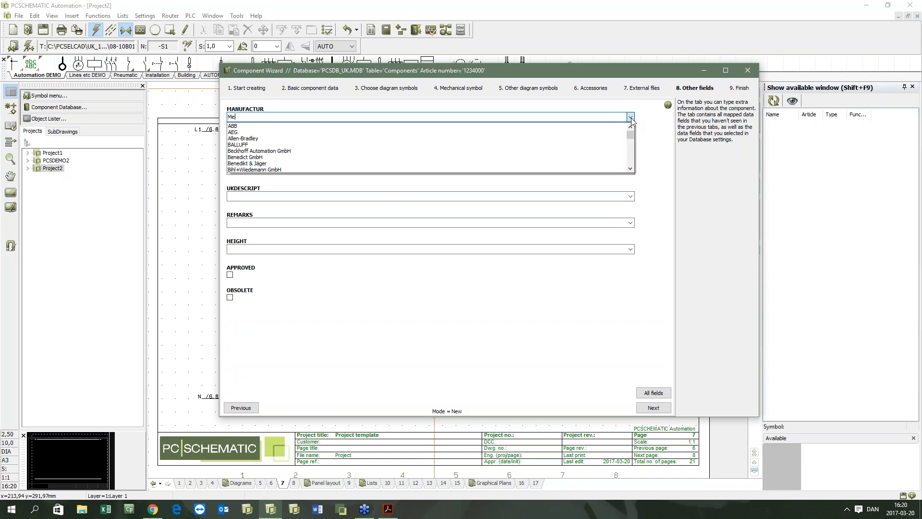
pyautogui.scroll(-6, 599, 127)
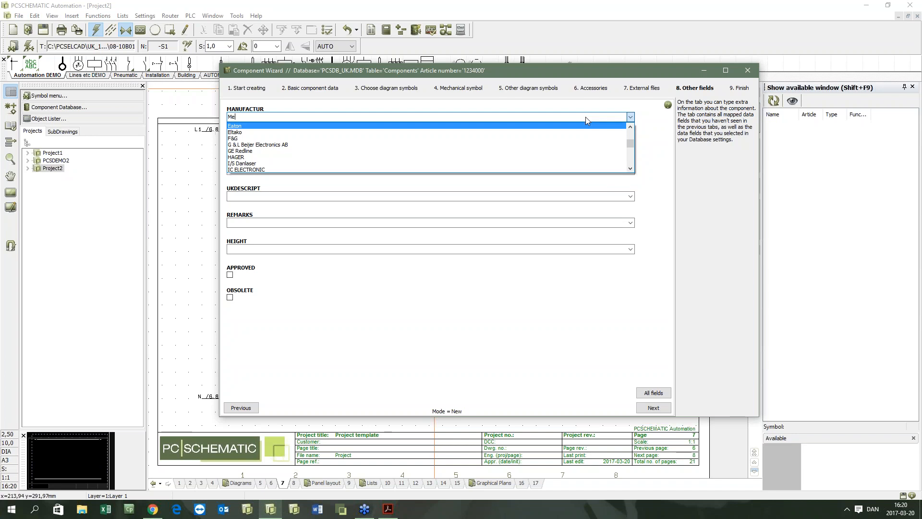
pyautogui.click(630, 117)
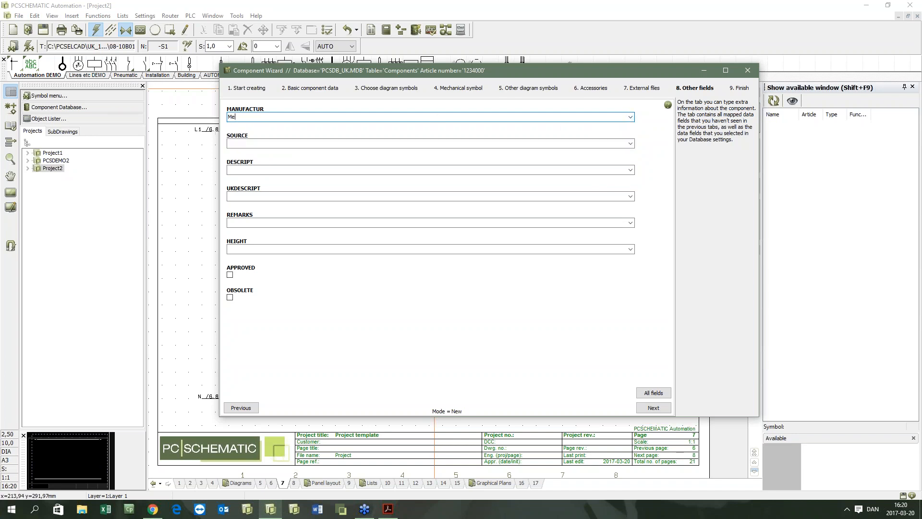
pyautogui.click(409, 144)
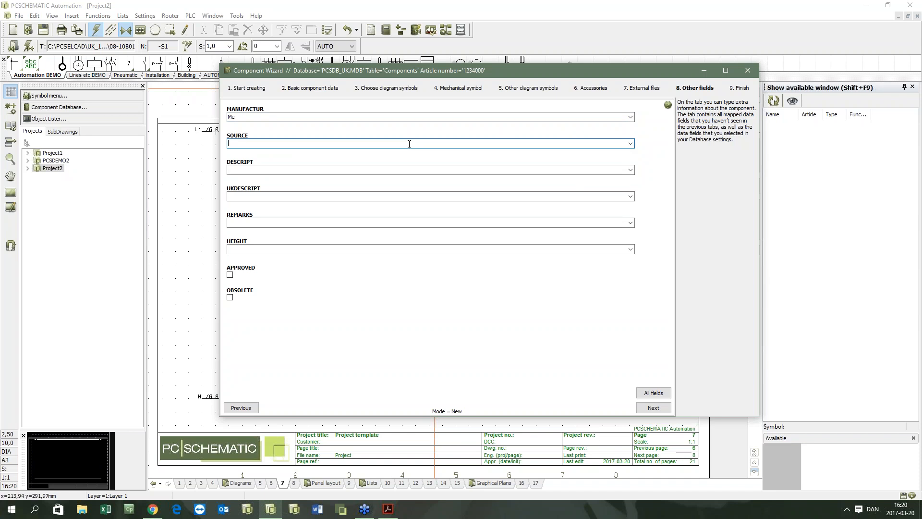
pyautogui.write('yoy')
pyautogui.press('BackSpace')
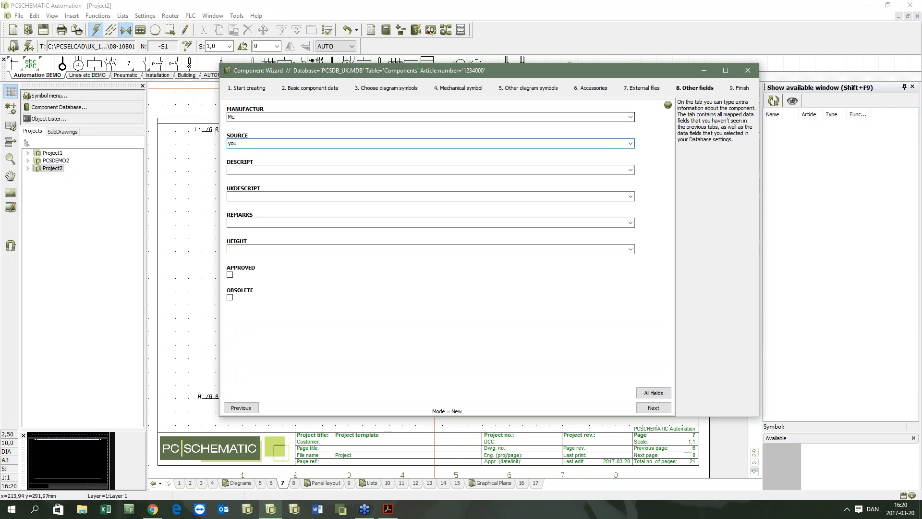
# Enter dims as the component's description and Gadget as its UK description, leaving the remarks empty
pyautogui.click(565, 169)
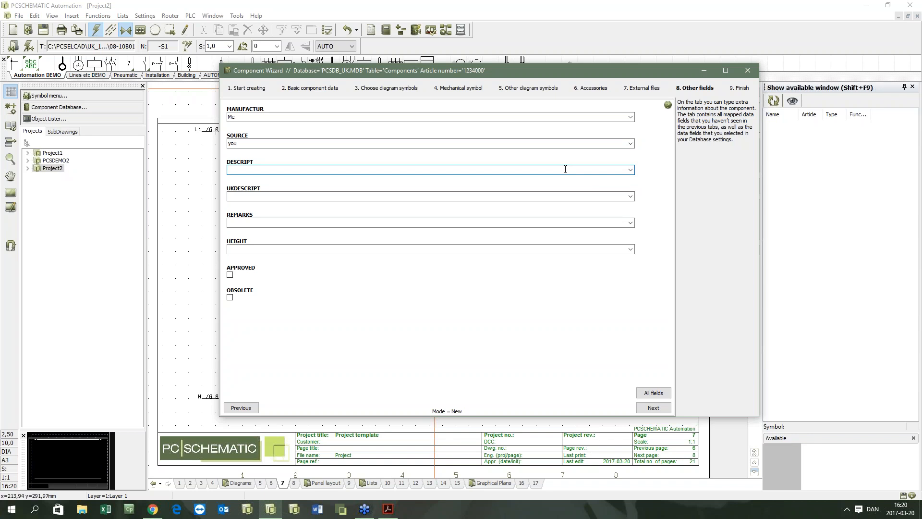
pyautogui.click(228, 196)
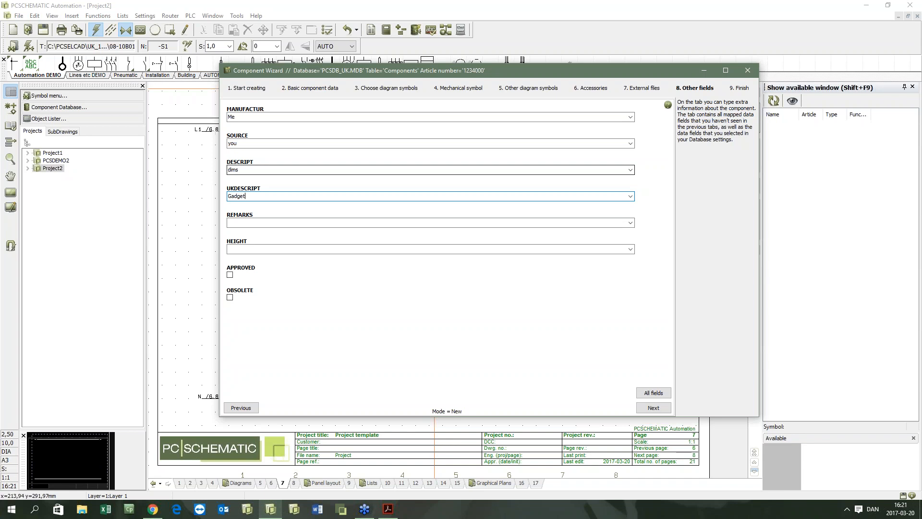
pyautogui.click(409, 224)
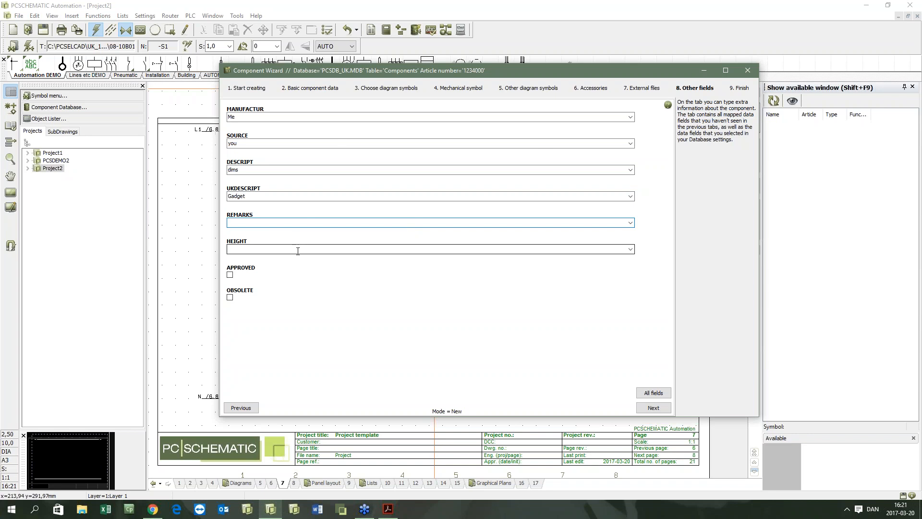
# Mark the component as approved and finish the Component Wizard
pyautogui.click(231, 275)
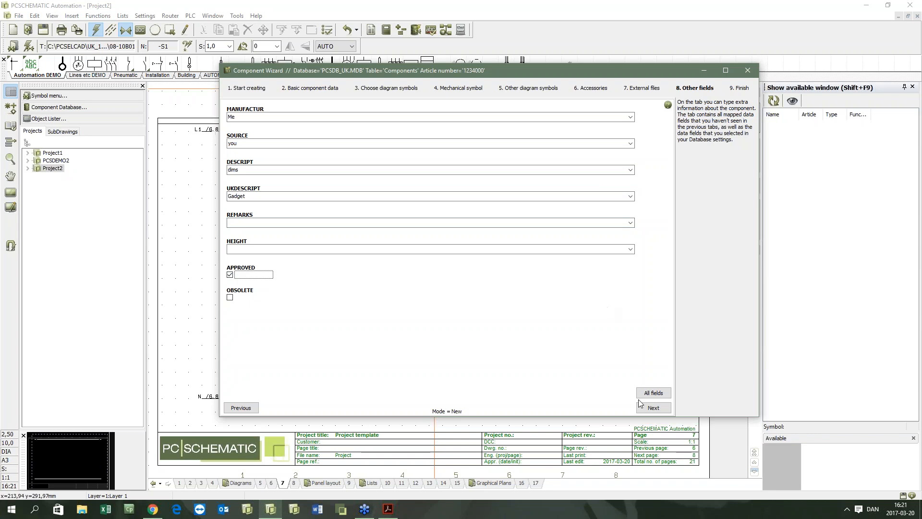
pyautogui.click(656, 409)
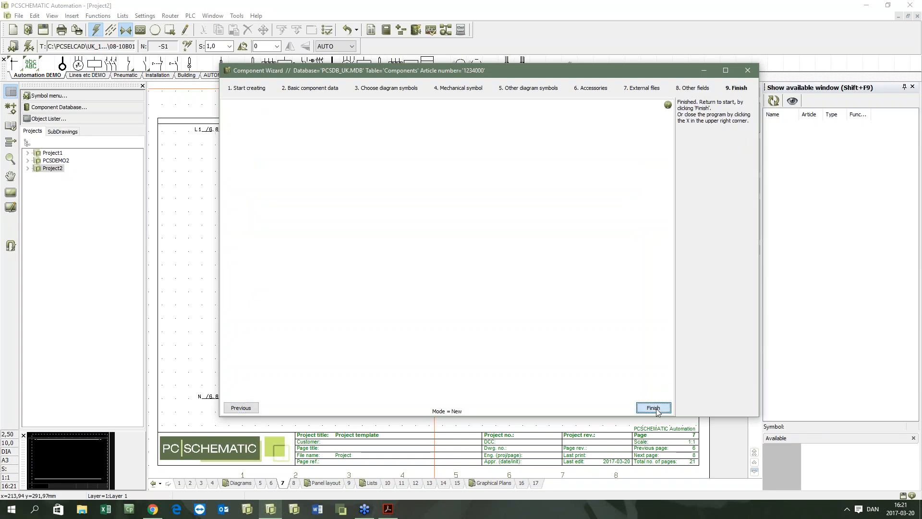
pyautogui.click(654, 407)
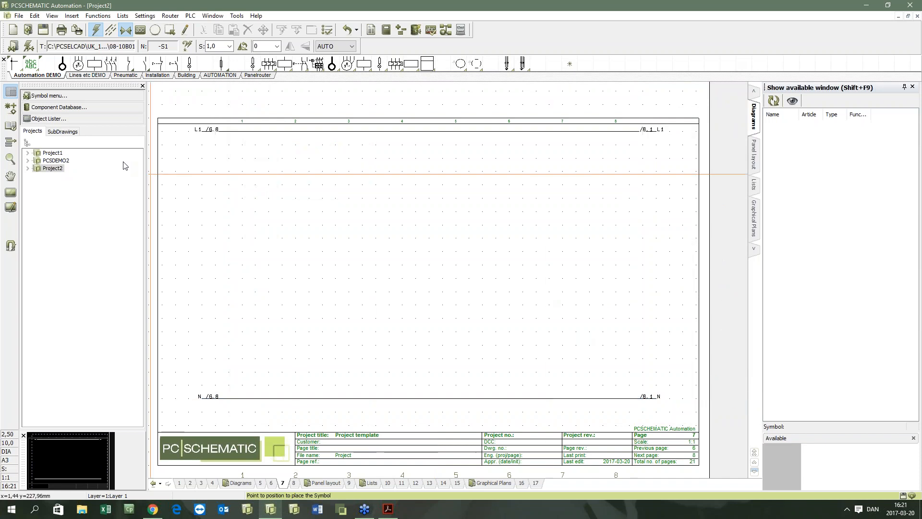
# Place the Filament lamps component new1234 from the component database on diagram page 7 with the next free name, -P7
pyautogui.click(59, 106)
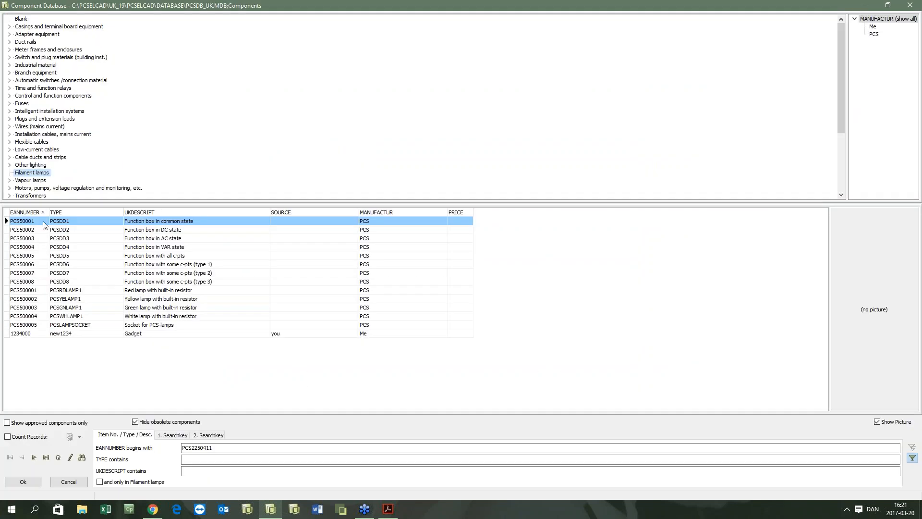
pyautogui.click(64, 327)
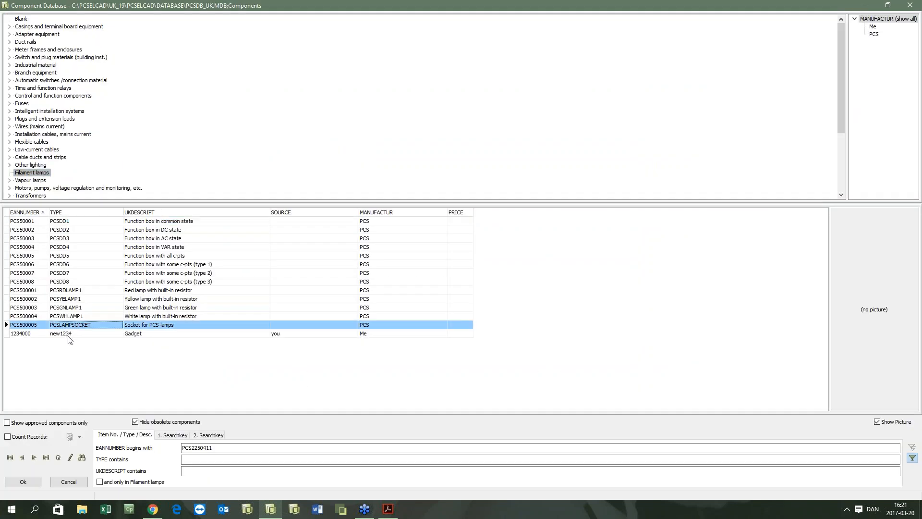
pyautogui.click(68, 336)
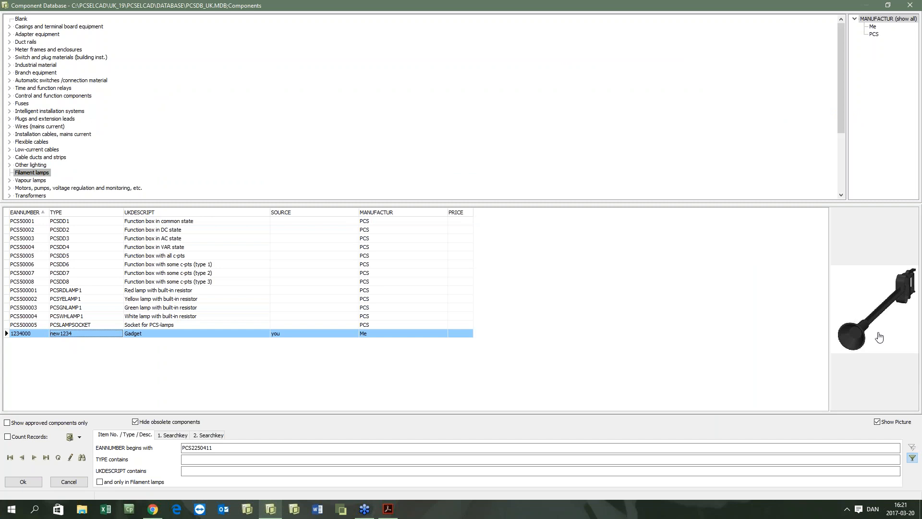
pyautogui.doubleClick(186, 333)
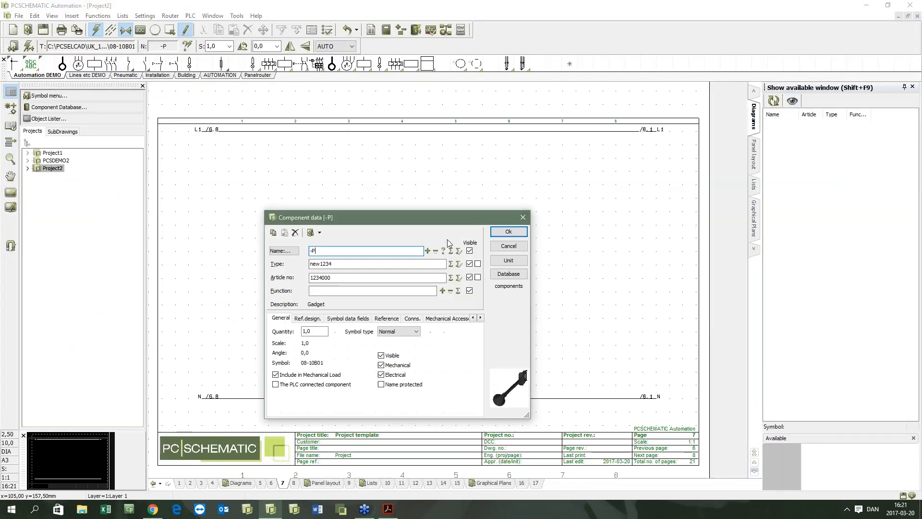
pyautogui.click(428, 250)
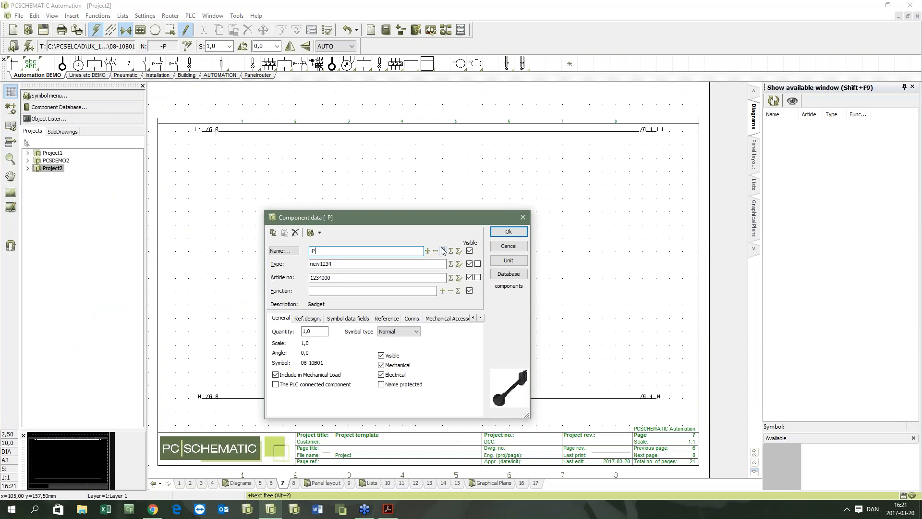
# View the catalogue datasheet linked to component -P7 in Adobe Acrobat Reader, and close all its tabs
pyautogui.click(321, 233)
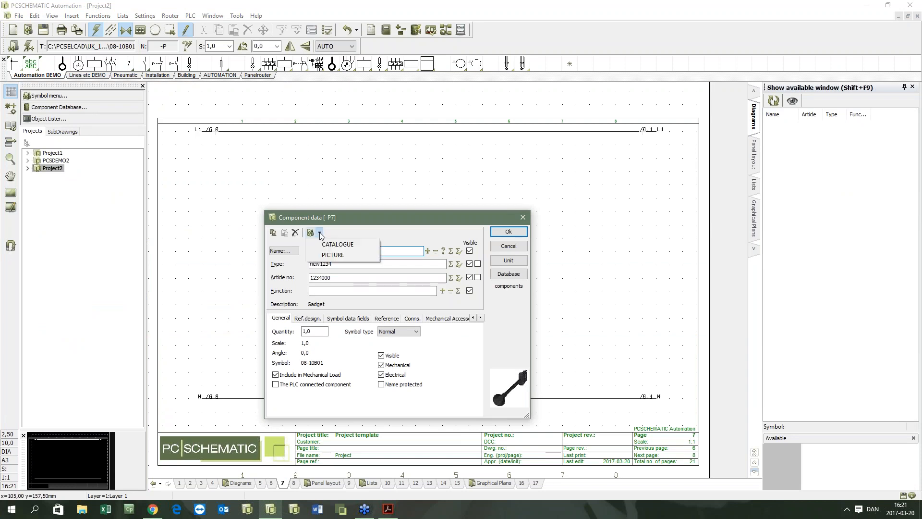
pyautogui.click(336, 241)
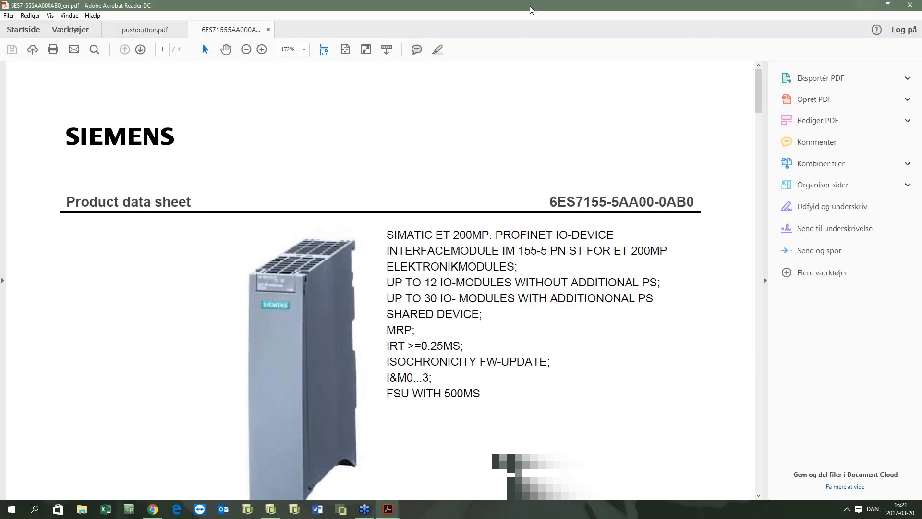
pyautogui.click(910, 5)
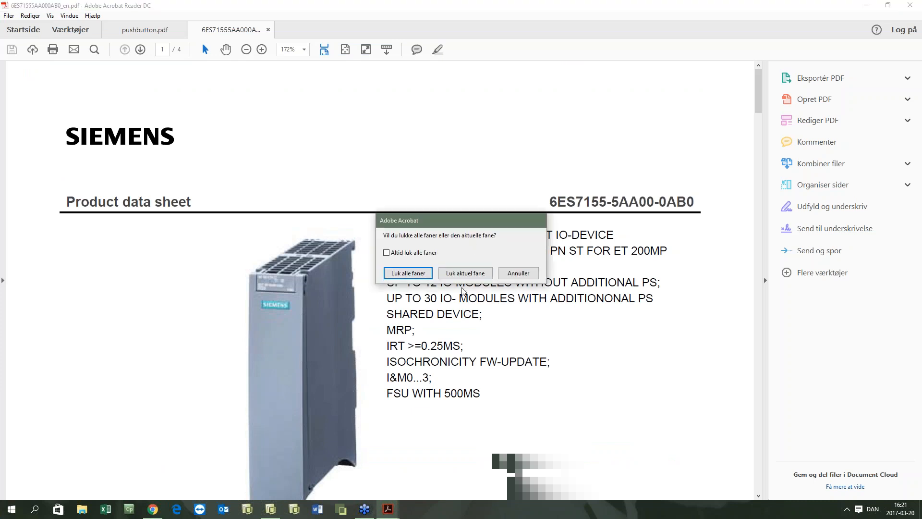
pyautogui.click(408, 272)
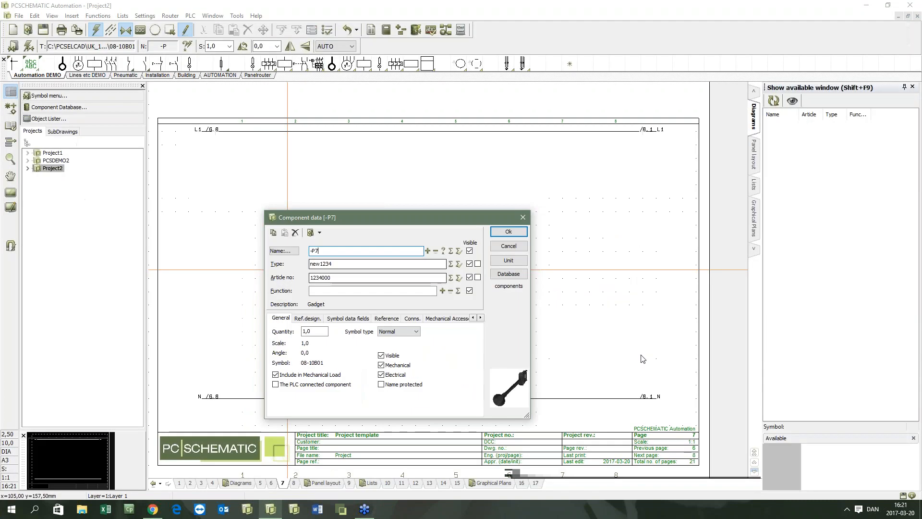
# Add PCSLAMPSOCKET from the database as a mechanical accessory of -P7 and accept the component data
pyautogui.click(438, 318)
pyautogui.moveTo(419, 221); pyautogui.dragTo(427, 134)
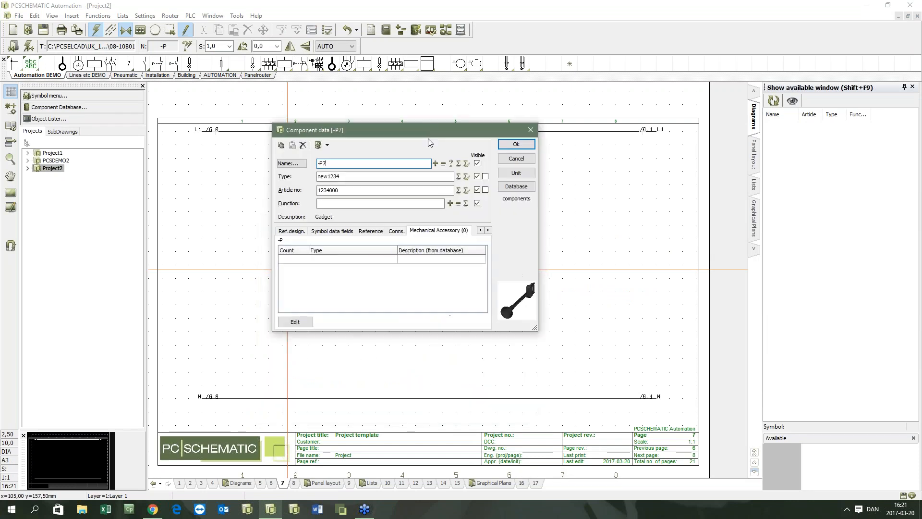
pyautogui.click(295, 325)
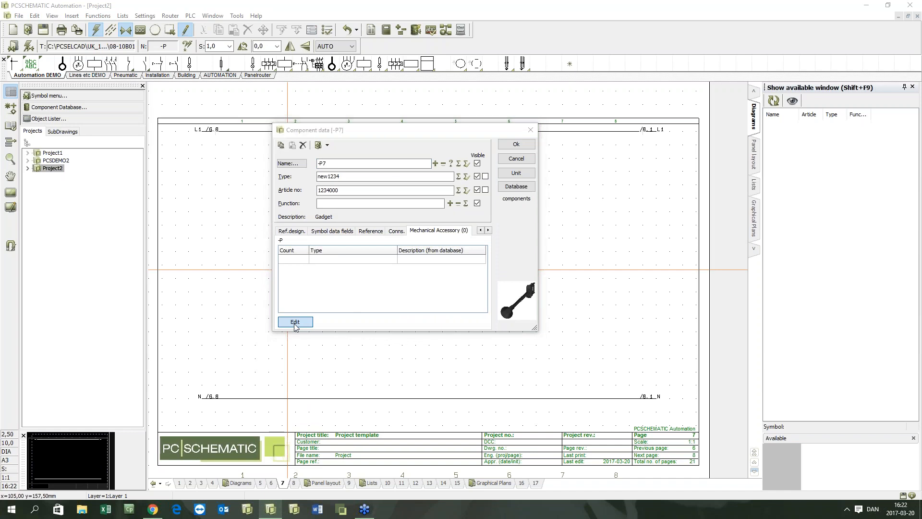
pyautogui.click(312, 67)
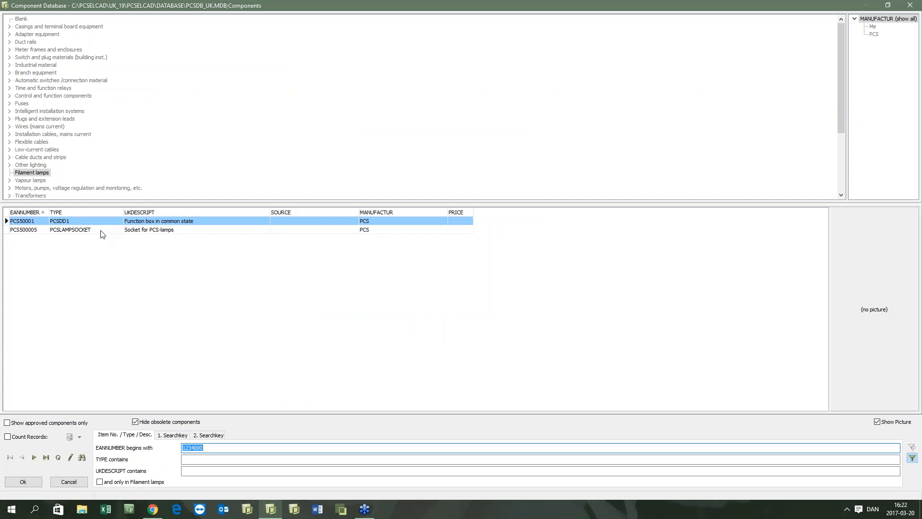
pyautogui.doubleClick(103, 232)
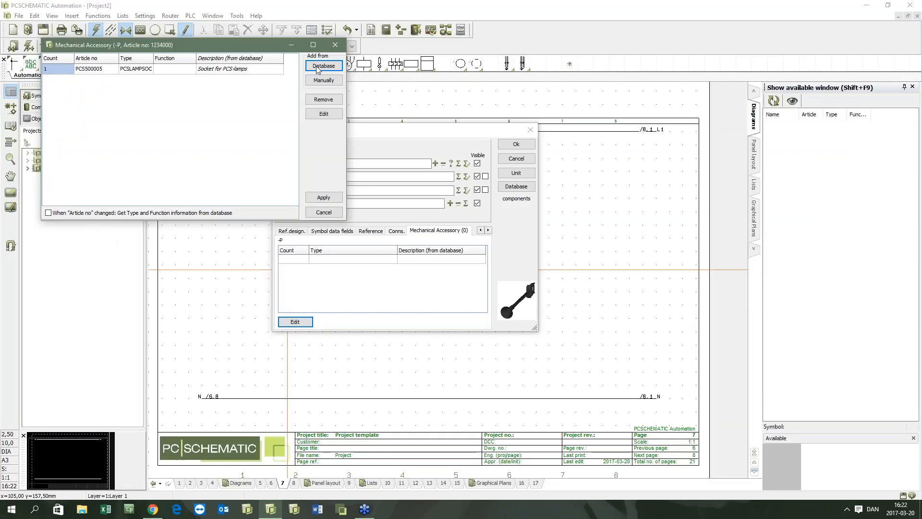
pyautogui.click(324, 199)
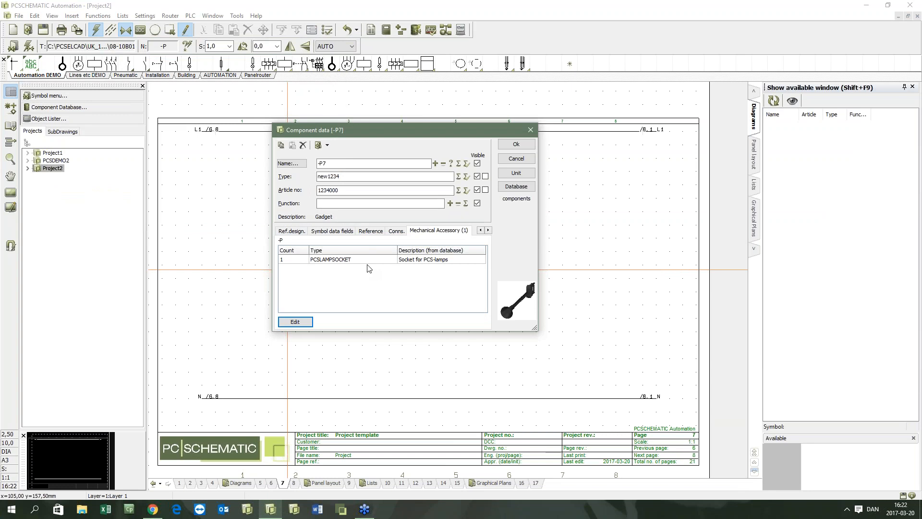
pyautogui.click(516, 144)
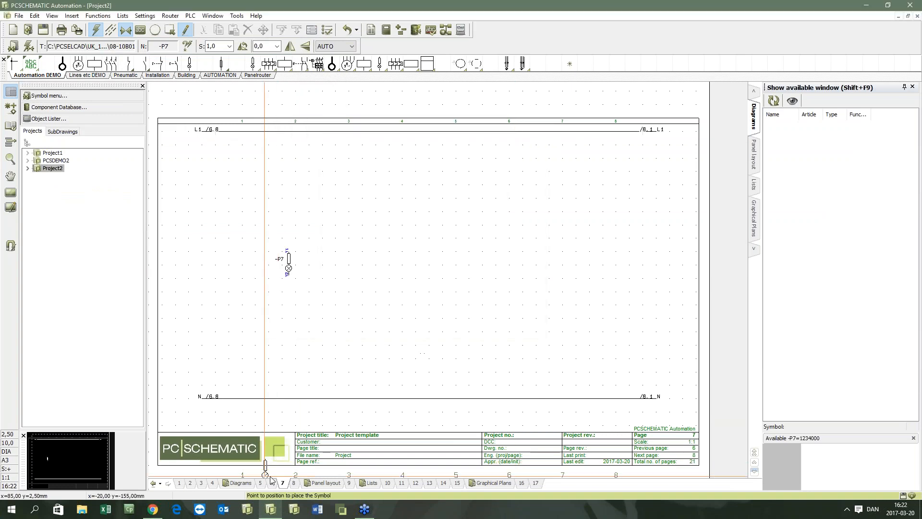
# Examine the mechanical accessories in the component data of lamp -P4 on diagram page 6
pyautogui.click(271, 483)
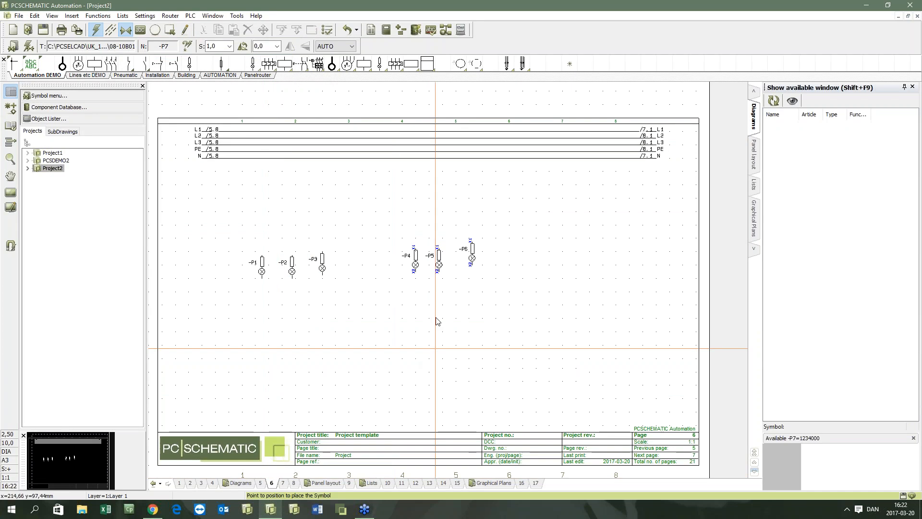
pyautogui.doubleClick(415, 259)
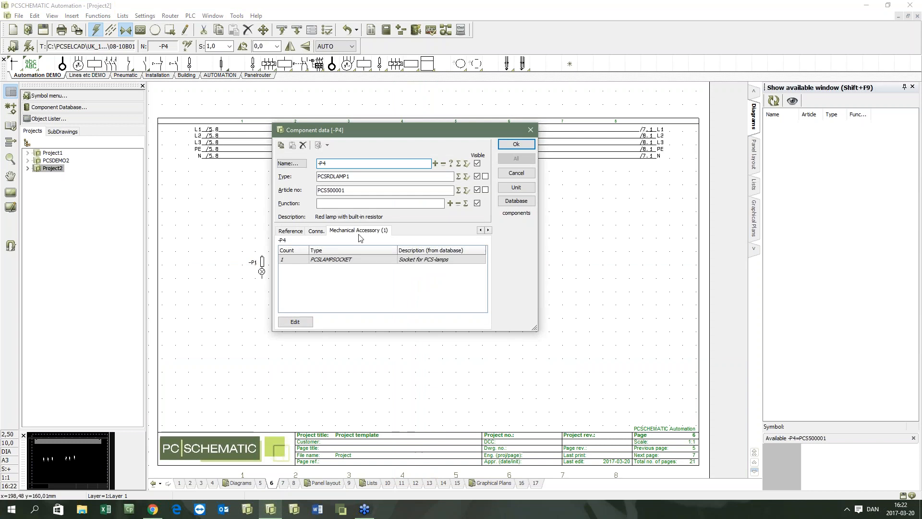
# Close the data of lamp -P4 and place the coil of Contactor 3POL 1NO 2NC type1 on page 6 as -Q1
pyautogui.click(517, 172)
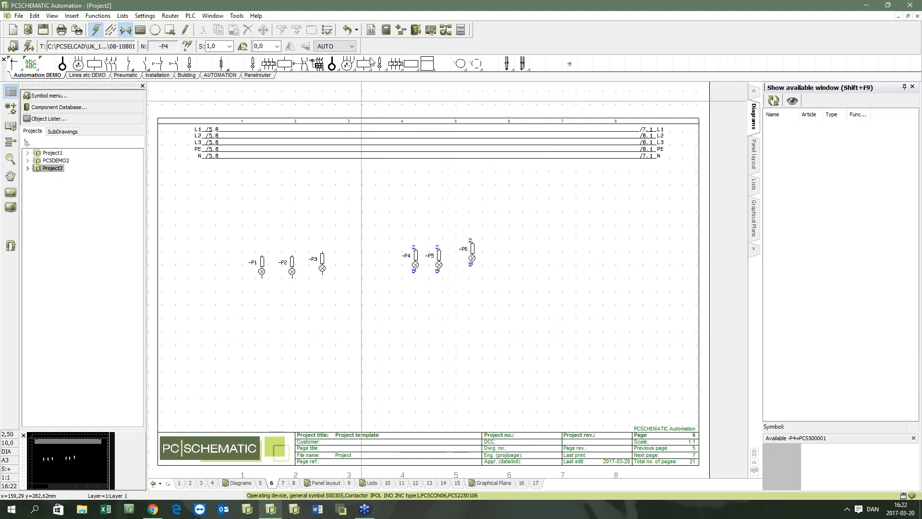
pyautogui.moveTo(371, 64)
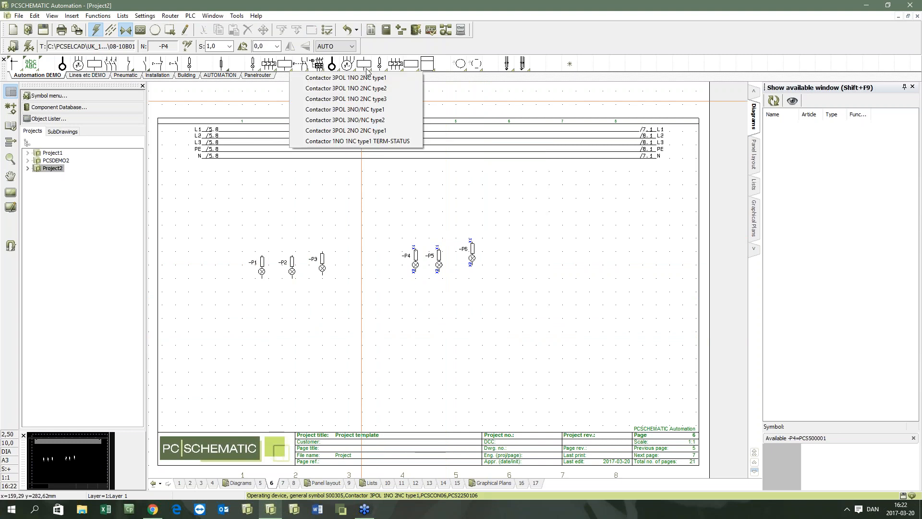
pyautogui.click(365, 78)
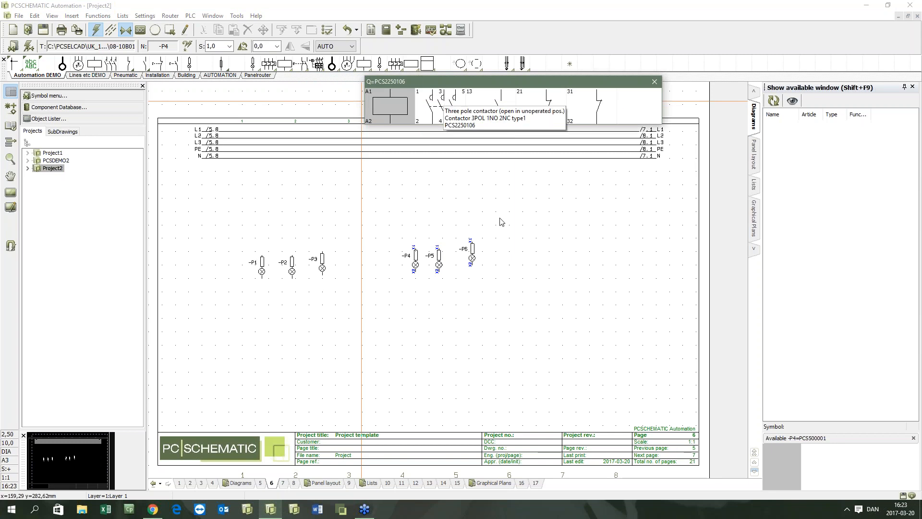
pyautogui.click(397, 105)
pyautogui.click(368, 331)
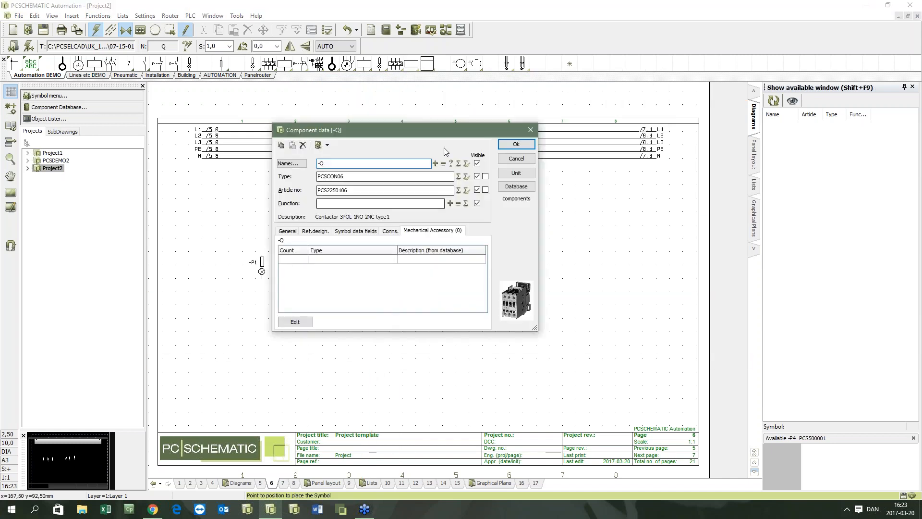
pyautogui.write('1')
pyautogui.click(516, 145)
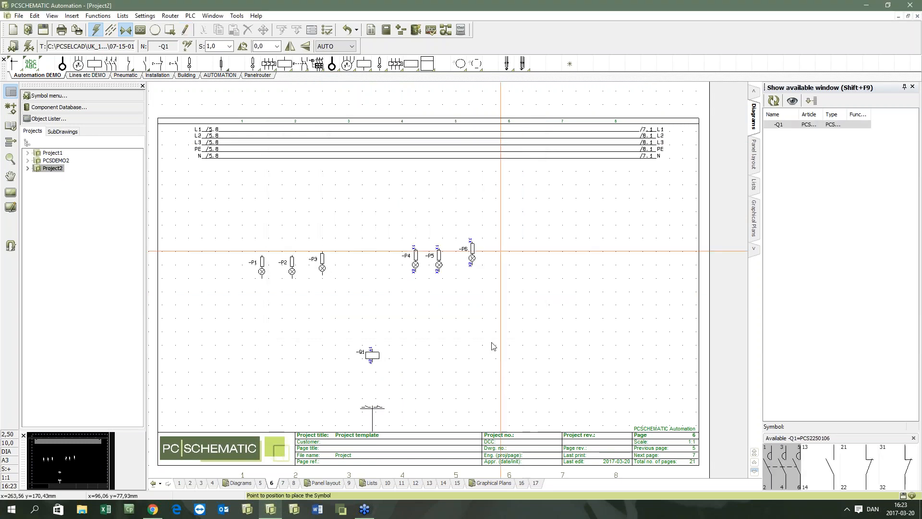
pyautogui.click(370, 357)
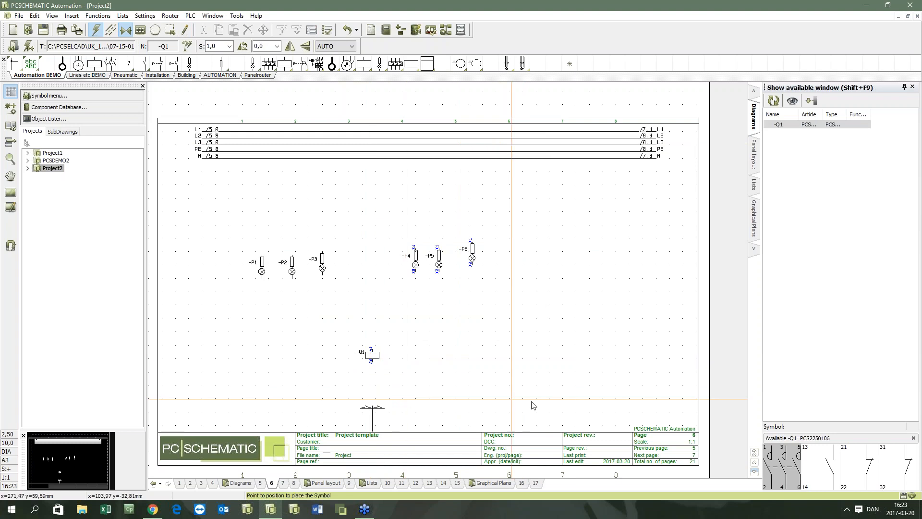
# Place the three-pole main contact, the 13-14 make contact and the 21-22 break contact of -Q1 on page 6
pyautogui.click(769, 460)
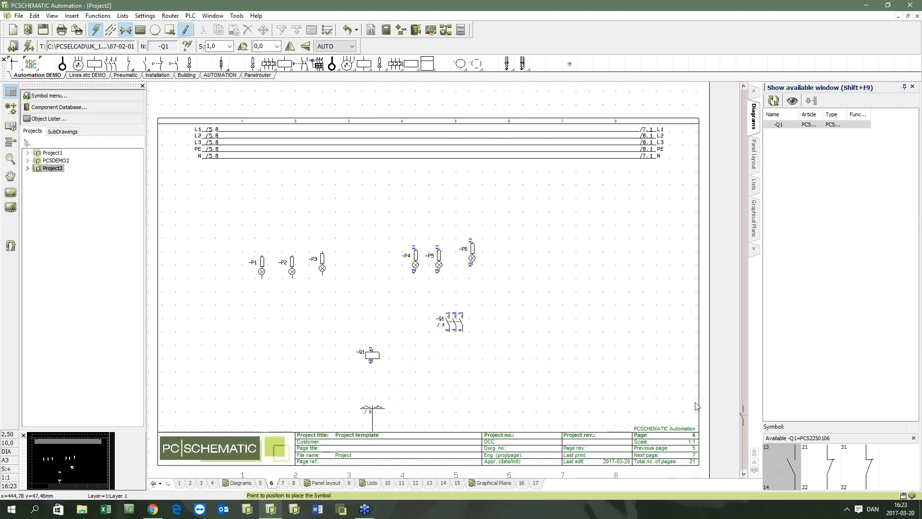
pyautogui.click(498, 310)
pyautogui.click(788, 448)
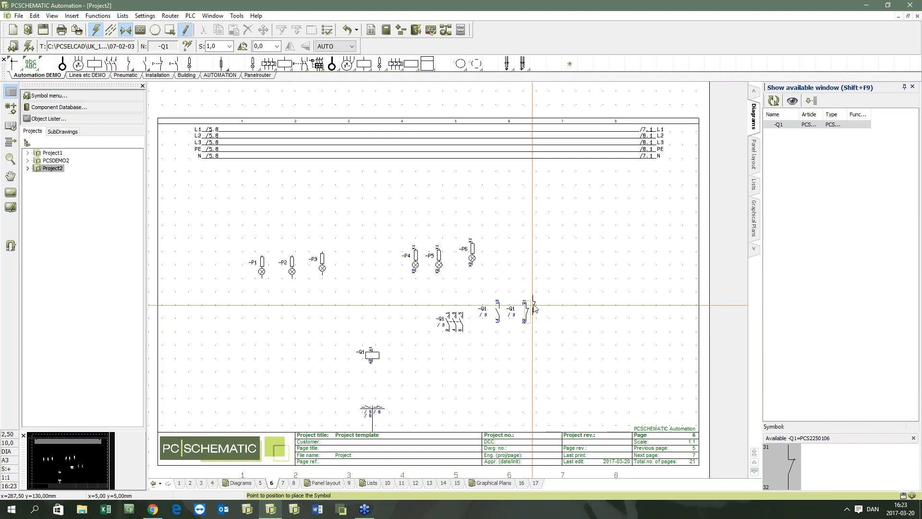
pyautogui.click(534, 304)
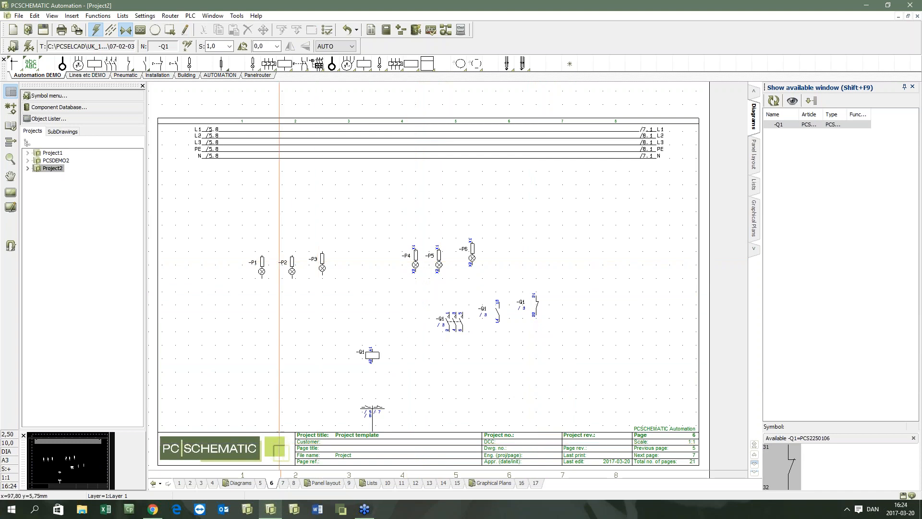
pyautogui.press('pagedown')
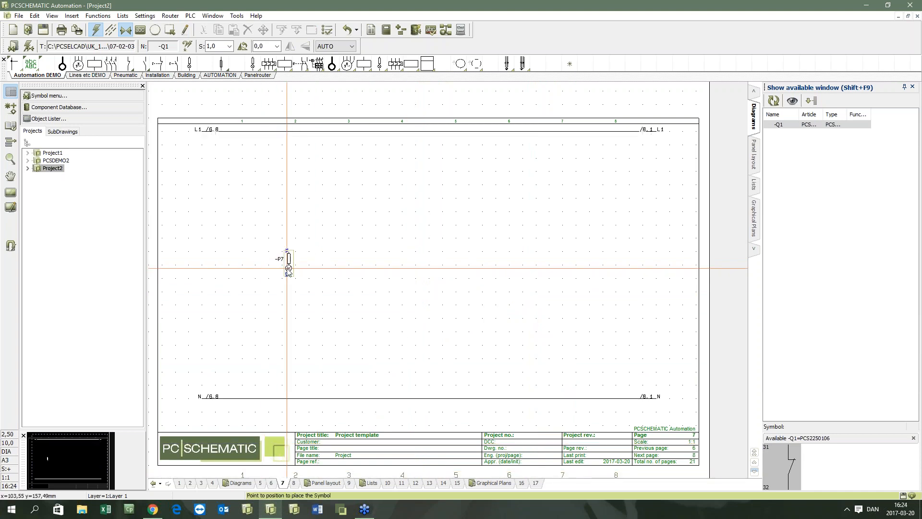
pyautogui.moveTo(289, 270)
pyautogui.press('pageup')
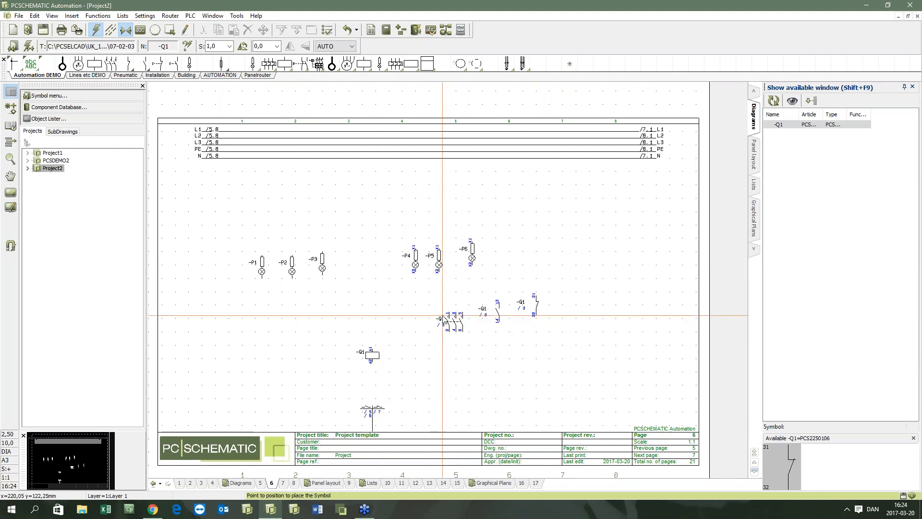
# Add auxiliary contact block PCS2250125 (2NO 2NC type2) as an electrical accessory of -Q1 and place its 63-64 make contact
pyautogui.rightClick(438, 328)
pyautogui.press('Escape')
pyautogui.rightClick(459, 328)
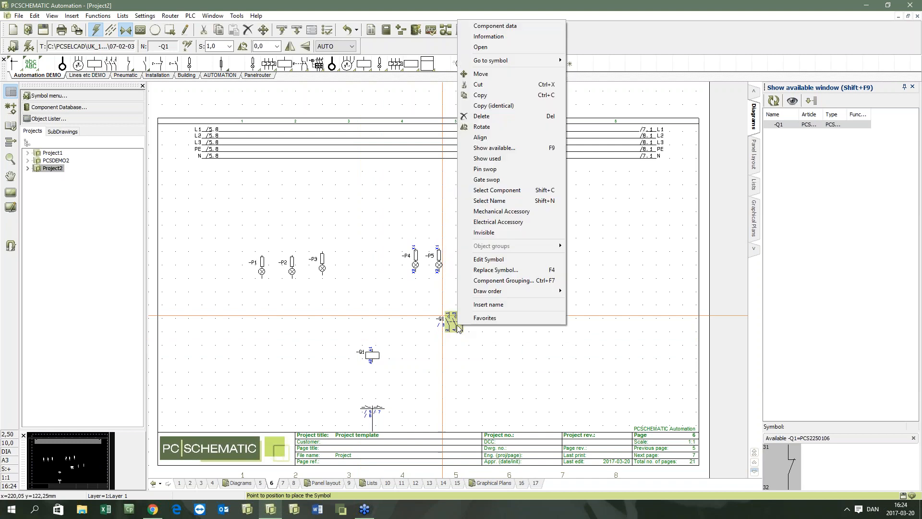
pyautogui.click(510, 226)
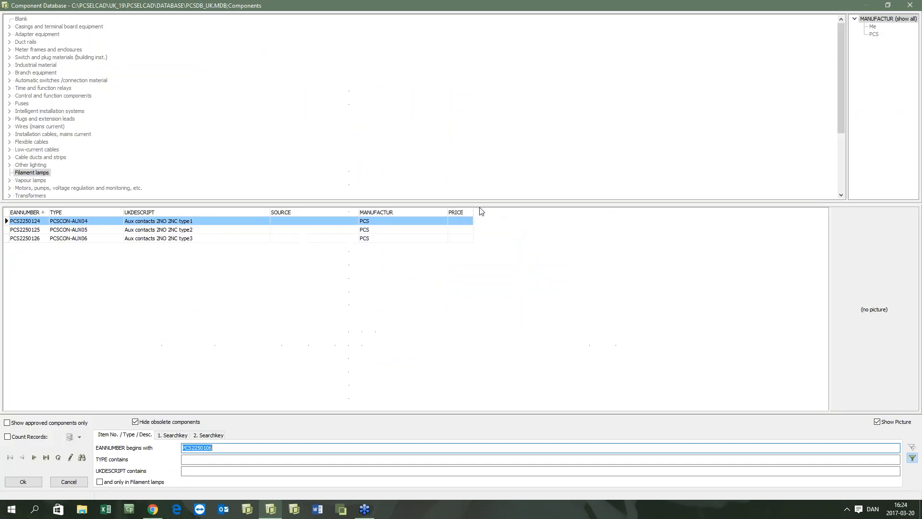
pyautogui.doubleClick(186, 230)
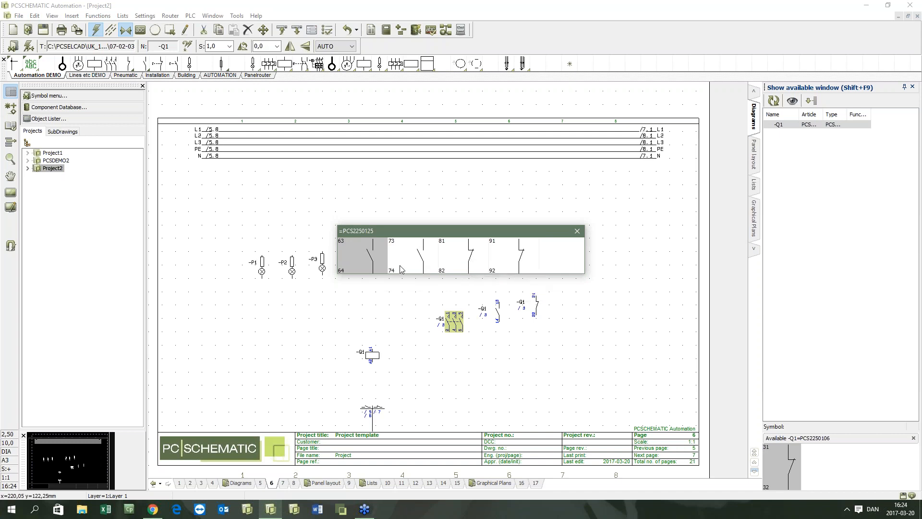
pyautogui.click(369, 255)
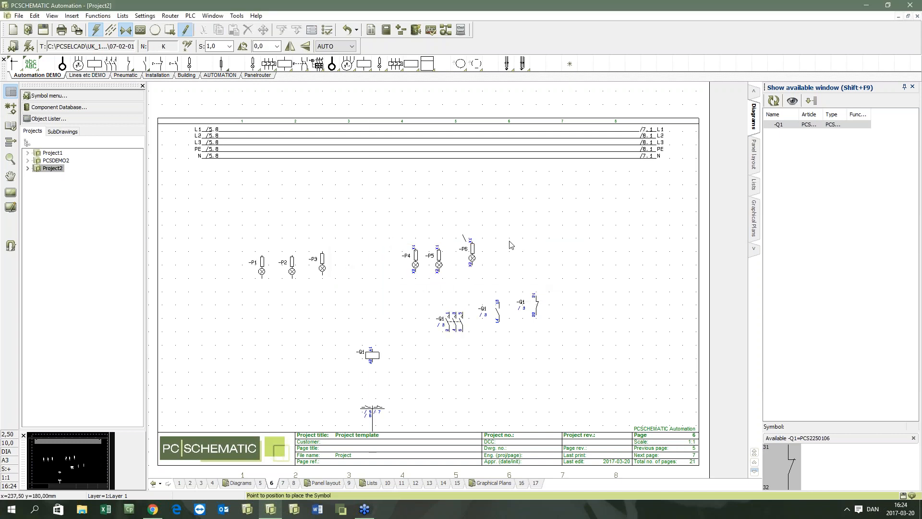
pyautogui.click(550, 280)
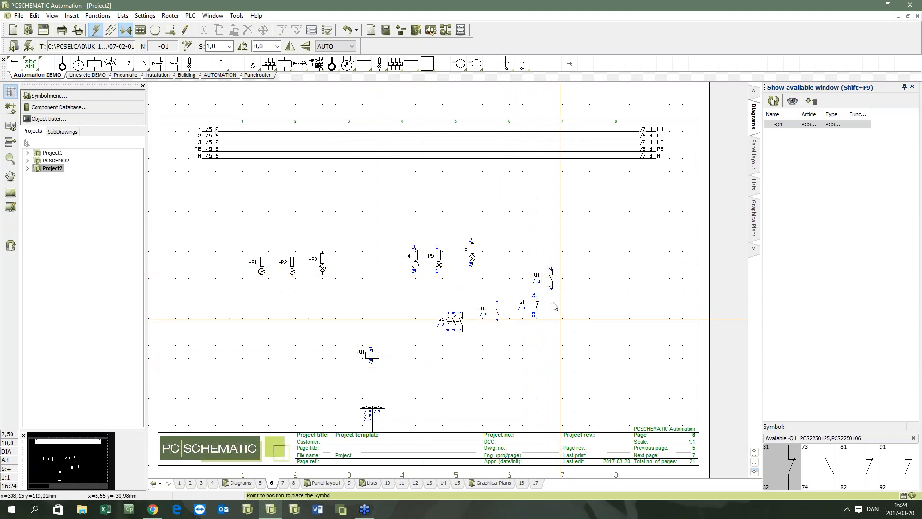
# Place the available -Q1 contacts 31-32, 73-74 and 81-82 on diagram page 6
pyautogui.scroll(1, 548, 278)
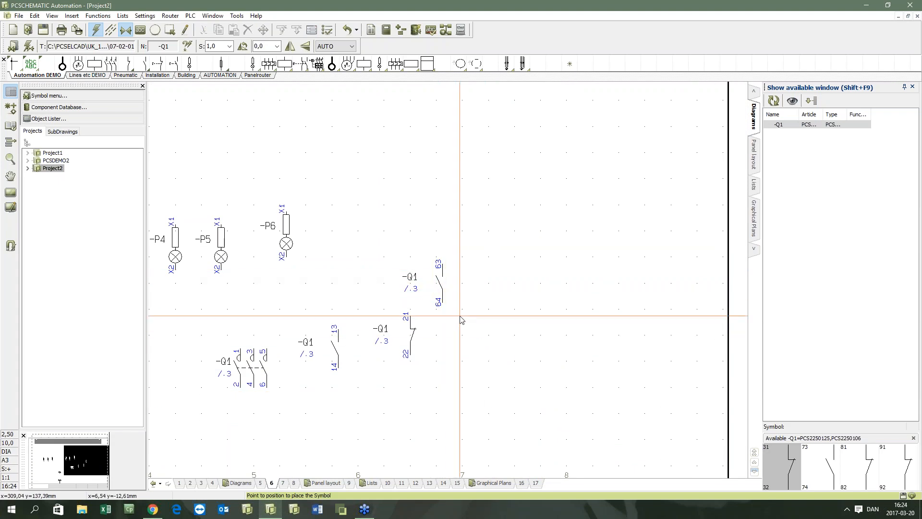
pyautogui.scroll(-1, 469, 315)
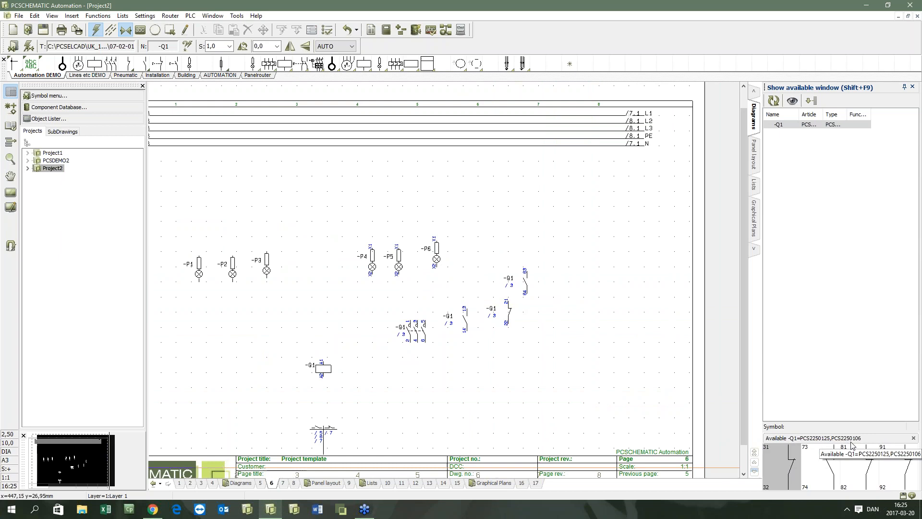
pyautogui.click(797, 469)
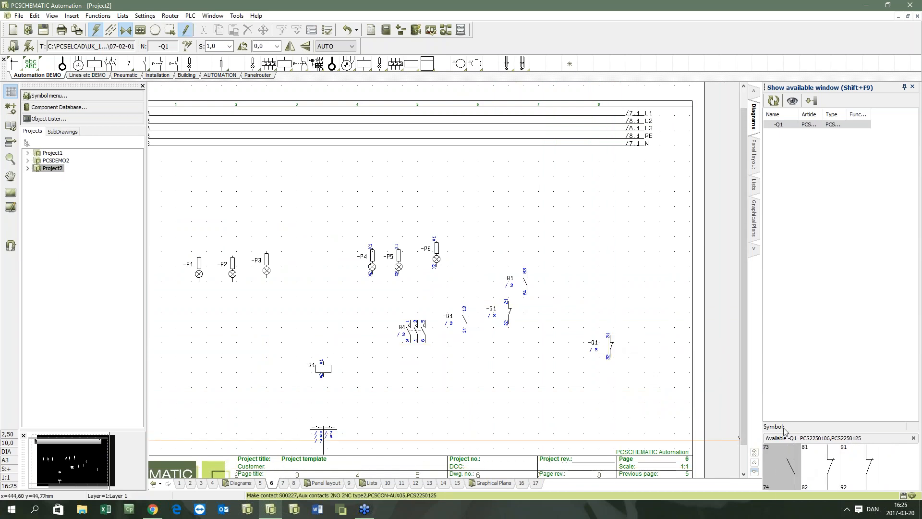
pyautogui.click(649, 267)
pyautogui.click(618, 317)
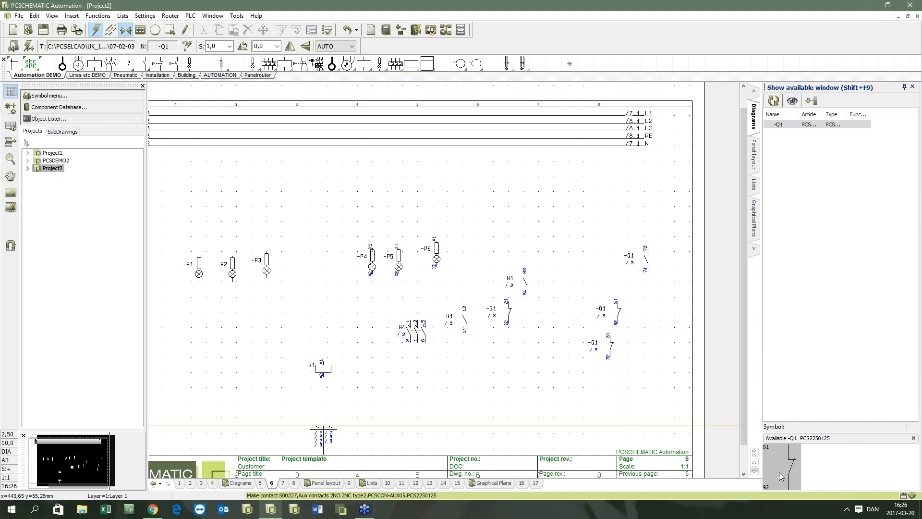
pyautogui.press('z')
pyautogui.press('z')
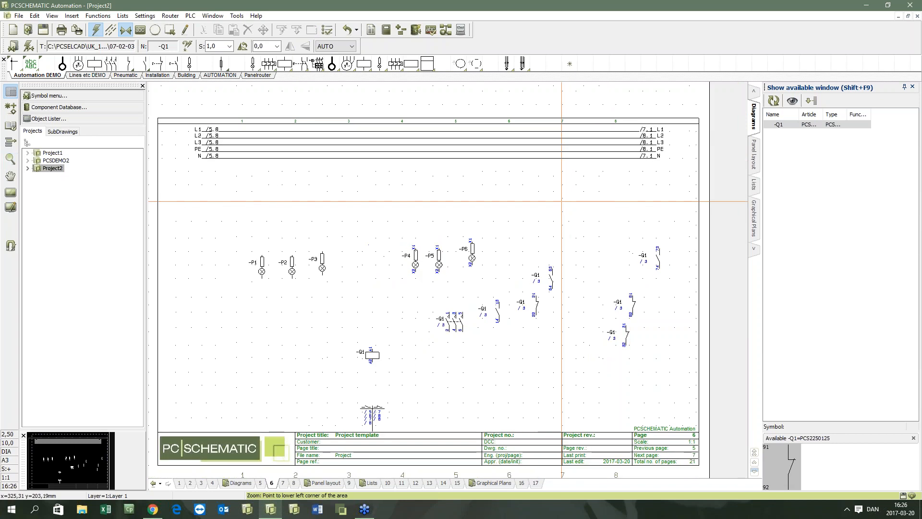
pyautogui.press('Escape')
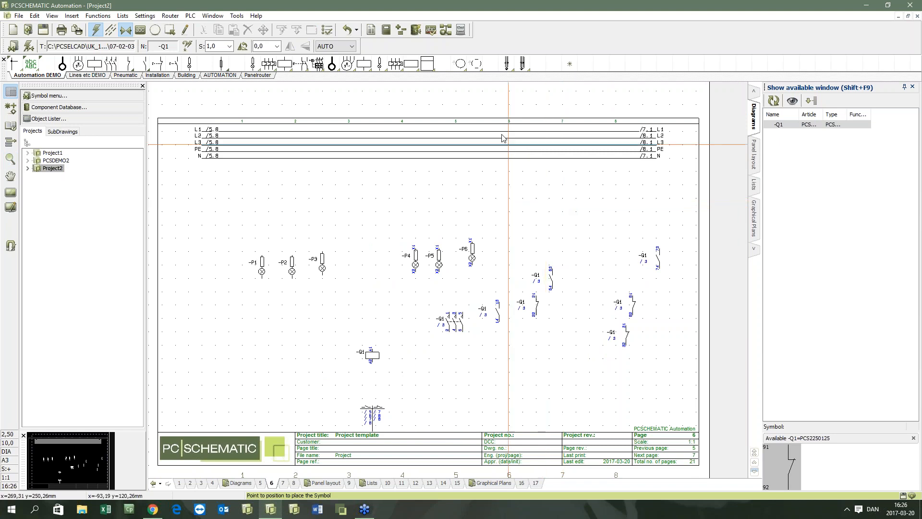
# Start a new record in the Component Wizard with article number 12340001 and type new
pyautogui.click(416, 30)
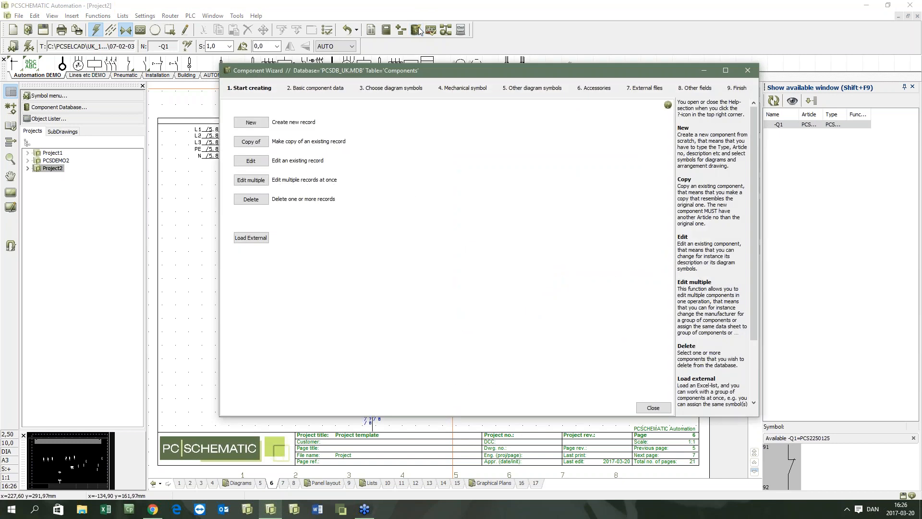
pyautogui.click(250, 122)
pyautogui.write('12')
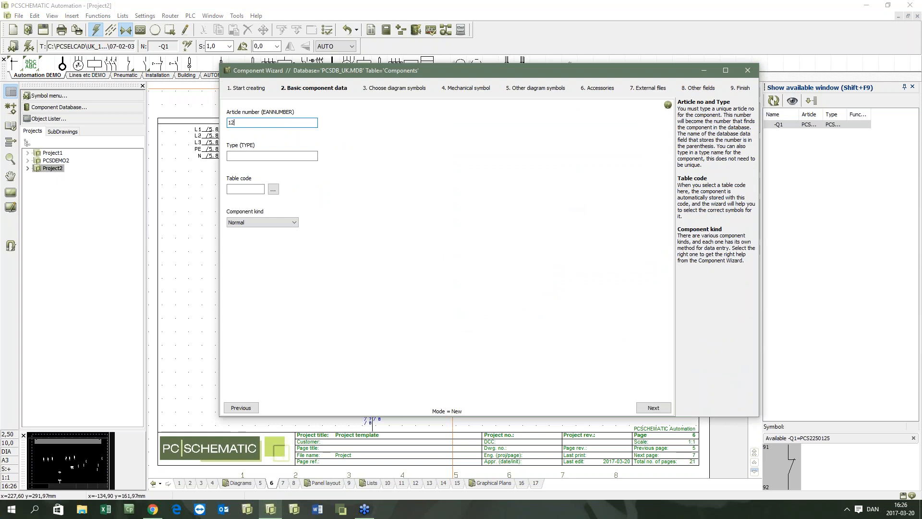
pyautogui.write('340001')
pyautogui.click(285, 154)
pyautogui.write('new')
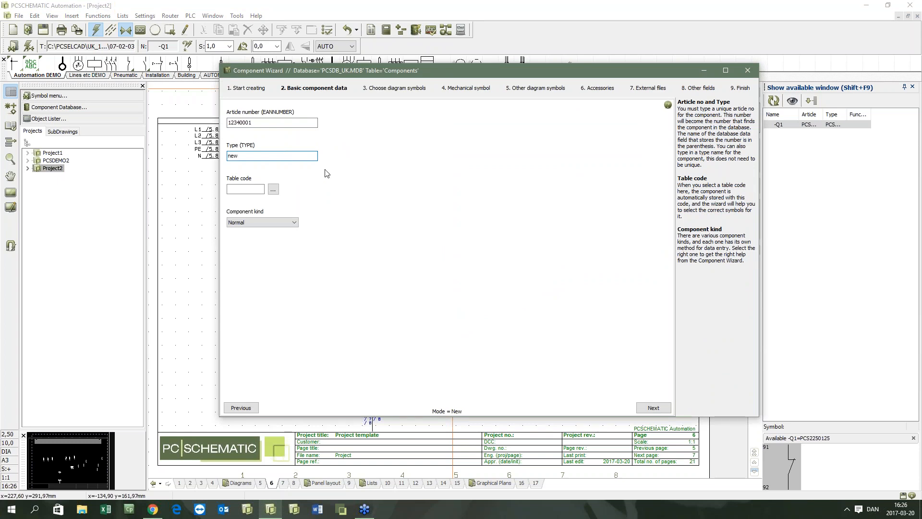
# Assign table code 2250, Contactors, thermal relays, electronic motor protection, and continue to the choice of diagram symbols
pyautogui.click(246, 189)
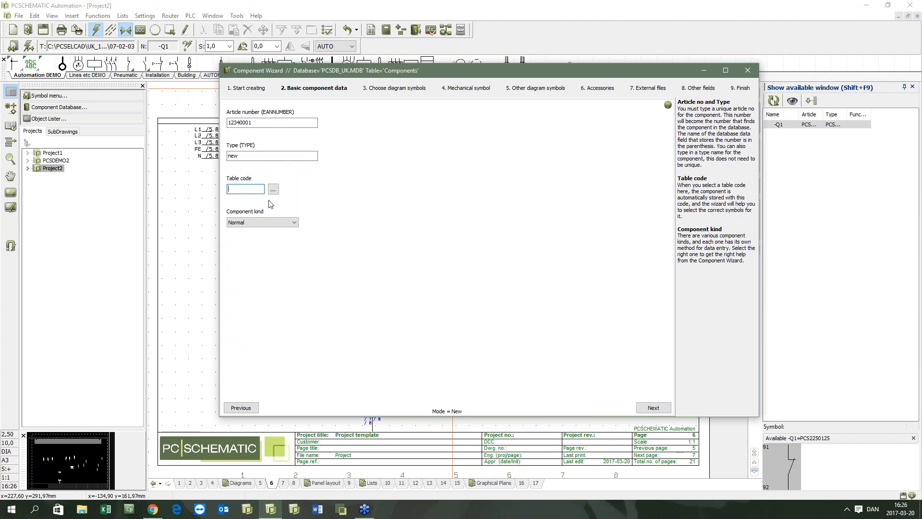
pyautogui.click(272, 190)
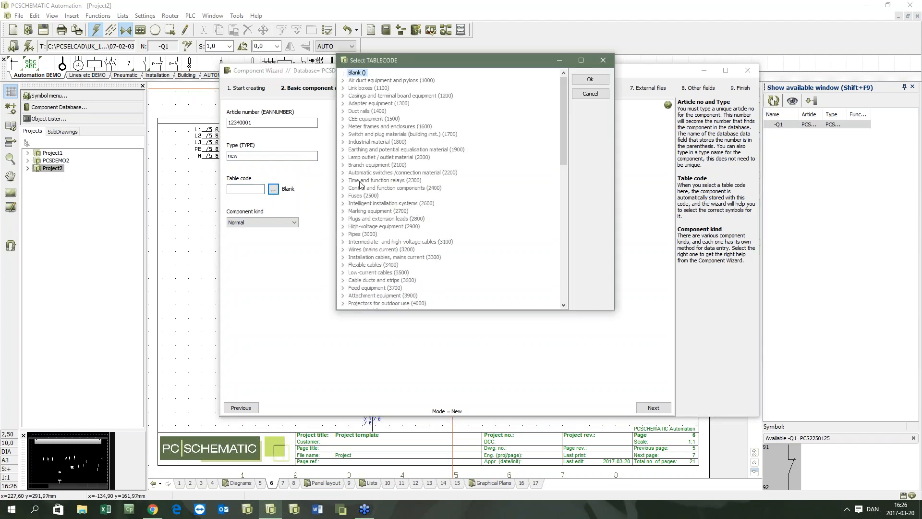
pyautogui.click(343, 173)
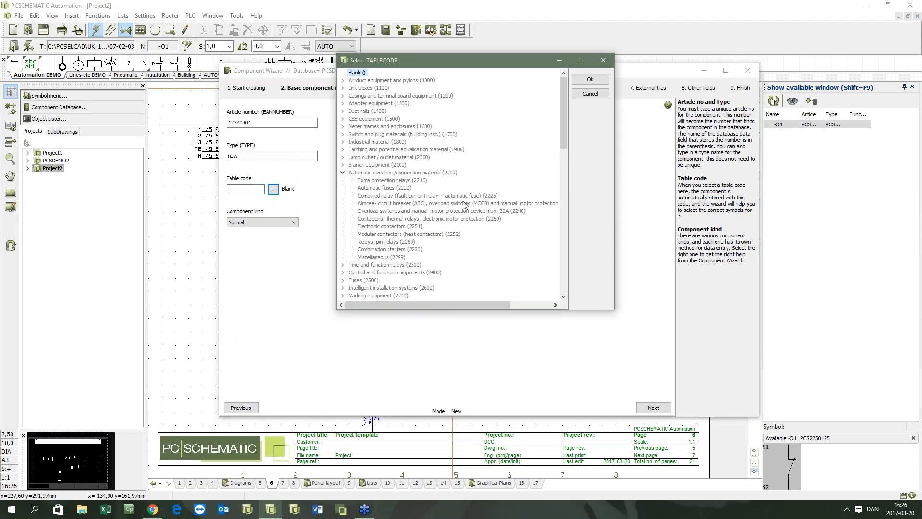
pyautogui.click(471, 220)
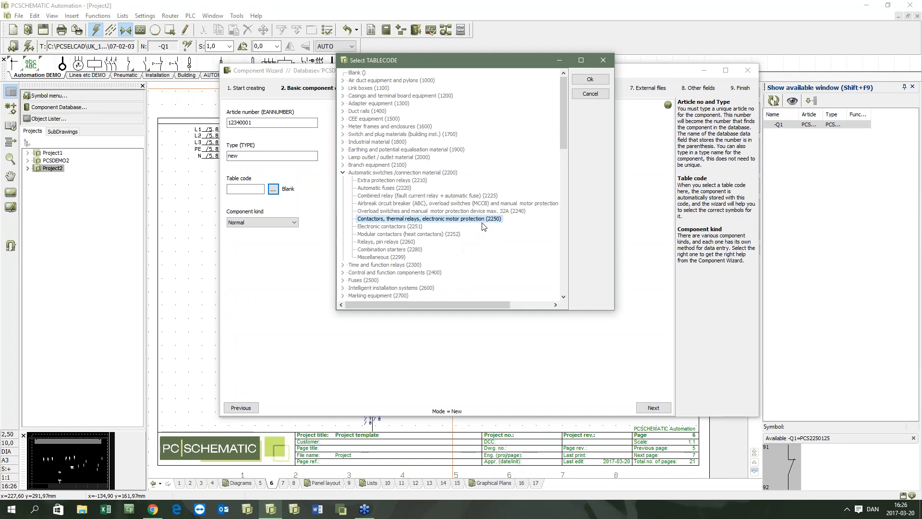
pyautogui.click(605, 80)
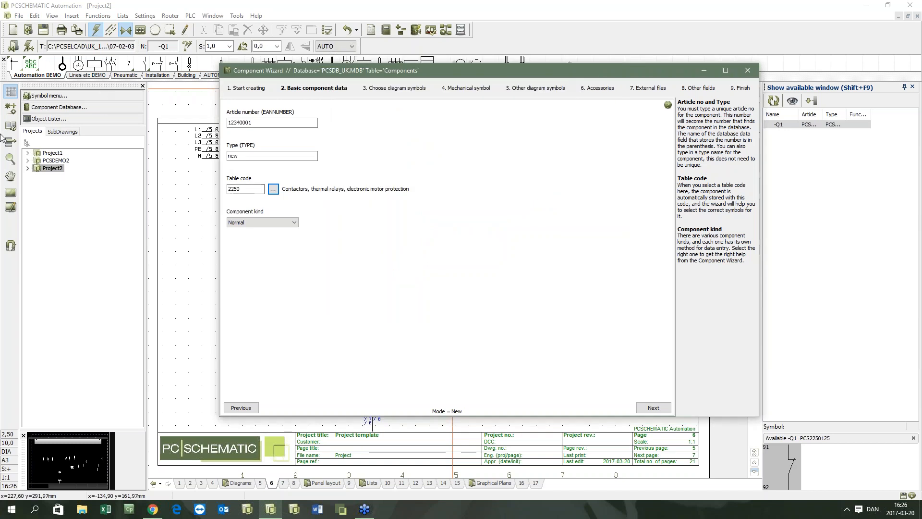
pyautogui.click(650, 408)
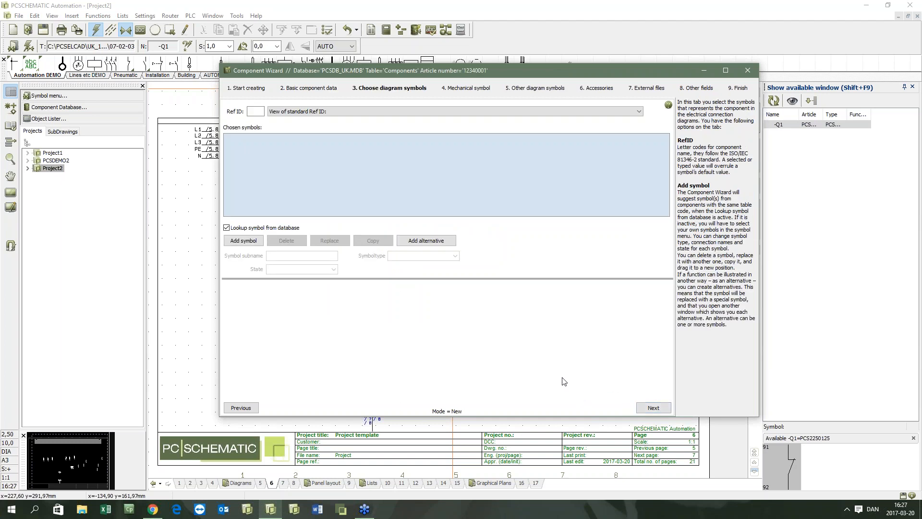
# Look up contactor symbols from the database for table code 2250 and limit them to manufacturer PCS
pyautogui.click(244, 240)
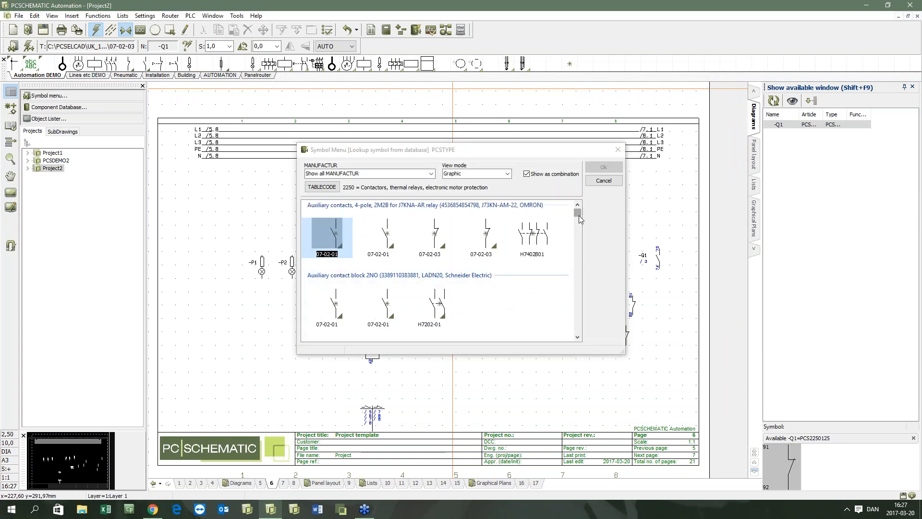
pyautogui.moveTo(578, 218); pyautogui.dragTo(577, 229)
pyautogui.moveTo(578, 234); pyautogui.dragTo(578, 245)
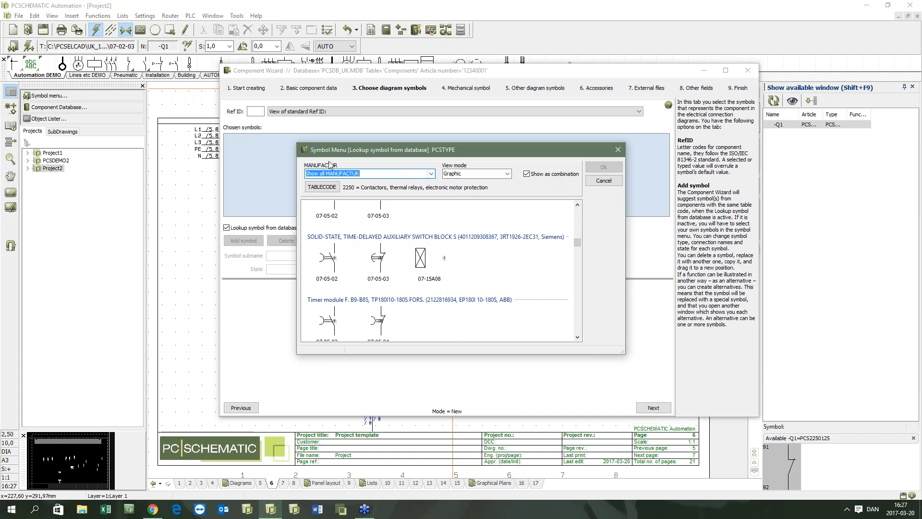
pyautogui.click(431, 174)
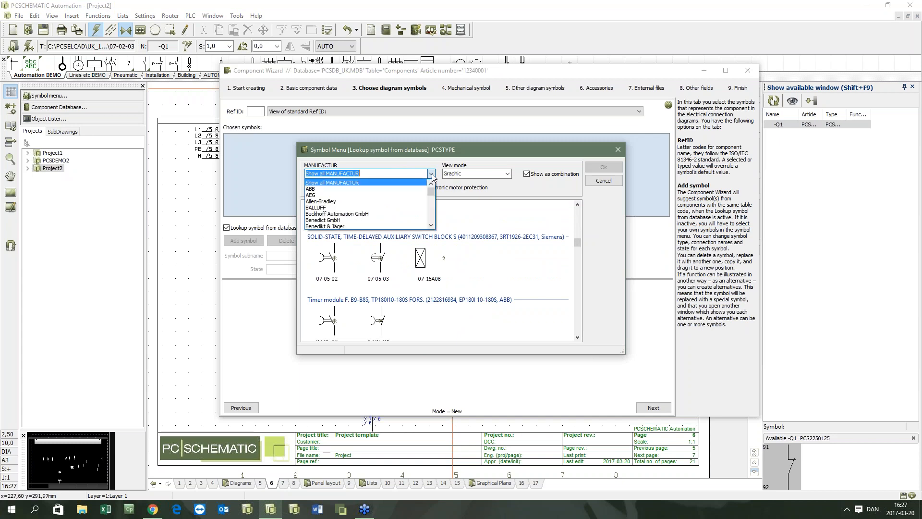
pyautogui.moveTo(430, 191); pyautogui.dragTo(431, 206)
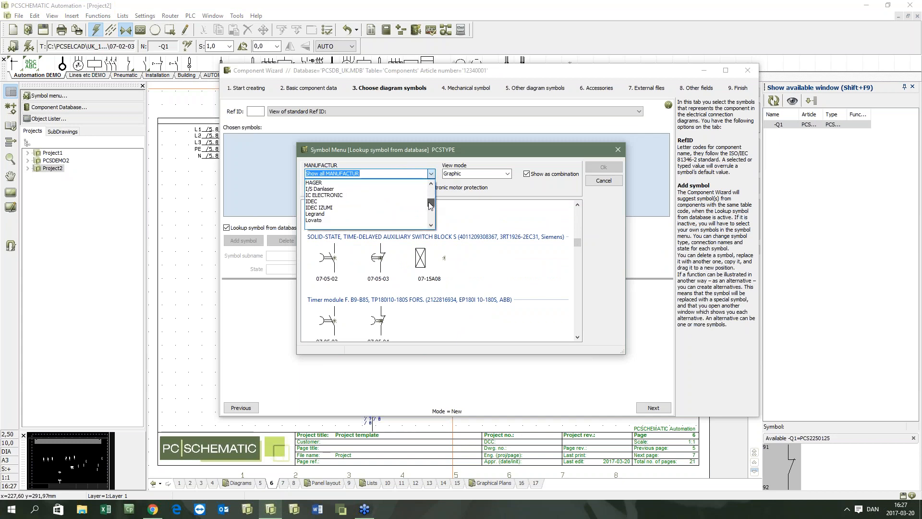
pyautogui.scroll(-2, 330, 218)
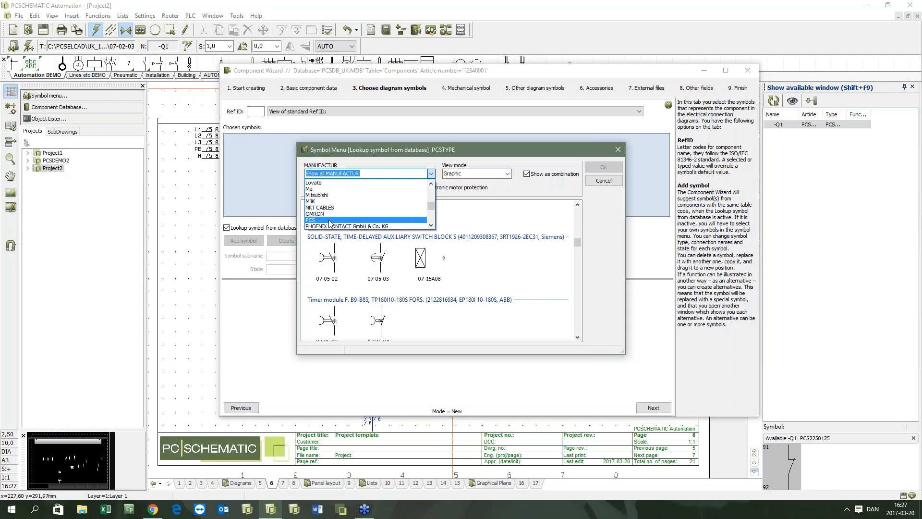
pyautogui.click(330, 220)
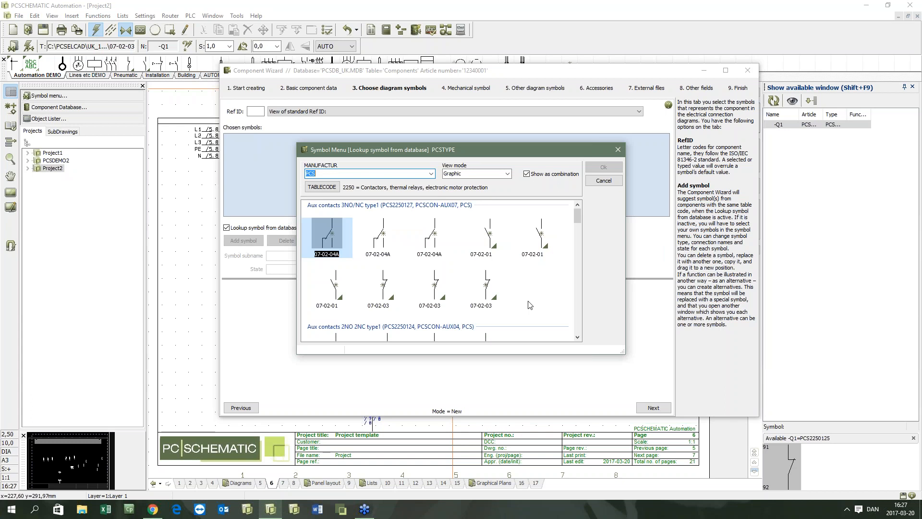
# Add the symbol combination of Contactor 3POL 1NO 1NC type5 (PCS2250105) to the component's chosen symbols
pyautogui.click(576, 338)
pyautogui.click(576, 338)
pyautogui.click(576, 338)
pyautogui.click(577, 338)
pyautogui.click(577, 338)
pyautogui.click(576, 338)
pyautogui.click(577, 338)
pyautogui.click(577, 338)
pyautogui.click(578, 338)
pyautogui.click(577, 338)
pyautogui.click(577, 338)
pyautogui.click(577, 338)
pyautogui.click(577, 339)
pyautogui.click(577, 338)
pyautogui.click(577, 338)
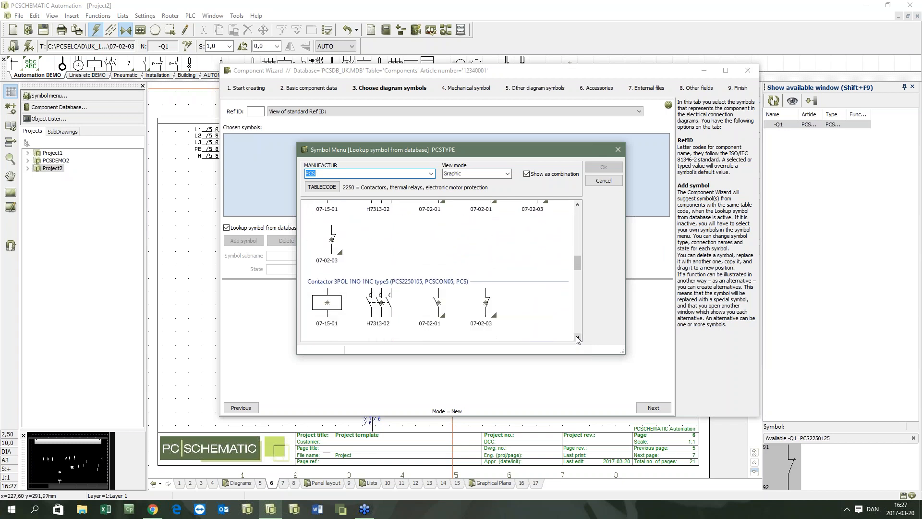
pyautogui.click(577, 338)
pyautogui.click(577, 338)
pyautogui.click(416, 281)
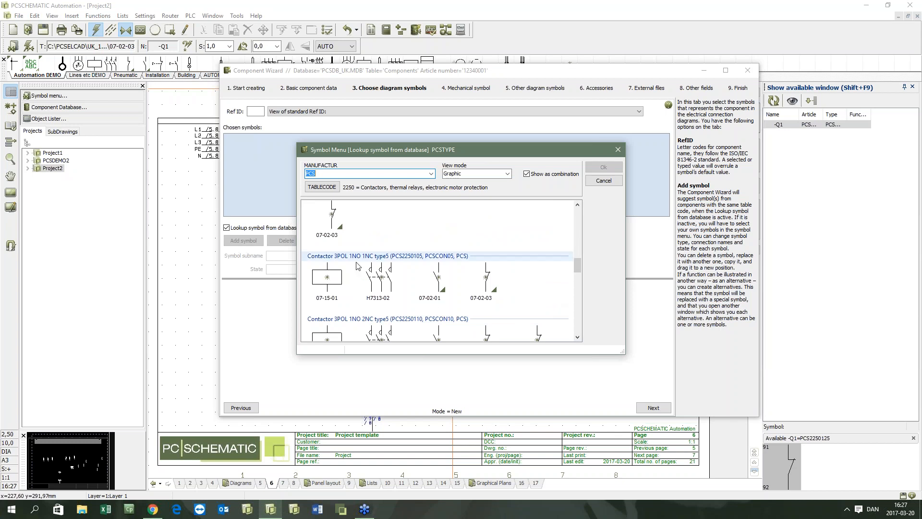
pyautogui.click(337, 283)
pyautogui.doubleClick(337, 283)
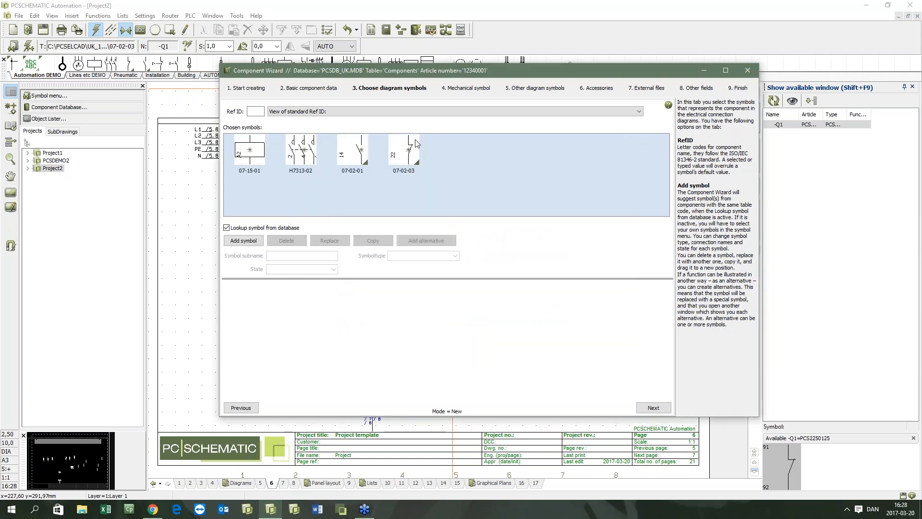
# Check the added contact and coil symbols, and finish the record without filling in the remaining wizard pages
pyautogui.click(359, 146)
pyautogui.click(267, 160)
pyautogui.click(402, 164)
pyautogui.click(650, 409)
pyautogui.click(650, 409)
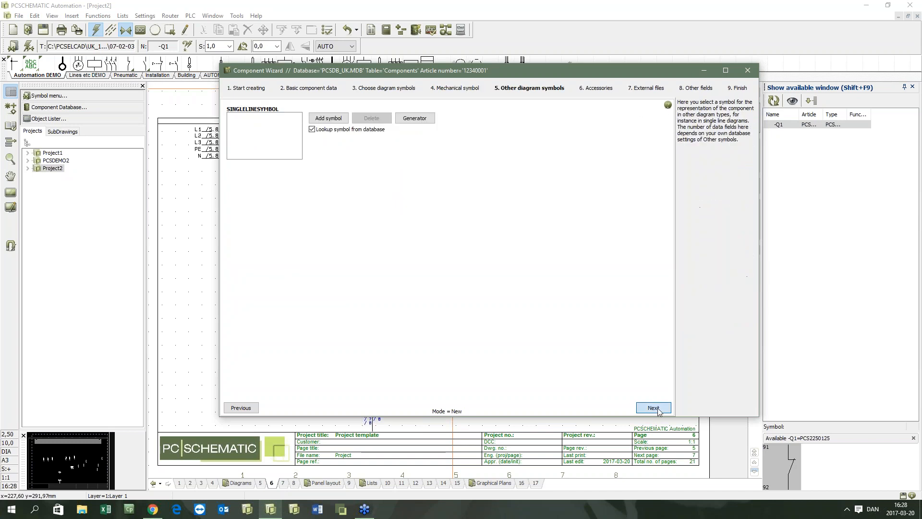
pyautogui.click(655, 409)
pyautogui.click(659, 408)
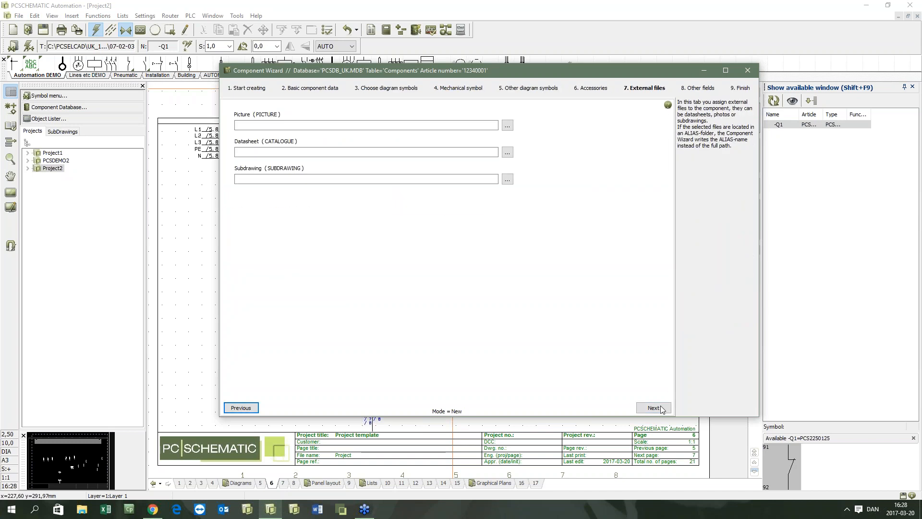
pyautogui.click(662, 409)
pyautogui.click(664, 410)
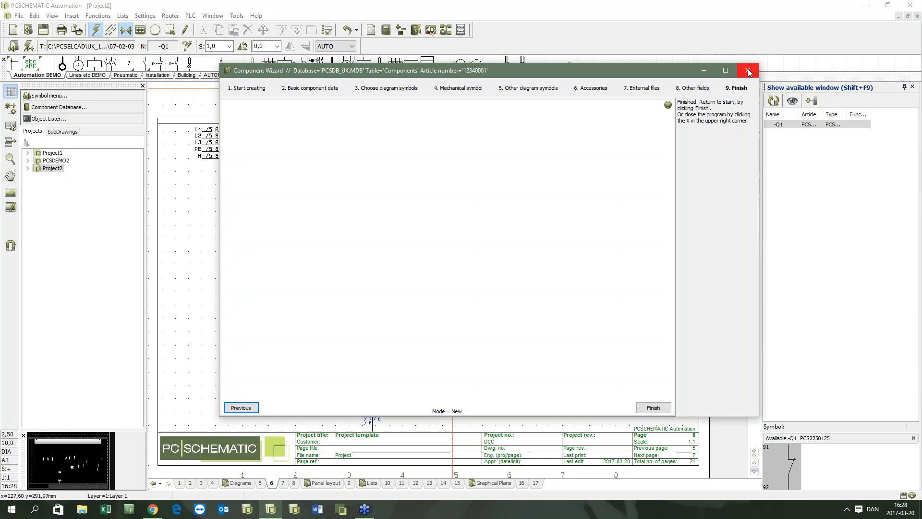
pyautogui.click(653, 407)
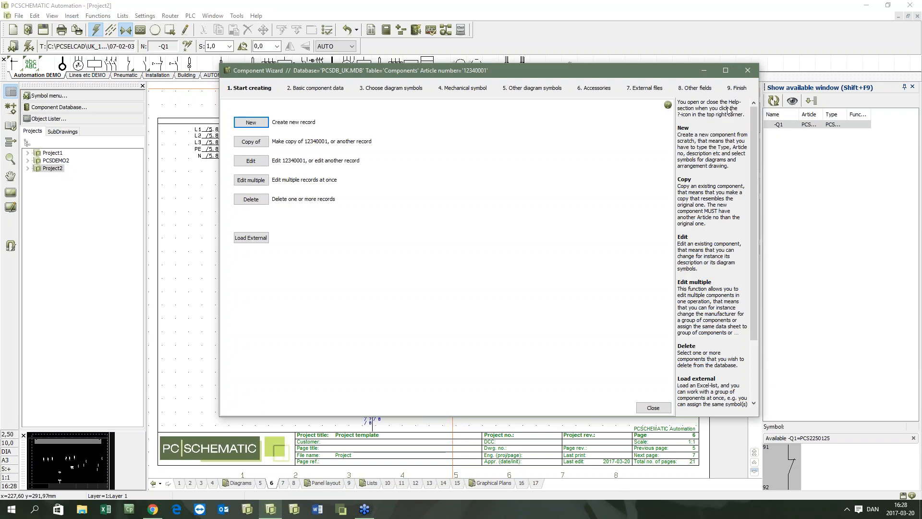
# Restart the Component Wizard and create a new record with article number 1234002 and the contactor table code, continuing to the diagram symbols
pyautogui.click(745, 70)
pyautogui.click(418, 29)
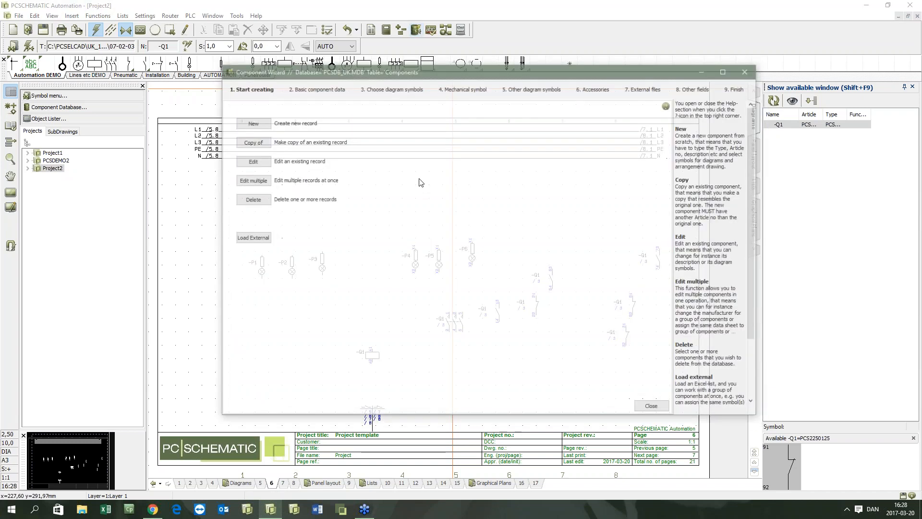
pyautogui.click(260, 123)
pyautogui.write('1234')
pyautogui.press('Tab')
pyautogui.press('Tab')
pyautogui.write('225')
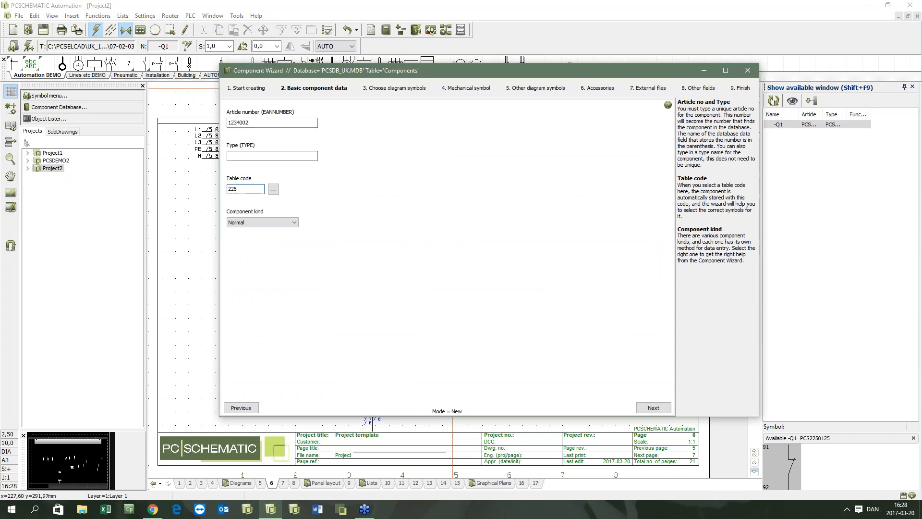
pyautogui.click(651, 408)
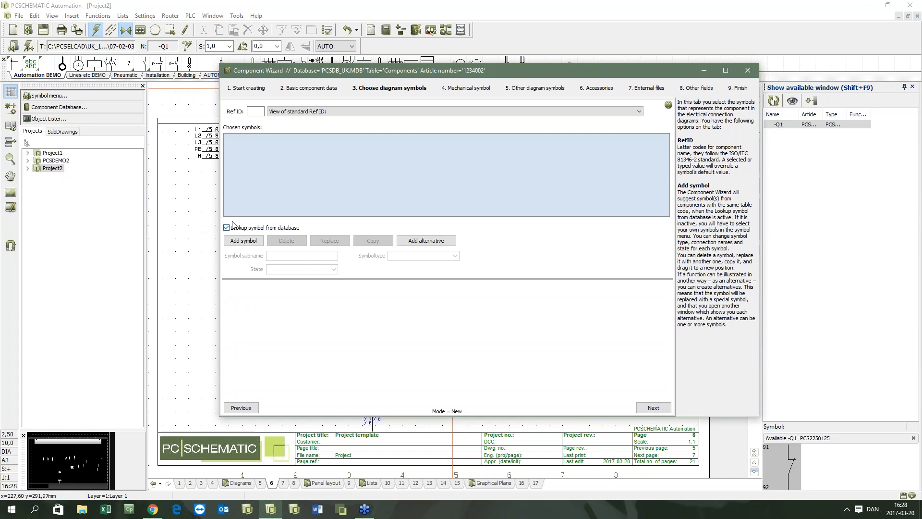
# With database lookup off, add the operating device symbol 07-15-01 from the 60617_2015 folder and select it
pyautogui.click(244, 241)
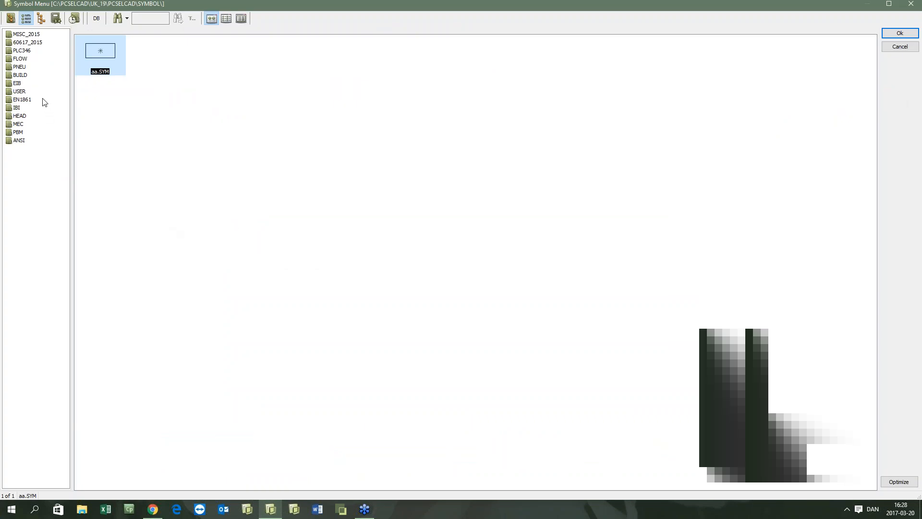
pyautogui.click(29, 42)
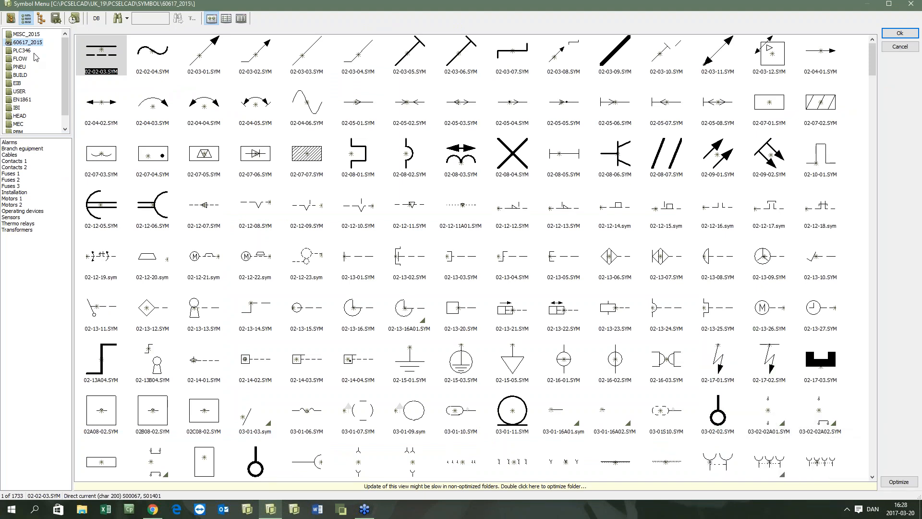
pyautogui.click(22, 161)
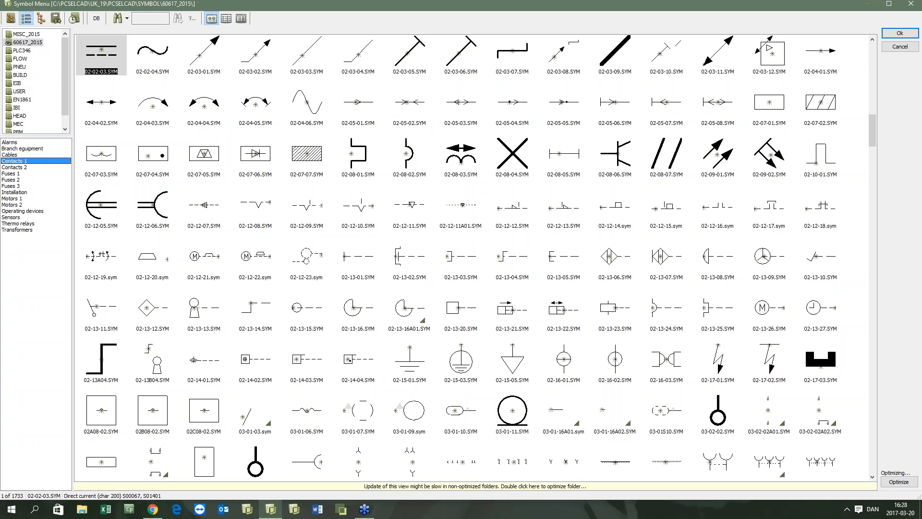
pyautogui.click(23, 211)
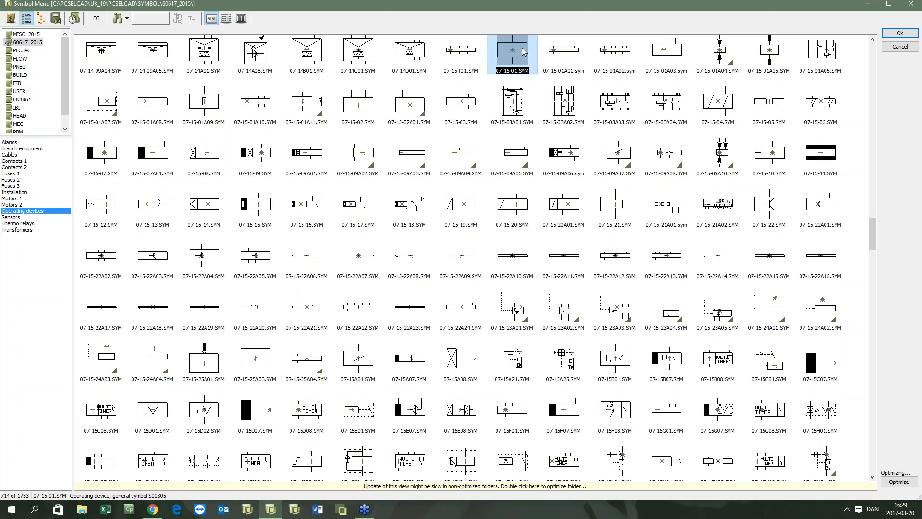
pyautogui.doubleClick(522, 50)
pyautogui.click(258, 147)
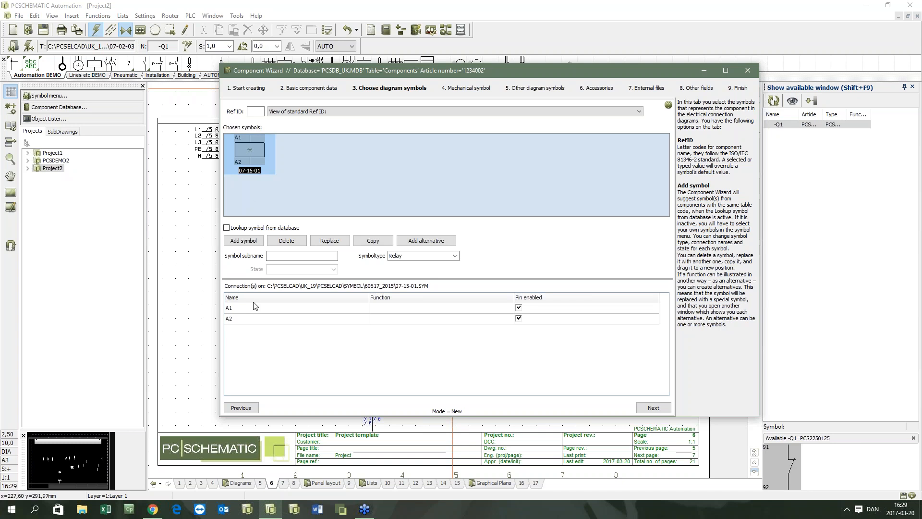
# Add the make contact symbol 07-02-01 and name its connections 13 and 14
pyautogui.click(249, 242)
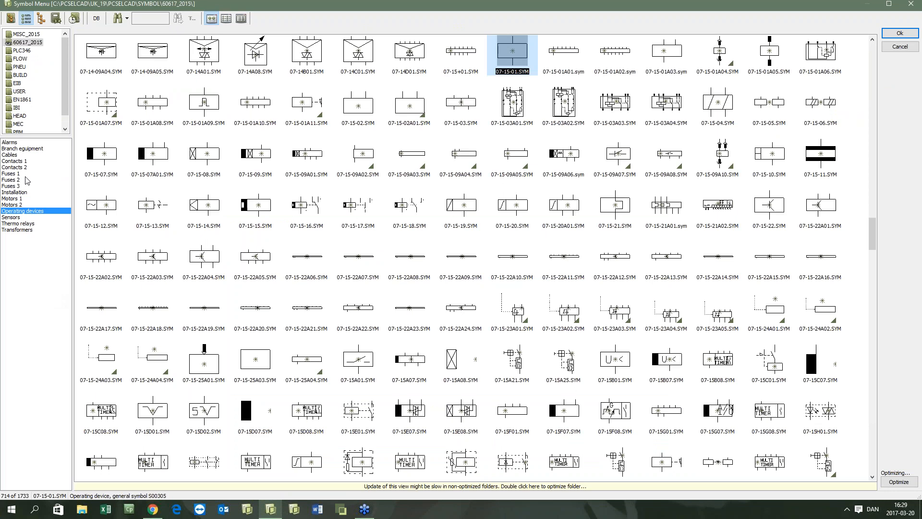
pyautogui.click(20, 161)
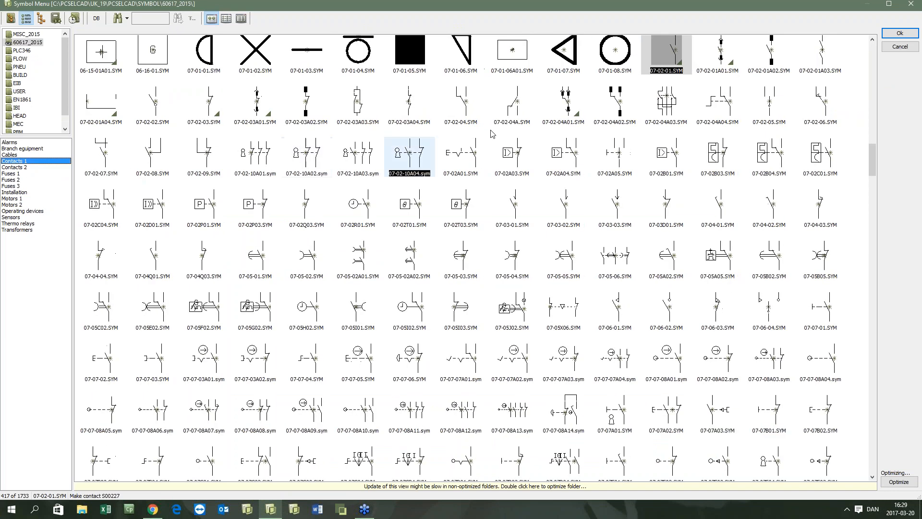
pyautogui.doubleClick(673, 45)
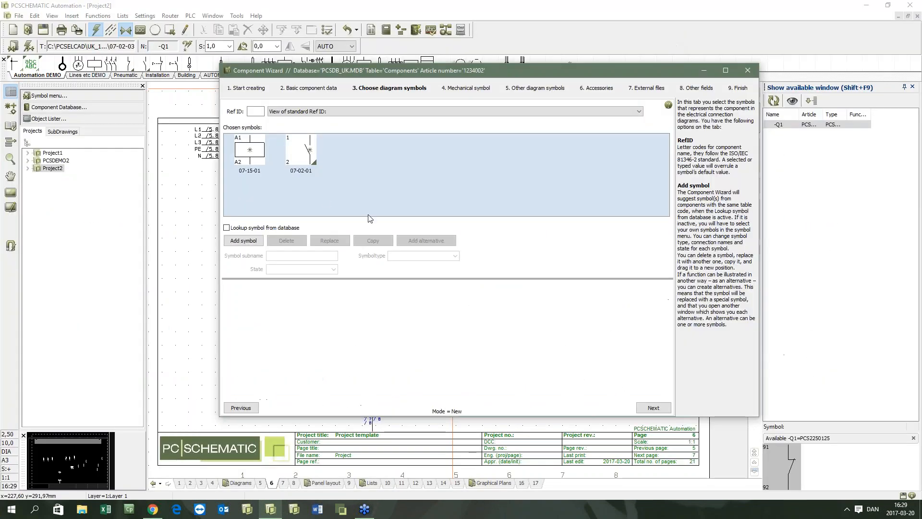
pyautogui.click(313, 145)
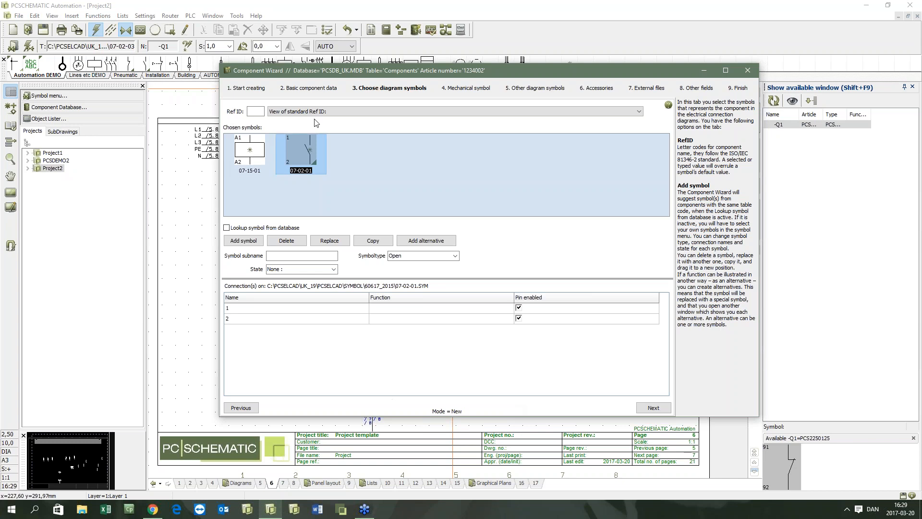
pyautogui.click(247, 310)
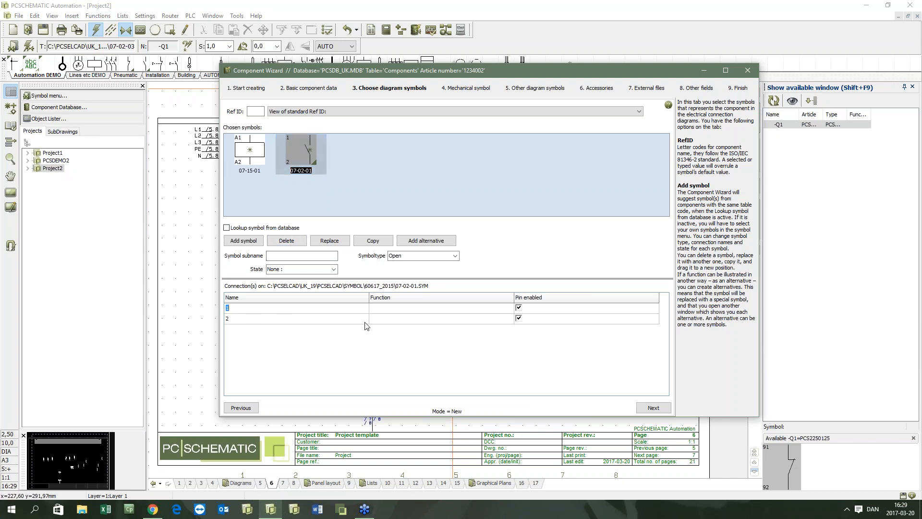
pyautogui.click(305, 322)
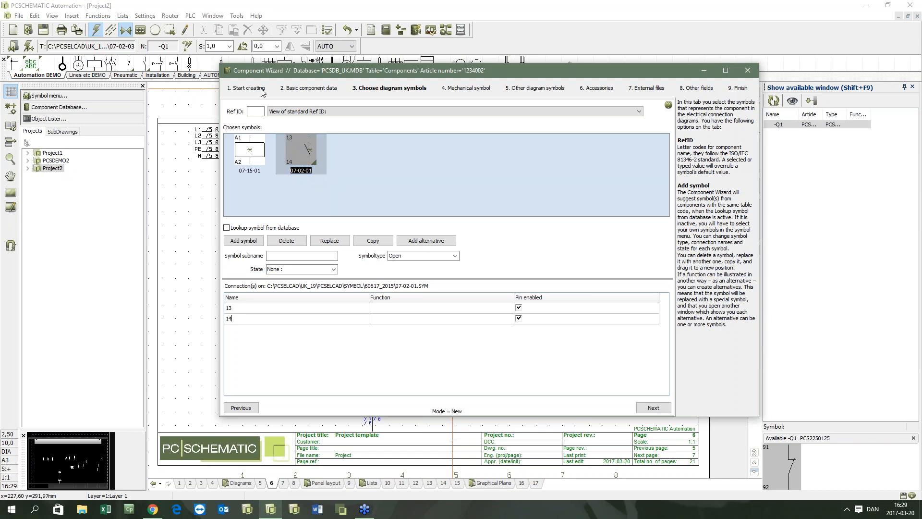
# Add the changeover contact 07-02-04A as an alternative to the make contact and name its connections 13, 12 and 14
pyautogui.click(431, 241)
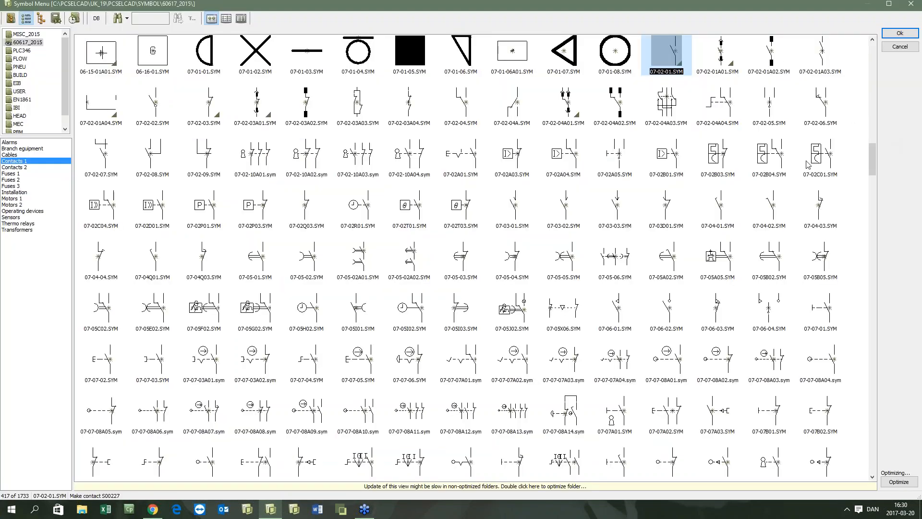
pyautogui.doubleClick(517, 104)
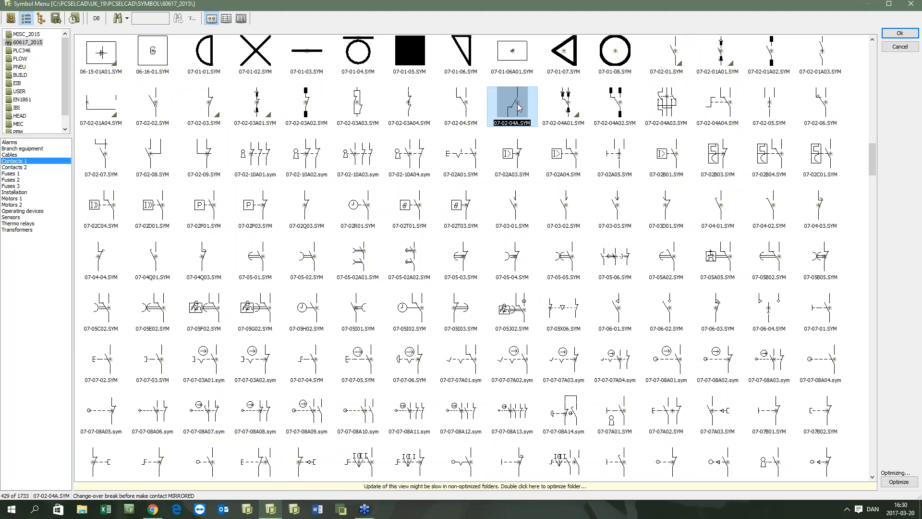
pyautogui.click(300, 163)
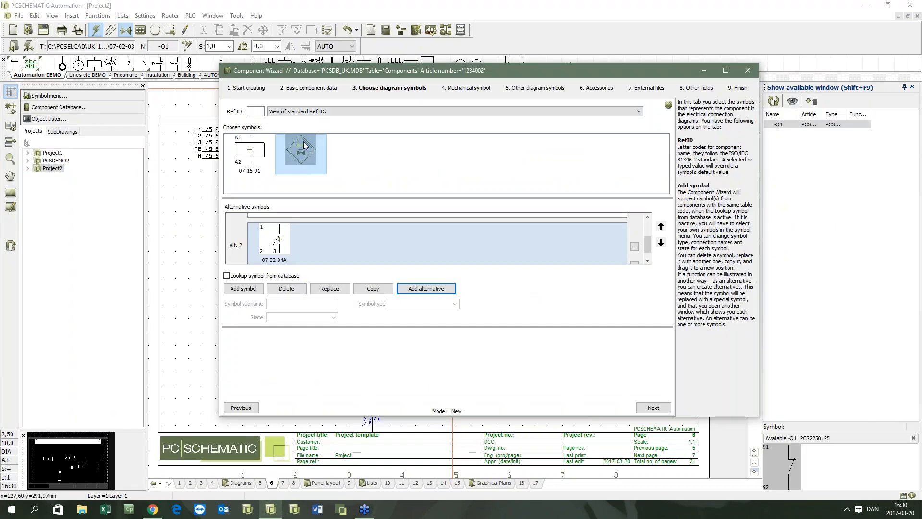
pyautogui.click(268, 232)
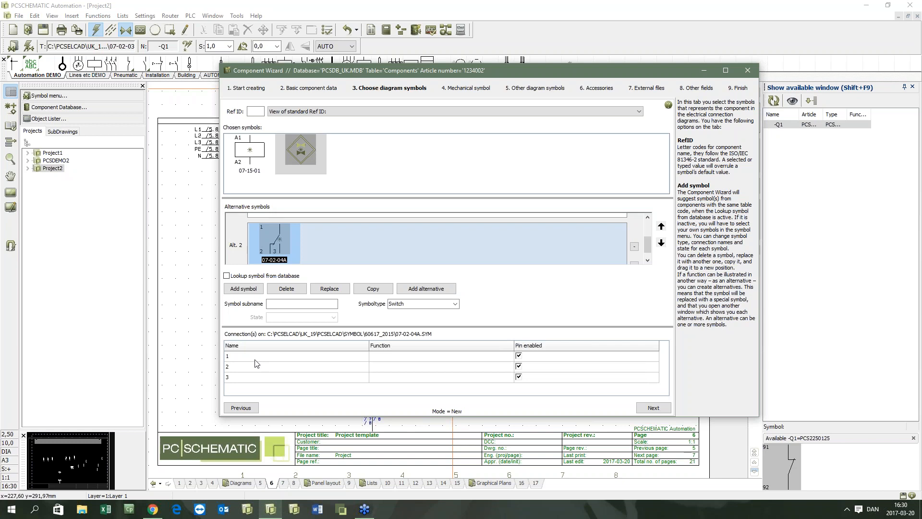
pyautogui.click(255, 355)
pyautogui.click(254, 367)
pyautogui.write('12')
pyautogui.press('Down')
# Create a third alternative containing the break contact symbol 07-02-03 and select that symbol
pyautogui.click(434, 290)
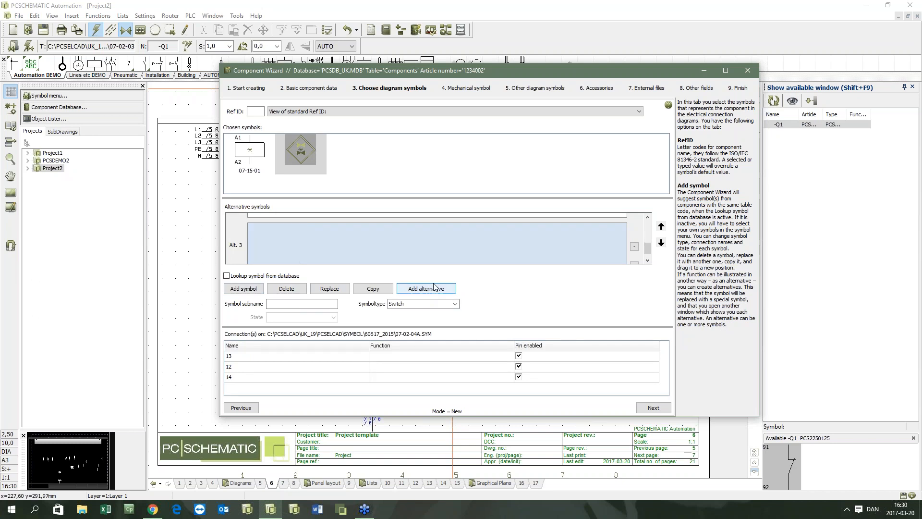
pyautogui.click(247, 290)
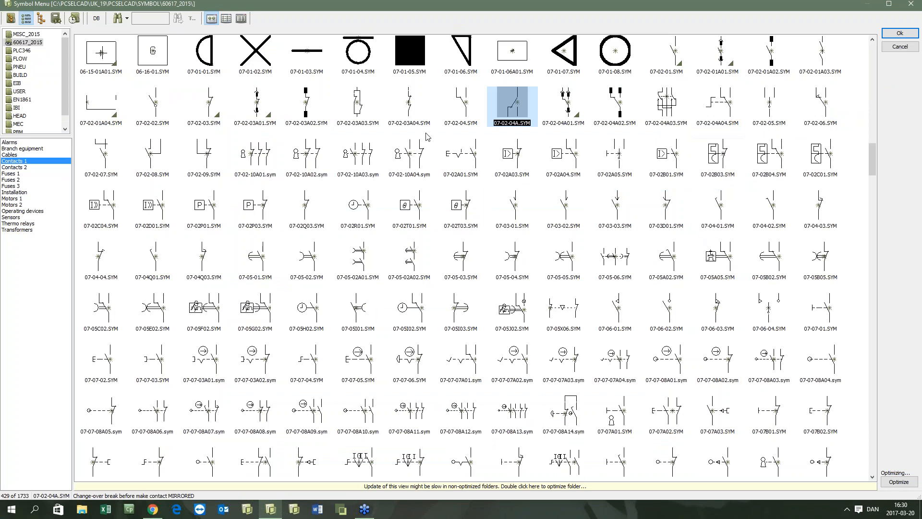
pyautogui.doubleClick(205, 103)
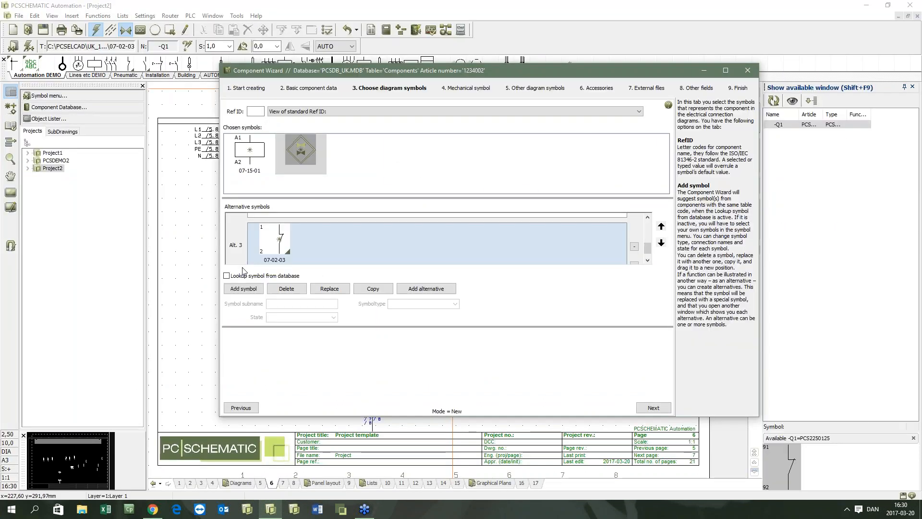
pyautogui.click(262, 241)
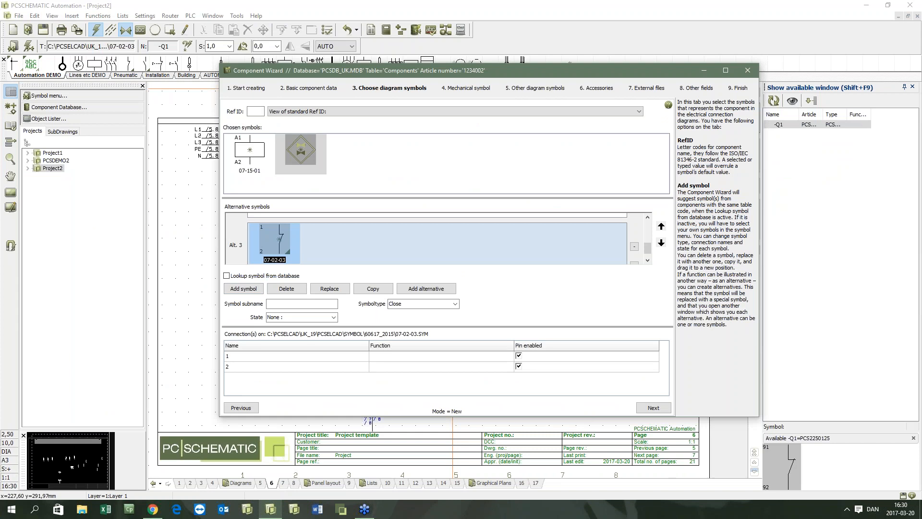
# Name the connections of the break contact symbol 07-02-03 in the third alternative 13 and 12
pyautogui.click(237, 360)
pyautogui.write('13')
pyautogui.click(242, 367)
pyautogui.write('12')
# Make one copy of the chosen symbol that holds the three contact alternatives
pyautogui.click(313, 148)
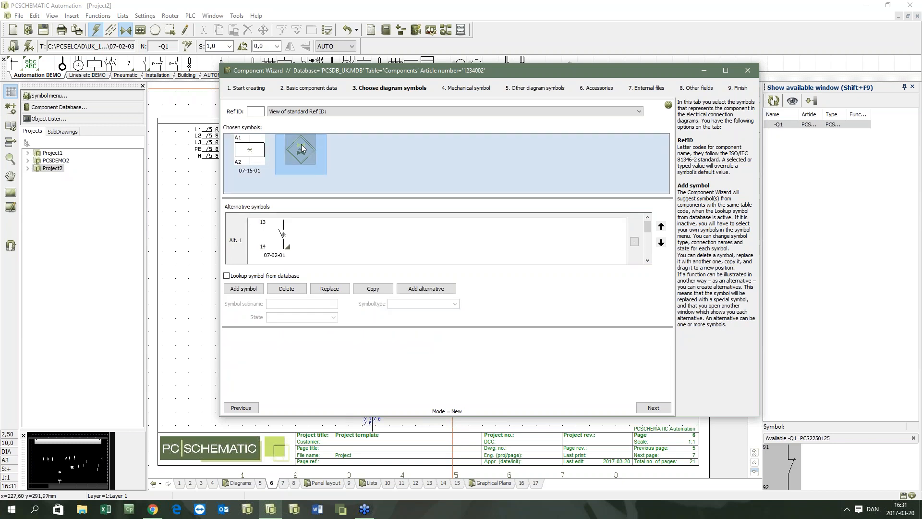
pyautogui.click(369, 291)
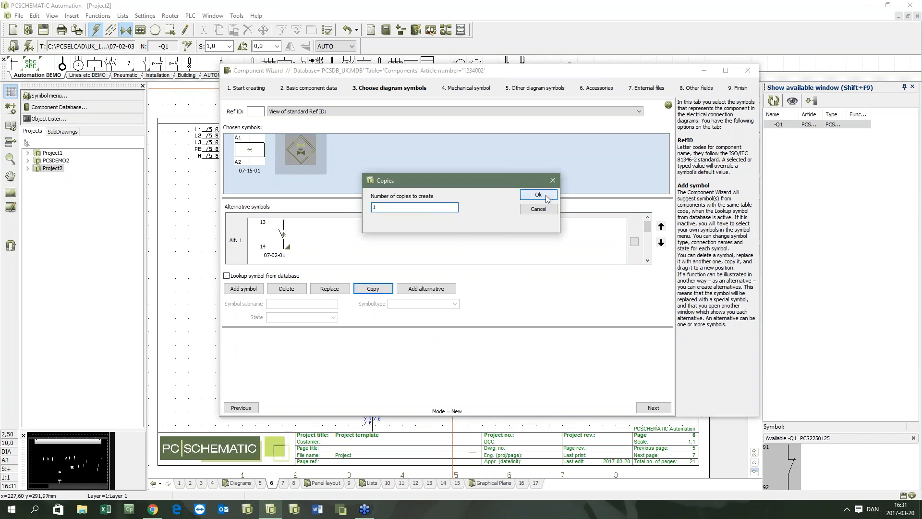
pyautogui.click(547, 196)
# Rename the connections of the make contact 07-02-01 in the copied symbol's first alternative to 23 and 24
pyautogui.click(274, 245)
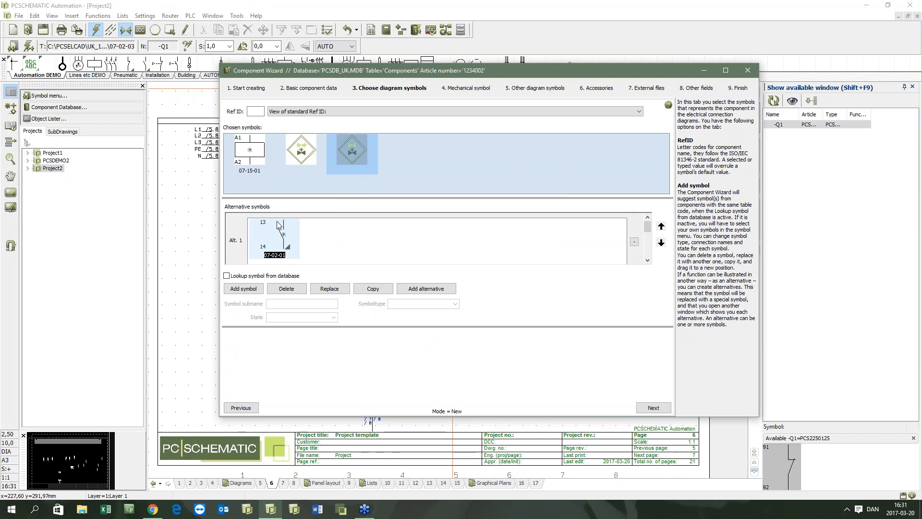
pyautogui.click(265, 226)
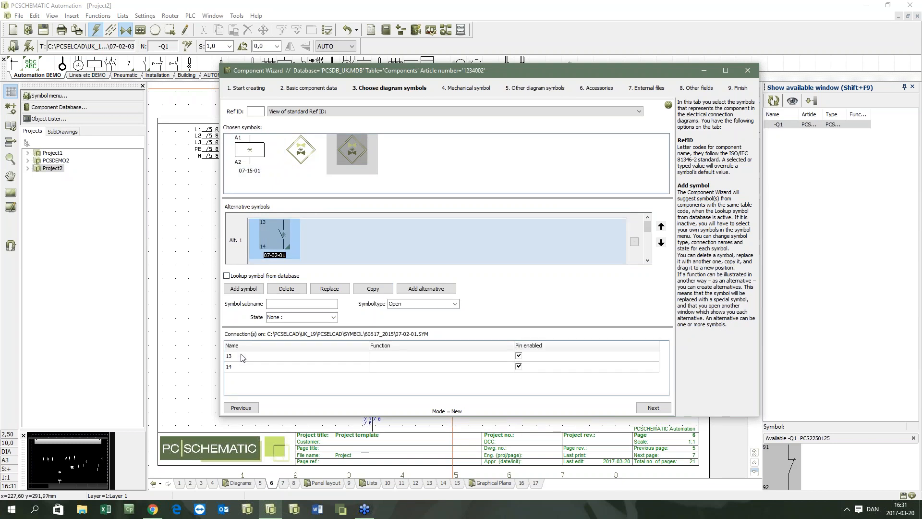
pyautogui.write('23')
pyautogui.click(250, 365)
pyautogui.write('24')
# Rename the connections of the changeover contact 07-02-04A in the copied symbol's second alternative, using the leading digit 2
pyautogui.click(647, 260)
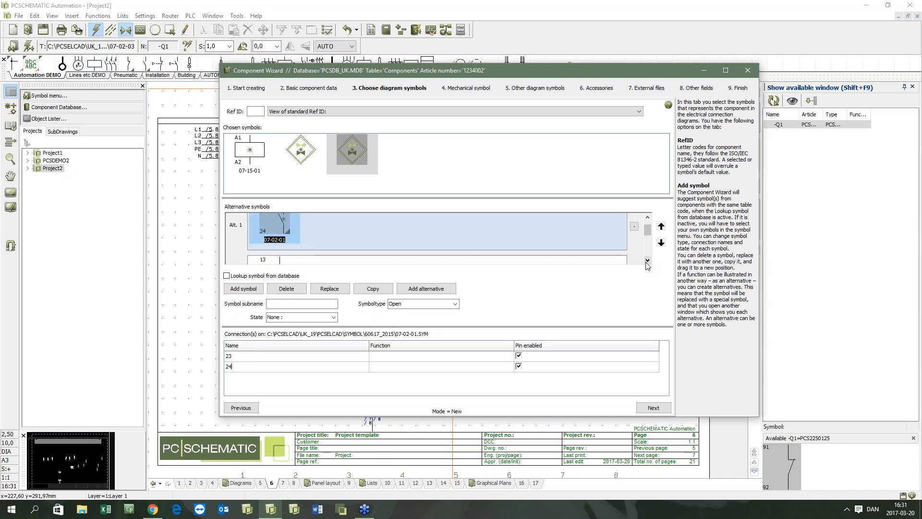
pyautogui.click(647, 259)
pyautogui.click(275, 242)
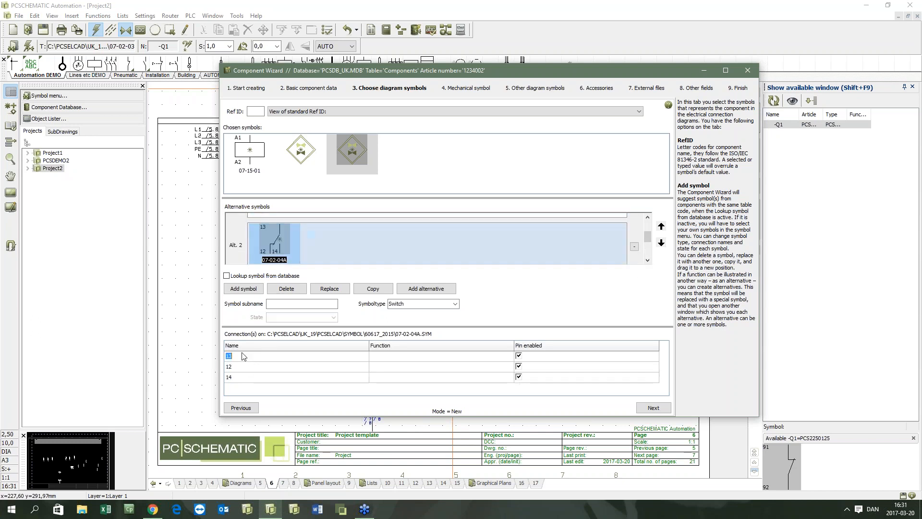
pyautogui.write('2')
pyautogui.click(240, 380)
# Rename both connections of the break contact 07-02-03 in the copied symbol's third alternative
pyautogui.click(647, 260)
pyautogui.click(646, 258)
pyautogui.click(268, 244)
pyautogui.click(247, 357)
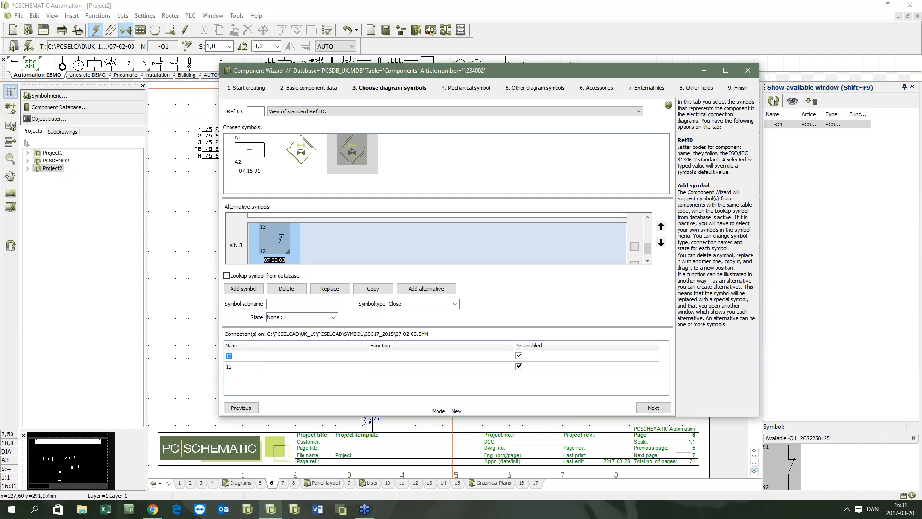
pyautogui.click(240, 366)
# Continue to the accessories without adding mechanical or single-line symbols, and open the component database for adding an electrical accessory
pyautogui.click(654, 408)
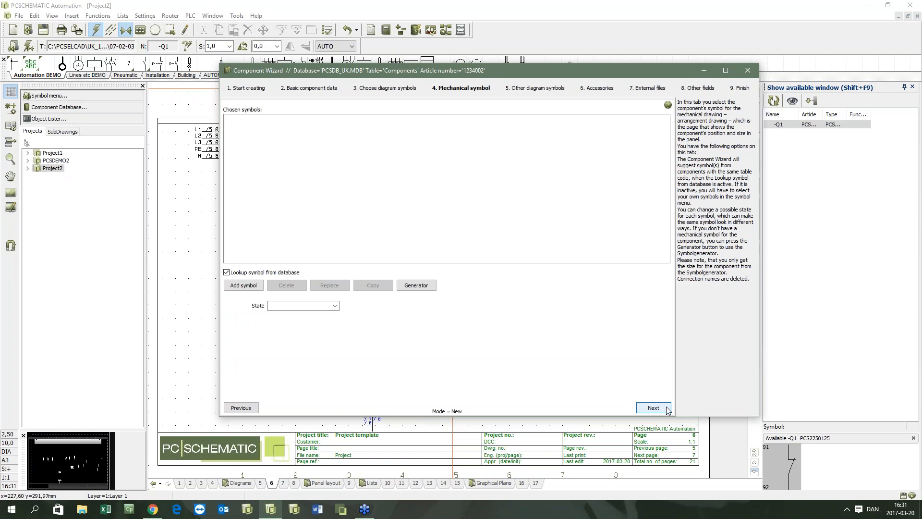
pyautogui.click(668, 409)
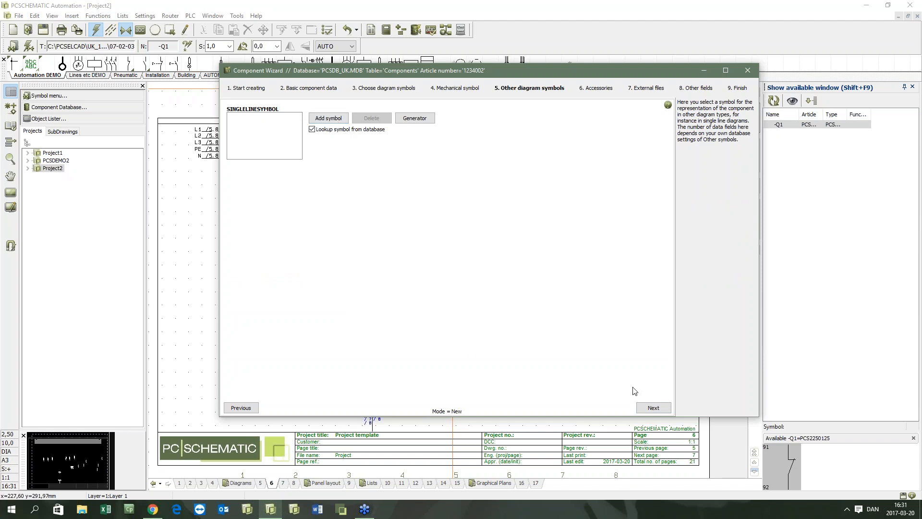
pyautogui.click(652, 408)
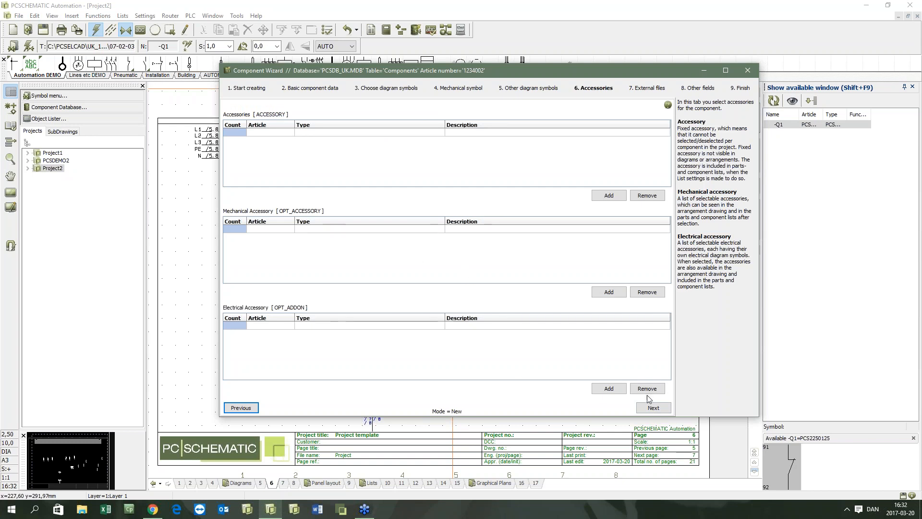
pyautogui.click(401, 354)
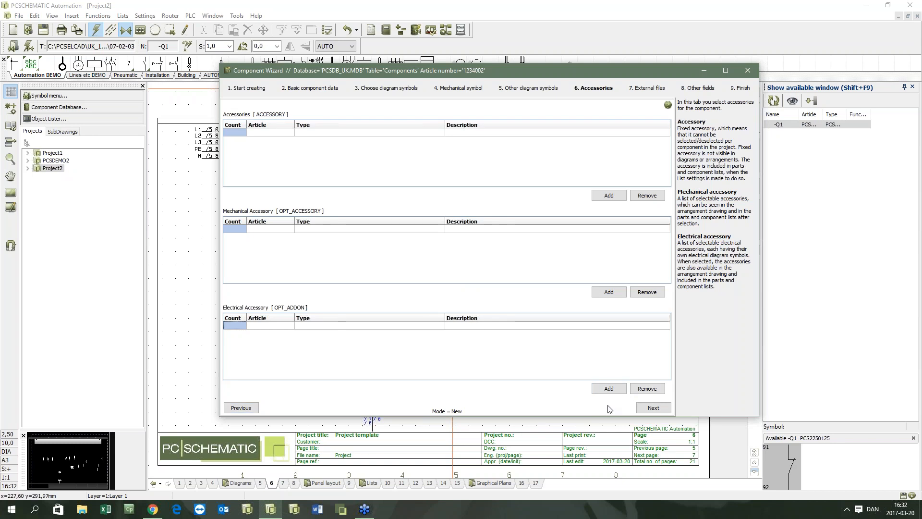
pyautogui.click(608, 388)
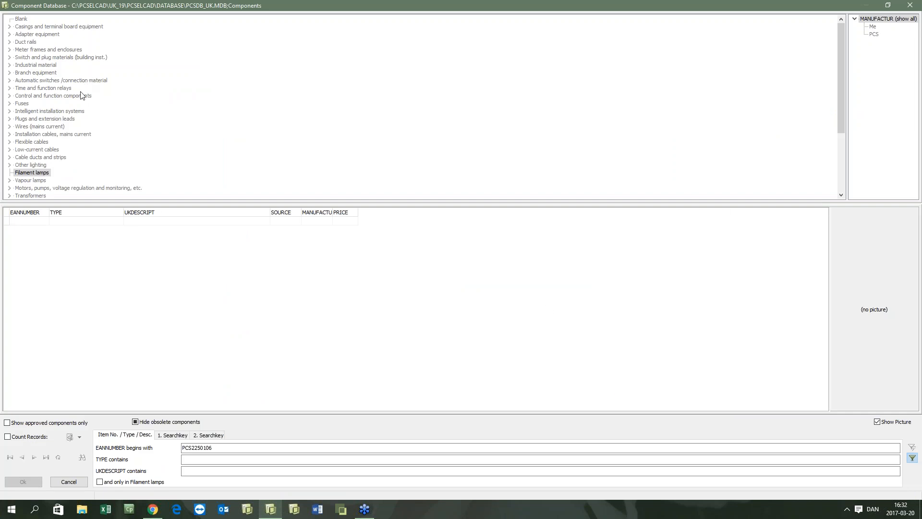
# Filter the automatic switches and connection material by manufacturer PCS and select PCS2250124, Aux contacts 2NO 2NC type1
pyautogui.click(46, 81)
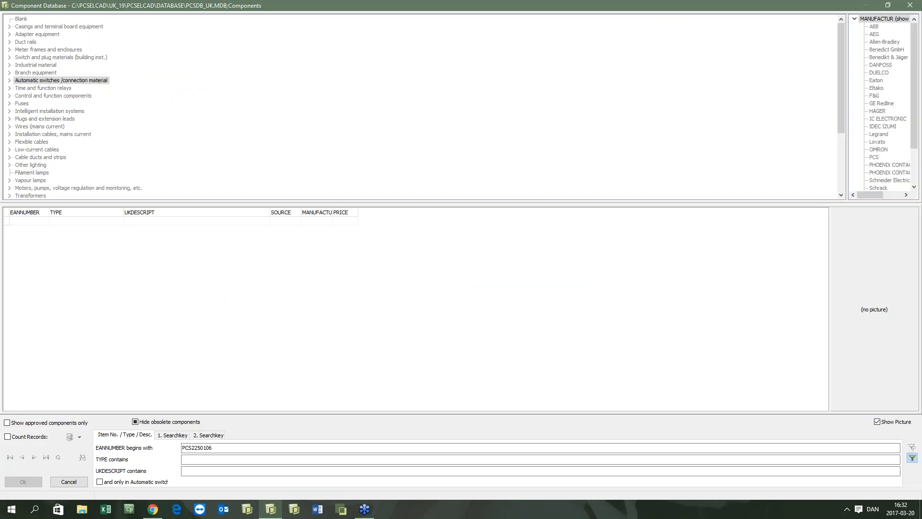
pyautogui.click(876, 158)
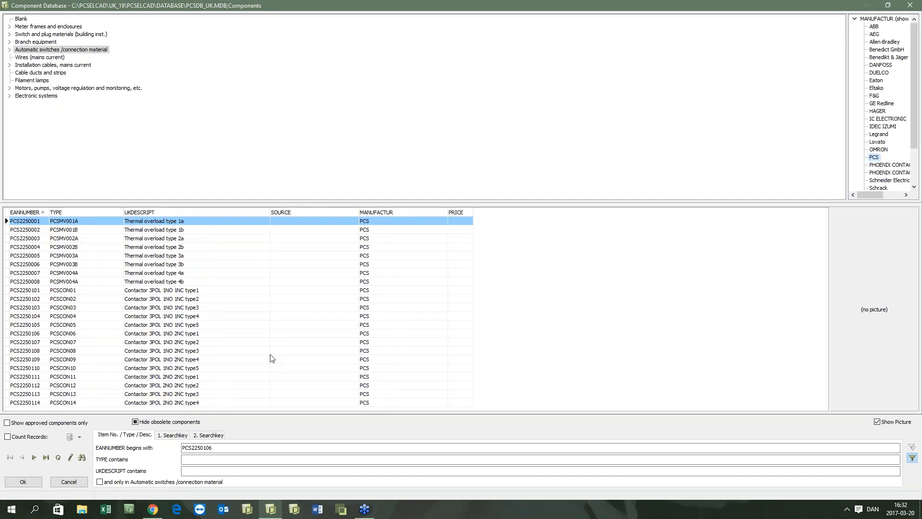
pyautogui.click(173, 255)
pyautogui.scroll(-20, 172, 262)
pyautogui.scroll(-6, 172, 263)
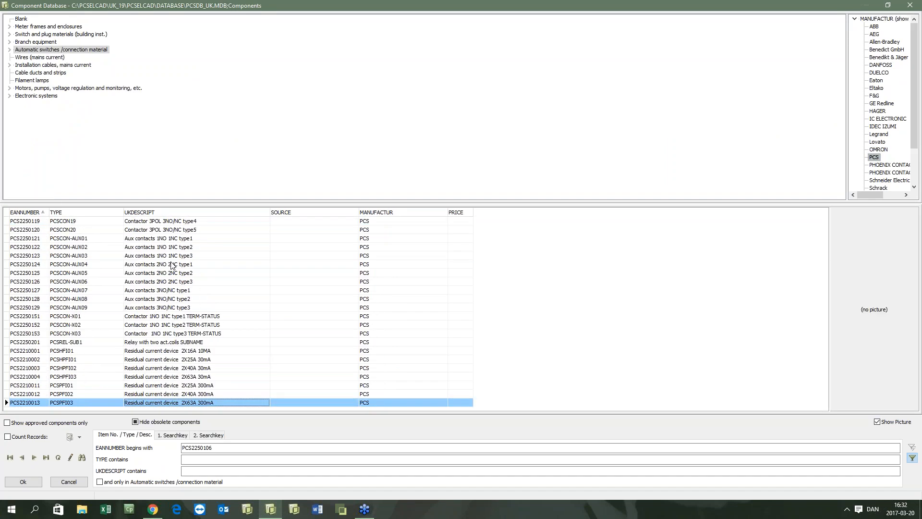
pyautogui.click(148, 245)
pyautogui.click(155, 238)
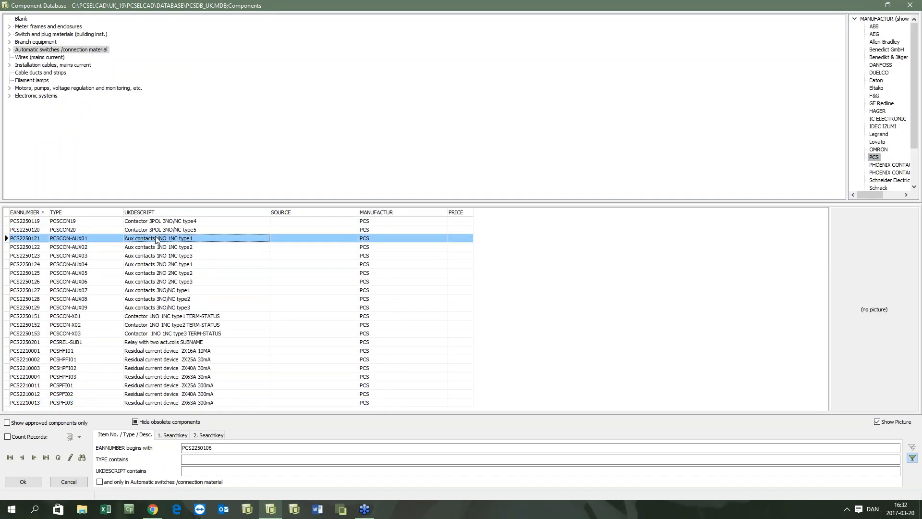
pyautogui.click(163, 283)
pyautogui.click(177, 267)
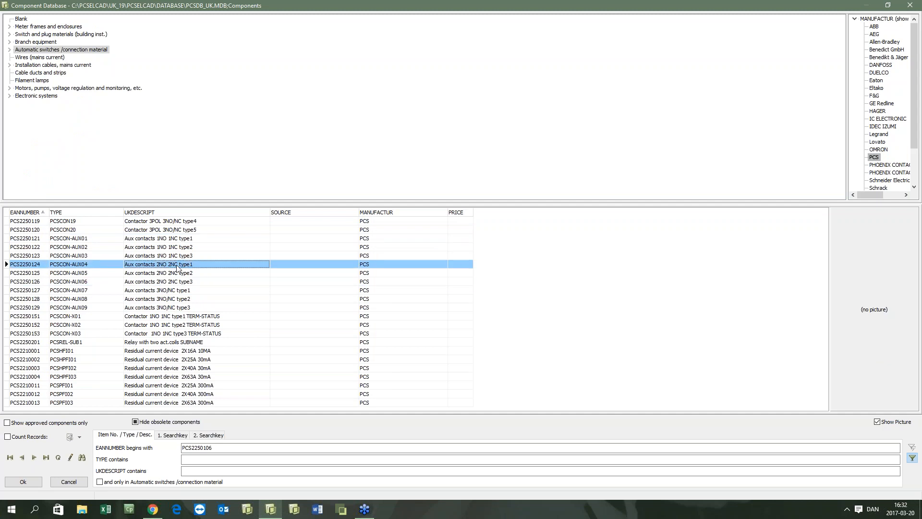
# Add the auxiliary contact blocks PCS2250124 and PCS2250125 as electrical accessories of component 1234002
pyautogui.click(20, 482)
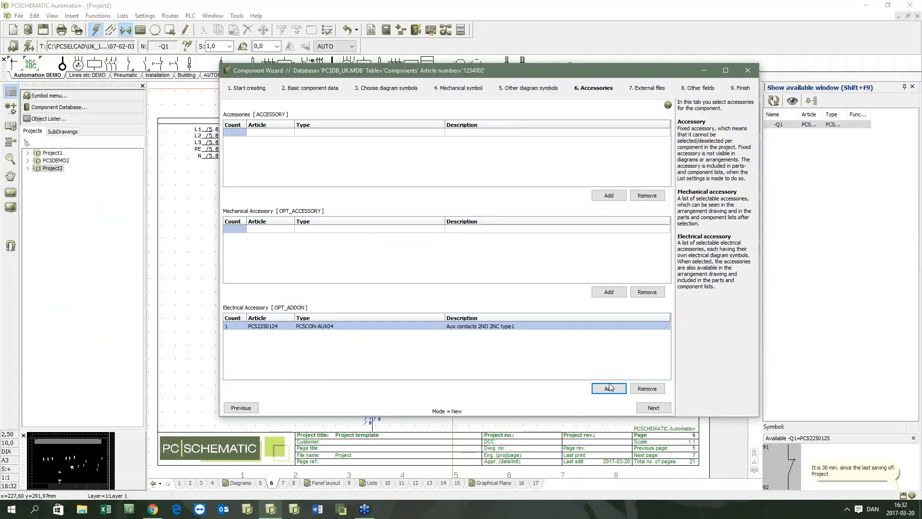
pyautogui.click(610, 389)
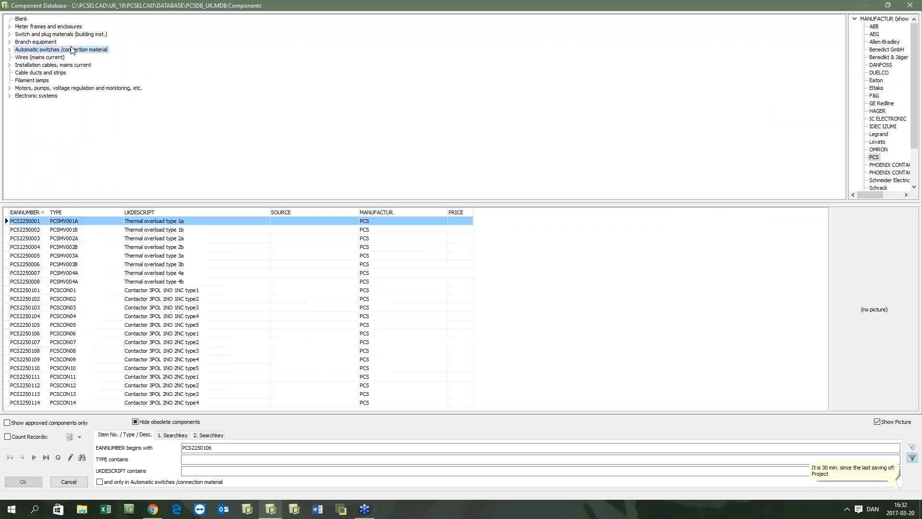
pyautogui.click(77, 308)
pyautogui.scroll(-8, 75, 308)
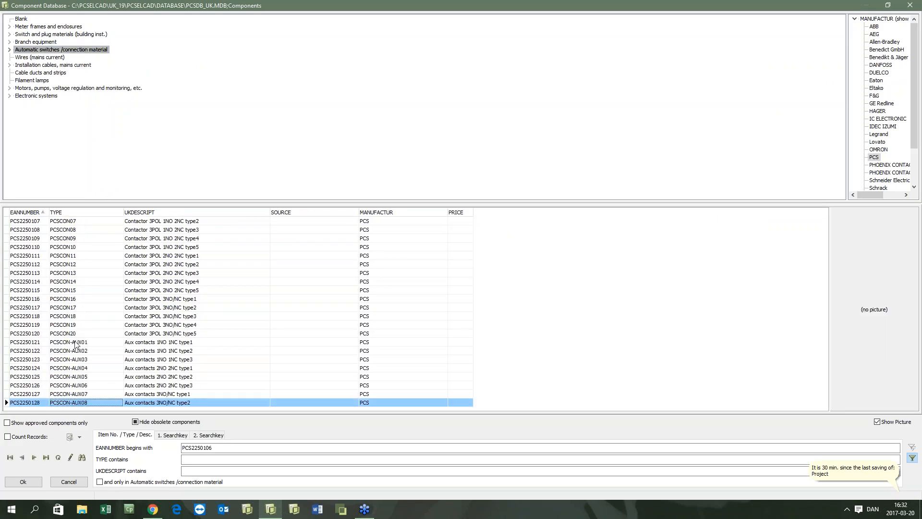
pyautogui.doubleClick(81, 378)
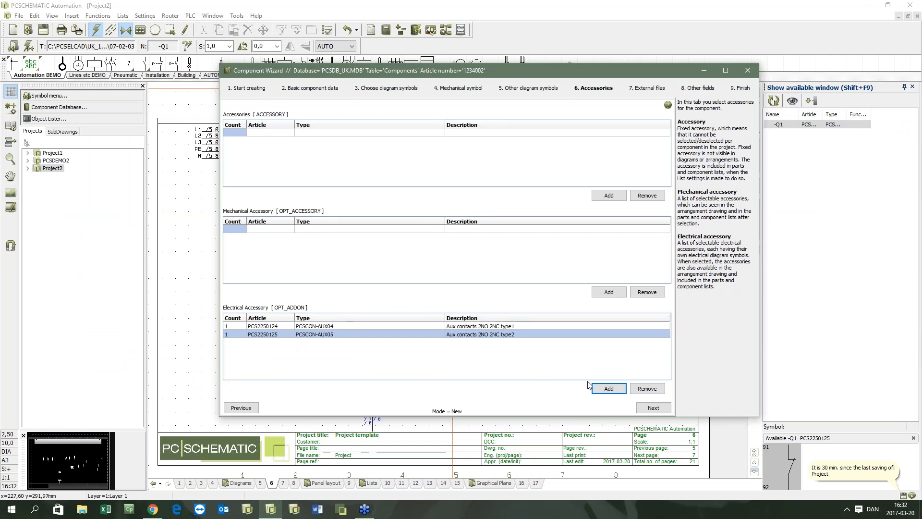
# Complete the record for component 1234002 without assigning external files and close the Component Wizard
pyautogui.click(652, 407)
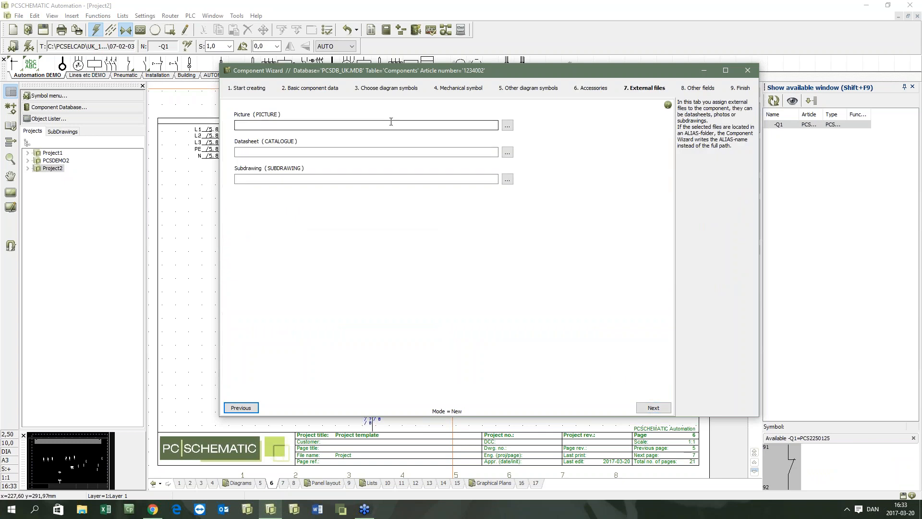
pyautogui.click(649, 408)
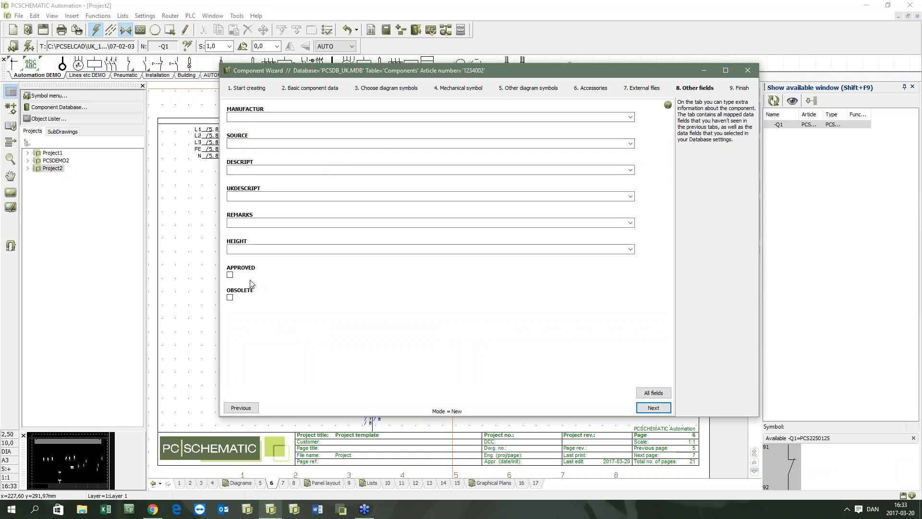
pyautogui.click(234, 278)
pyautogui.click(660, 407)
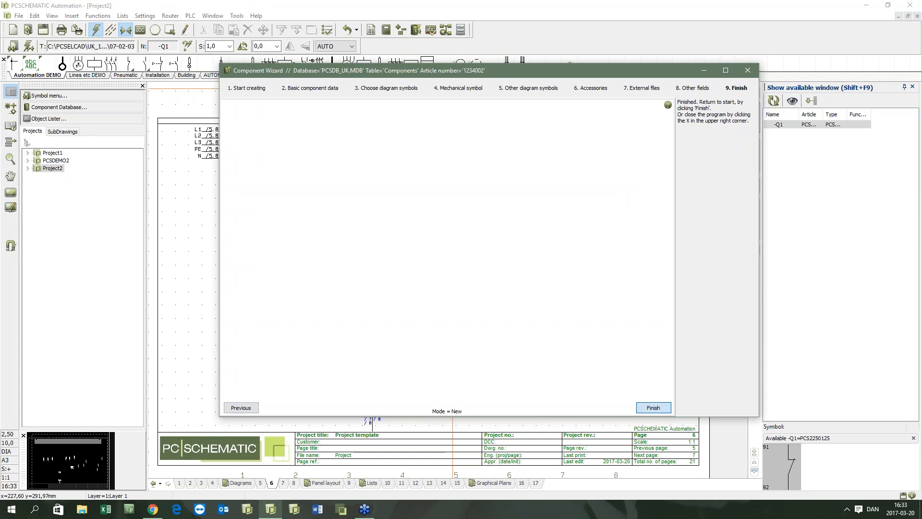
pyautogui.click(659, 407)
pyautogui.click(653, 408)
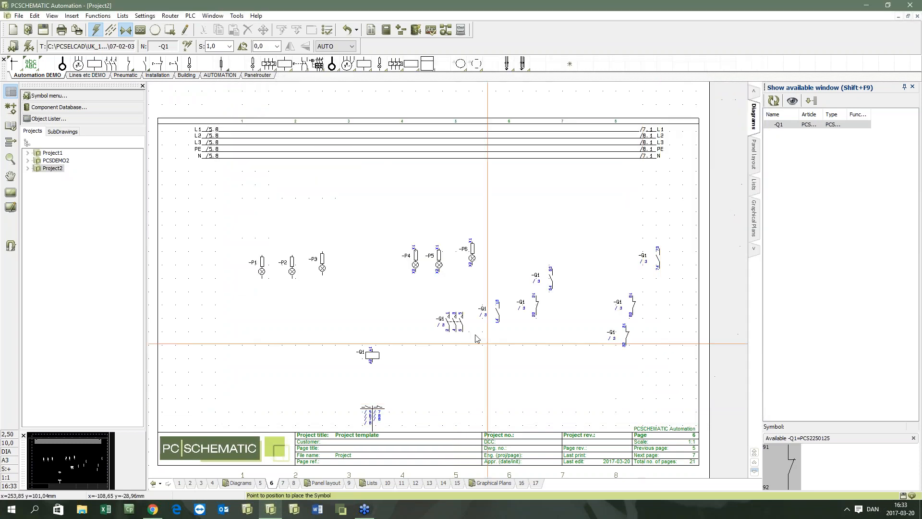
# Search the component database for article numbers beginning with 1234 and pick component 1234002
pyautogui.click(401, 319)
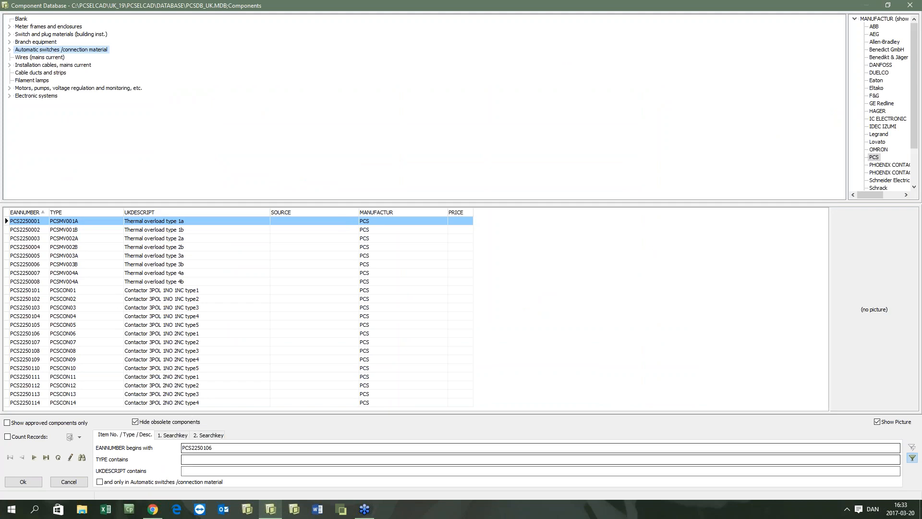
pyautogui.moveTo(220, 447); pyautogui.dragTo(143, 426)
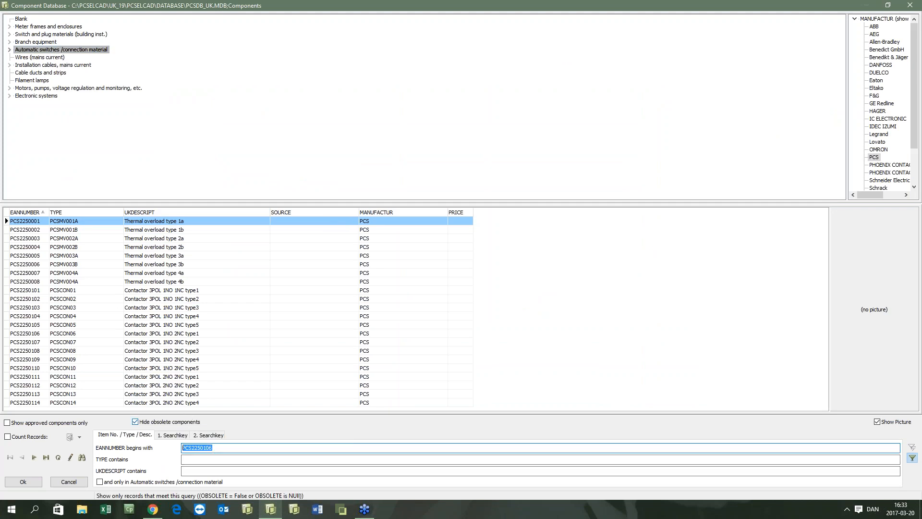
pyautogui.write('1234')
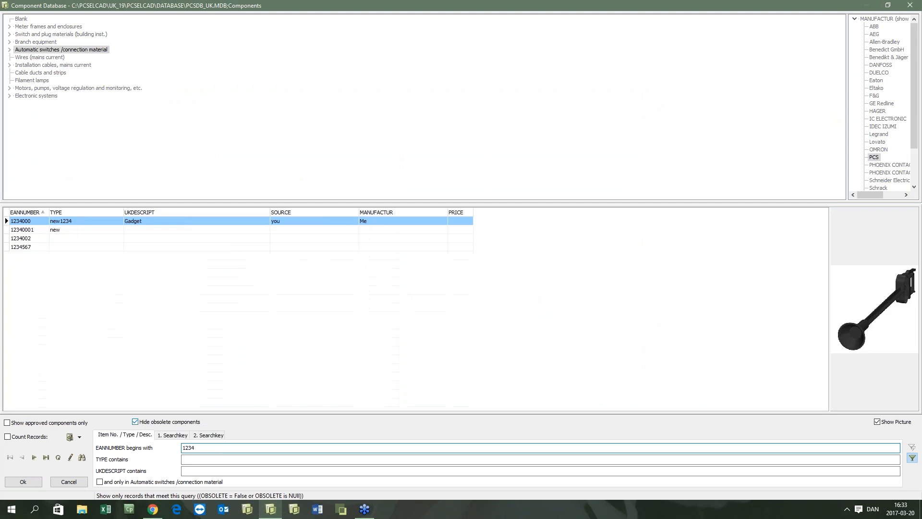
pyautogui.click(31, 239)
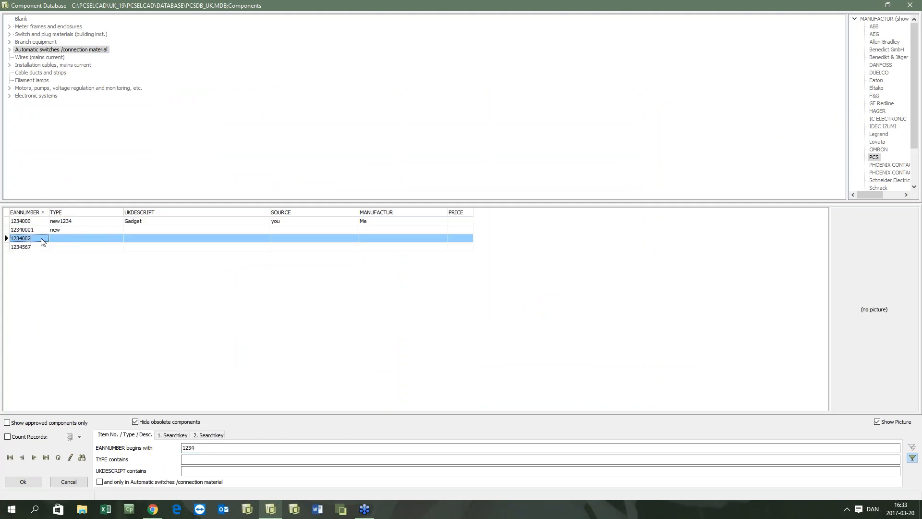
pyautogui.doubleClick(43, 239)
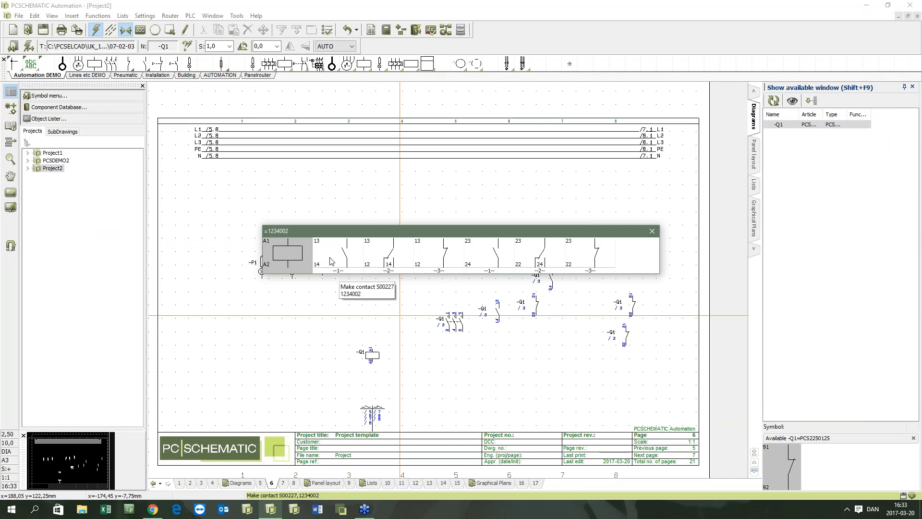
# Place the coil symbol of component 1234002 in the diagram, level with the -Q1 coil, and name it -K1
pyautogui.moveTo(366, 227); pyautogui.dragTo(278, 177)
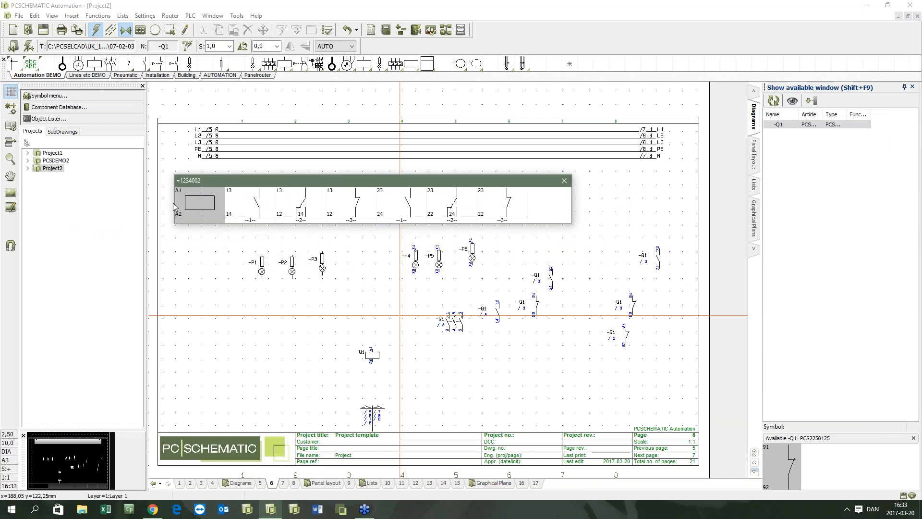
pyautogui.click(194, 201)
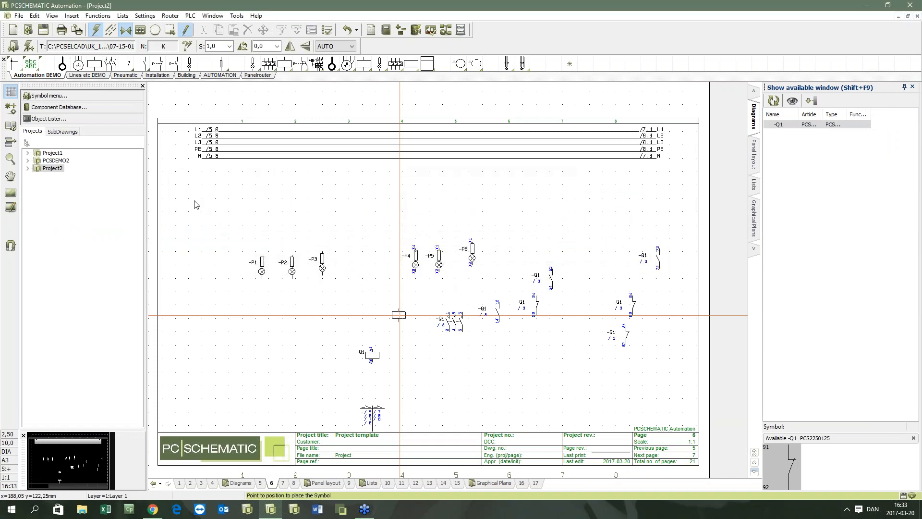
pyautogui.click(214, 357)
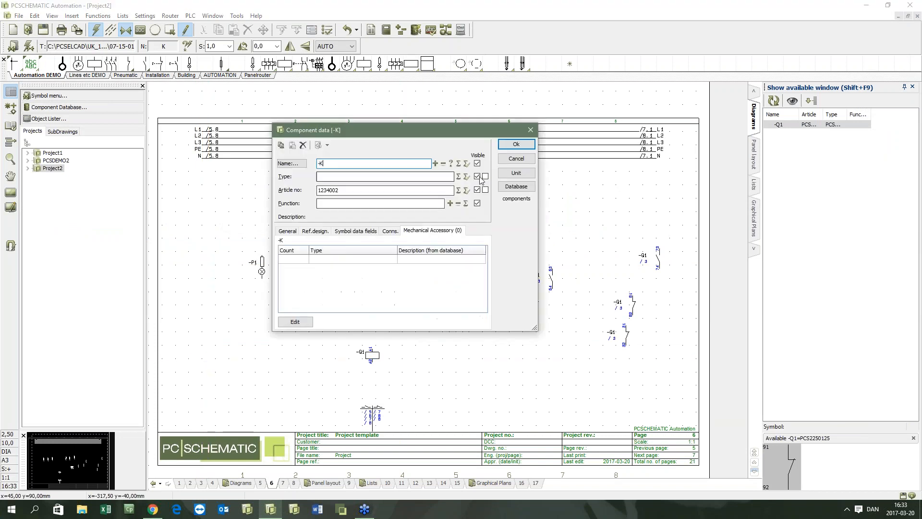
pyautogui.click(516, 144)
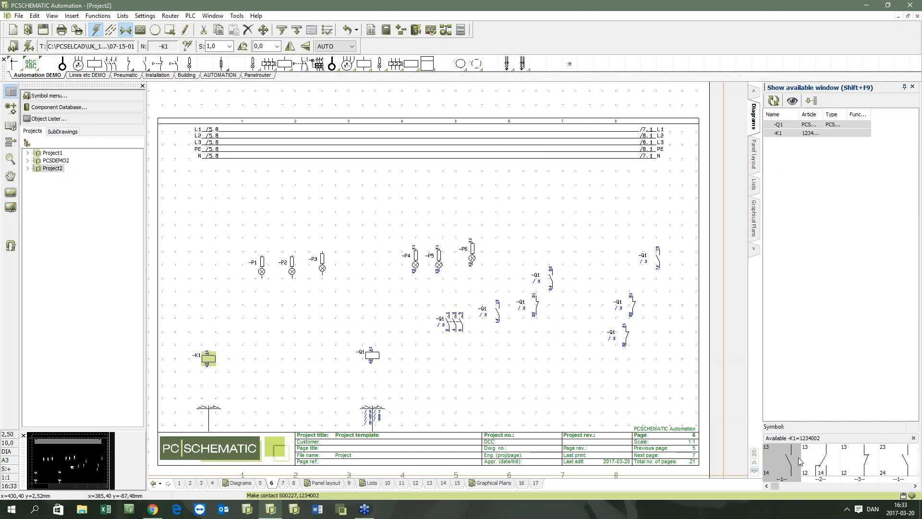
# Place -K1's available make contact 13-14 and break contact 23-22 between the -K1 and -Q1 coils
pyautogui.click(784, 461)
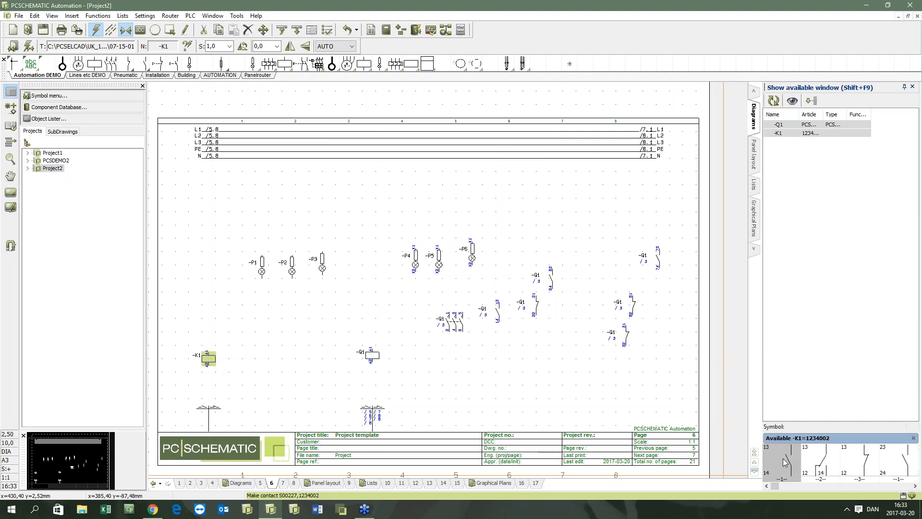
pyautogui.click(273, 317)
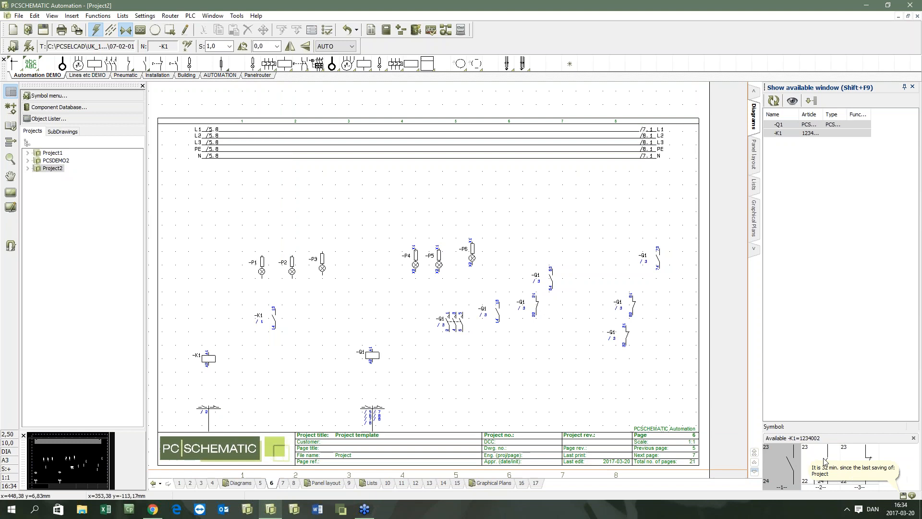
pyautogui.click(868, 460)
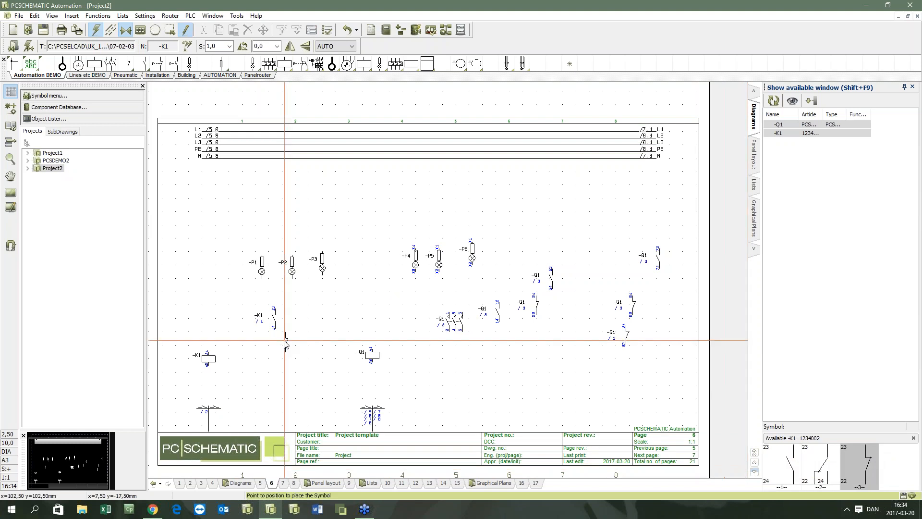
pyautogui.click(322, 323)
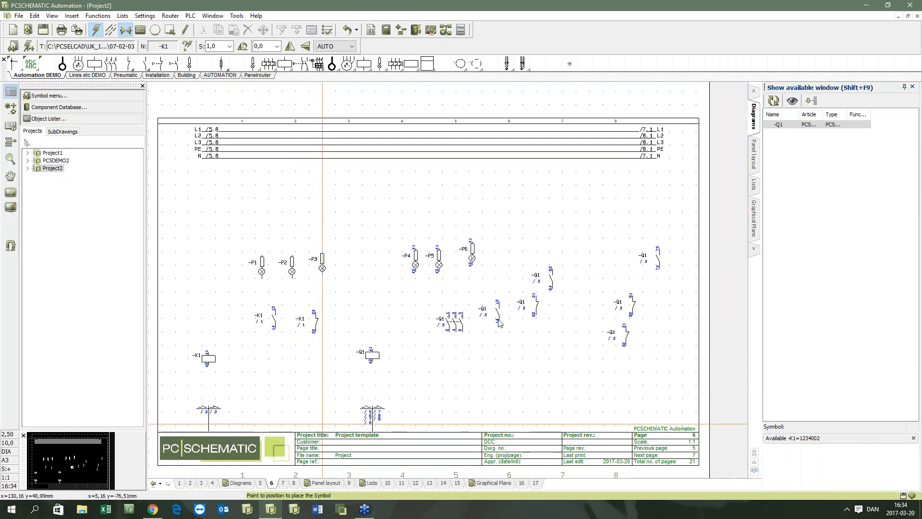
# Place -Q1's remaining break contact 91-92 above its other contacts, and move both -K1 contacts closer to the -K1 coil
pyautogui.click(785, 125)
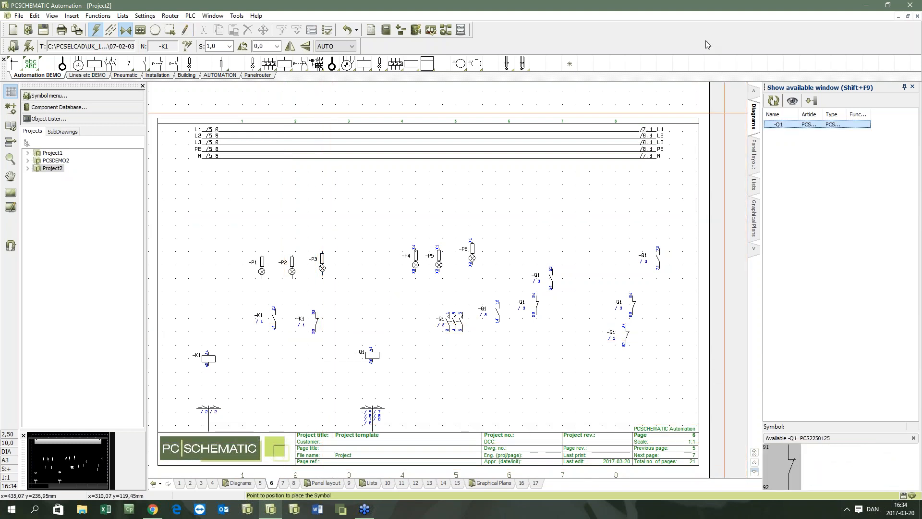
pyautogui.moveTo(783, 465); pyautogui.dragTo(608, 233)
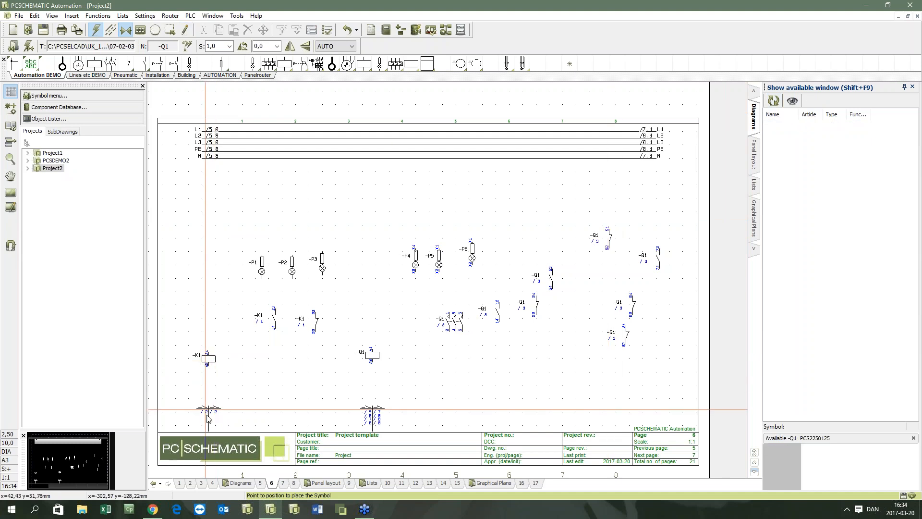
pyautogui.moveTo(273, 313); pyautogui.dragTo(257, 328)
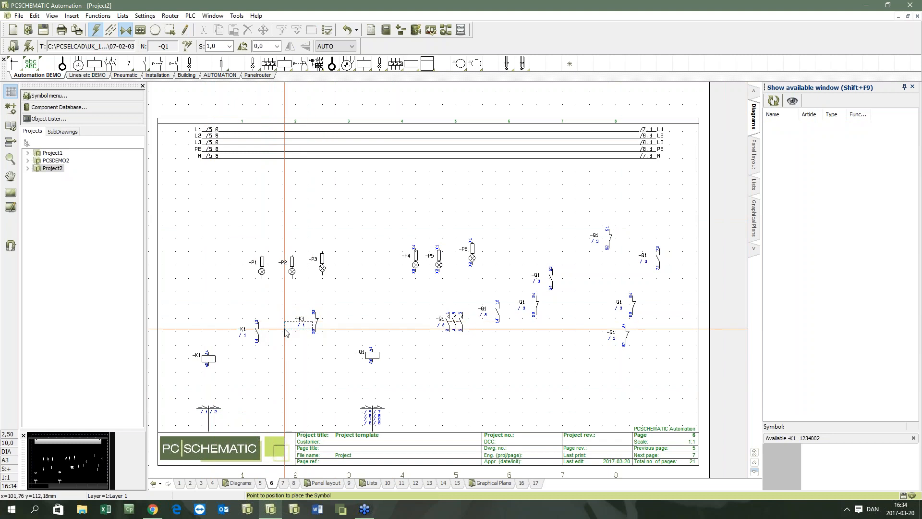
pyautogui.moveTo(315, 320); pyautogui.dragTo(291, 335)
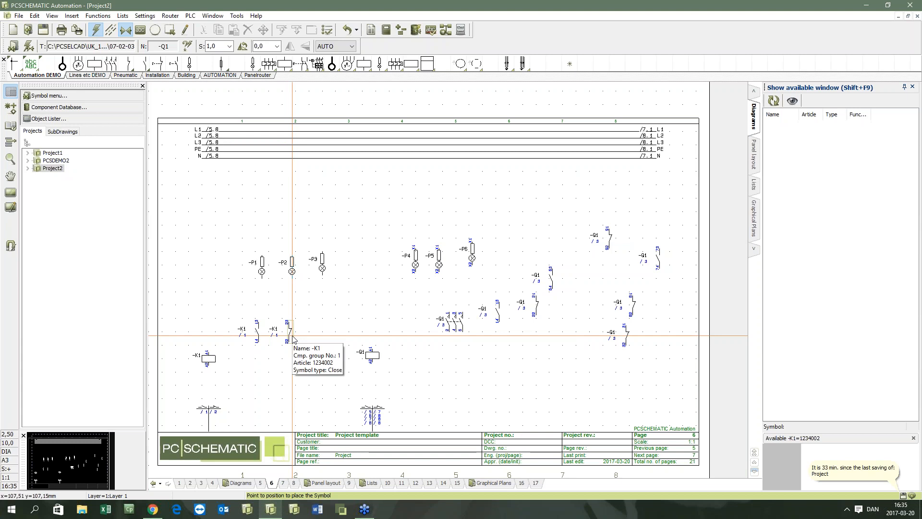
# Add electrical accessory PCS2250124 to -K1 and place its make contact 63-64 below lamp -P3
pyautogui.rightClick(292, 335)
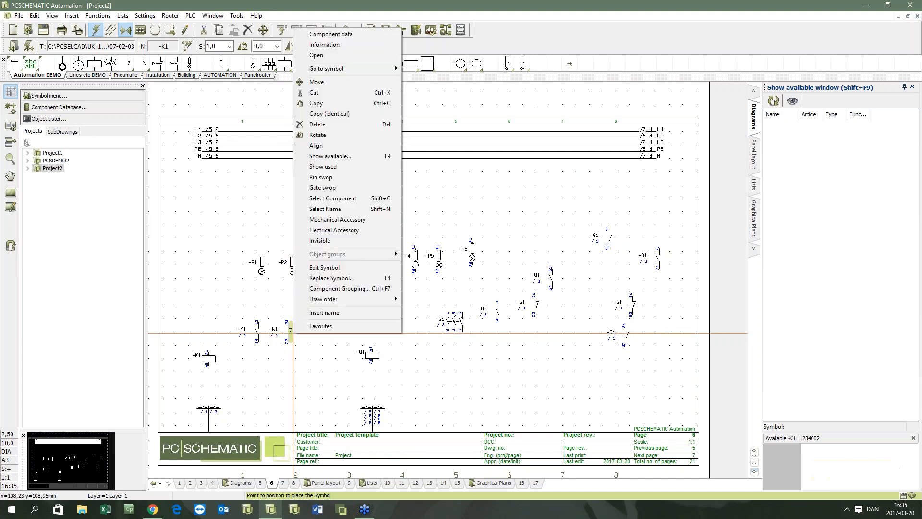
pyautogui.click(361, 231)
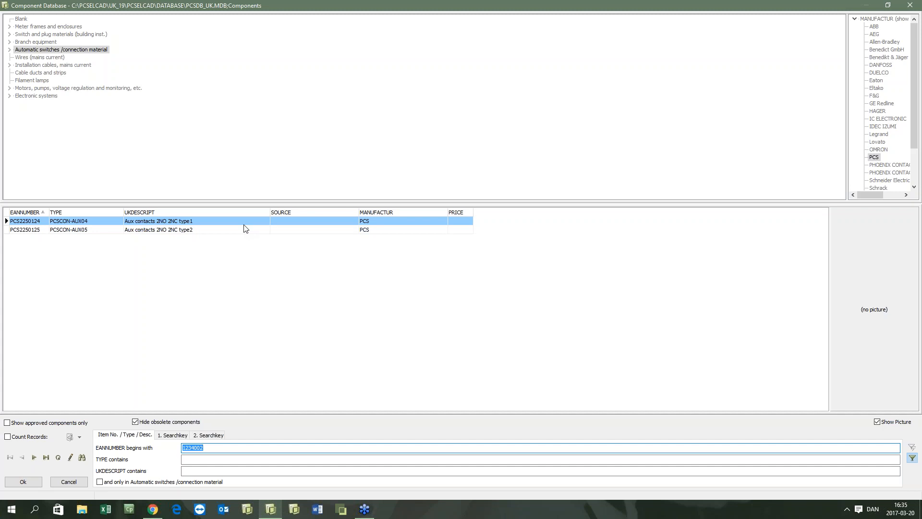
pyautogui.doubleClick(190, 221)
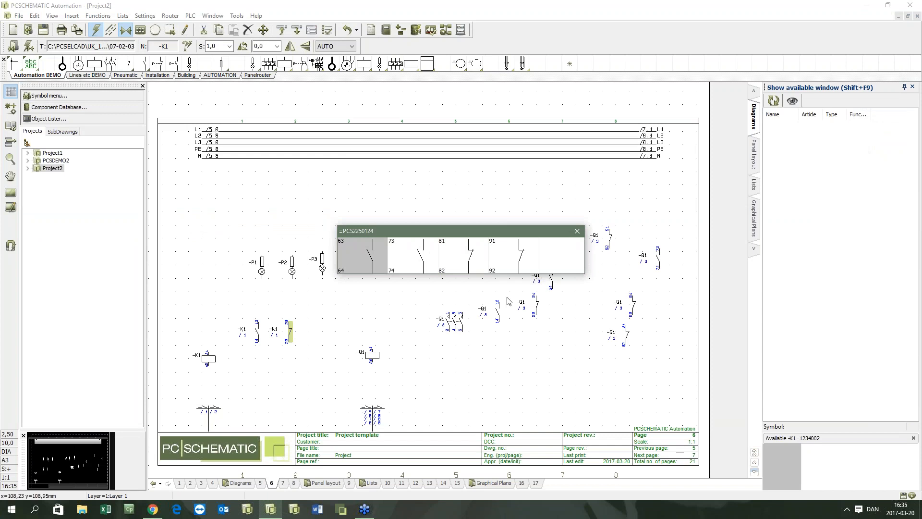
pyautogui.click(352, 255)
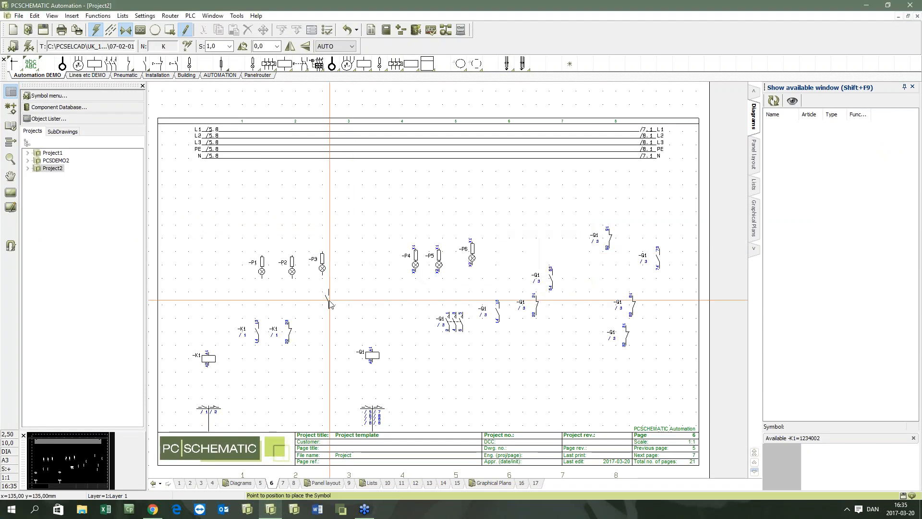
pyautogui.click(325, 314)
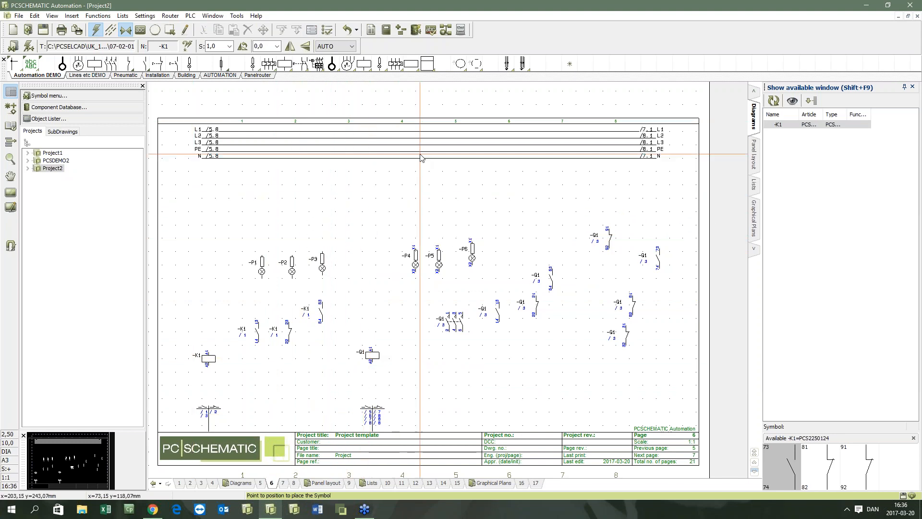
# Start a new database record in the component wizard with article number 1234003
pyautogui.click(416, 30)
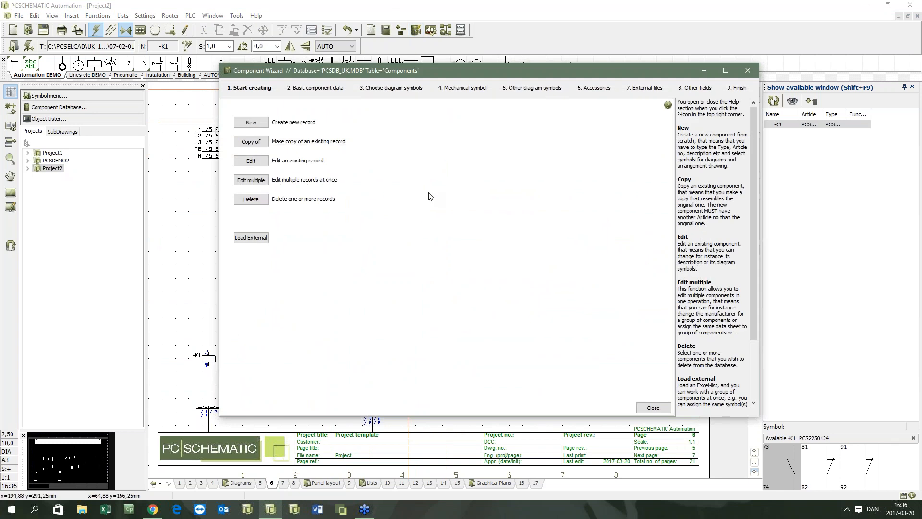
pyautogui.click(250, 123)
pyautogui.write('1234003')
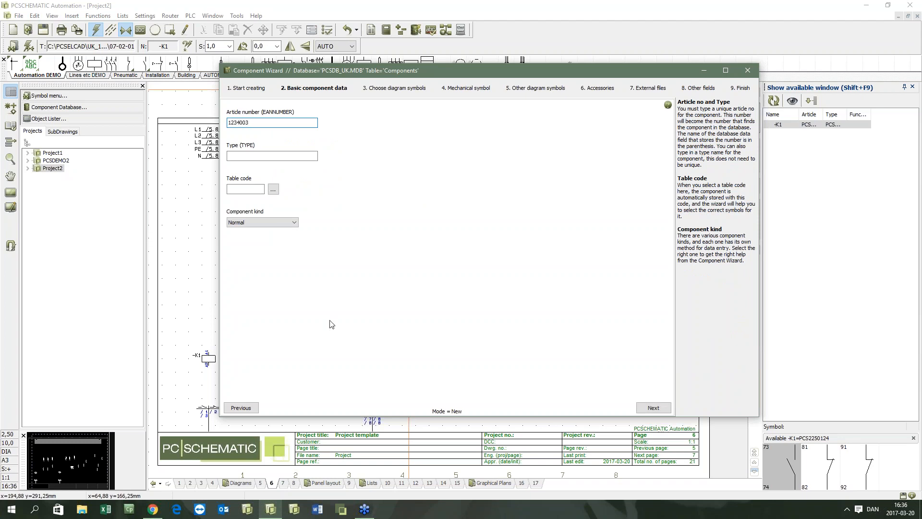
# Examine the full list of table codes available for the new component, and leave it without choosing one
pyautogui.click(273, 190)
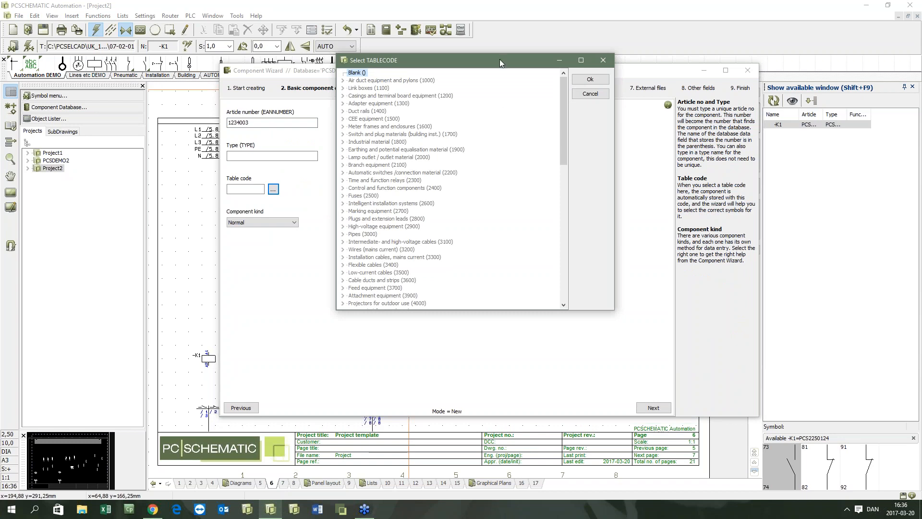
pyautogui.moveTo(500, 55); pyautogui.dragTo(494, 29)
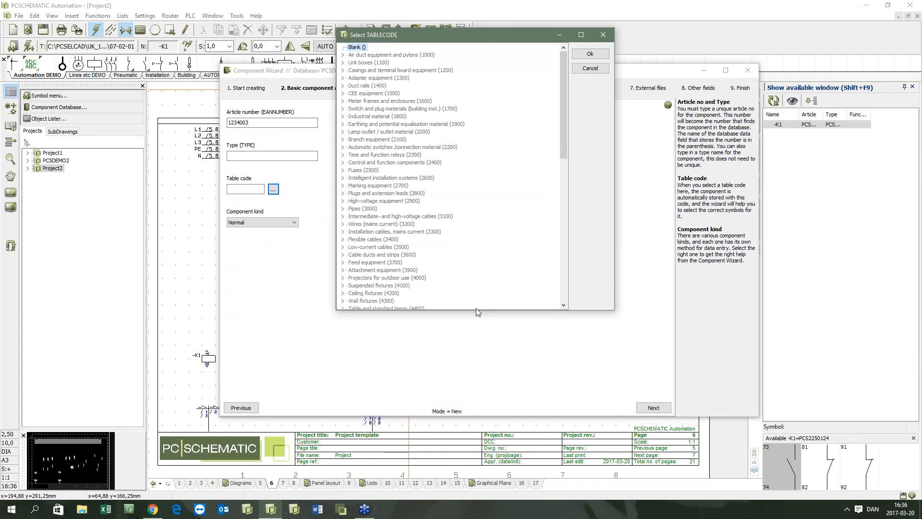
pyautogui.moveTo(476, 309); pyautogui.dragTo(471, 450)
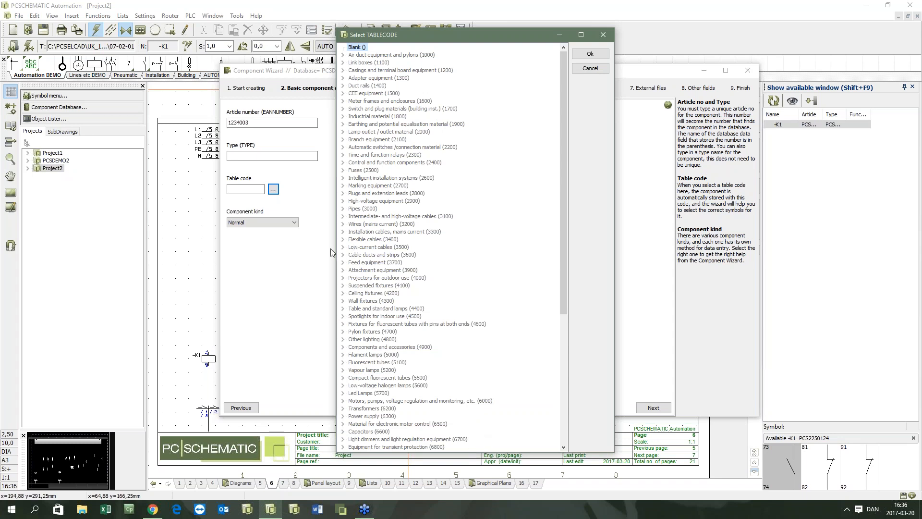
pyautogui.moveTo(337, 253); pyautogui.dragTo(288, 258)
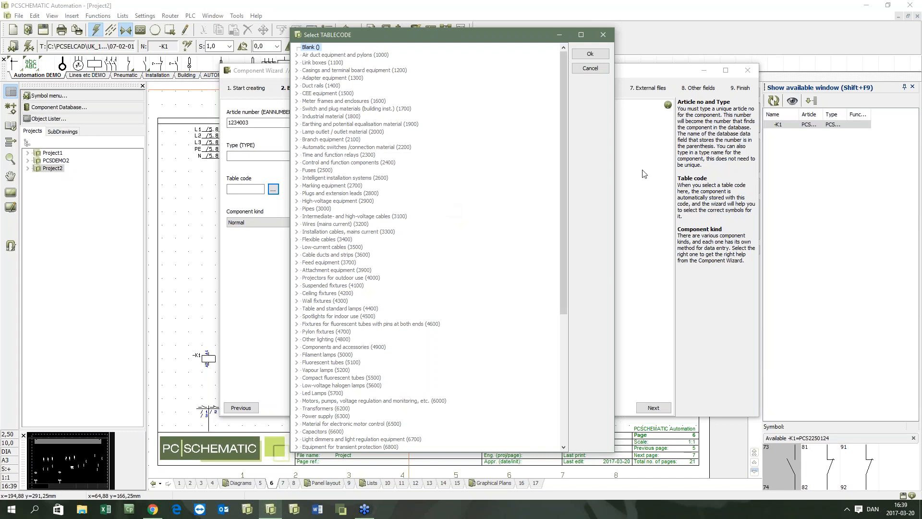
pyautogui.click(589, 68)
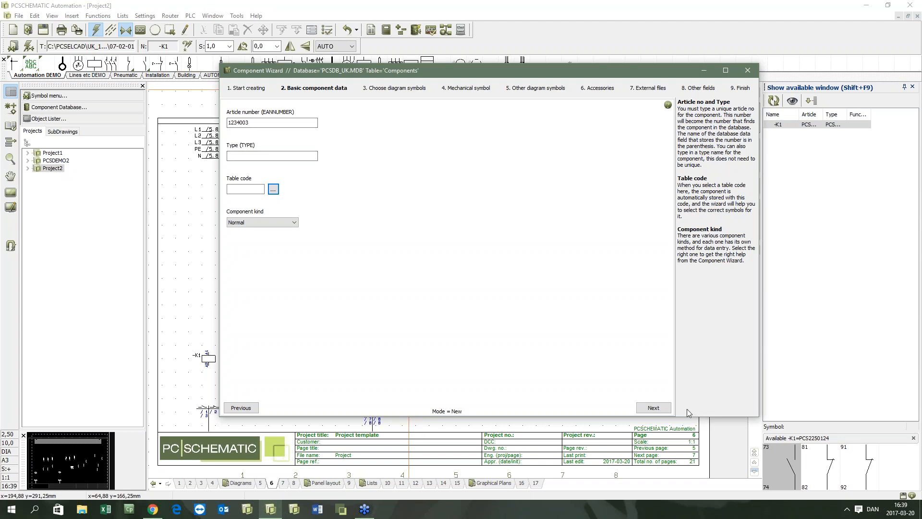
# Add the PCSmulti multiple-state symbol from the MISC_2015 symbol folder as the component's diagram symbol
pyautogui.click(652, 407)
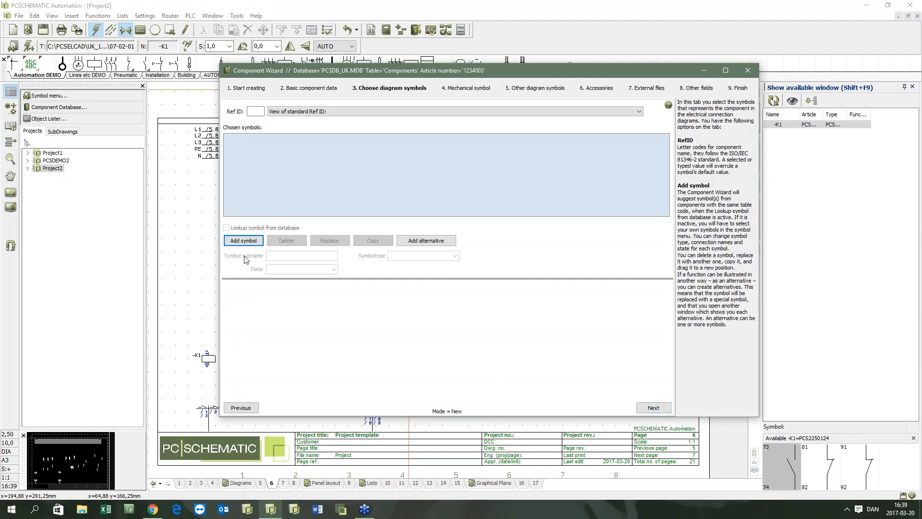
pyautogui.click(243, 240)
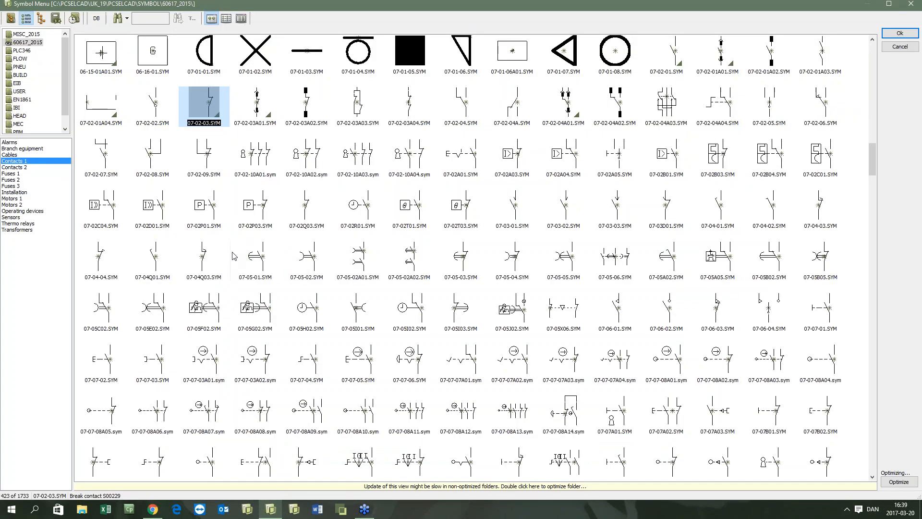
pyautogui.click(34, 36)
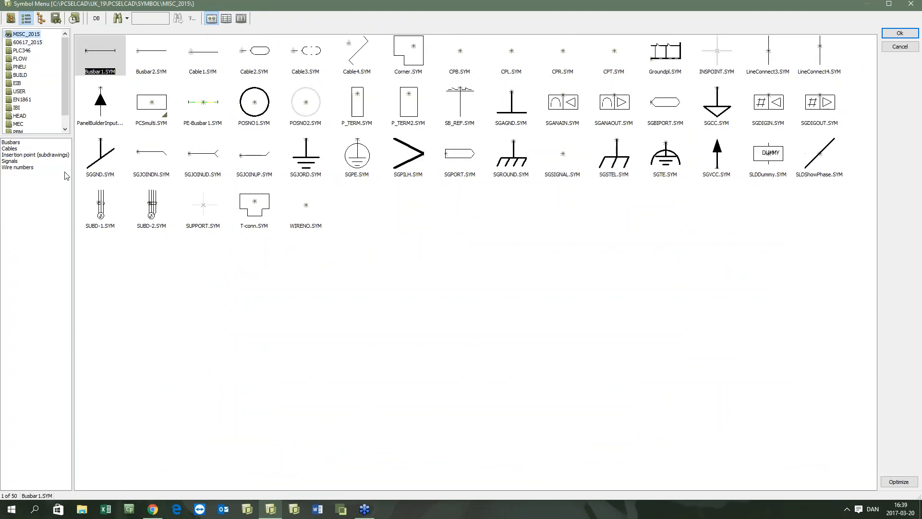
pyautogui.moveTo(160, 111)
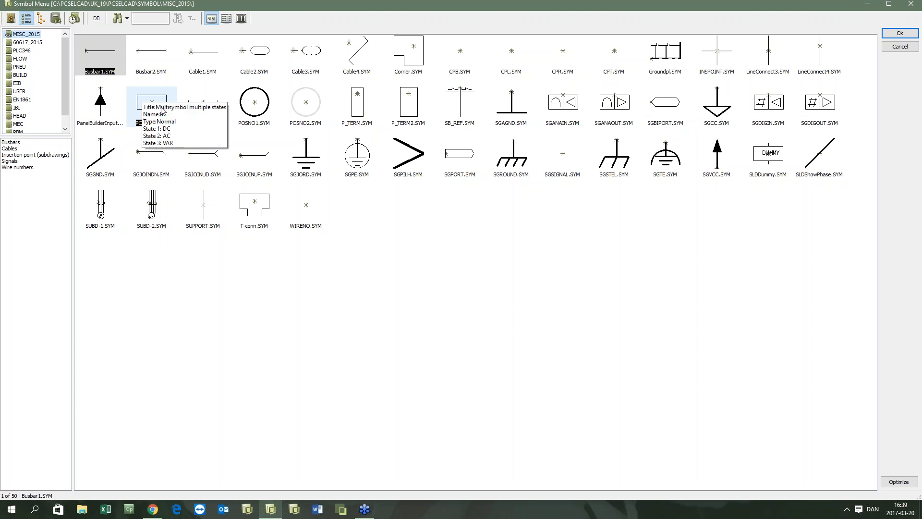
pyautogui.doubleClick(160, 110)
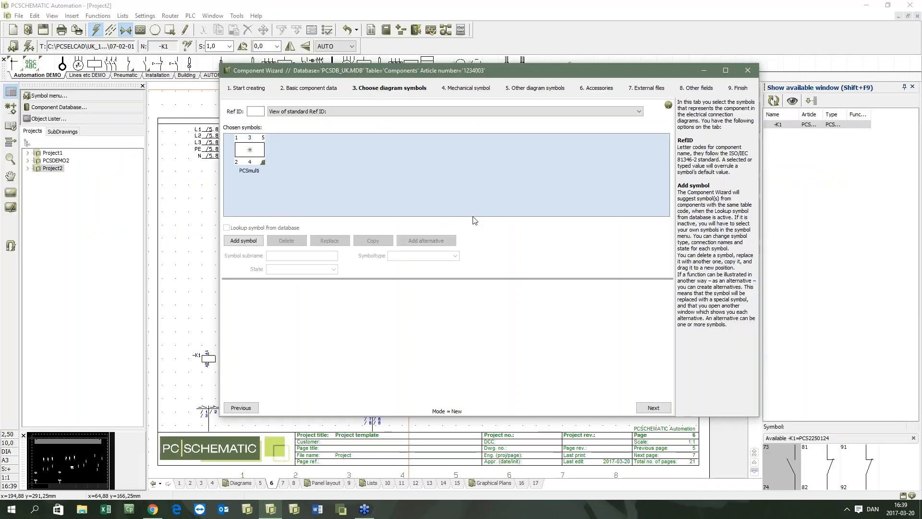
# Try the DC and AC states on the PCSmulti symbol, and set its state to 3 : VAR
pyautogui.click(253, 153)
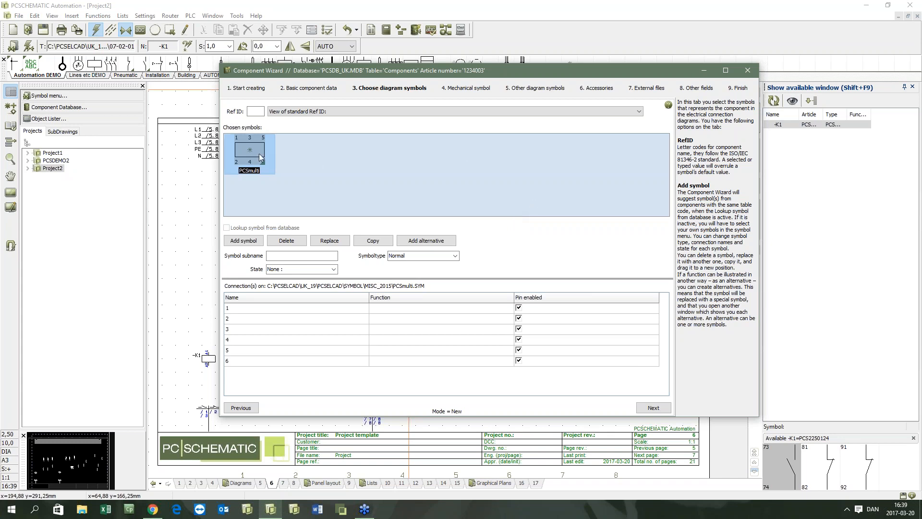
pyautogui.click(334, 269)
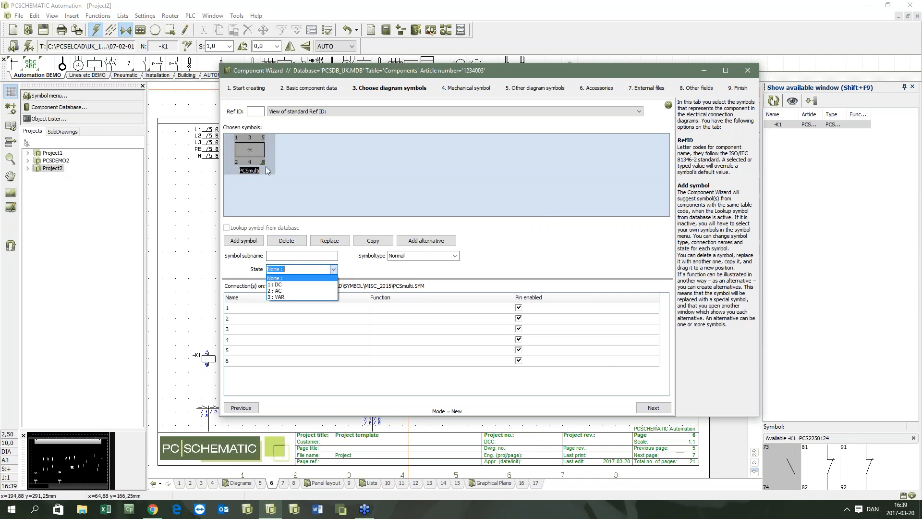
pyautogui.click(285, 286)
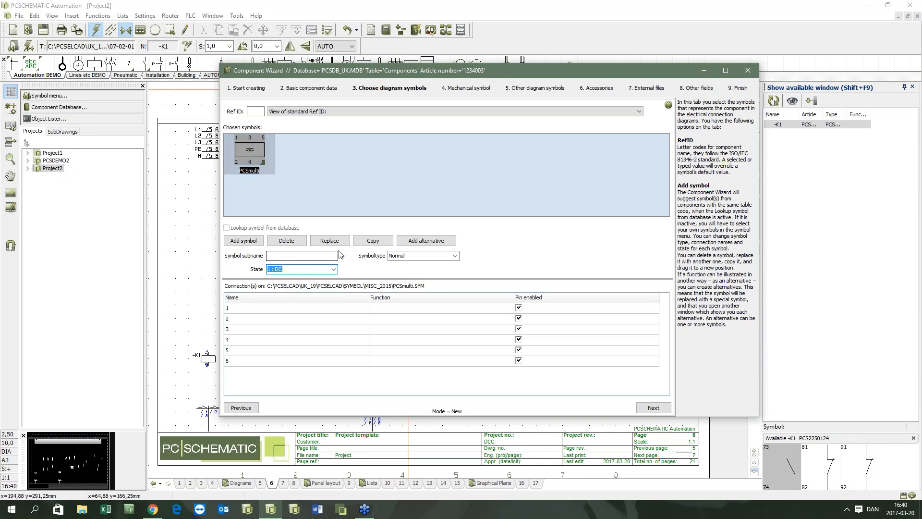
pyautogui.click(333, 270)
pyautogui.click(308, 290)
pyautogui.click(334, 269)
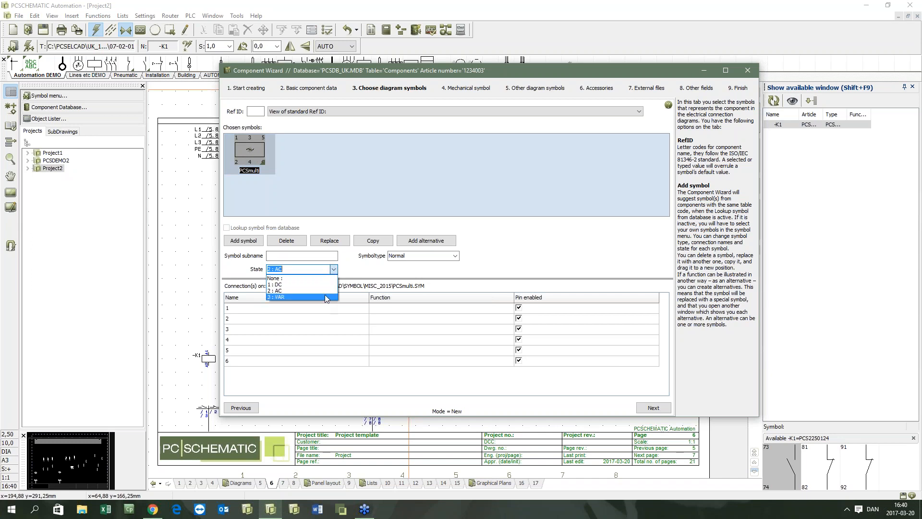
pyautogui.click(325, 296)
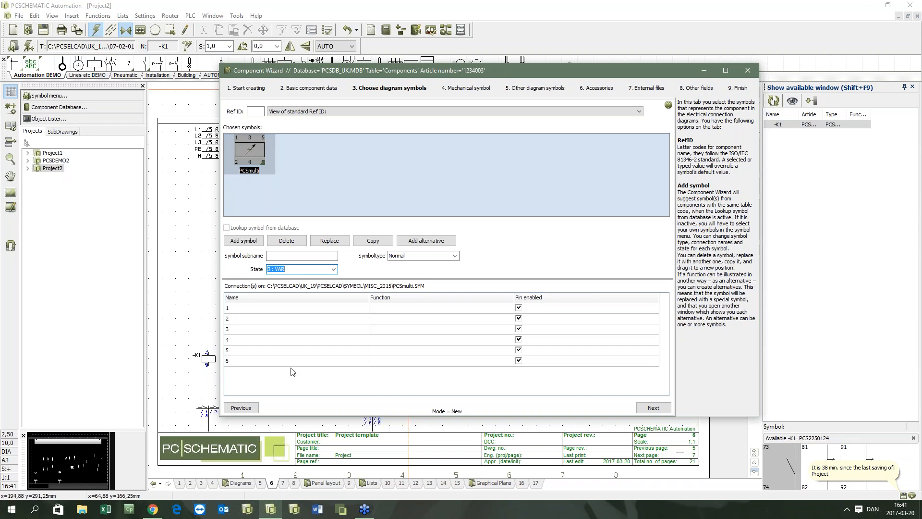
# Disable connections 1, 3, 4 and 5 of the PCSmulti symbol, and rename connections 2 and 6 as A and B
pyautogui.click(247, 308)
pyautogui.click(247, 309)
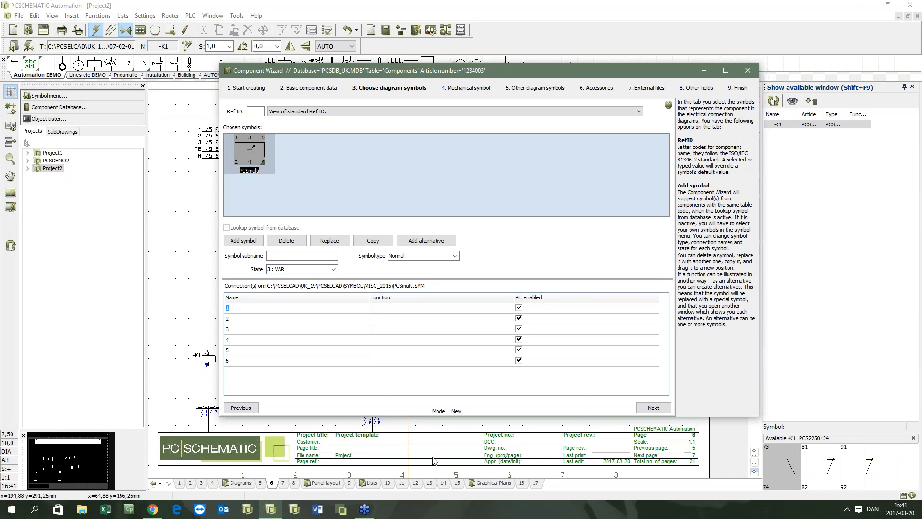
pyautogui.click(518, 307)
pyautogui.click(287, 318)
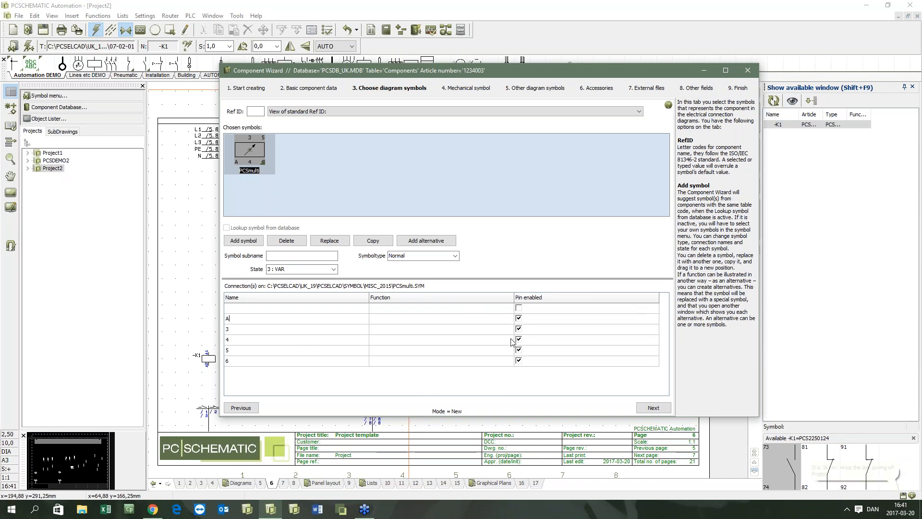
pyautogui.click(518, 319)
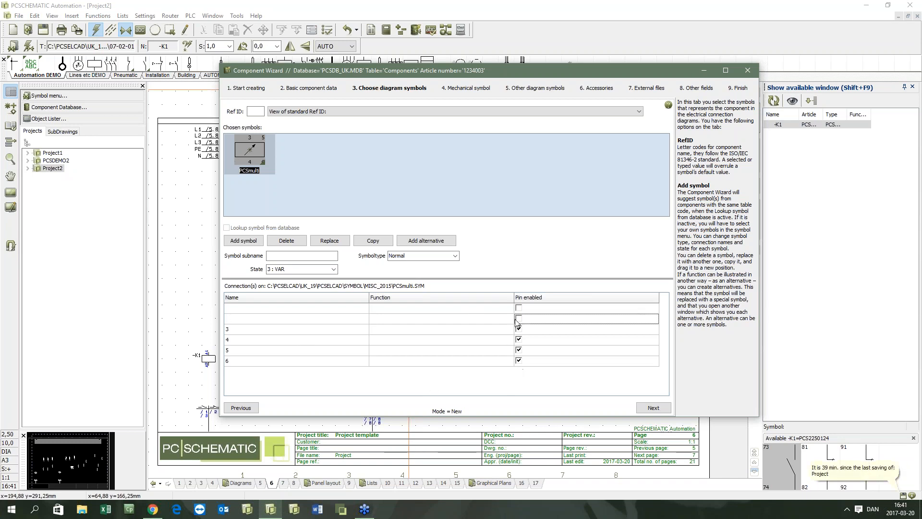
pyautogui.click(316, 317)
pyautogui.write('A')
pyautogui.click(518, 328)
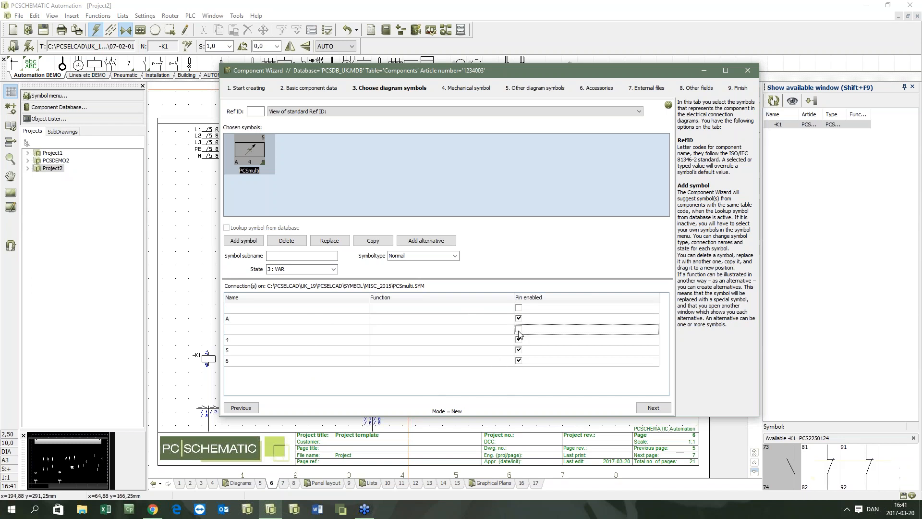
pyautogui.click(519, 339)
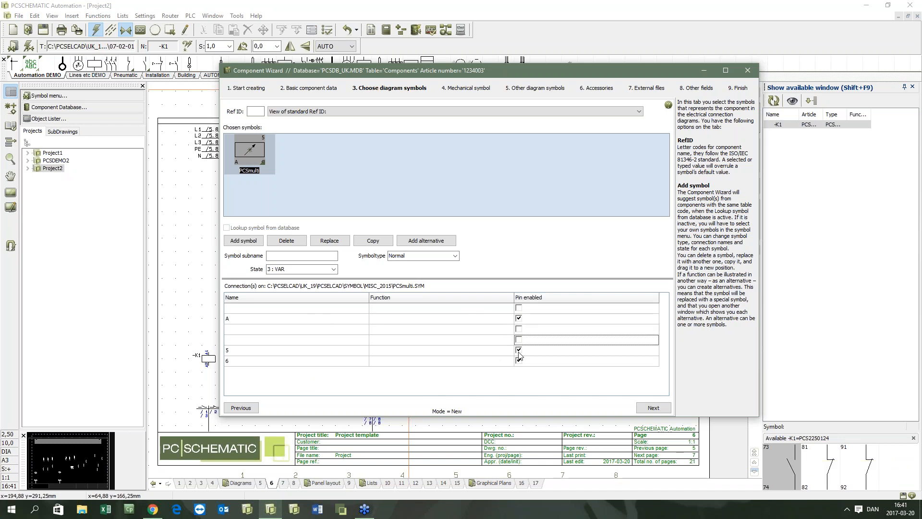
pyautogui.click(519, 350)
pyautogui.doubleClick(245, 360)
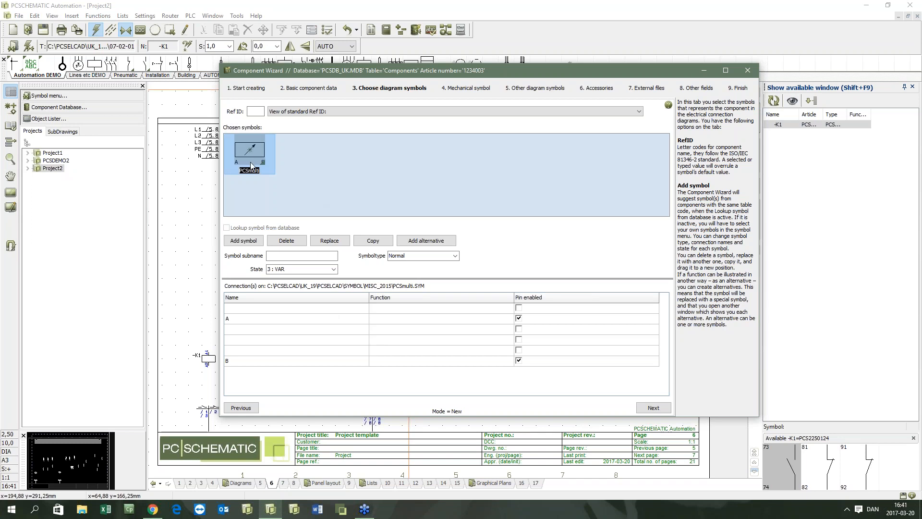
# Skip the remaining wizard pages without entries and finish the new record 1234003
pyautogui.click(656, 409)
pyautogui.click(657, 409)
pyautogui.click(657, 409)
pyautogui.click(657, 409)
pyautogui.click(656, 409)
pyautogui.click(657, 409)
pyautogui.click(654, 408)
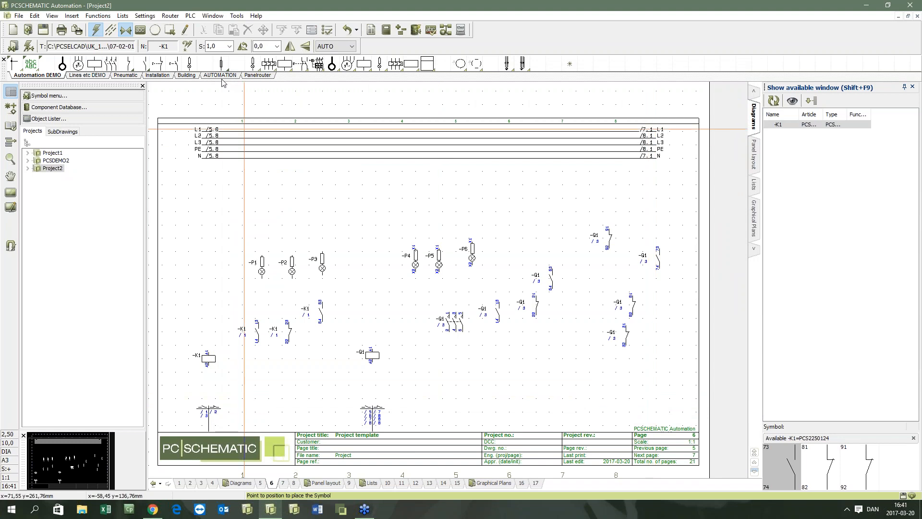
# Place component 1234003 from the component database above and between lamps -P3 and -P4, and name it -B1
pyautogui.click(72, 108)
pyautogui.doubleClick(43, 223)
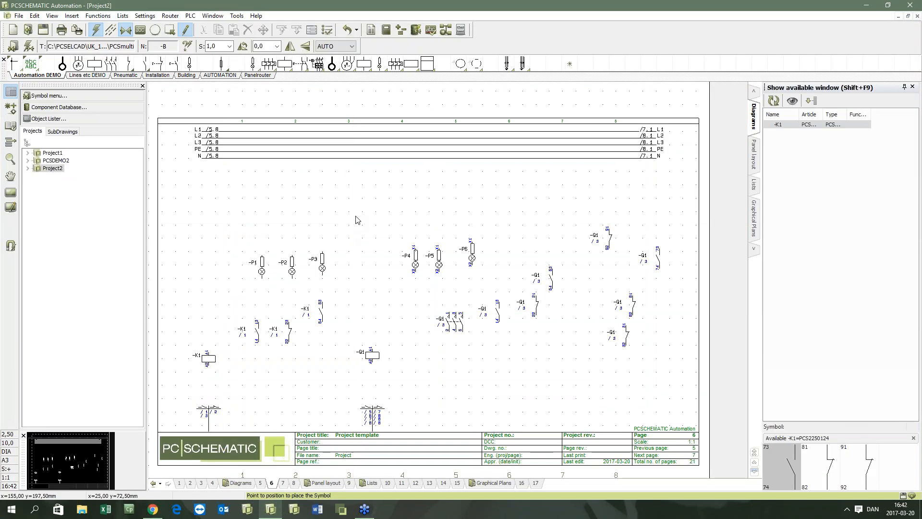
pyautogui.click(356, 220)
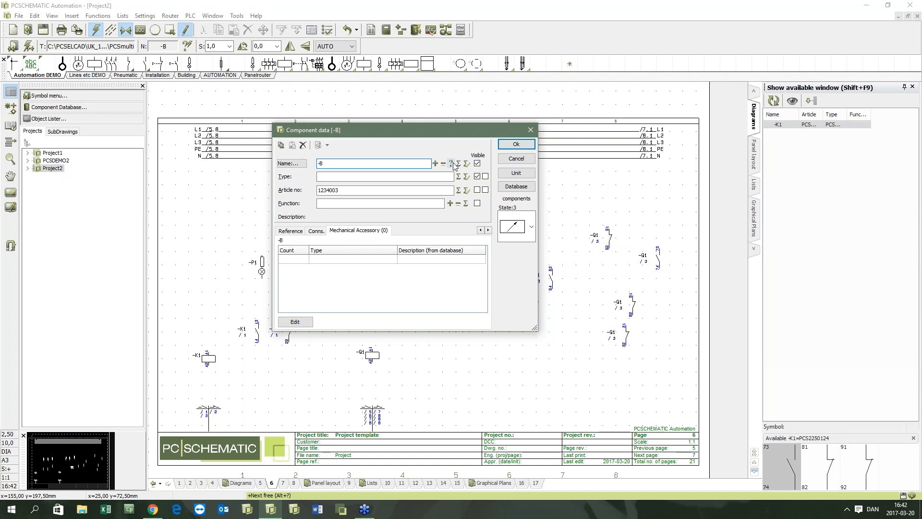
pyautogui.click(452, 164)
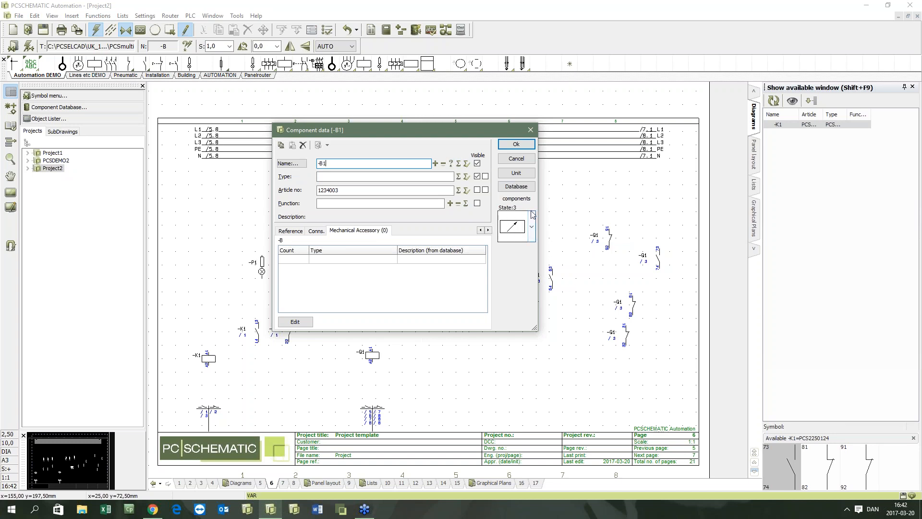
pyautogui.click(516, 144)
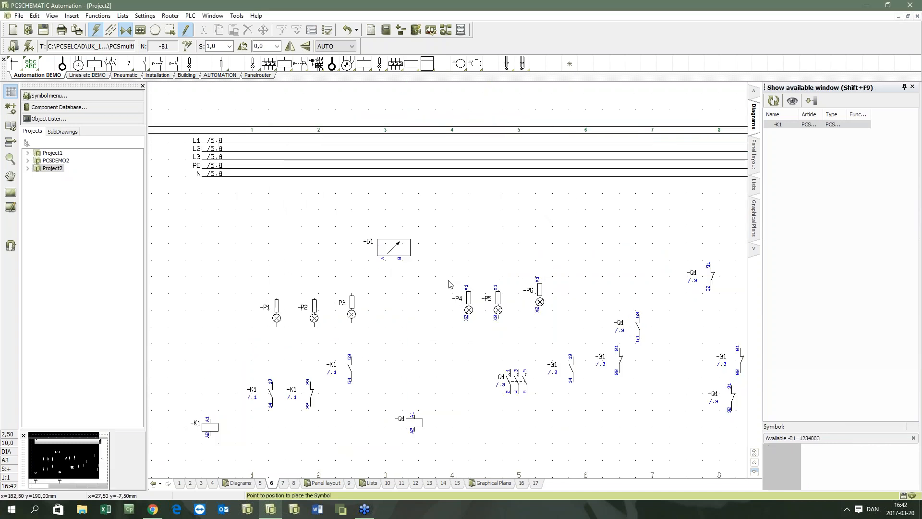
# Place a gadget in common state to the left of -B1 in the diagram with the name -B
pyautogui.scroll(2, 448, 284)
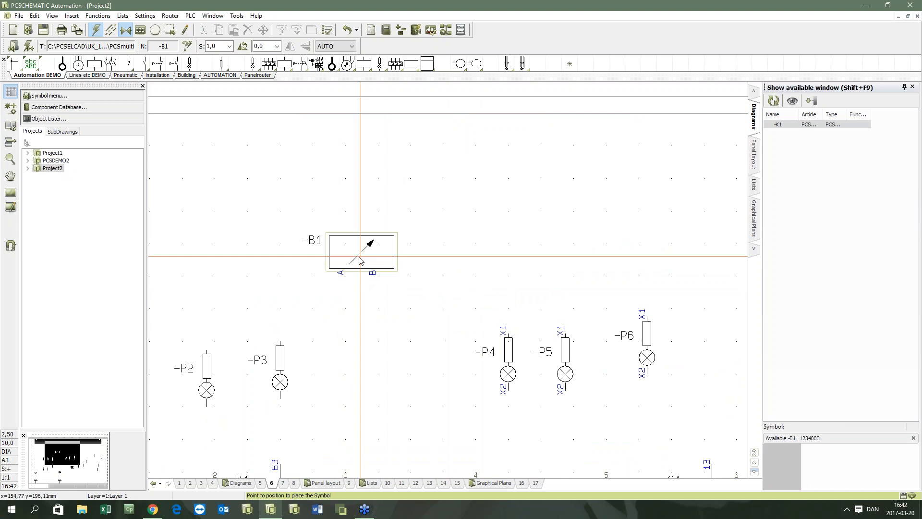
pyautogui.scroll(2, 359, 266)
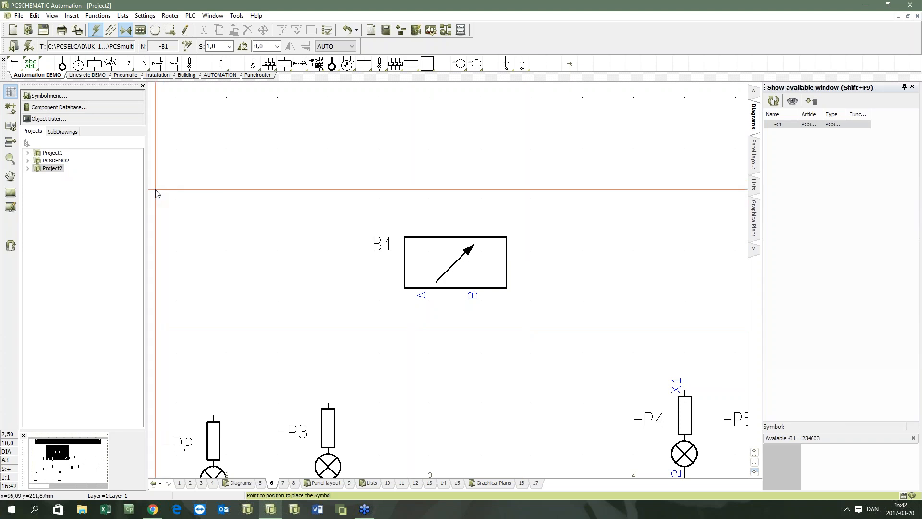
pyautogui.click(411, 62)
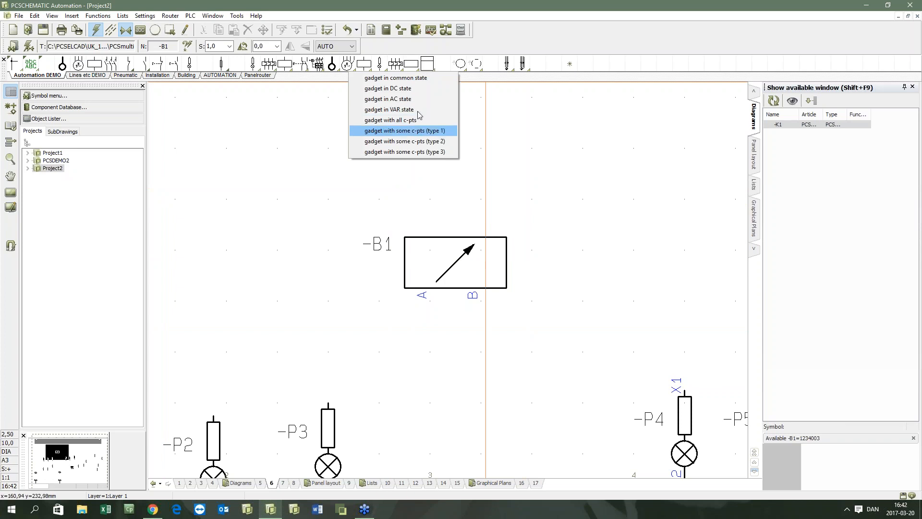
pyautogui.click(414, 82)
pyautogui.click(257, 246)
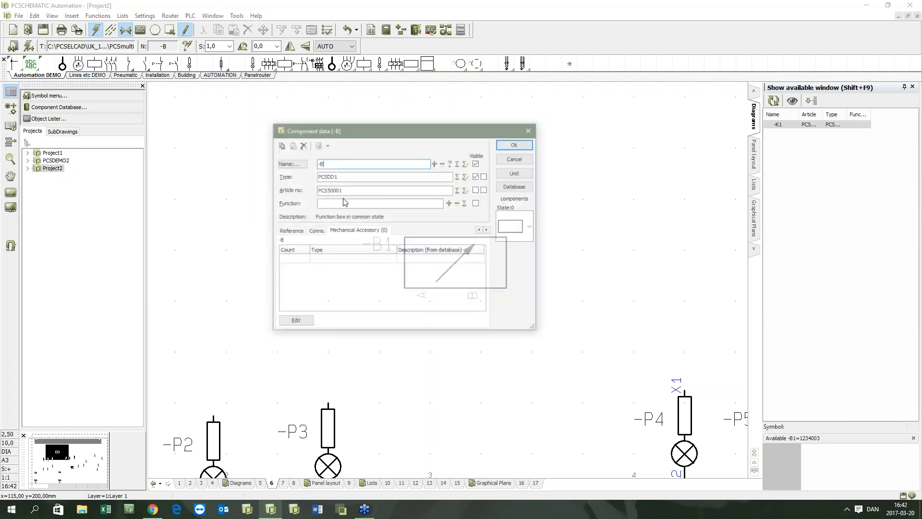
pyautogui.click(514, 145)
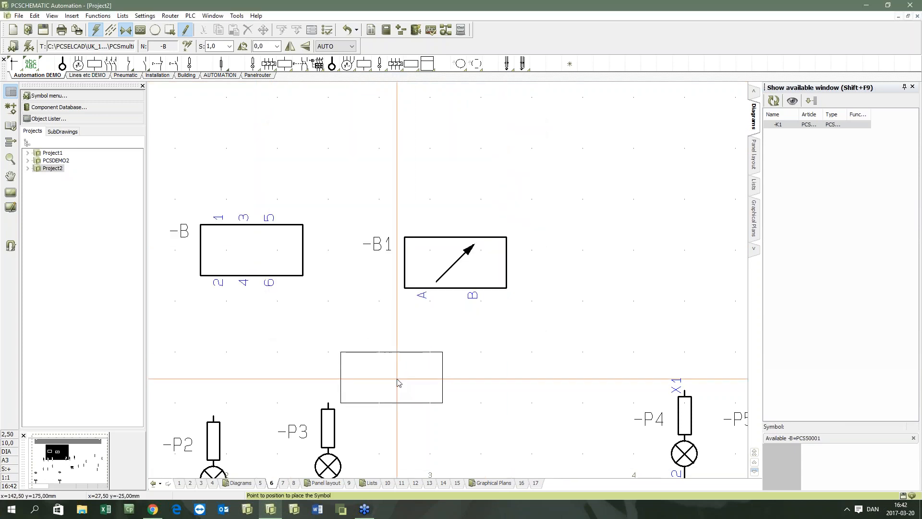
pyautogui.press('Escape')
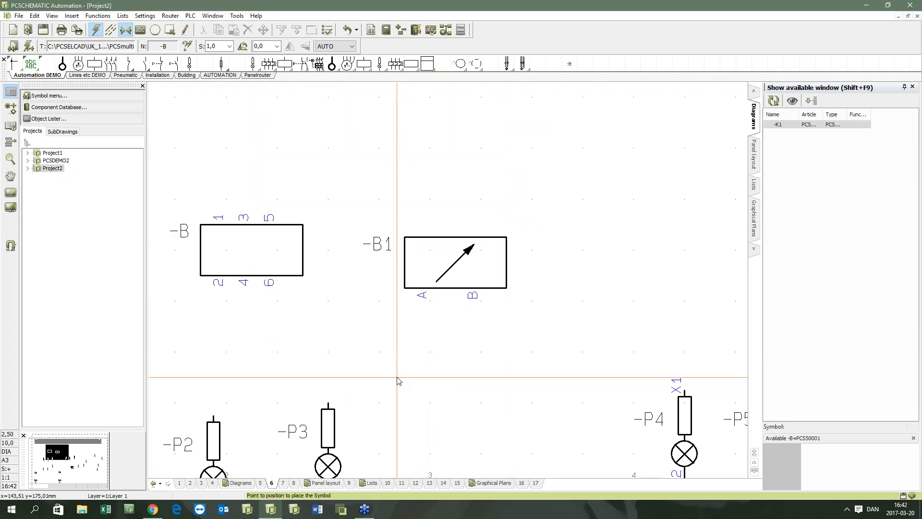
# Place a gadget with some c-pts (type 1) above and to the right of -B1, name it -B2, and align -B1 with -B
pyautogui.click(412, 65)
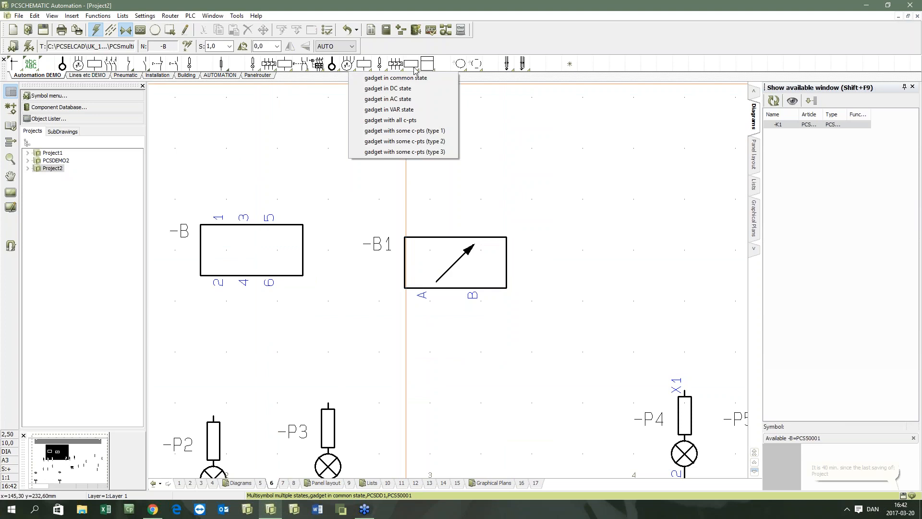
pyautogui.click(418, 140)
pyautogui.click(637, 204)
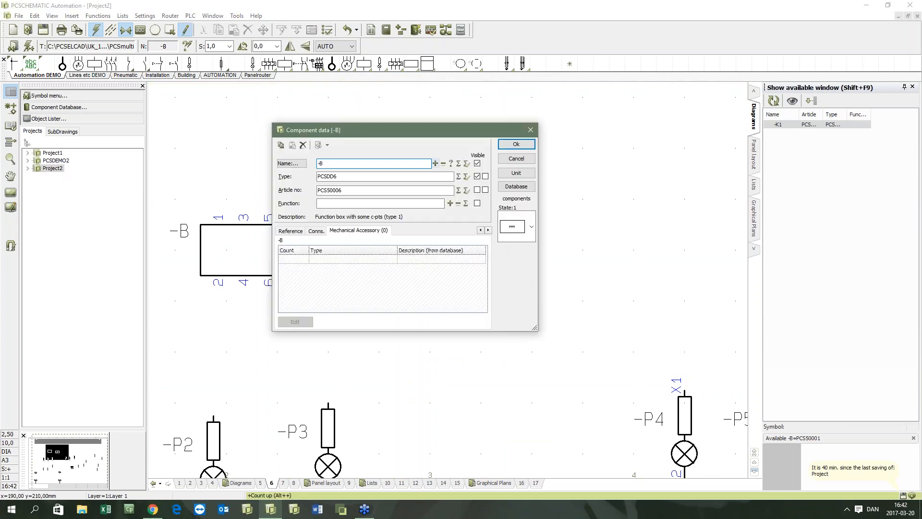
pyautogui.write('2')
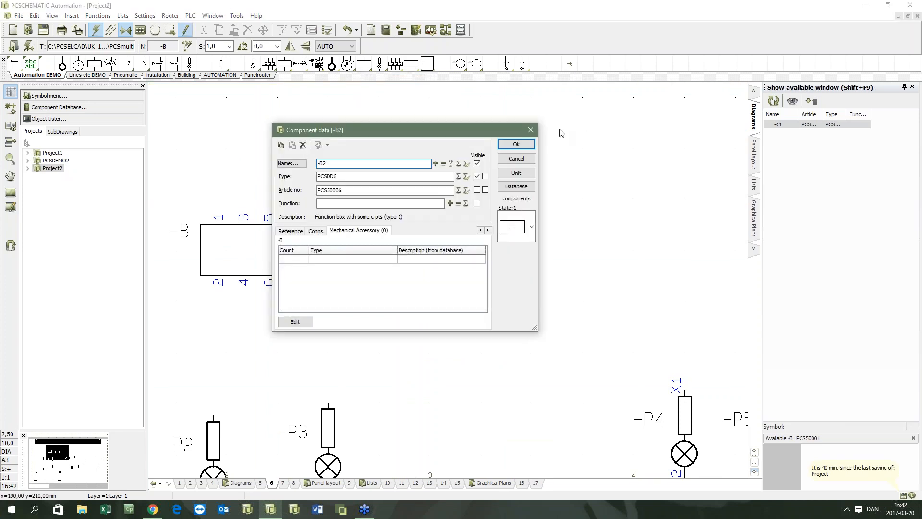
pyautogui.click(517, 144)
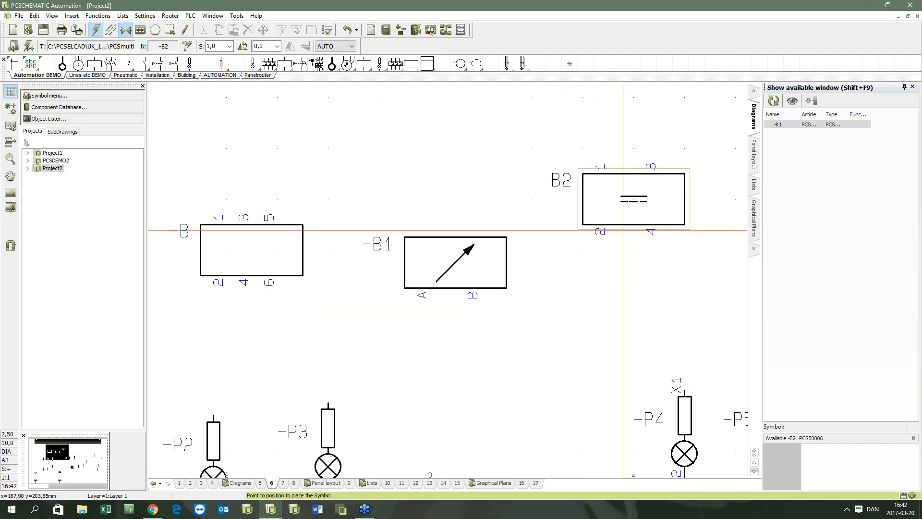
pyautogui.click(476, 267)
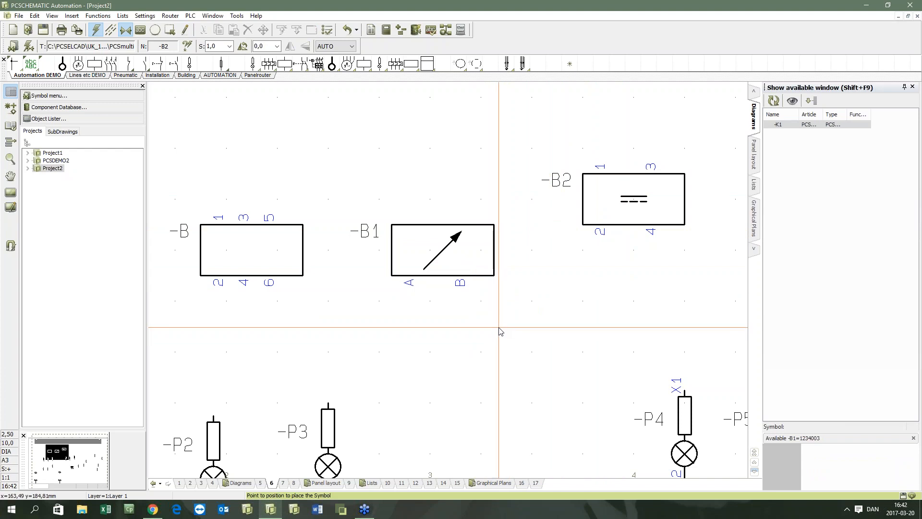
# Go to diagram page 7 and start a new component record with article number 12340005 and component kind PLC
pyautogui.press('Home')
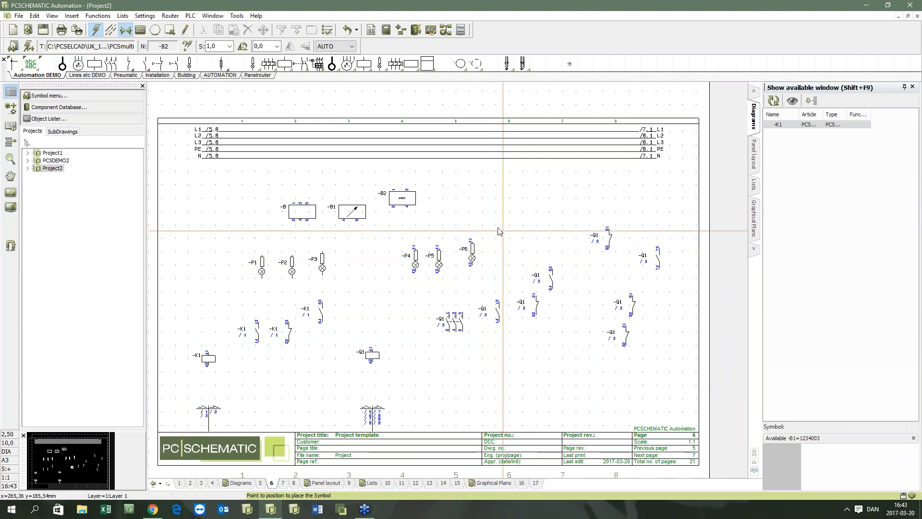
pyautogui.click(283, 482)
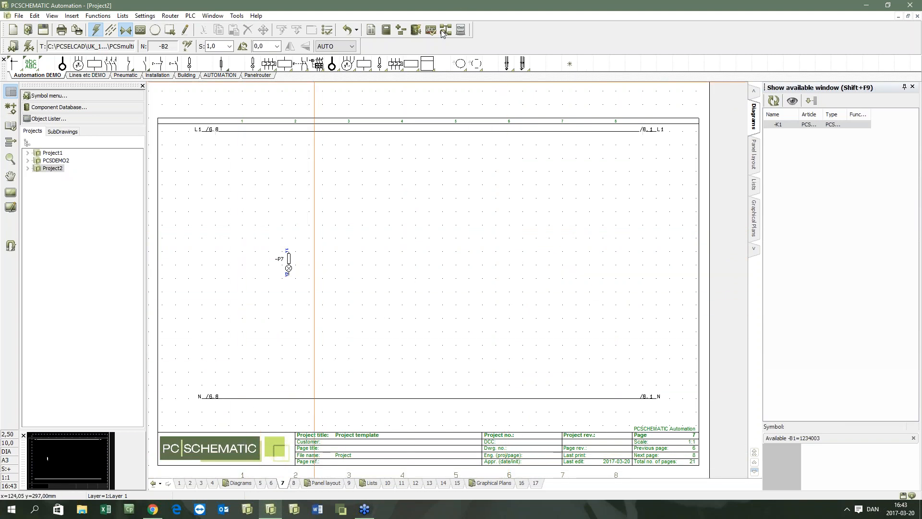
pyautogui.click(415, 31)
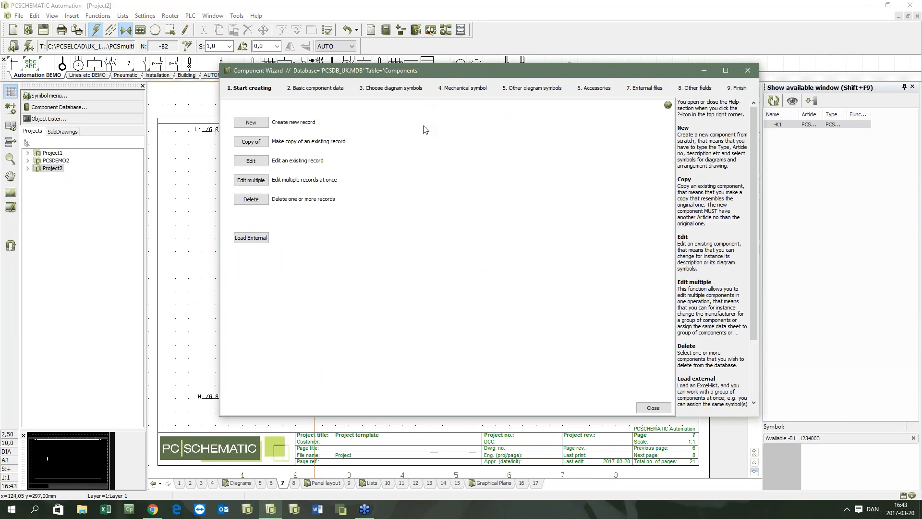
pyautogui.click(251, 122)
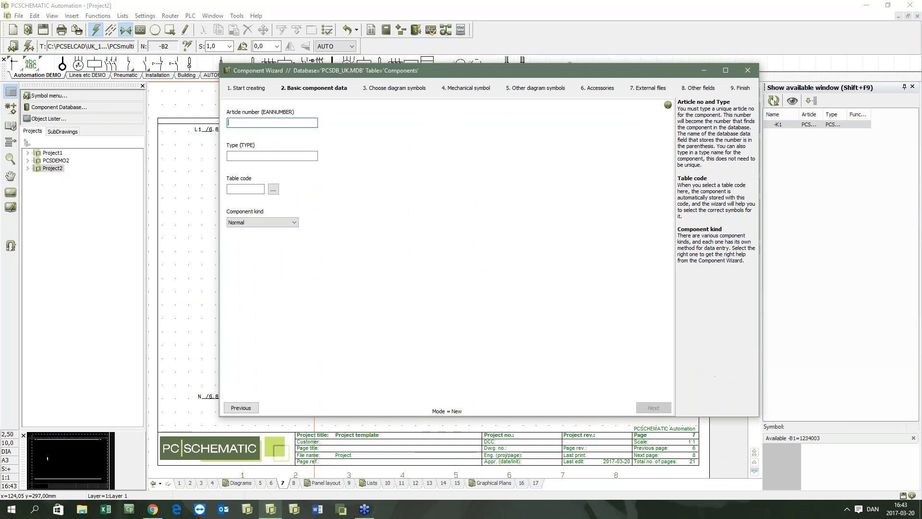
pyautogui.write('12340005')
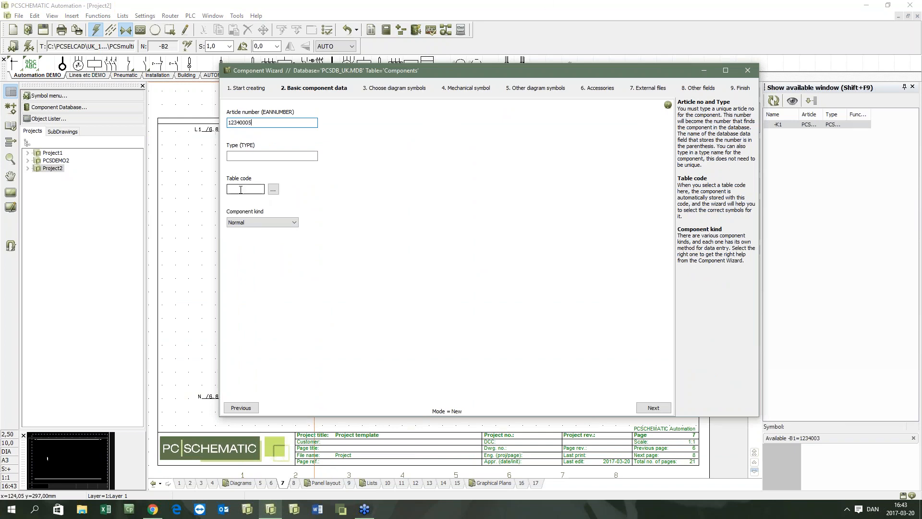
pyautogui.click(276, 223)
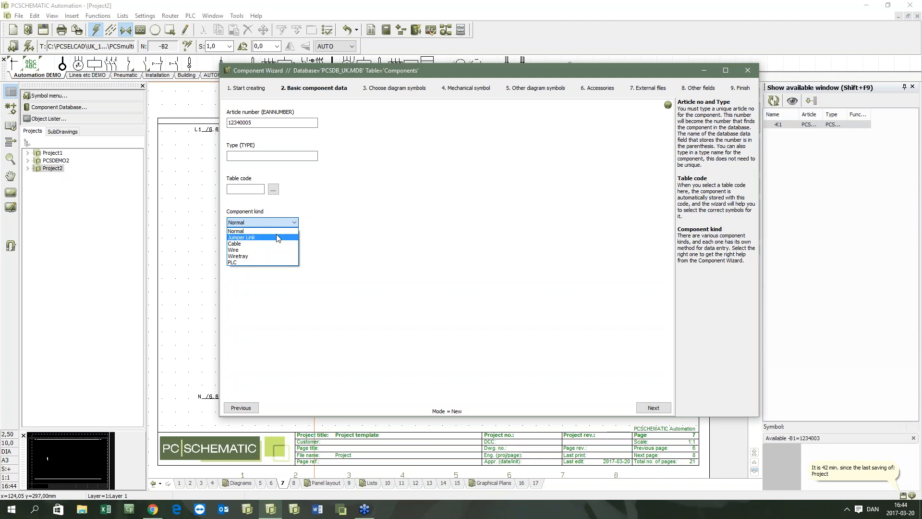
pyautogui.click(261, 263)
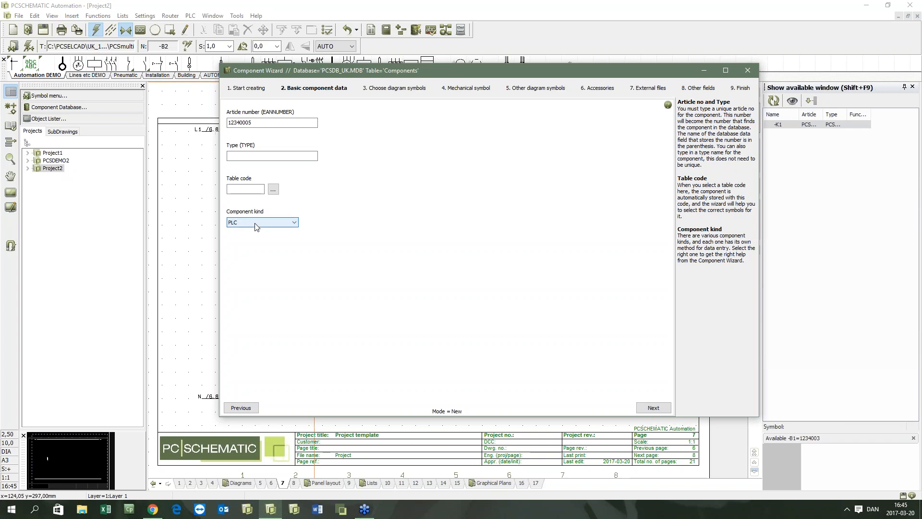
pyautogui.click(653, 408)
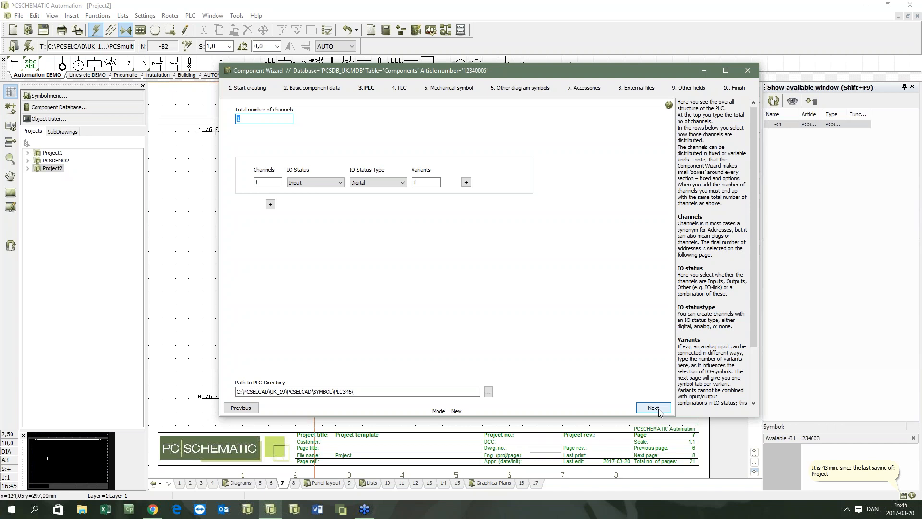
# Set the PLC's total number of channels to 8 and define all 8 as digital inputs
pyautogui.write('8')
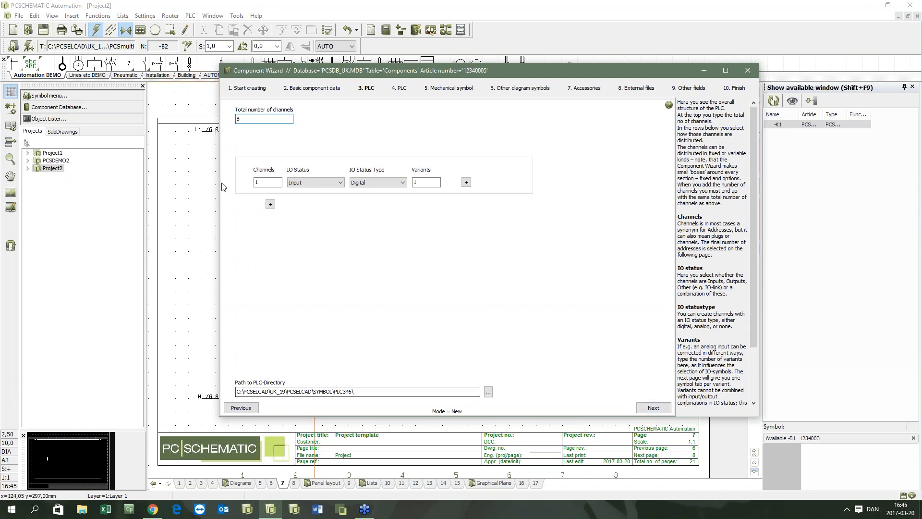
pyautogui.press('Tab')
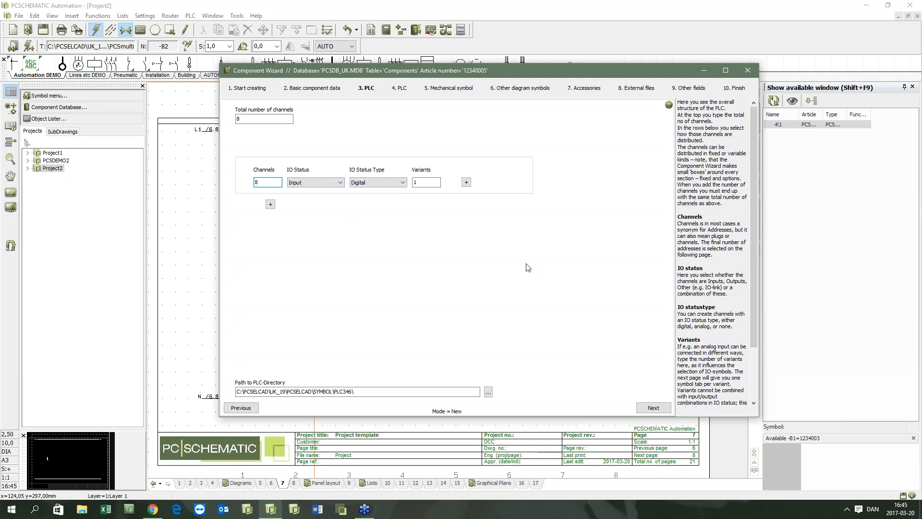
pyautogui.click(660, 411)
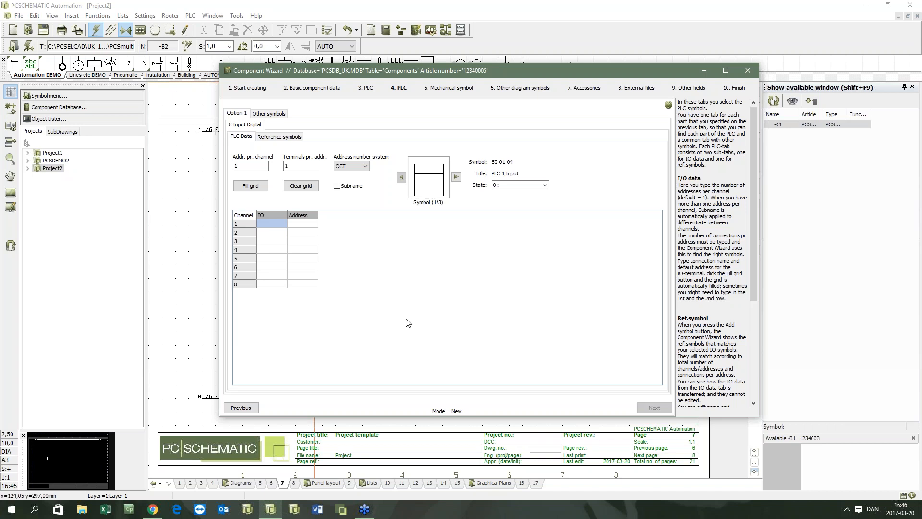
# Set 2 terminals per address and fill in channel 1 with IO 1, address I1, Term2 2 and Func2 +
pyautogui.doubleClick(294, 165)
pyautogui.press('BackSpace')
pyautogui.press('Tab')
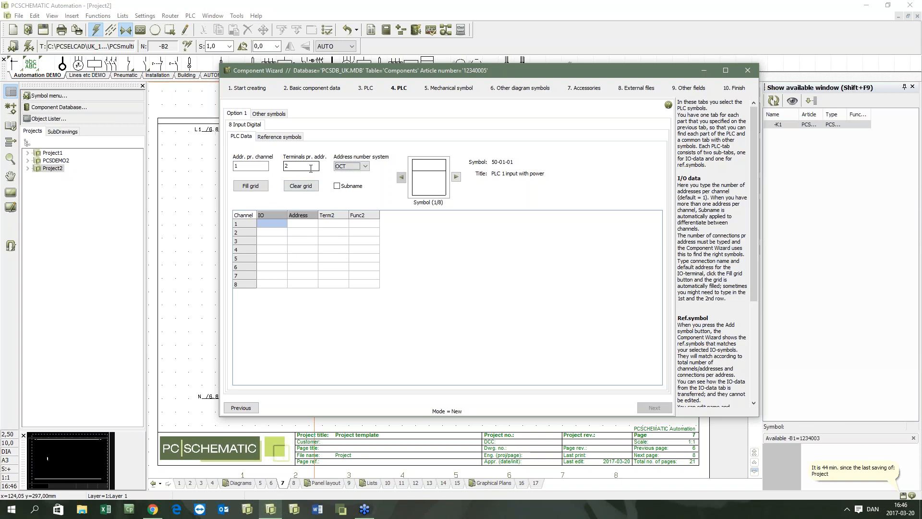
pyautogui.click(270, 225)
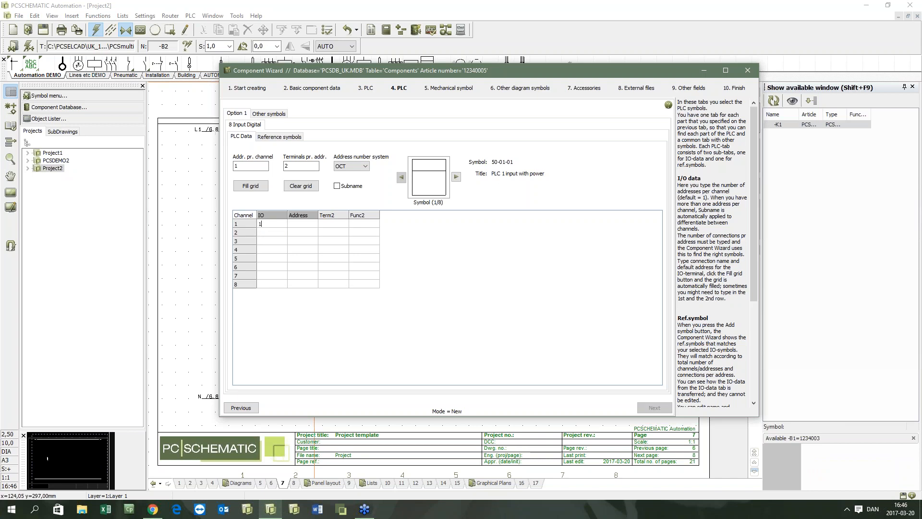
pyautogui.click(300, 224)
pyautogui.write('I1')
pyautogui.click(341, 227)
pyautogui.write('2')
pyautogui.click(358, 225)
pyautogui.click(357, 225)
pyautogui.write('+')
# Enter IO 3 and Term2 4 for channel 2, and fill the rest of the channel grid automatically
pyautogui.click(271, 233)
pyautogui.write('3')
pyautogui.click(325, 235)
pyautogui.write('4')
pyautogui.click(244, 186)
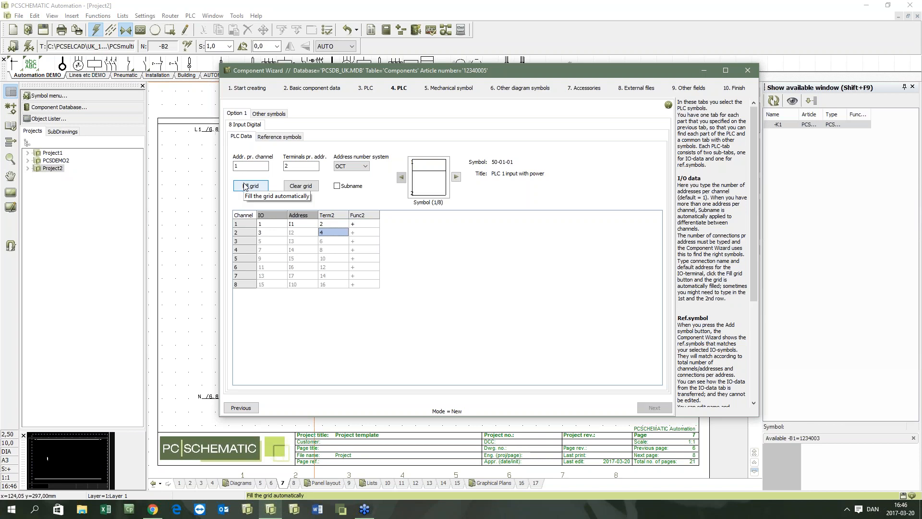
pyautogui.click(244, 185)
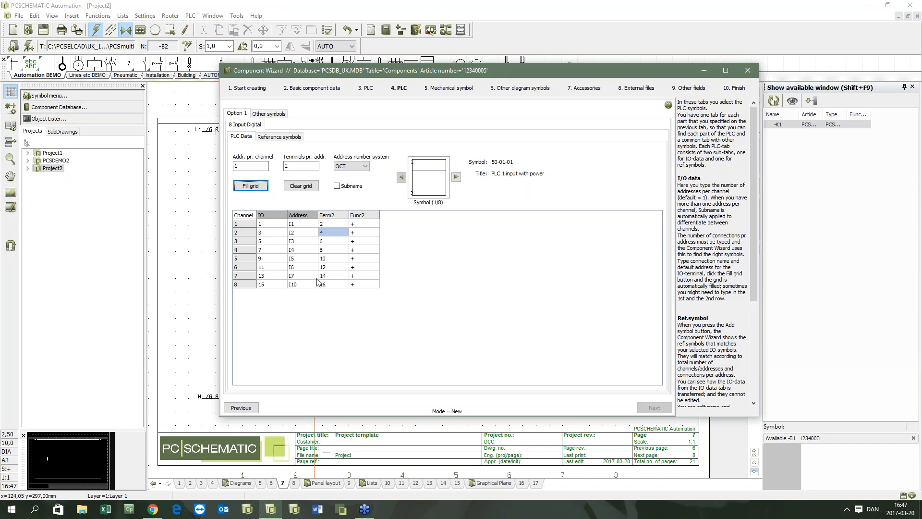
# Choose input symbol 50-01-90 (PLC 1 input and power) and set its state to 1: Plug and socket
pyautogui.click(456, 176)
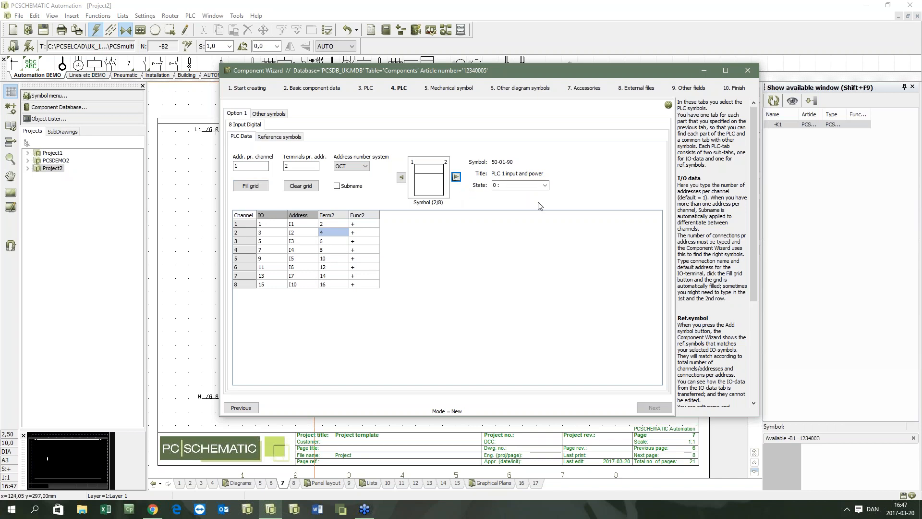
pyautogui.click(545, 185)
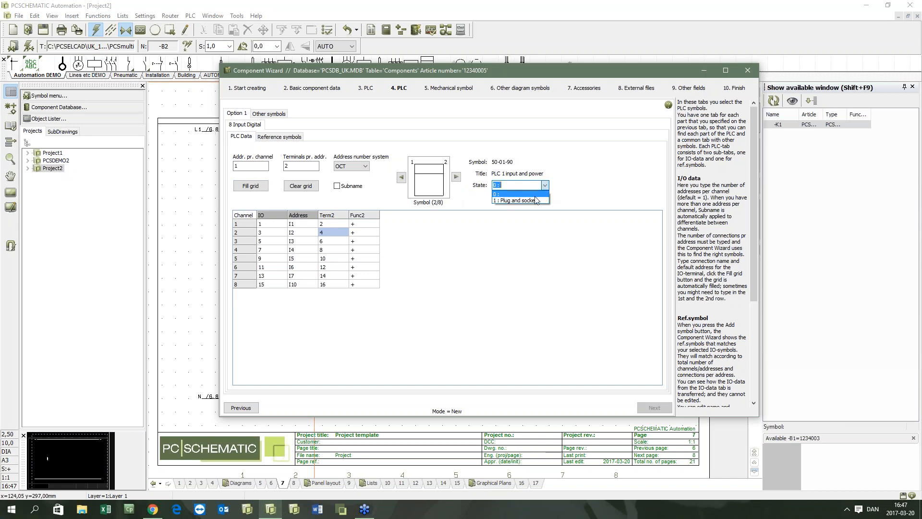
pyautogui.click(534, 201)
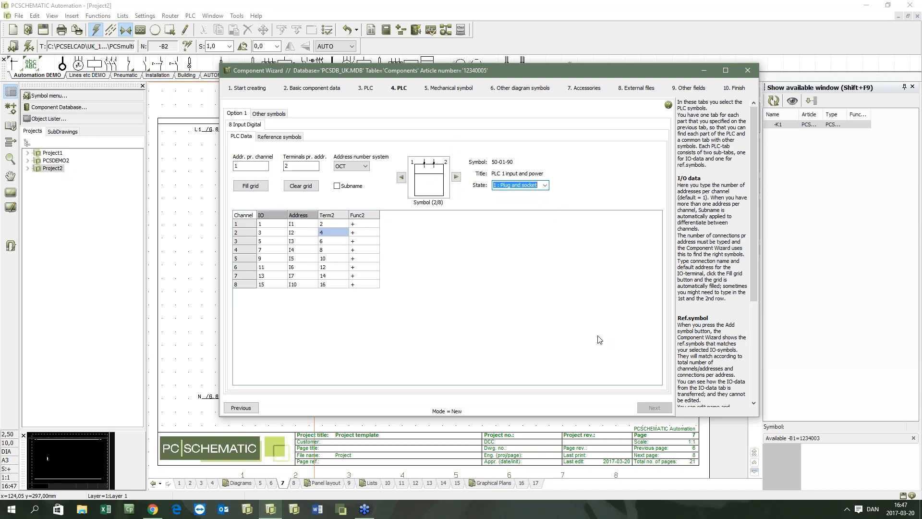
# Add PLCREF8I-1, with 8 inputs and individual power, as the reference symbol and review its connection list
pyautogui.click(281, 138)
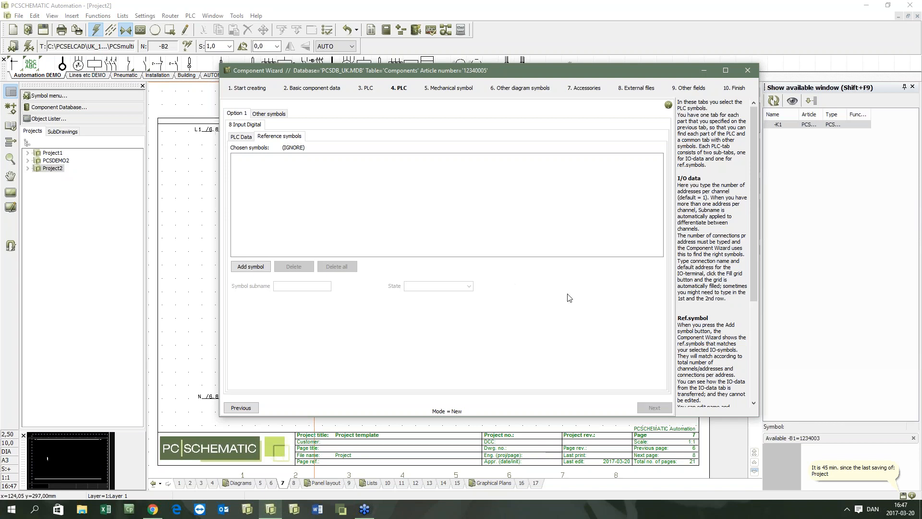
pyautogui.click(240, 269)
pyautogui.click(240, 268)
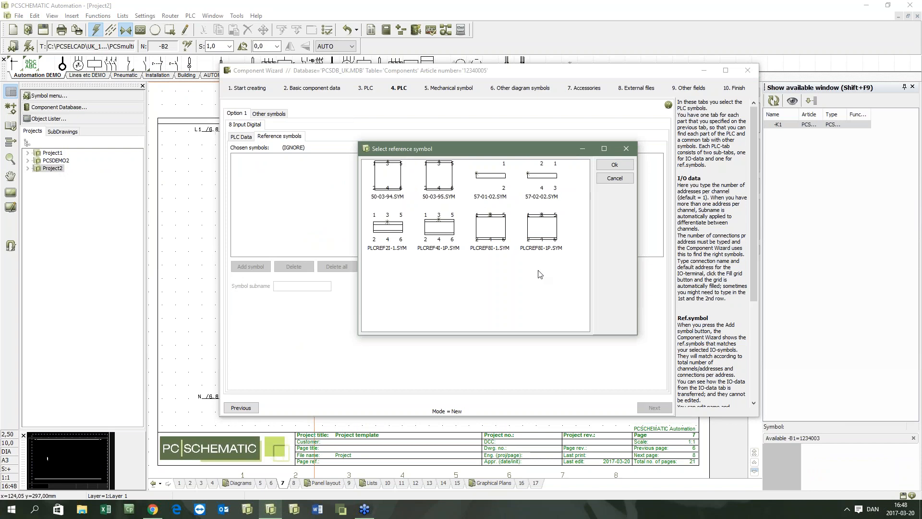
pyautogui.click(406, 173)
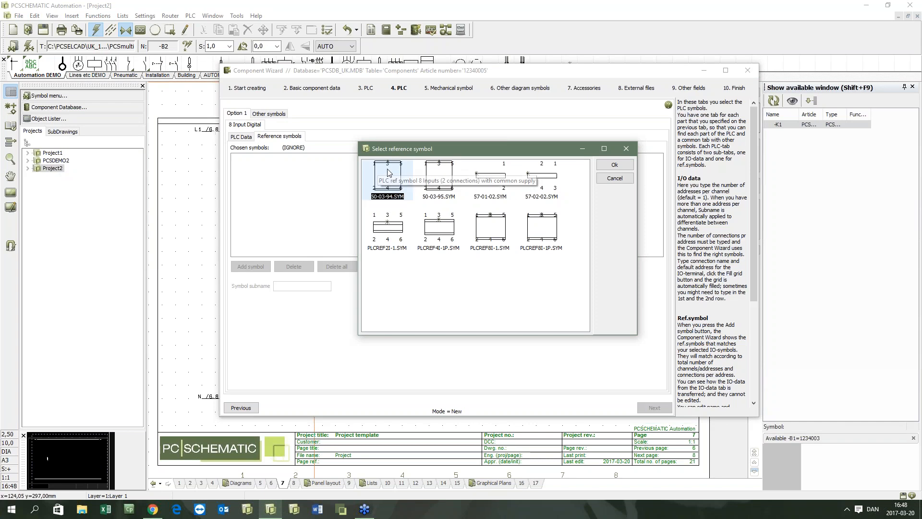
pyautogui.click(496, 232)
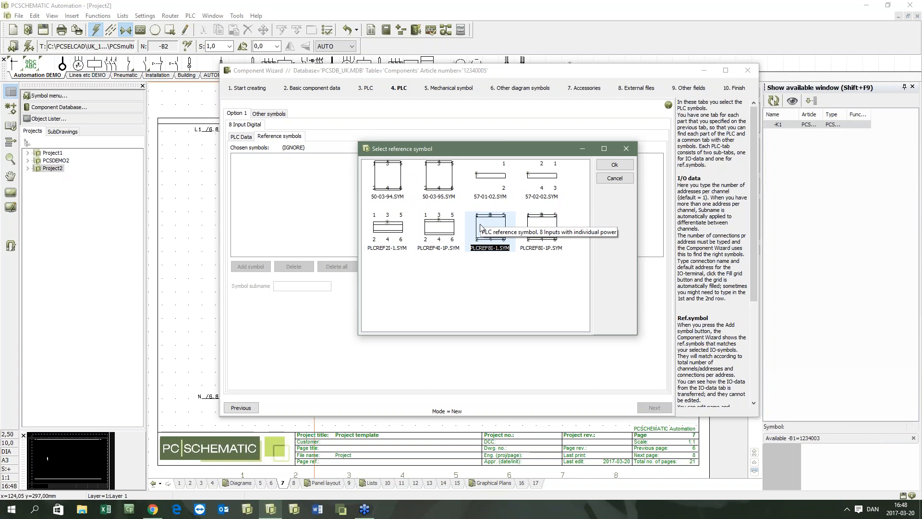
pyautogui.click(555, 234)
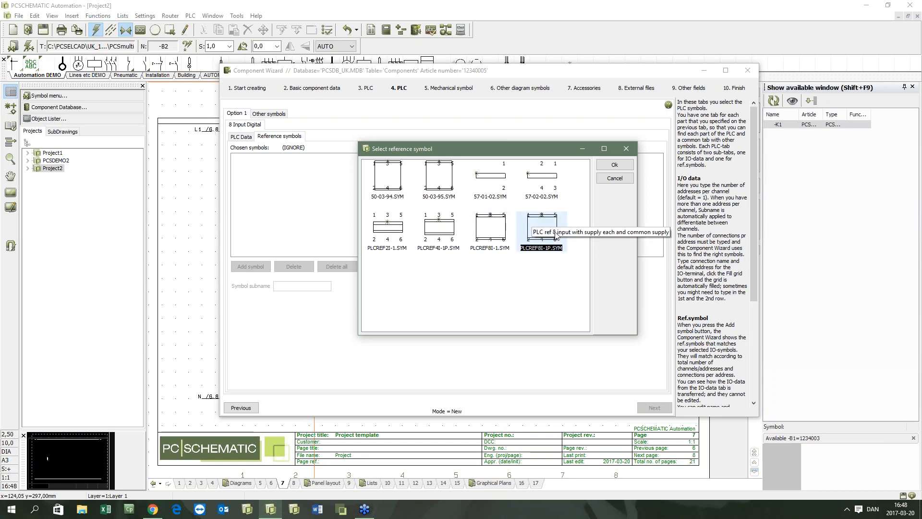
pyautogui.click(486, 227)
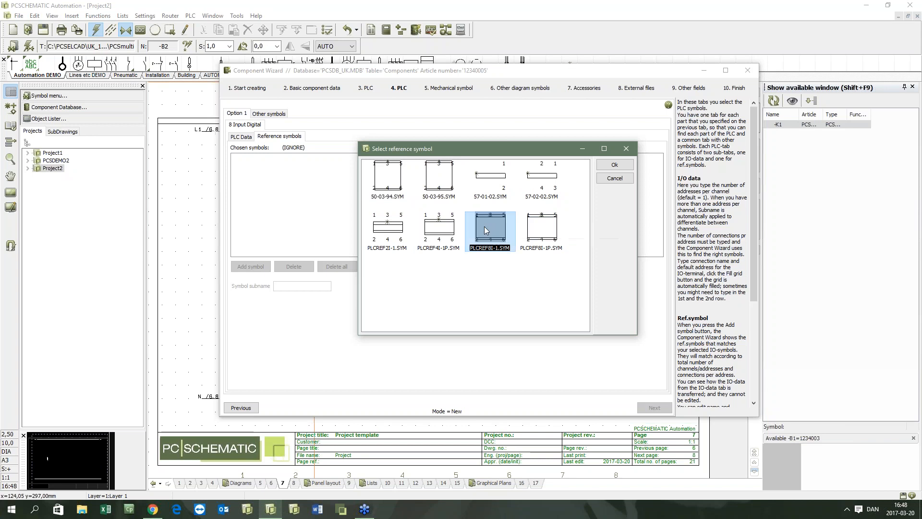
pyautogui.doubleClick(485, 229)
pyautogui.click(262, 168)
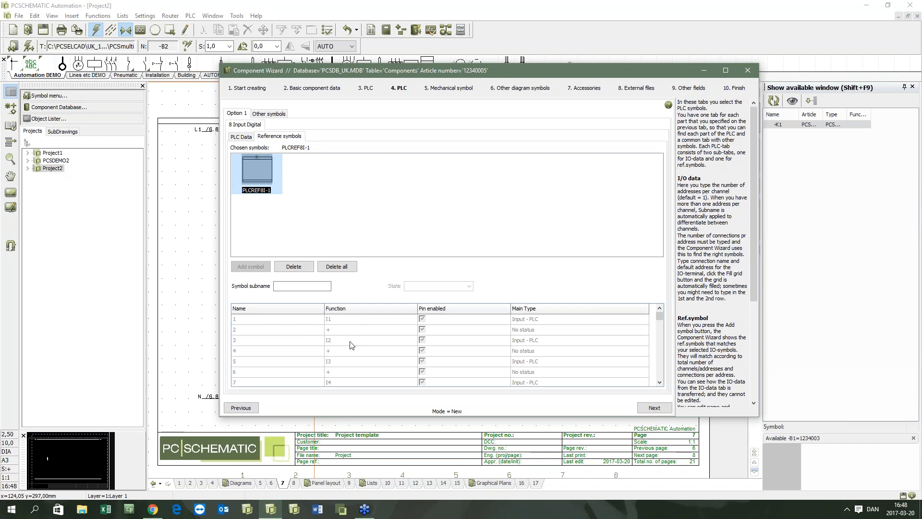
pyautogui.scroll(-4, 267, 348)
# Finish the record for PLC 12340005, leaving mechanical symbol, other symbols, accessories, external files and other fields empty
pyautogui.click(663, 409)
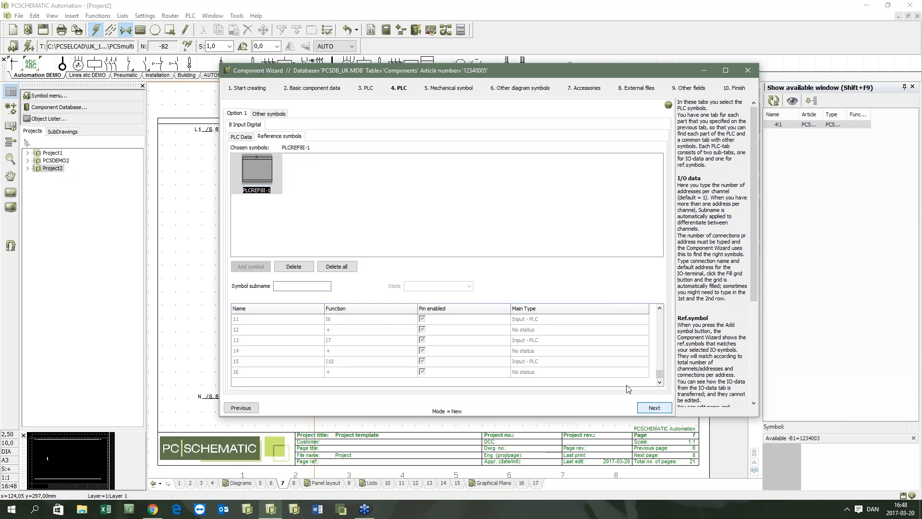
pyautogui.click(665, 412)
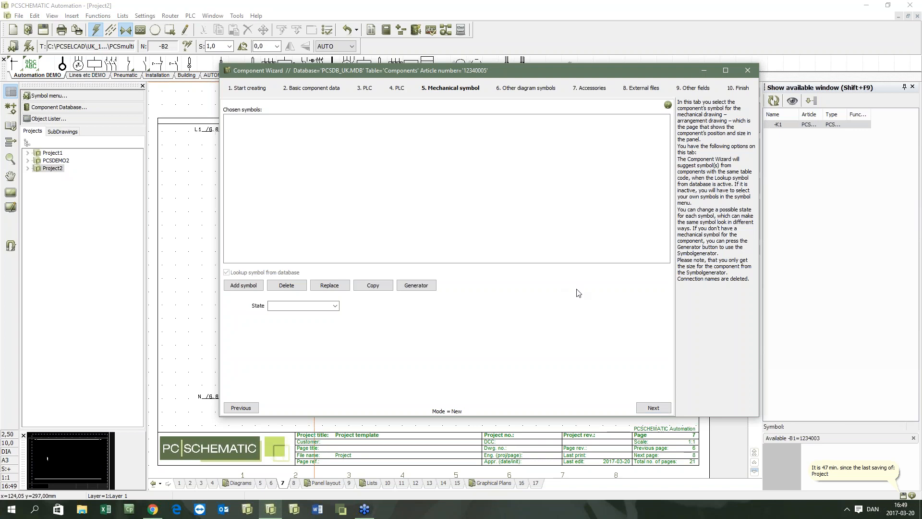
pyautogui.click(653, 408)
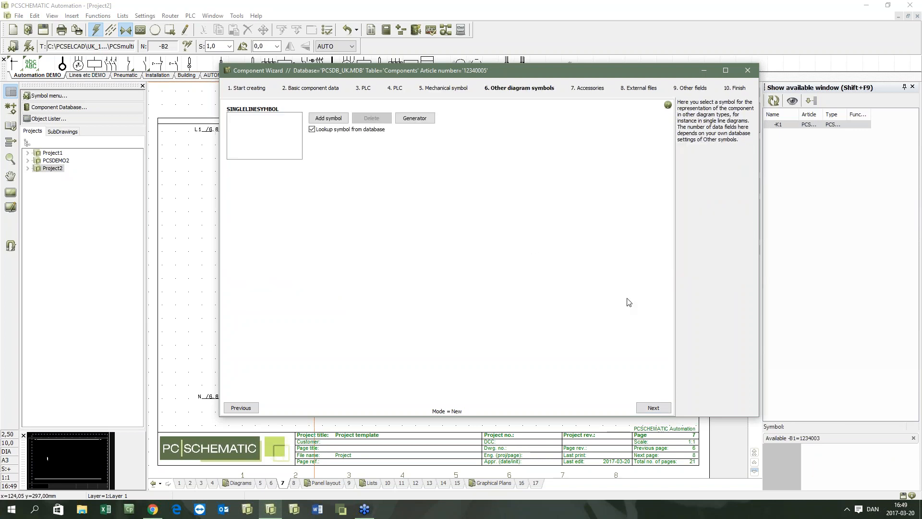
pyautogui.click(654, 408)
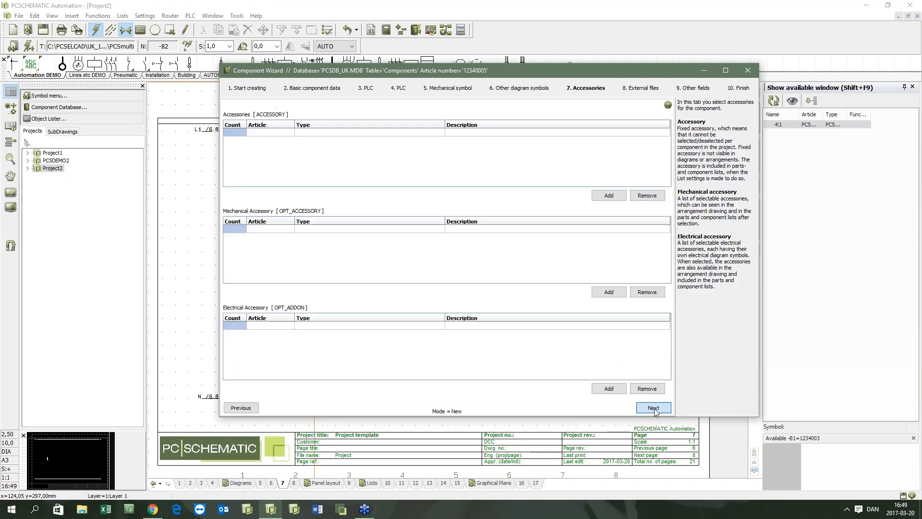
pyautogui.click(653, 408)
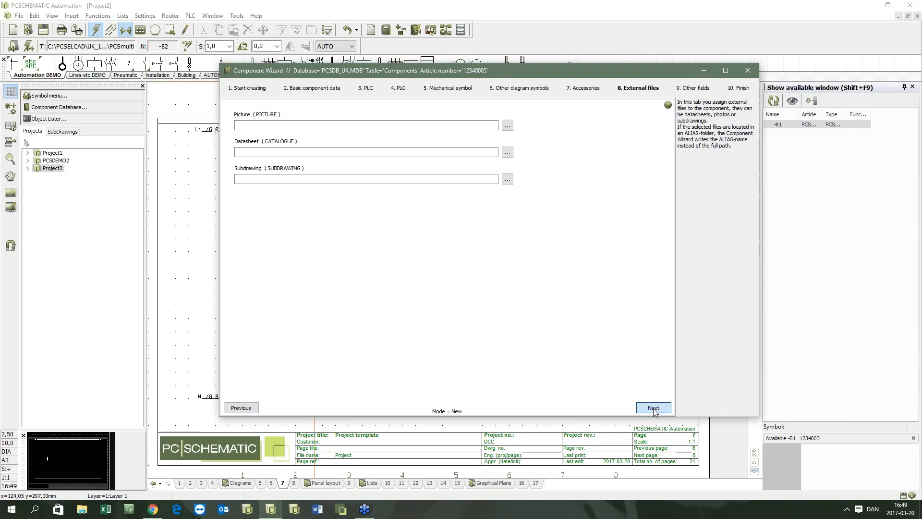
pyautogui.click(653, 408)
pyautogui.click(653, 407)
pyautogui.click(653, 407)
pyautogui.click(652, 407)
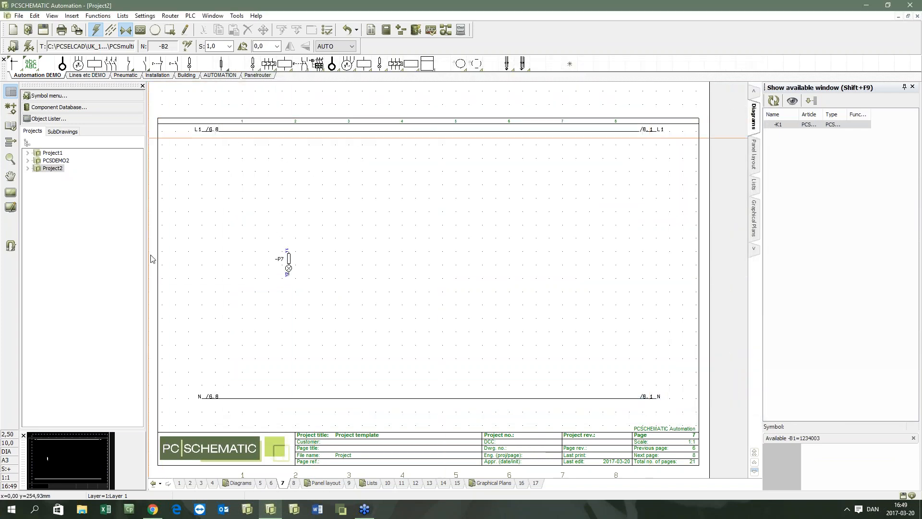
# Place component 12340005's PLC reference symbol in the diagram as -K2, and place all its input symbols in a row below it
pyautogui.click(58, 110)
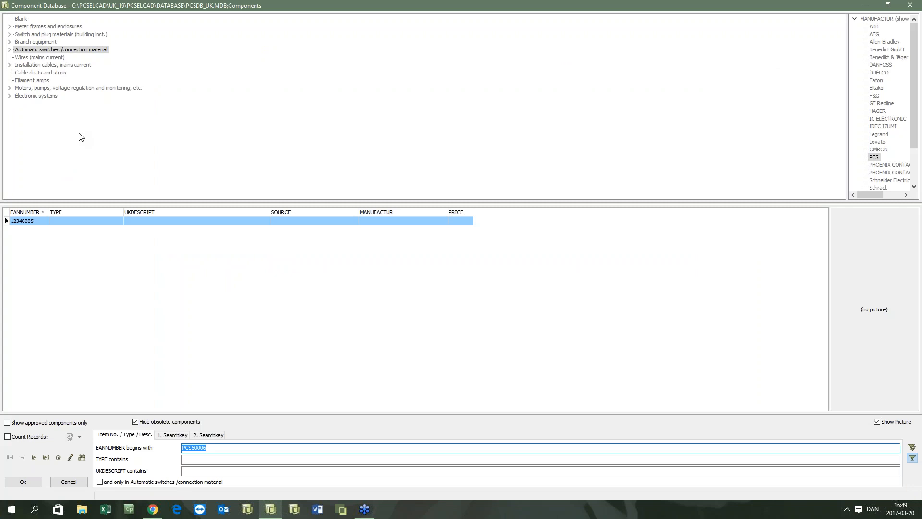
pyautogui.doubleClick(29, 221)
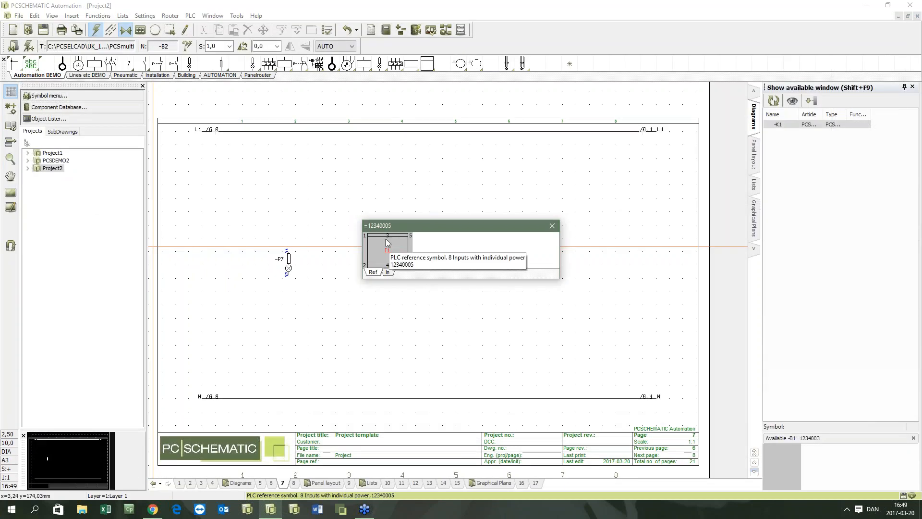
pyautogui.click(390, 245)
pyautogui.click(413, 163)
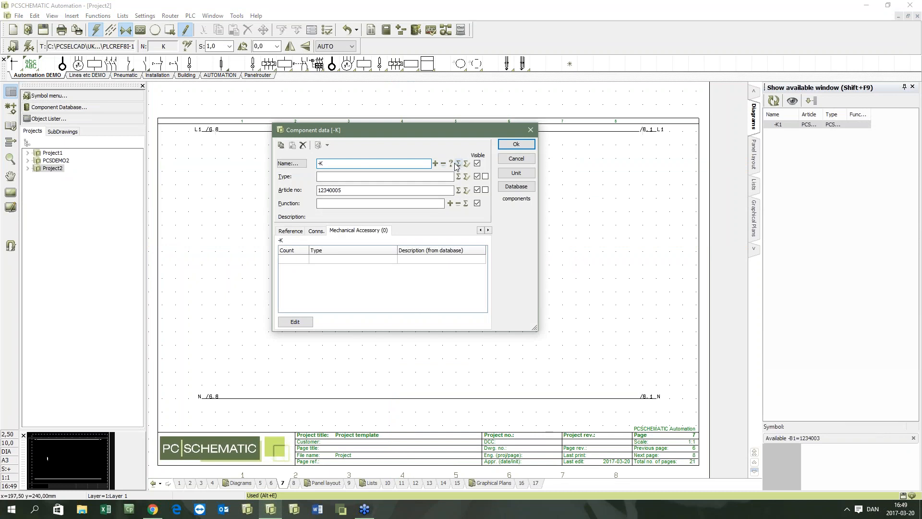
pyautogui.write('2')
pyautogui.click(516, 144)
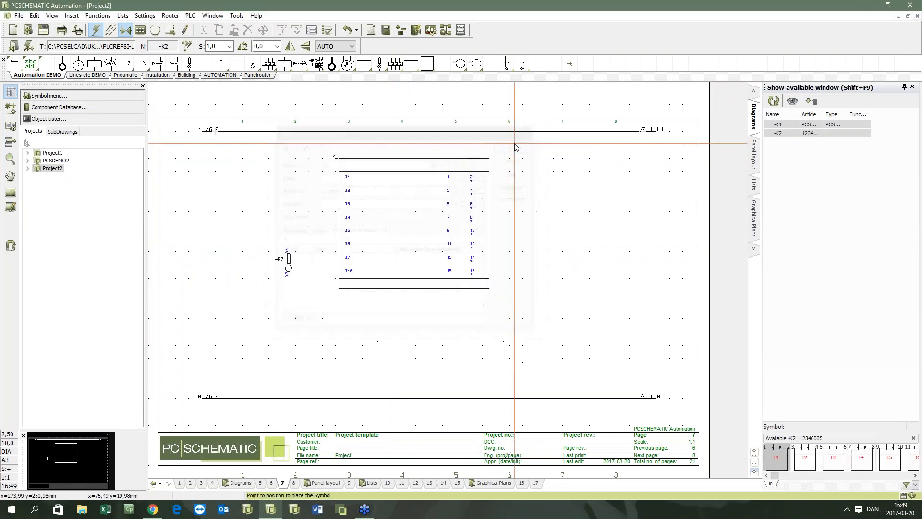
pyautogui.click(785, 462)
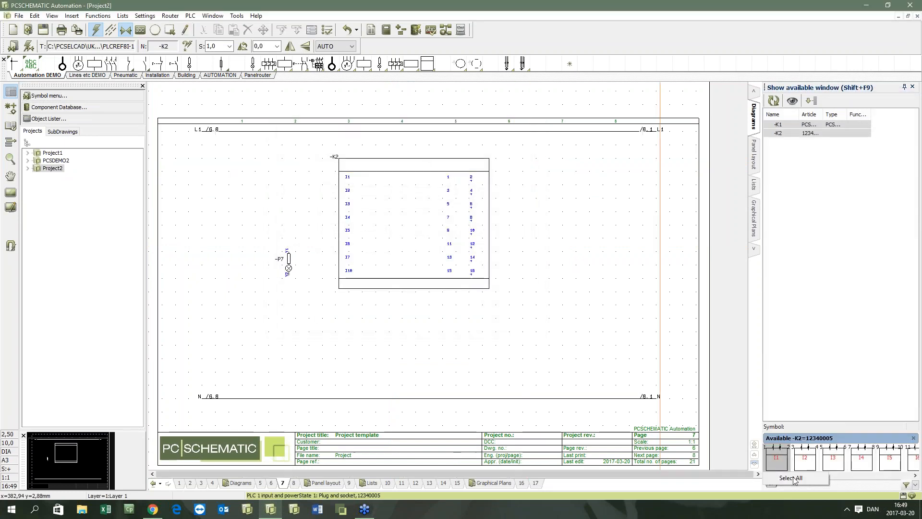
pyautogui.click(310, 320)
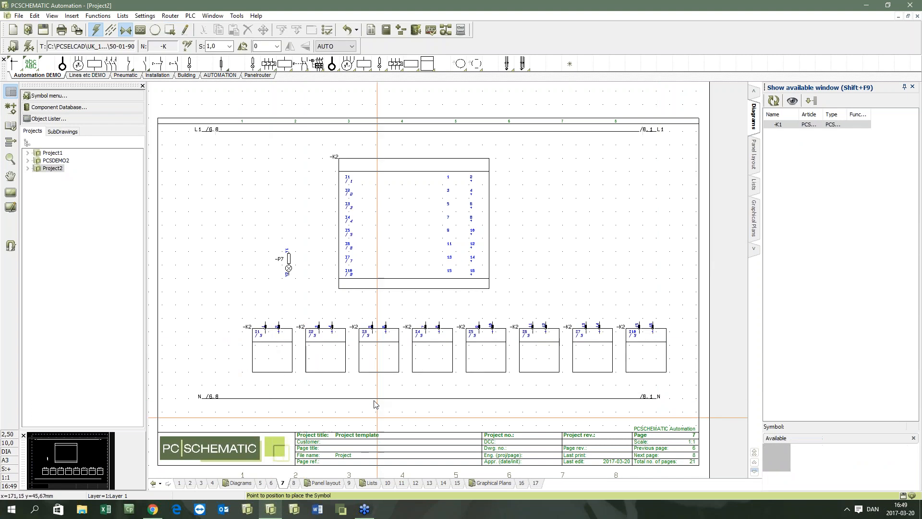
# Give connection I1 the description "alarm 1" in the component data of the first -K2 input symbol
pyautogui.doubleClick(272, 353)
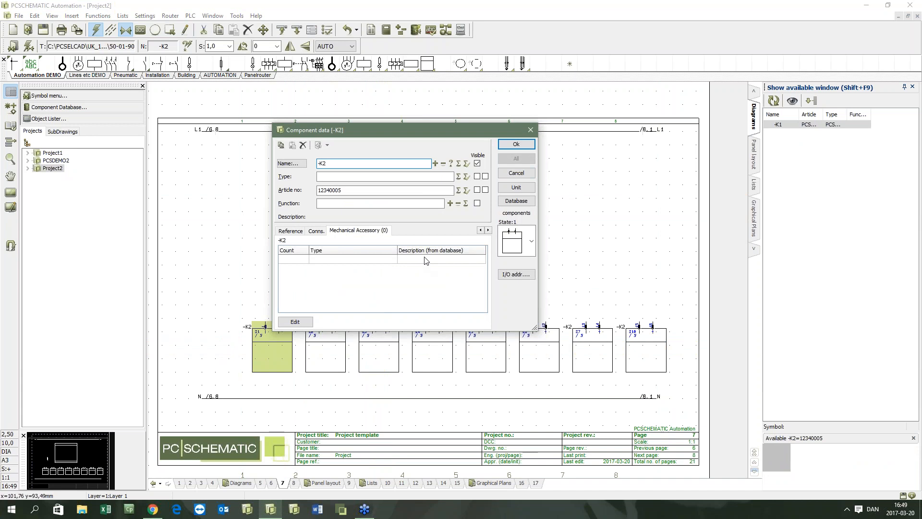
pyautogui.click(314, 231)
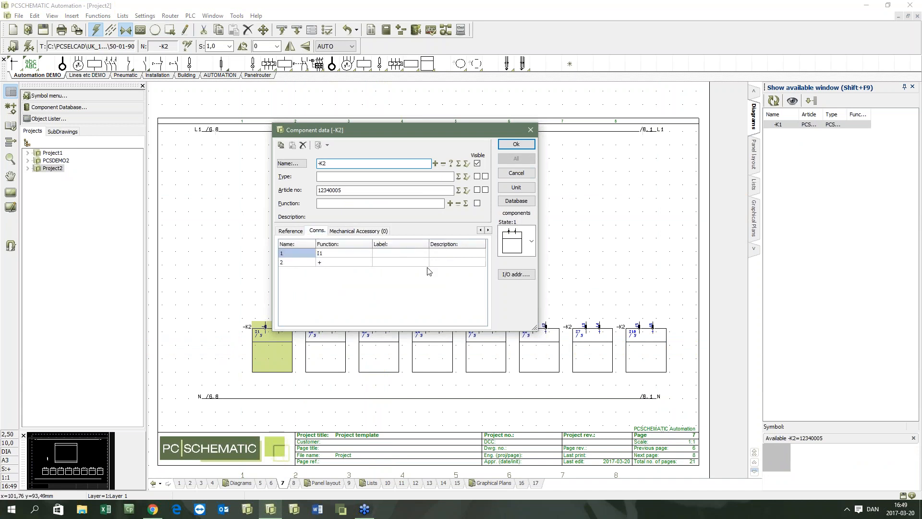
pyautogui.click(451, 253)
pyautogui.write('alarm 1')
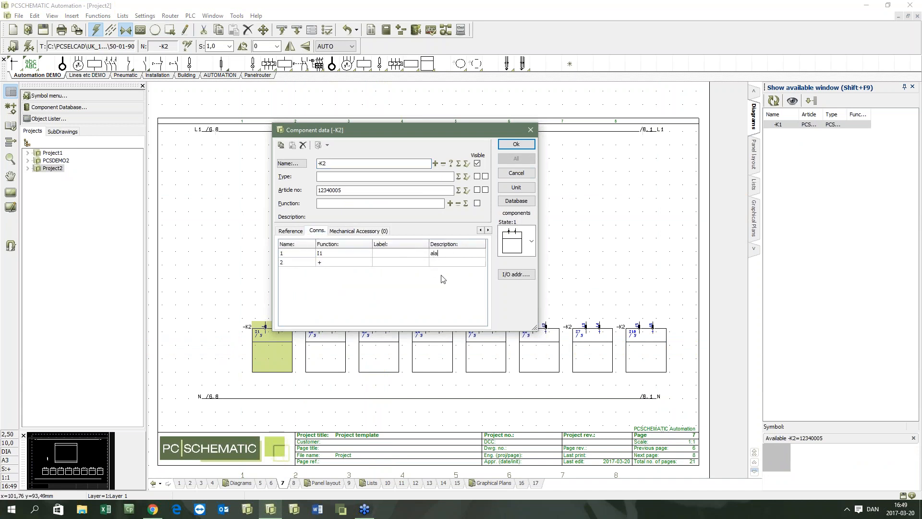
pyautogui.click(516, 144)
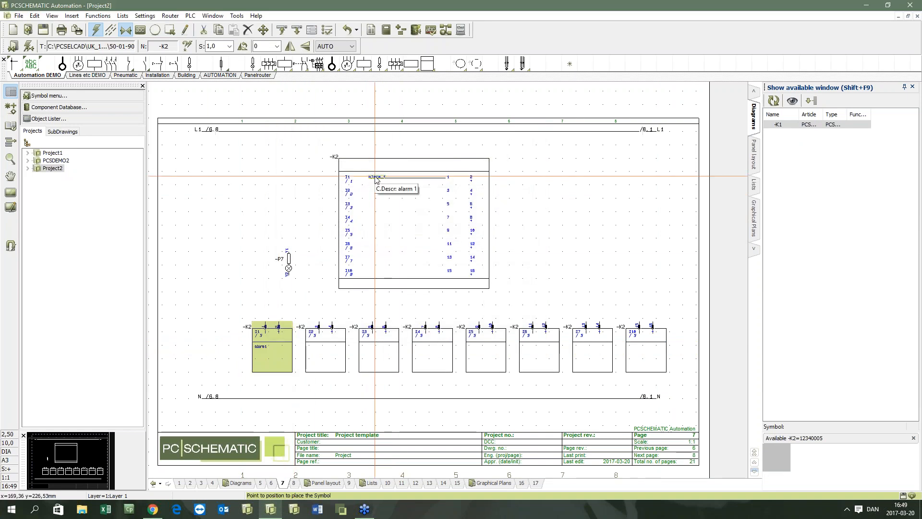
# Give connection I2 the description "alarm 2" in the component data of the -K2 reference symbol
pyautogui.doubleClick(410, 239)
pyautogui.click(424, 271)
pyautogui.write('aka')
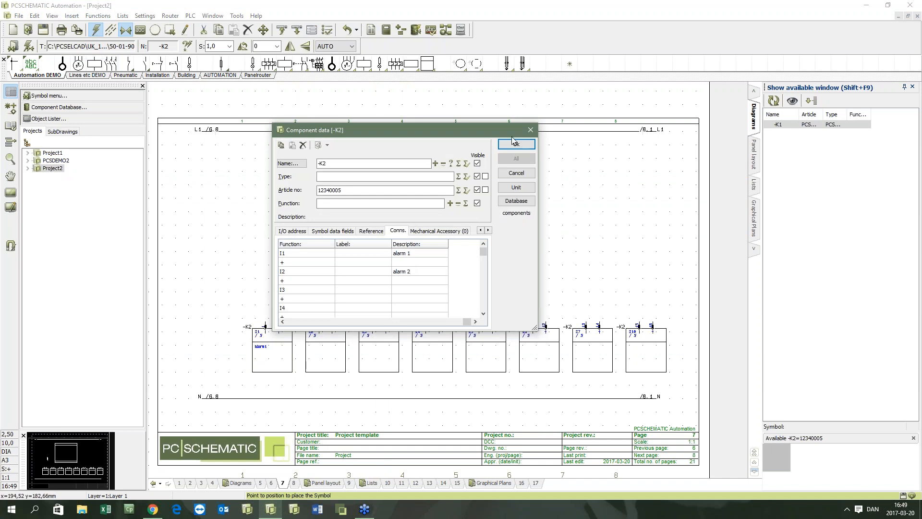
pyautogui.click(513, 144)
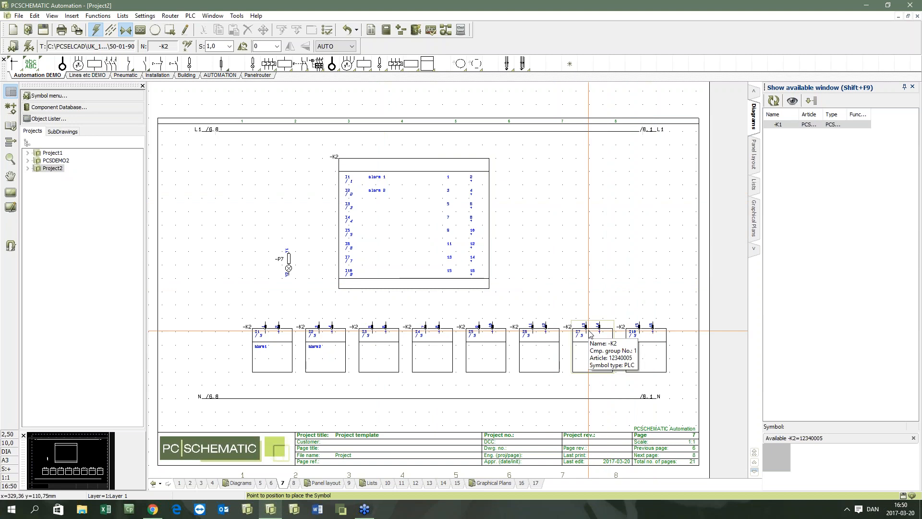
# Create a new database record with article number 12340006 and component kind PLC in the Component Wizard
pyautogui.click(416, 34)
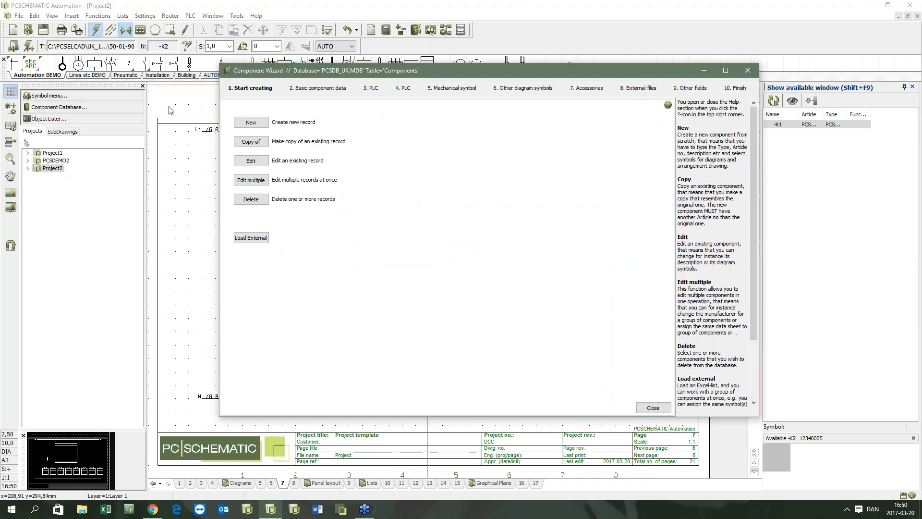
pyautogui.click(250, 124)
pyautogui.write('123')
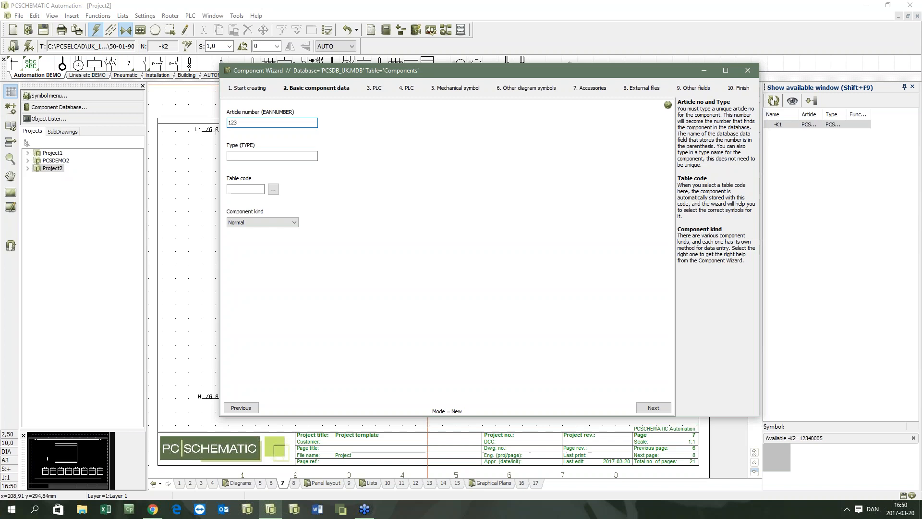
pyautogui.write('4000')
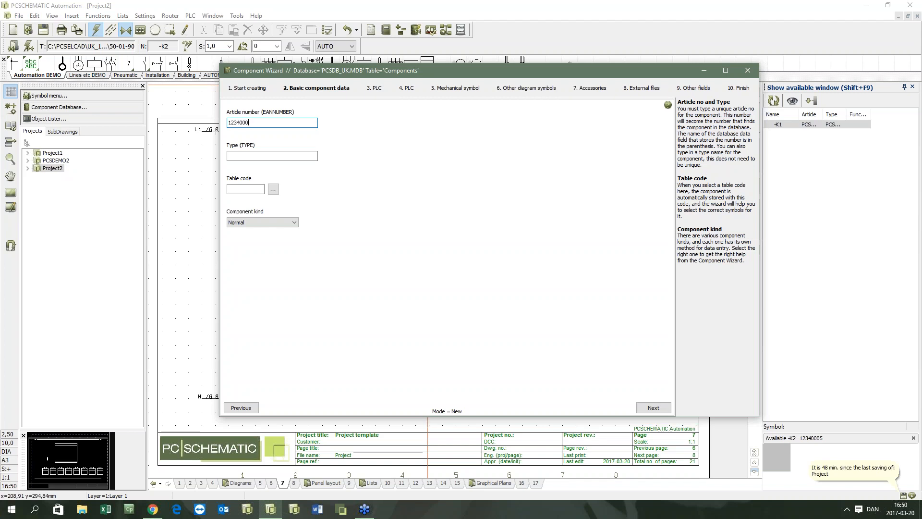
pyautogui.click(261, 222)
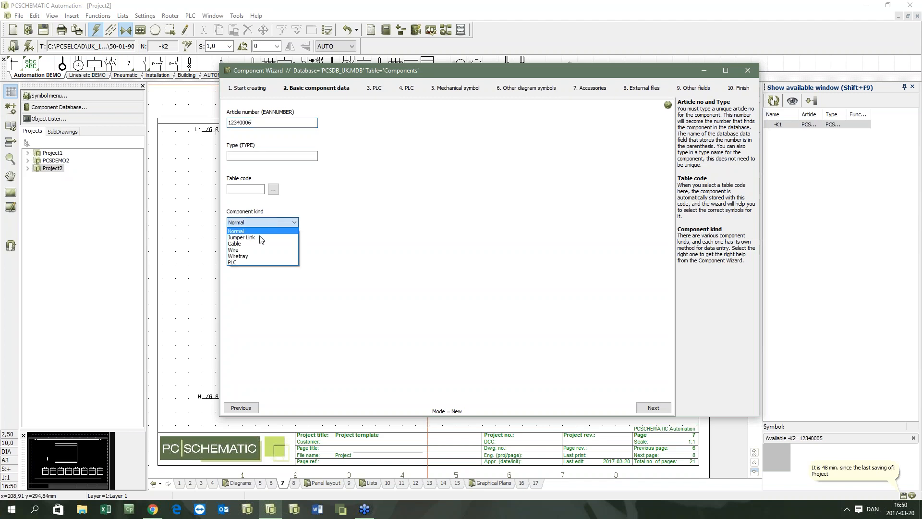
pyautogui.click(252, 262)
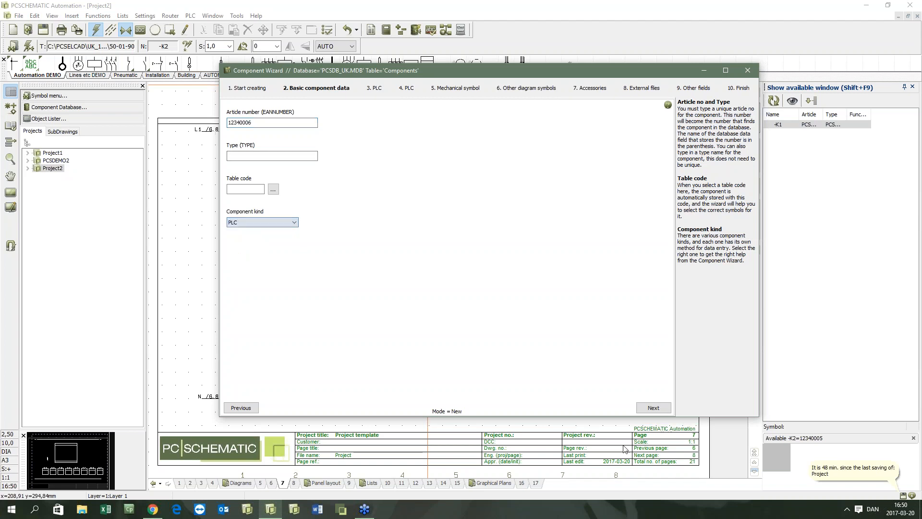
pyautogui.click(653, 407)
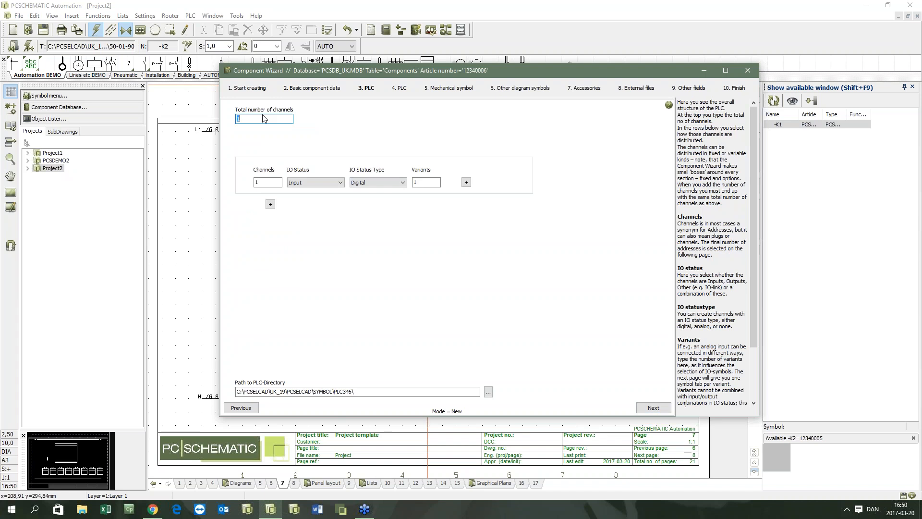
# Define the PLC with 8 channels in total, all 8 as analog inputs with 2 variants
pyautogui.write('8')
pyautogui.moveTo(261, 182); pyautogui.dragTo(247, 182)
pyautogui.click(379, 183)
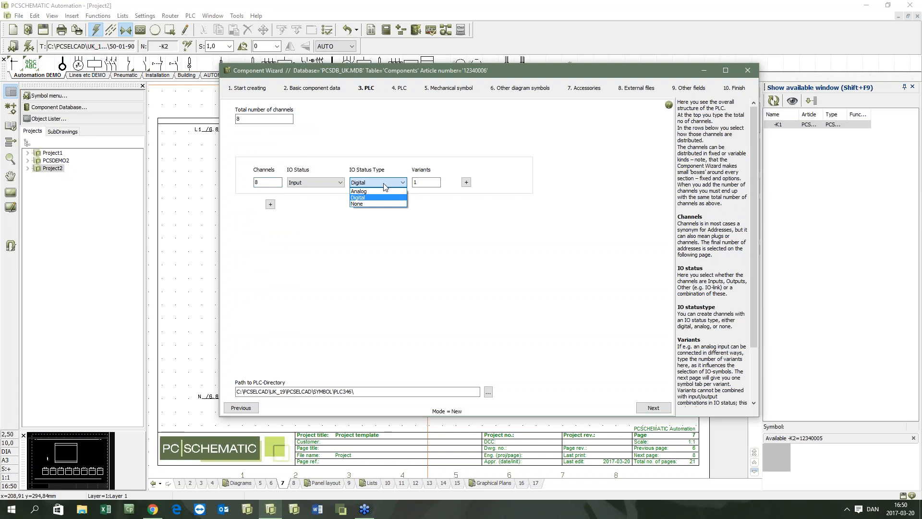
pyautogui.click(381, 190)
pyautogui.press('Tab')
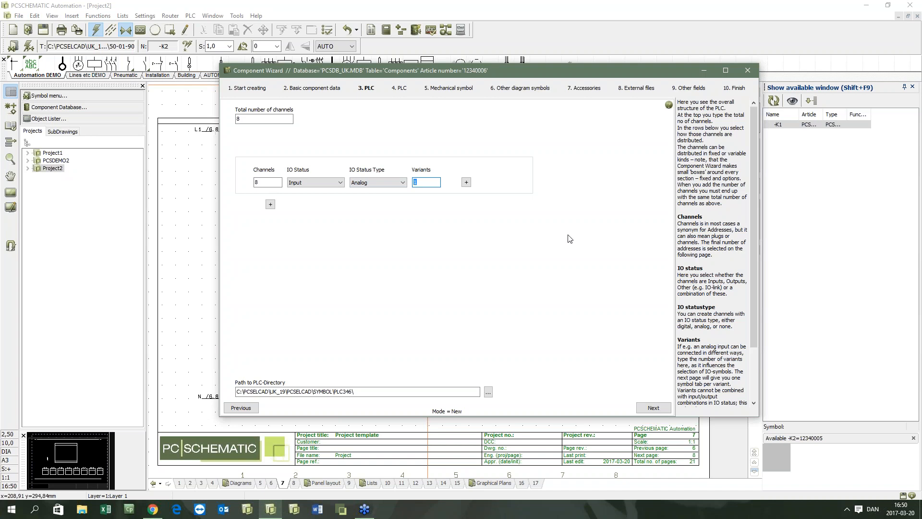
pyautogui.write('2')
pyautogui.click(657, 412)
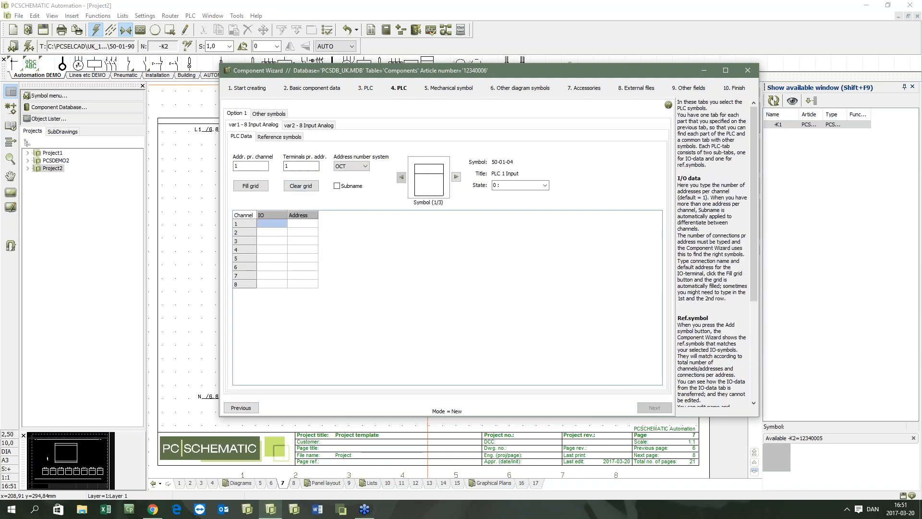
# Enter IO 1 and address I1 for channel 1 of var1, and fill the rest of the grid automatically
pyautogui.click(271, 223)
pyautogui.write('1')
pyautogui.click(259, 187)
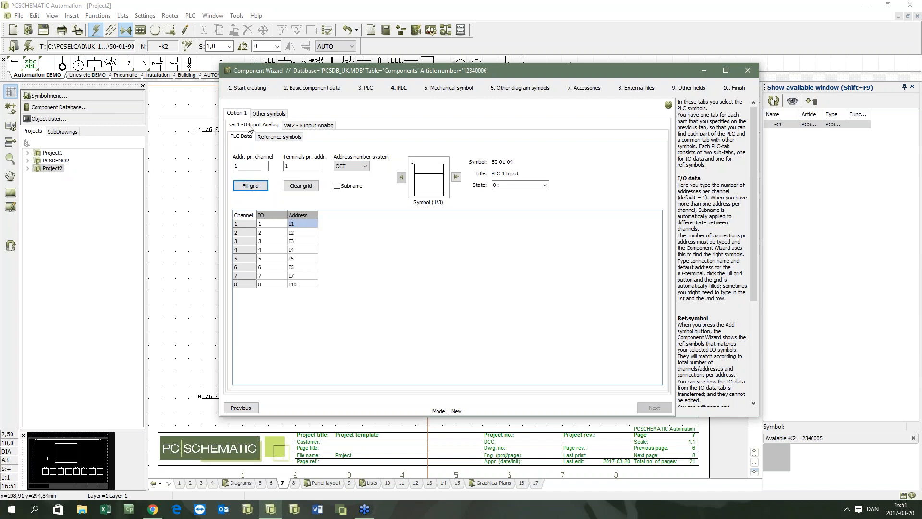
# Add reference symbol 57-01-01 for all eight channels of var1
pyautogui.click(272, 137)
pyautogui.click(250, 266)
pyautogui.click(136, 126)
pyautogui.doubleClick(134, 126)
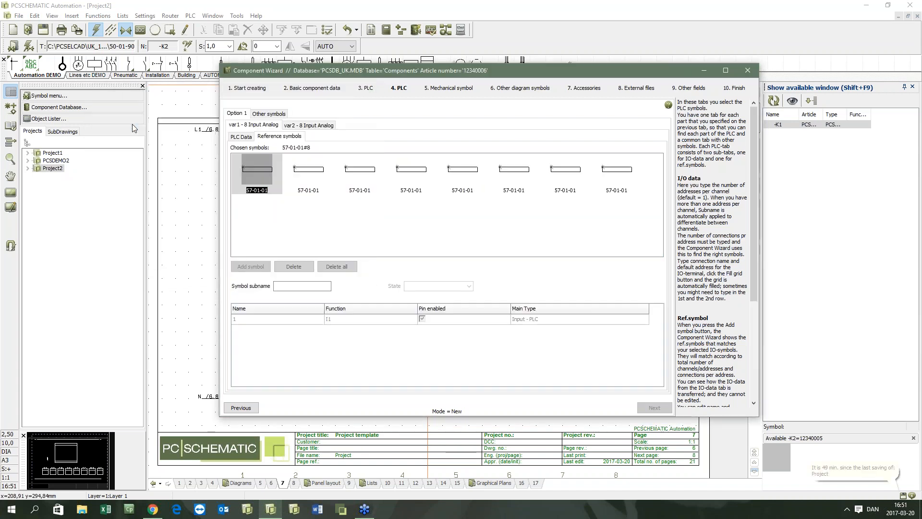
# Examine the connection name and function assigned to each of the eight var1 reference symbols
pyautogui.click(308, 171)
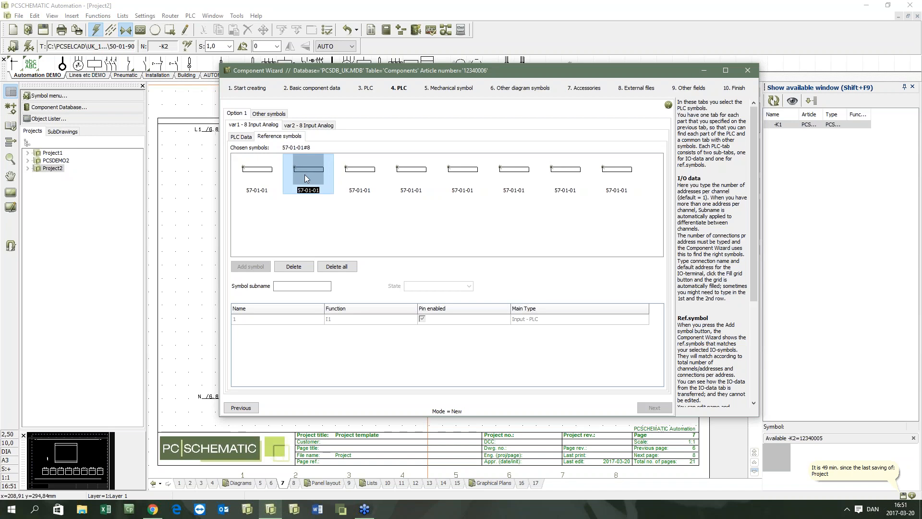
pyautogui.click(360, 171)
pyautogui.click(397, 176)
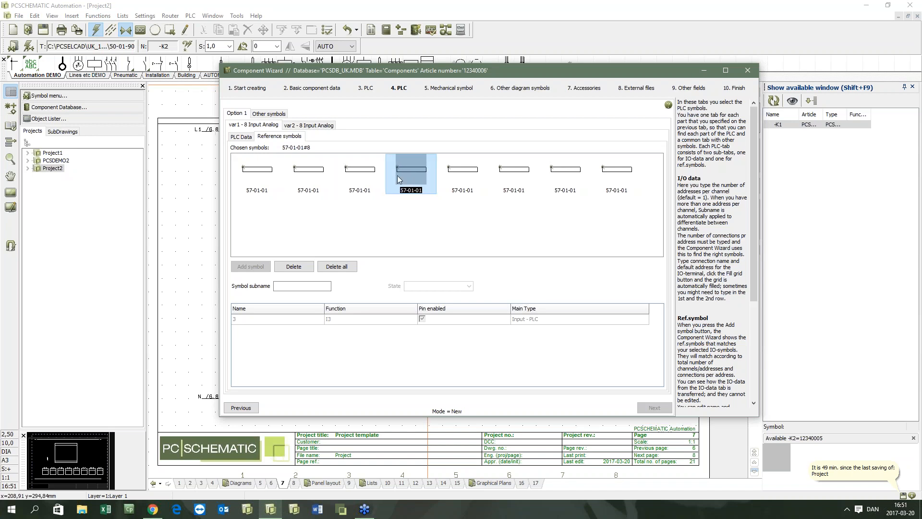
pyautogui.click(452, 173)
pyautogui.click(519, 171)
pyautogui.click(580, 170)
pyautogui.click(621, 170)
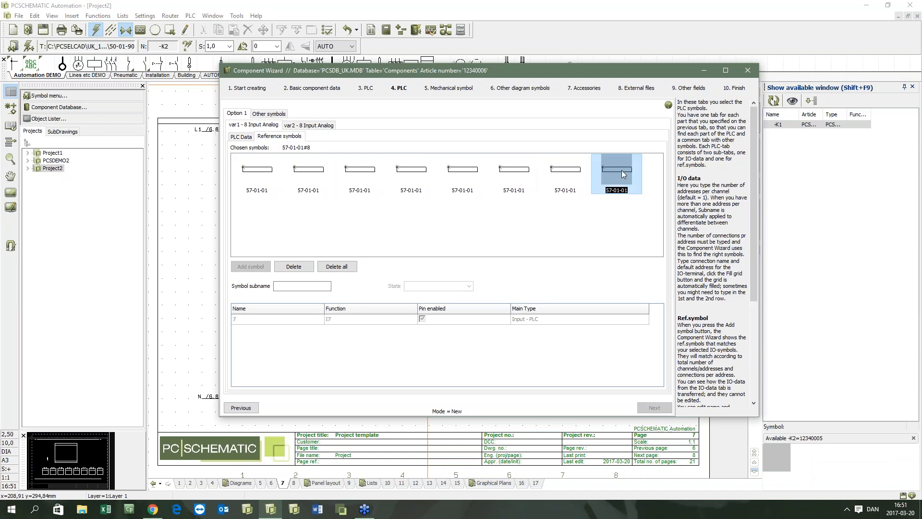
pyautogui.click(268, 166)
# Set var2 of the 8 analog inputs to 2 terminals per address in its PLC data
pyautogui.click(245, 137)
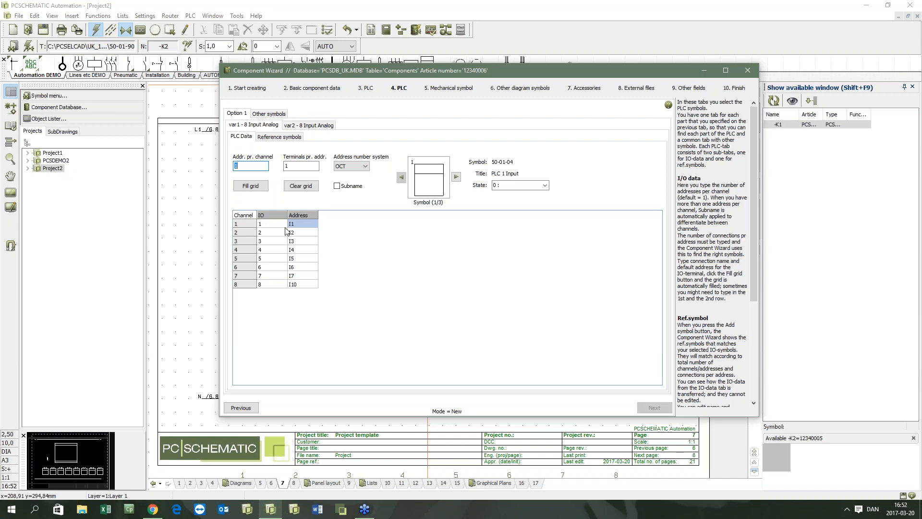
pyautogui.click(328, 125)
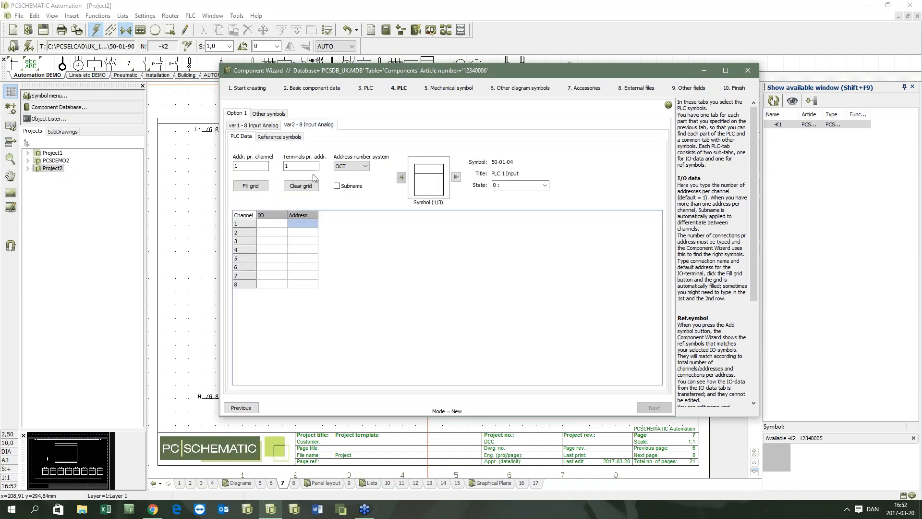
pyautogui.click(316, 167)
pyautogui.write('2')
pyautogui.press('Tab')
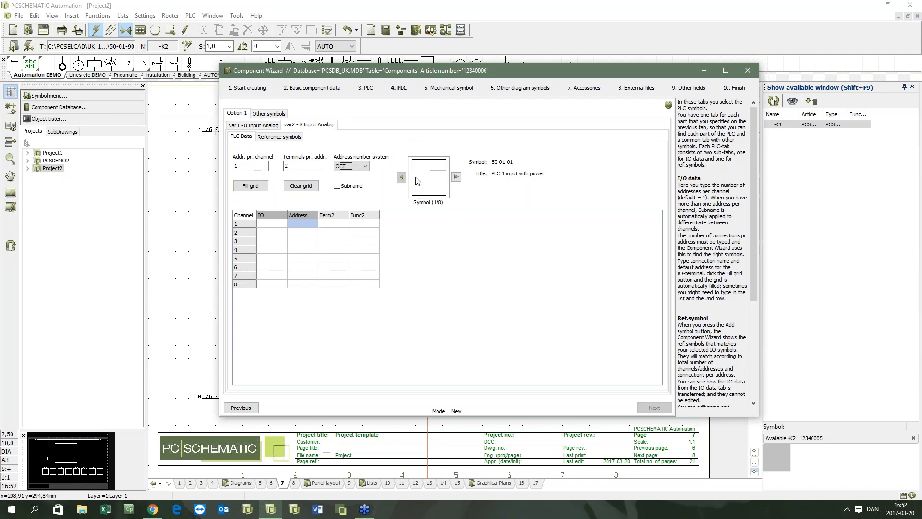
# Enter IO 1, address I1, second terminal 2 and function + for var2's channel 1, and terminals 3 and 4 for channel 2
pyautogui.click(277, 225)
pyautogui.write('1')
pyautogui.click(309, 223)
pyautogui.click(321, 226)
pyautogui.write('2')
pyautogui.click(367, 227)
pyautogui.write('+')
pyautogui.click(278, 230)
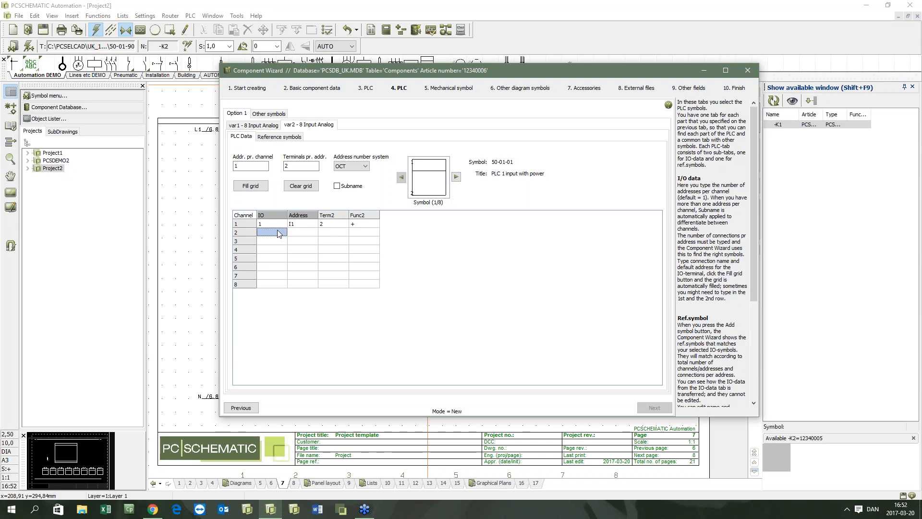
pyautogui.write('3')
pyautogui.click(331, 236)
pyautogui.write('4')
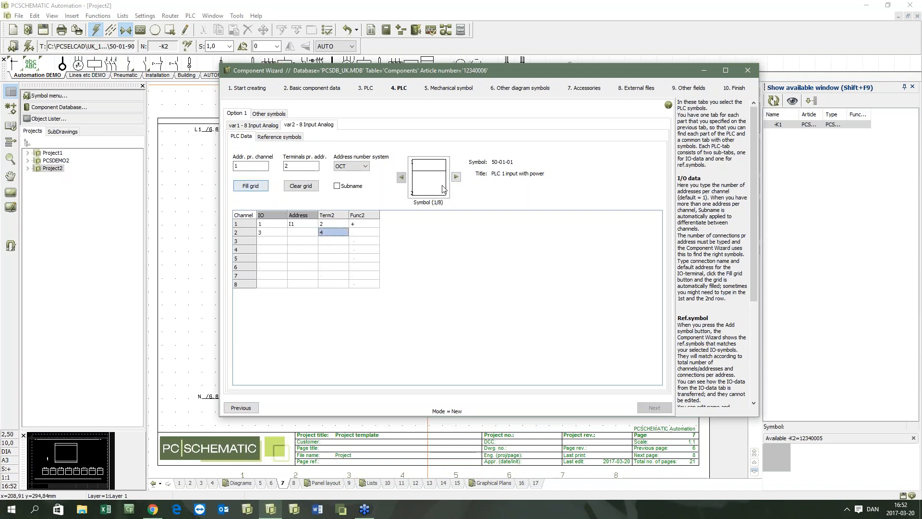
# Choose symbol 50-01-90 with the Plug and socket state for var2, and fill the rest of its grid automatically
pyautogui.click(456, 176)
pyautogui.click(520, 185)
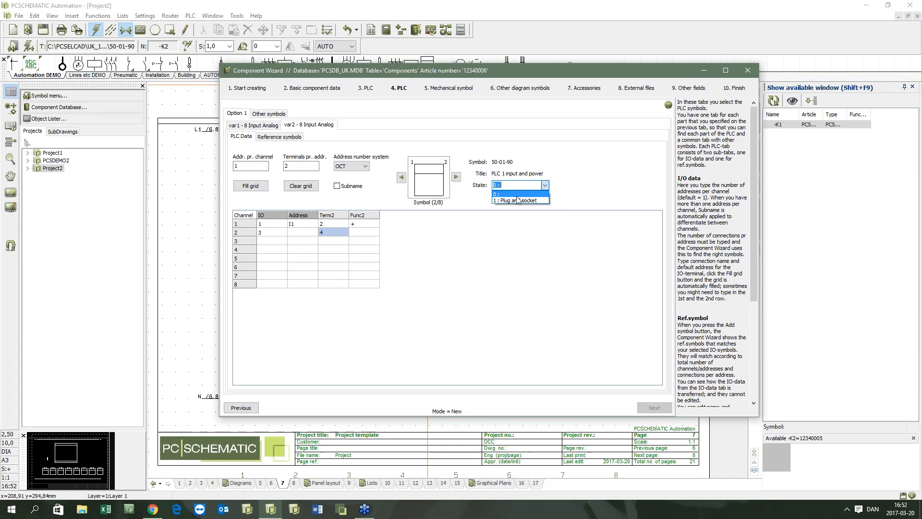
pyautogui.click(511, 199)
pyautogui.click(250, 185)
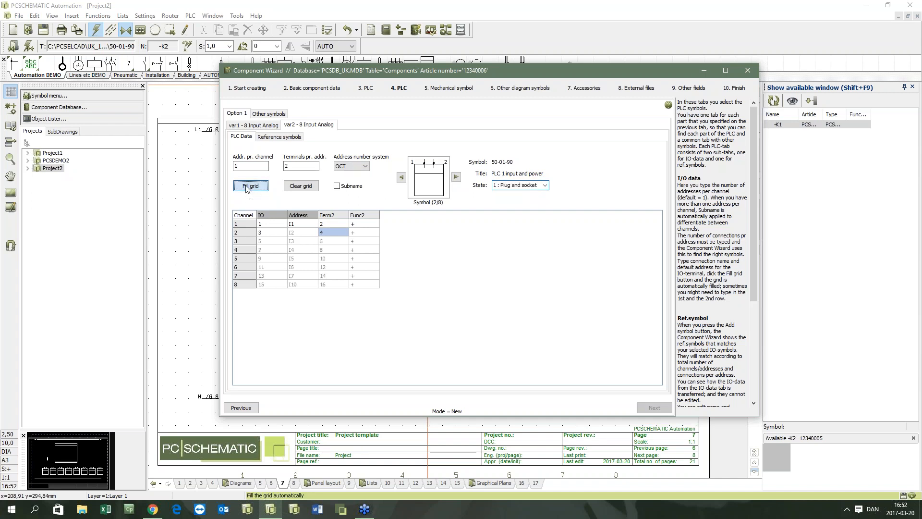
# Add reference symbol 57-01-02 for all eight channels of var2
pyautogui.click(282, 137)
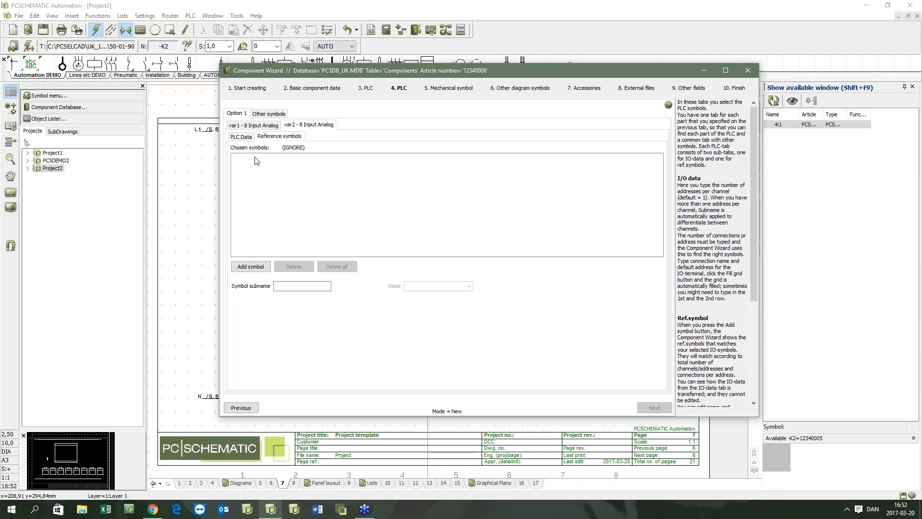
pyautogui.click(255, 271)
pyautogui.doubleClick(127, 137)
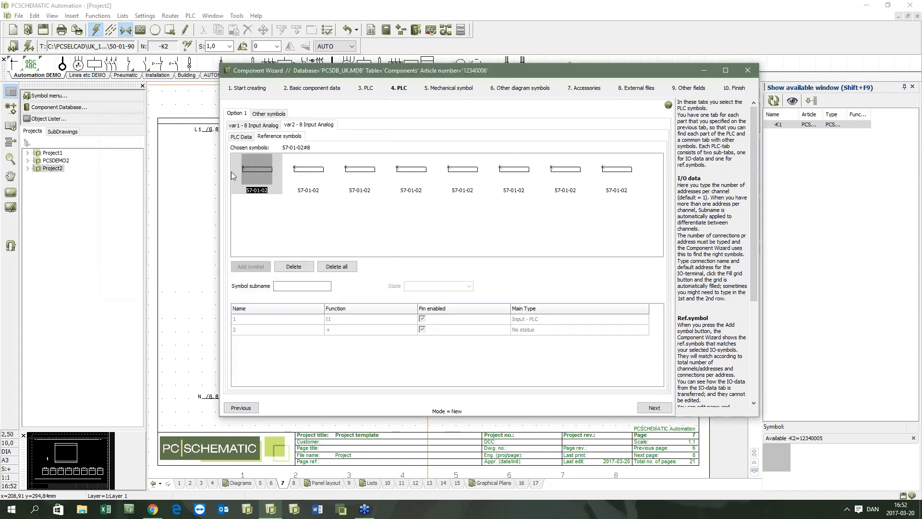
# Examine the connection names and functions assigned to each of the var2 reference symbols
pyautogui.click(309, 173)
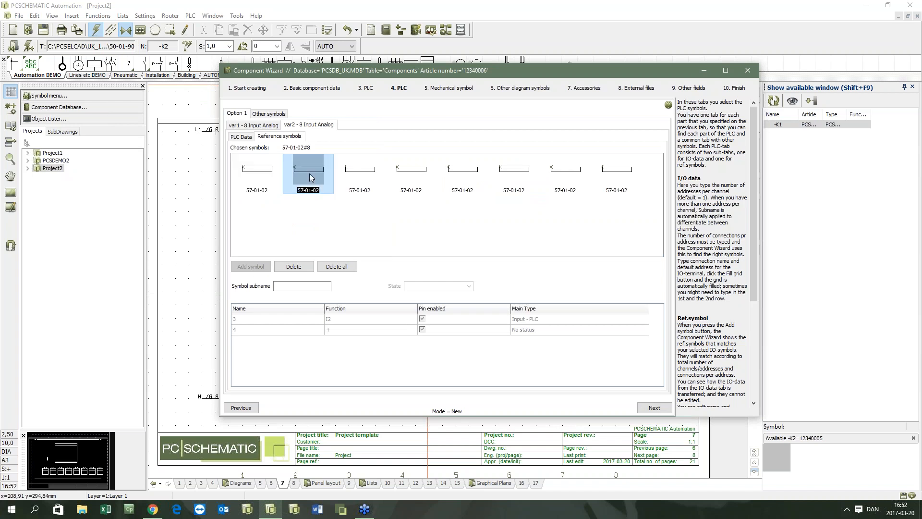
pyautogui.click(360, 173)
pyautogui.click(417, 179)
pyautogui.click(452, 182)
pyautogui.click(507, 177)
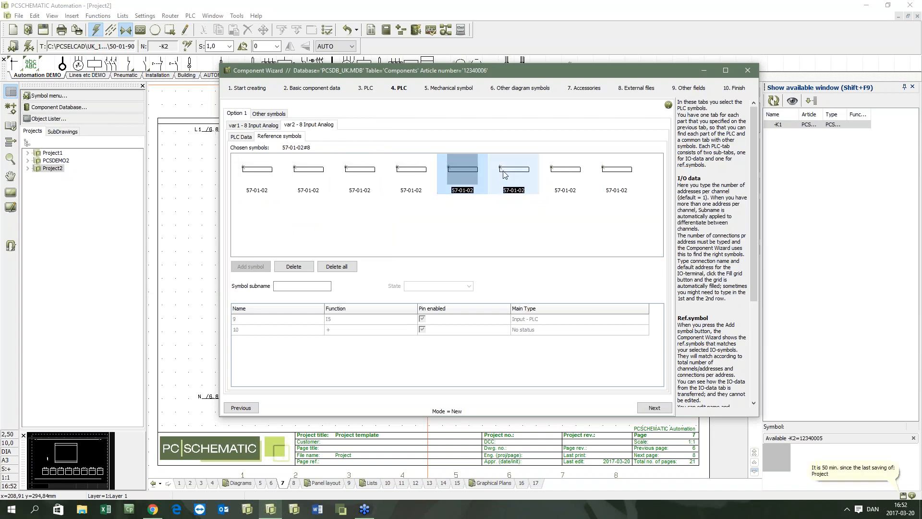
pyautogui.click(569, 182)
pyautogui.click(616, 181)
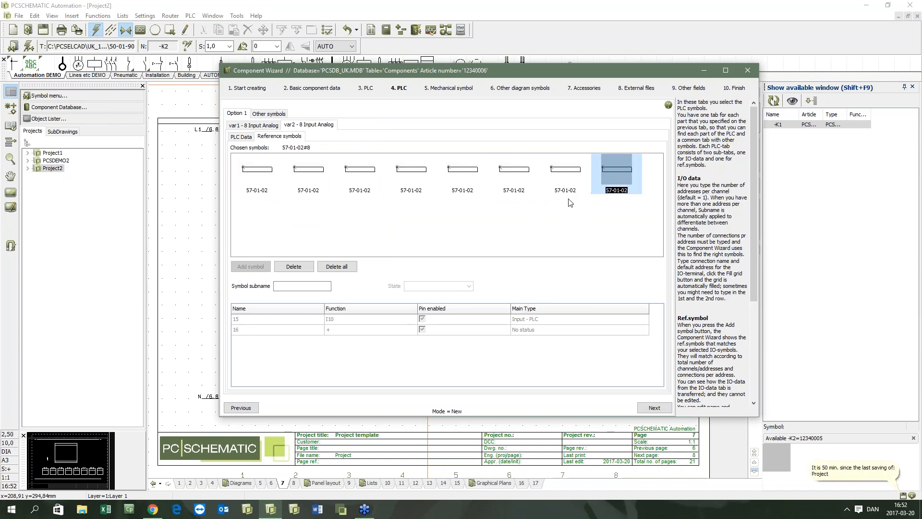
# Accept the remaining wizard pages without changes and finish the record for article 12340006
pyautogui.click(654, 407)
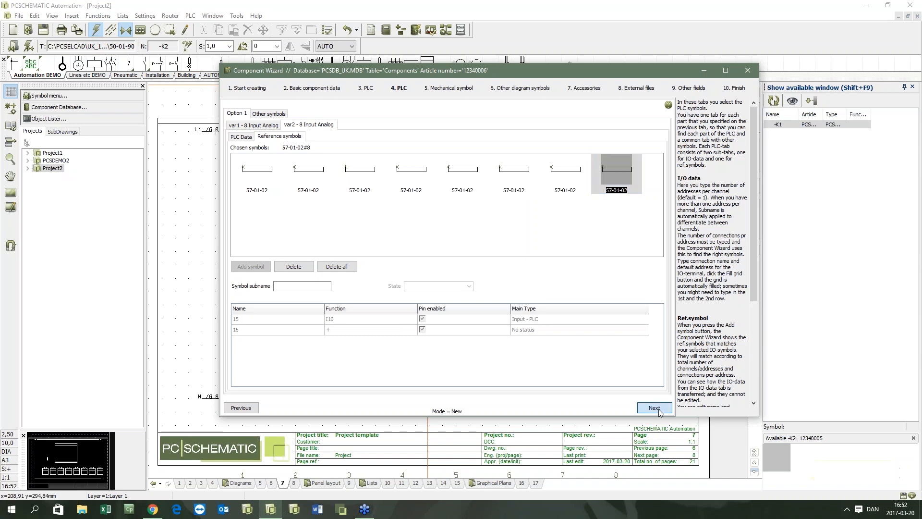
pyautogui.click(654, 407)
pyautogui.click(654, 407)
pyautogui.click(654, 407)
pyautogui.click(654, 407)
pyautogui.click(654, 407)
pyautogui.click(654, 408)
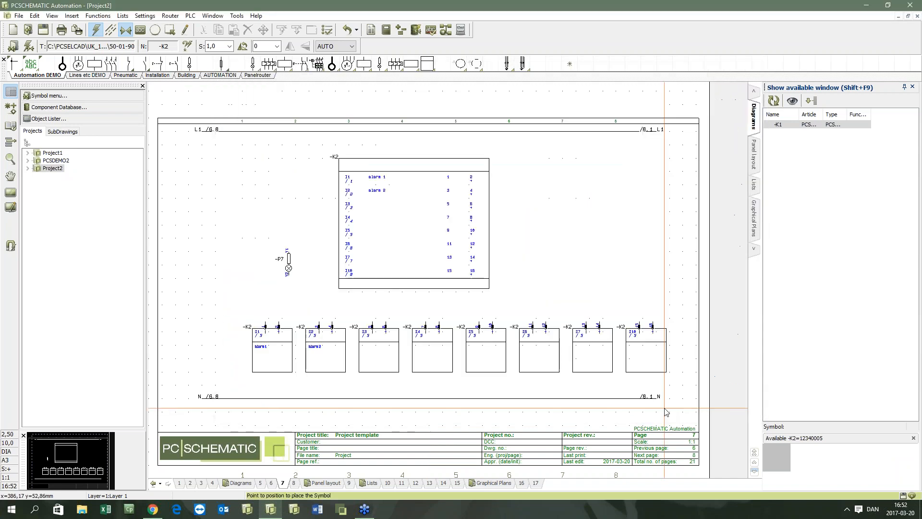
# Go to diagram page 8 and load component 12340006 from the component database
pyautogui.click(294, 482)
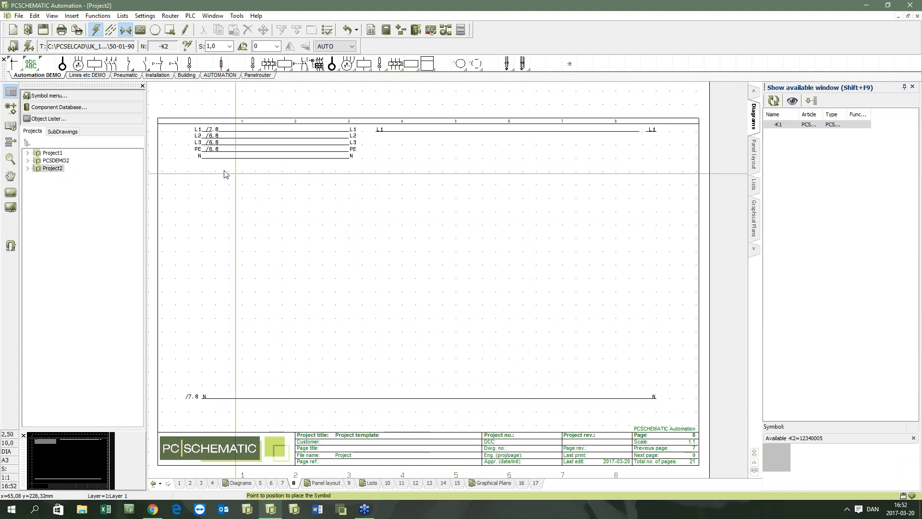
pyautogui.click(81, 104)
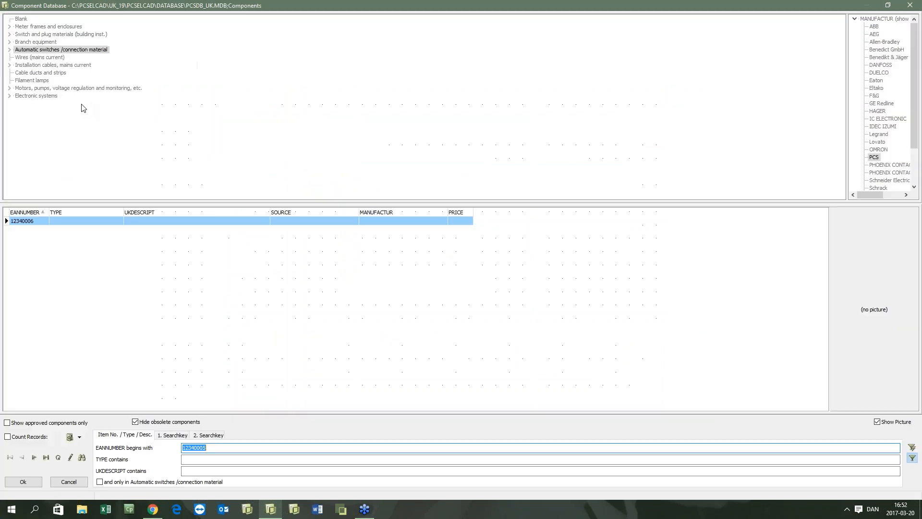
pyautogui.doubleClick(29, 221)
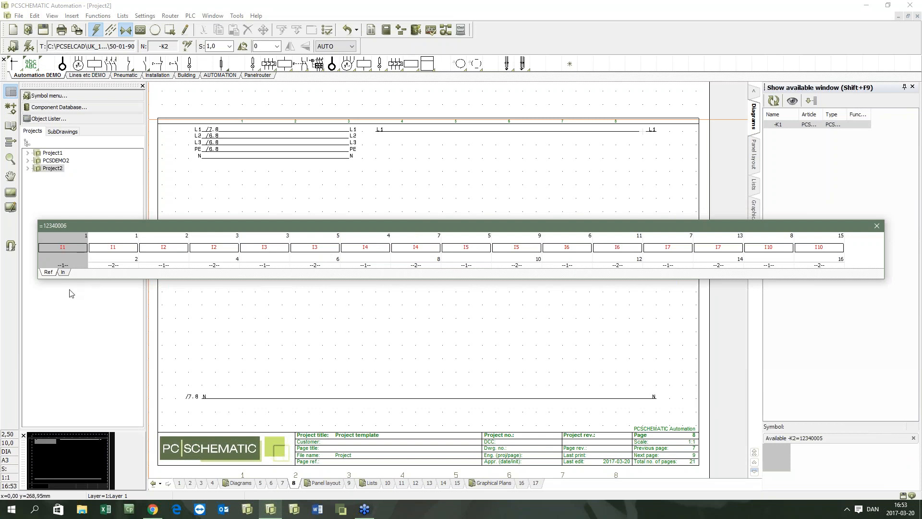
# Place the one-terminal I1 reference symbol below the supply lines and give it the next free name, -K3
pyautogui.click(63, 247)
pyautogui.click(199, 199)
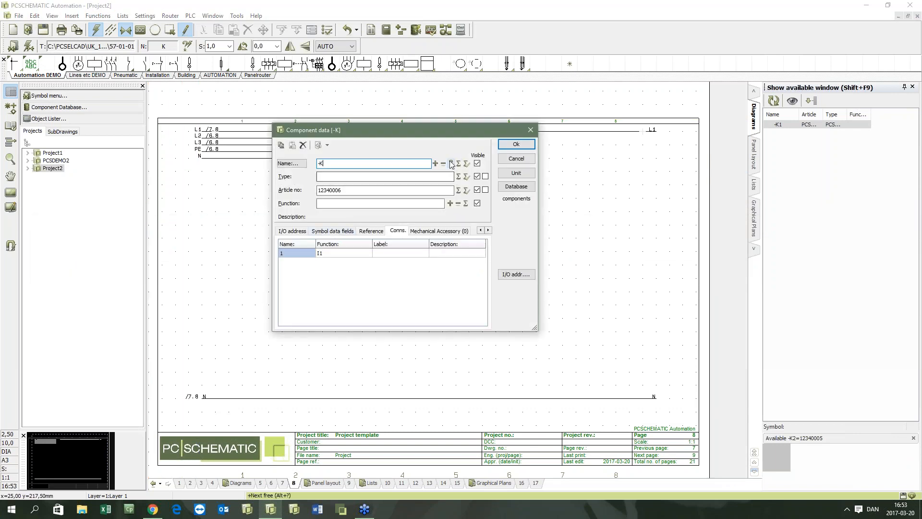
pyautogui.click(516, 144)
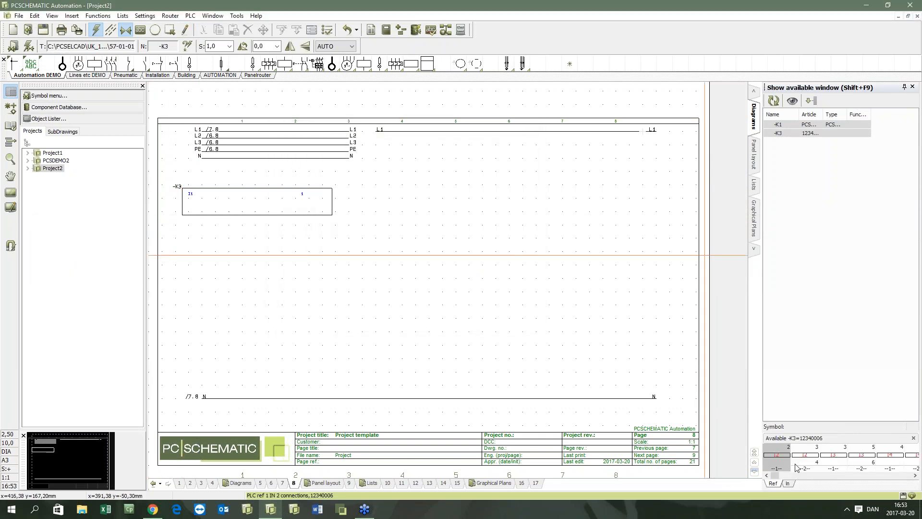
# Place the one-terminal reference symbols for -K3 inputs I2 and I3 directly beneath I1
pyautogui.click(777, 456)
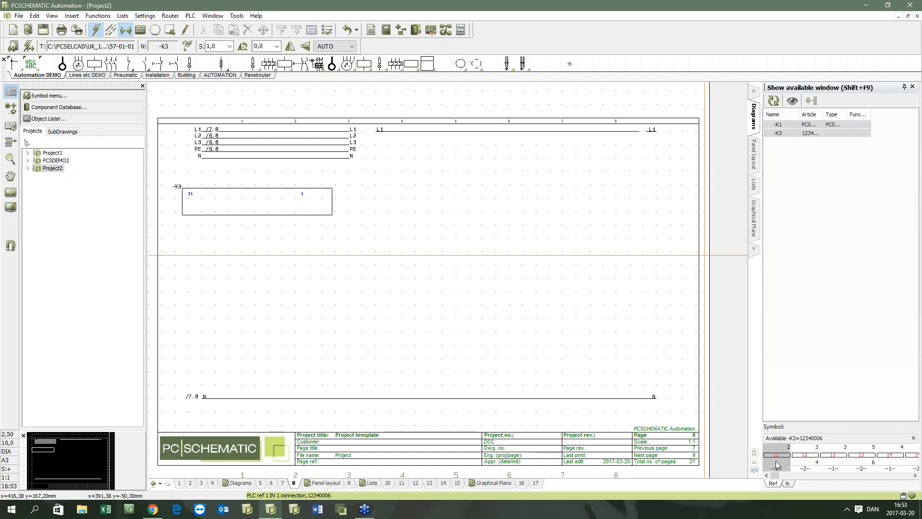
pyautogui.click(186, 220)
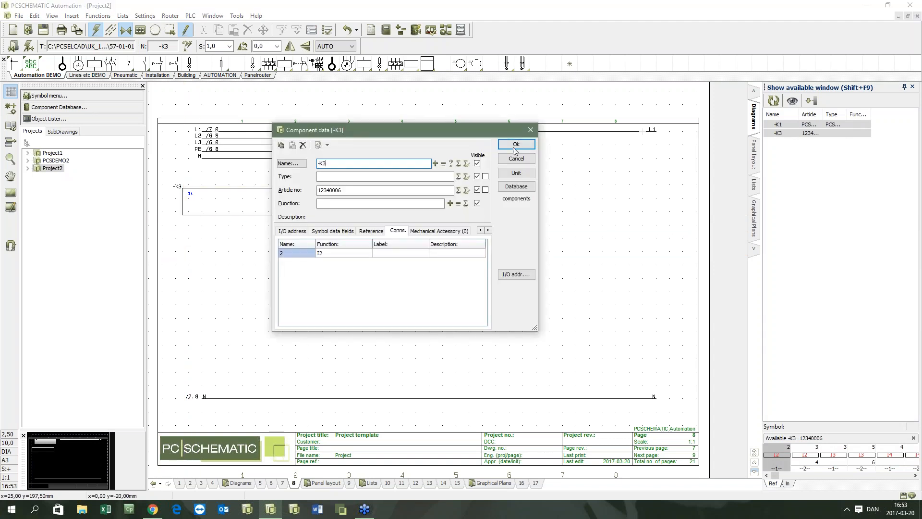
pyautogui.click(516, 144)
pyautogui.click(776, 455)
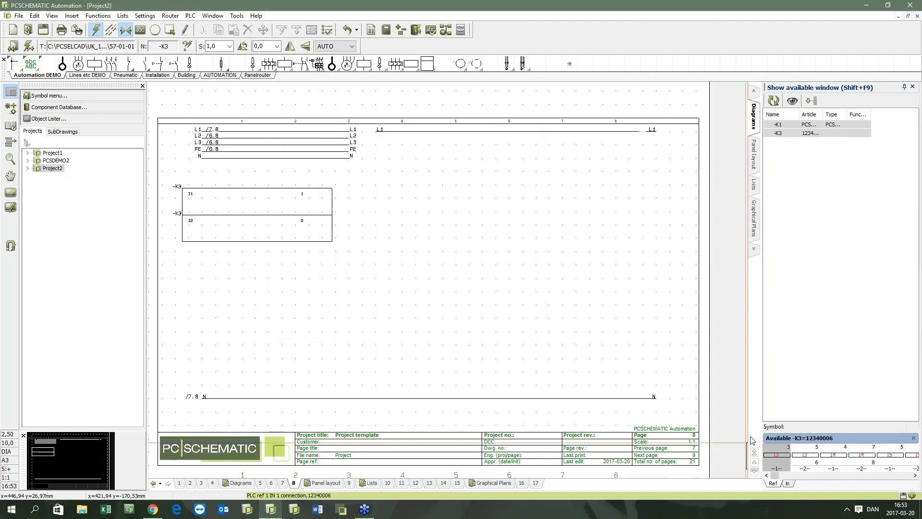
pyautogui.click(186, 247)
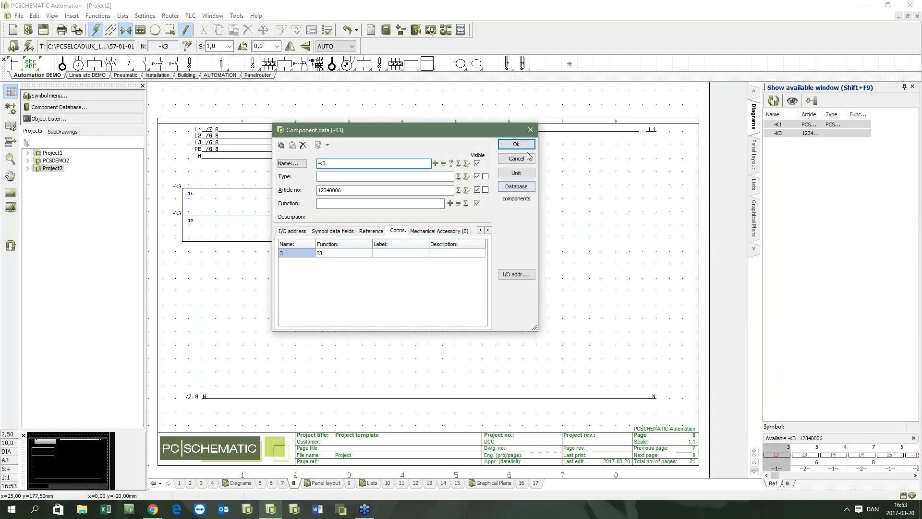
pyautogui.click(516, 143)
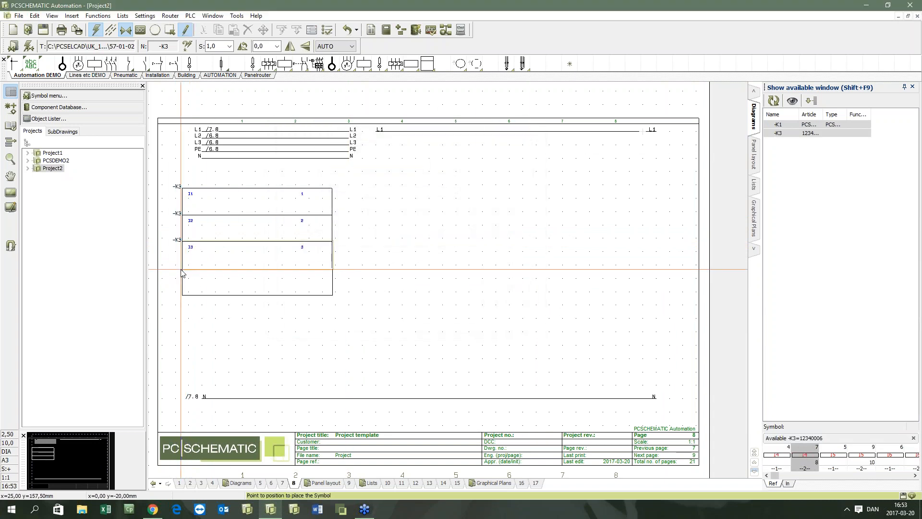
# Place the two-terminal reference symbols for -K3 inputs I4 and I5 directly beneath I3
pyautogui.click(172, 268)
pyautogui.click(514, 145)
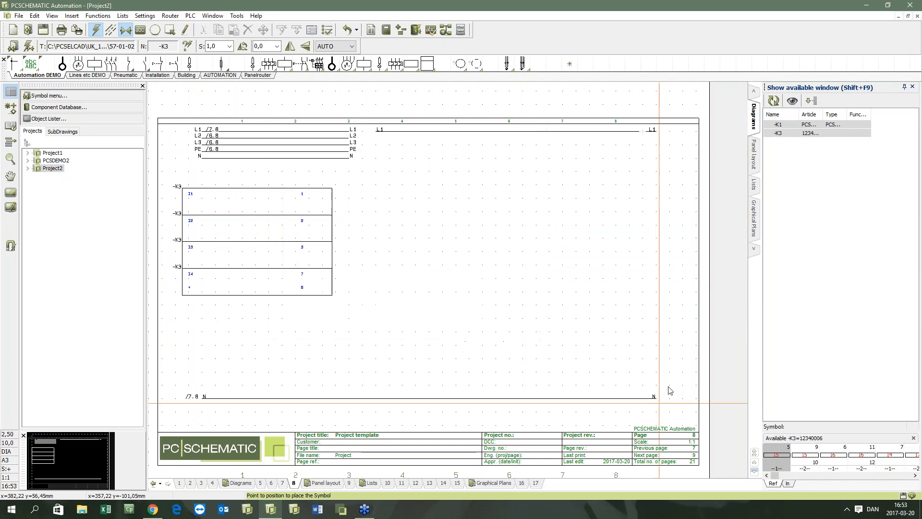
pyautogui.click(814, 464)
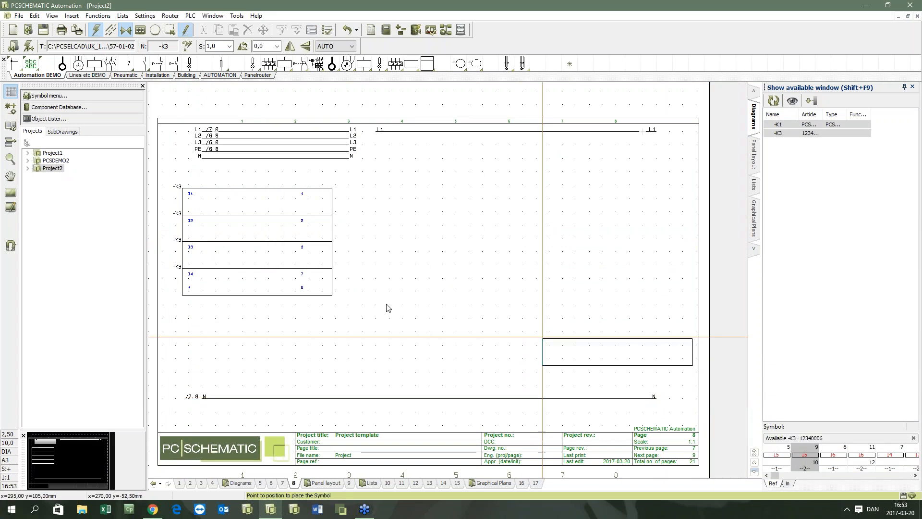
pyautogui.click(173, 295)
pyautogui.click(515, 144)
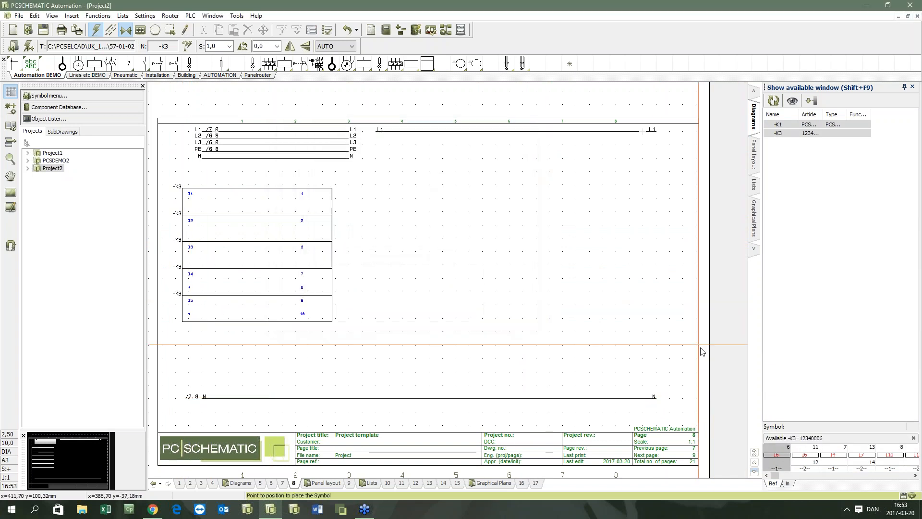
# Complete the -K3 stack with the two-terminal reference symbols for I6 and I7 and the one-terminal symbol for I10
pyautogui.click(798, 456)
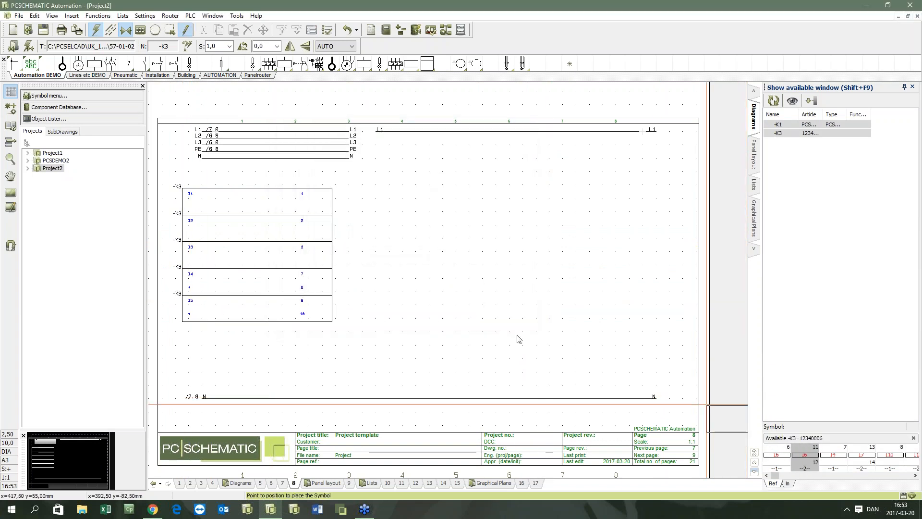
pyautogui.click(182, 322)
pyautogui.click(517, 144)
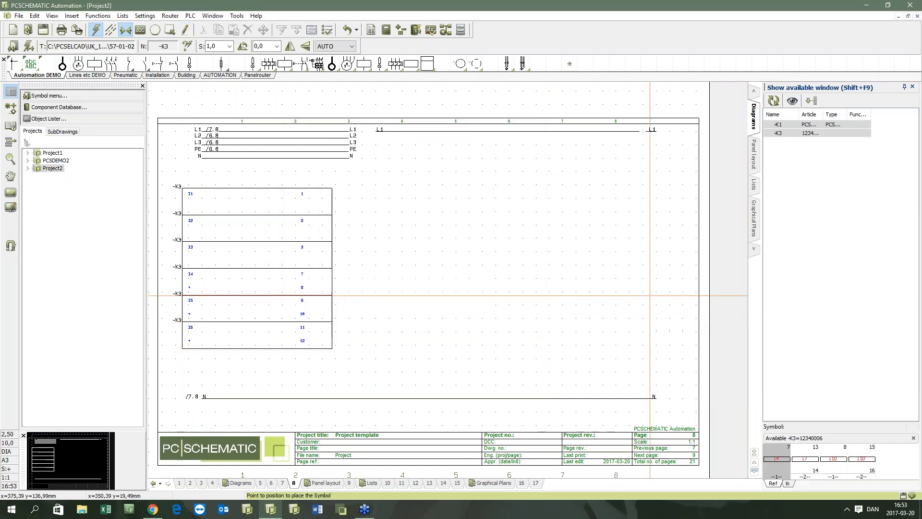
pyautogui.click(804, 457)
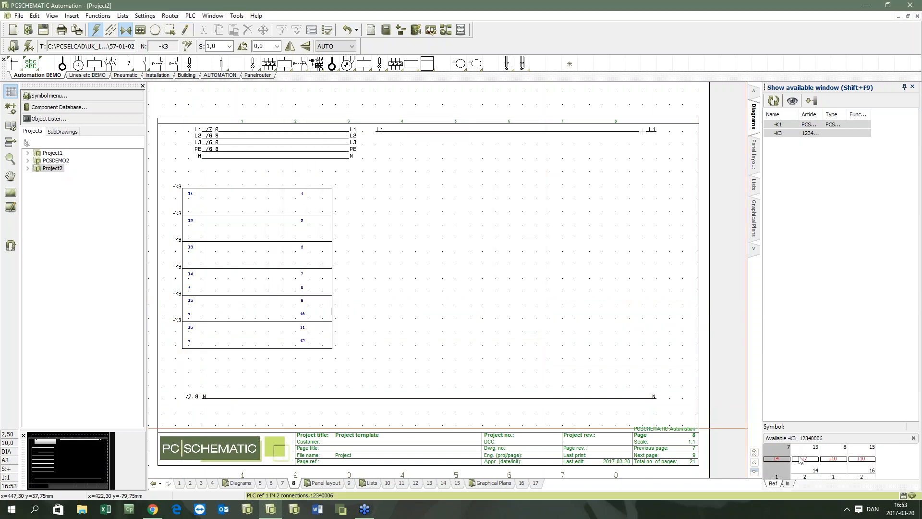
pyautogui.click(183, 356)
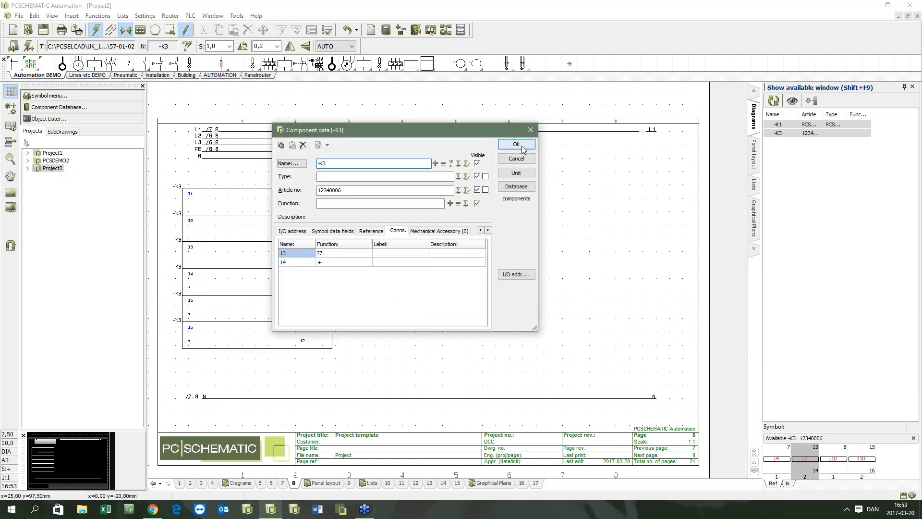
pyautogui.click(518, 144)
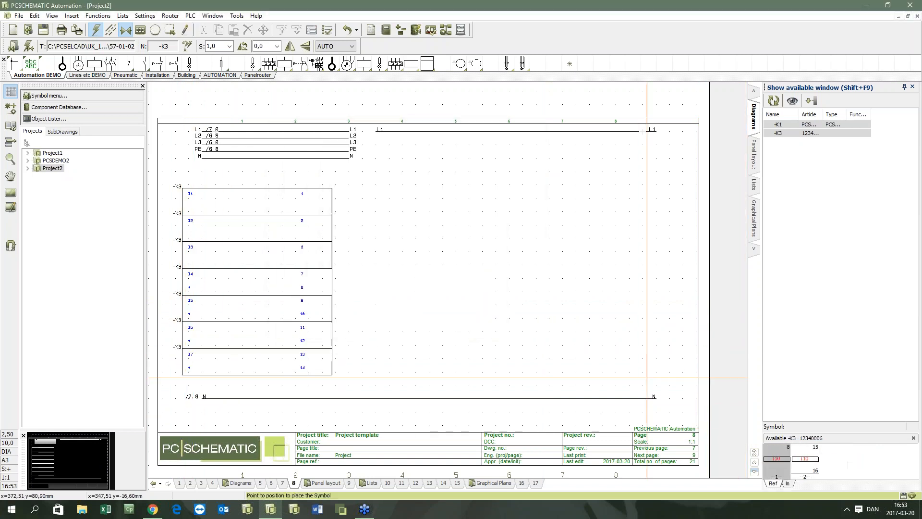
pyautogui.click(183, 381)
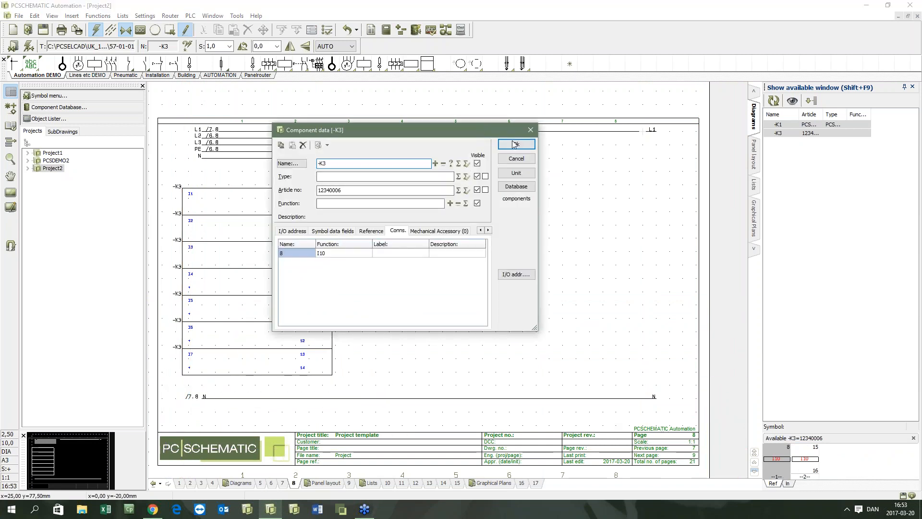
pyautogui.click(503, 147)
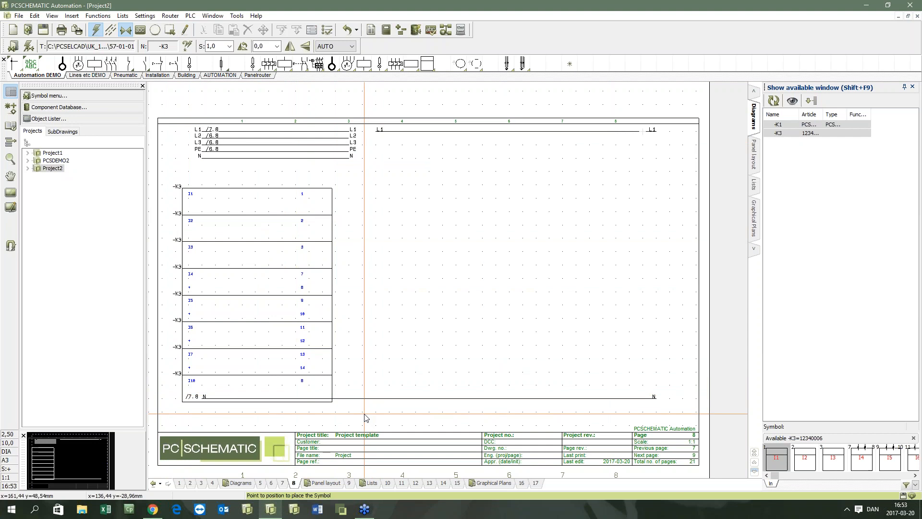
# Move the whole stack of -K3 reference symbols up clear of the N line
pyautogui.moveTo(361, 417); pyautogui.dragTo(195, 182)
pyautogui.moveTo(243, 203); pyautogui.dragTo(240, 193)
pyautogui.click(240, 191)
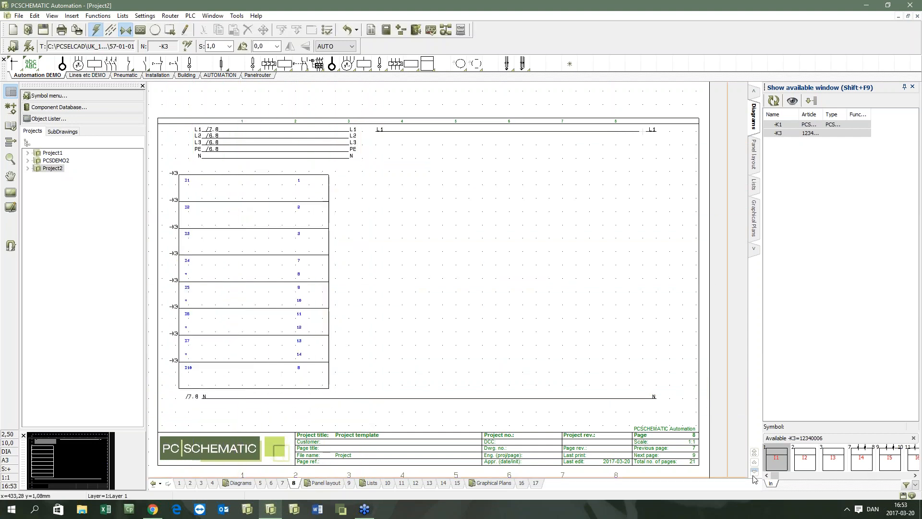
# Place all eight -K3 input symbols in a row on the diagram, and move I4 through I10 down as a group
pyautogui.click(778, 460)
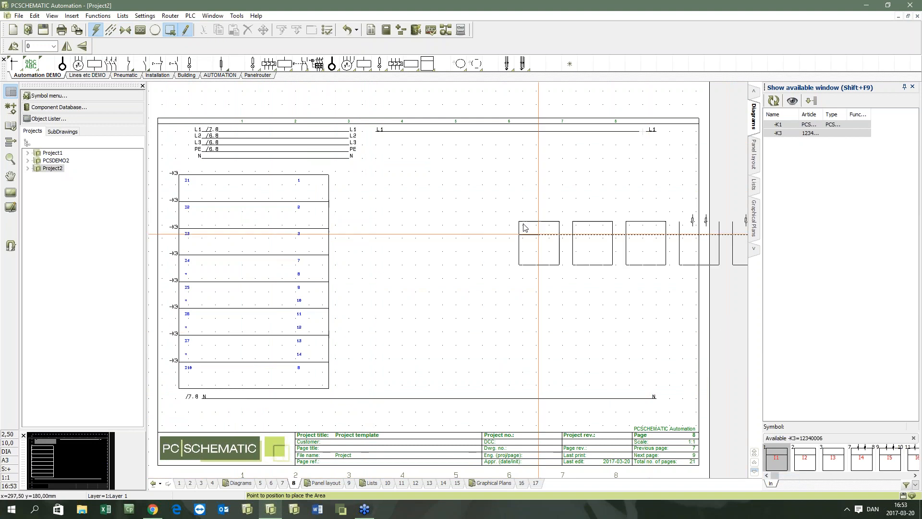
pyautogui.click(313, 297)
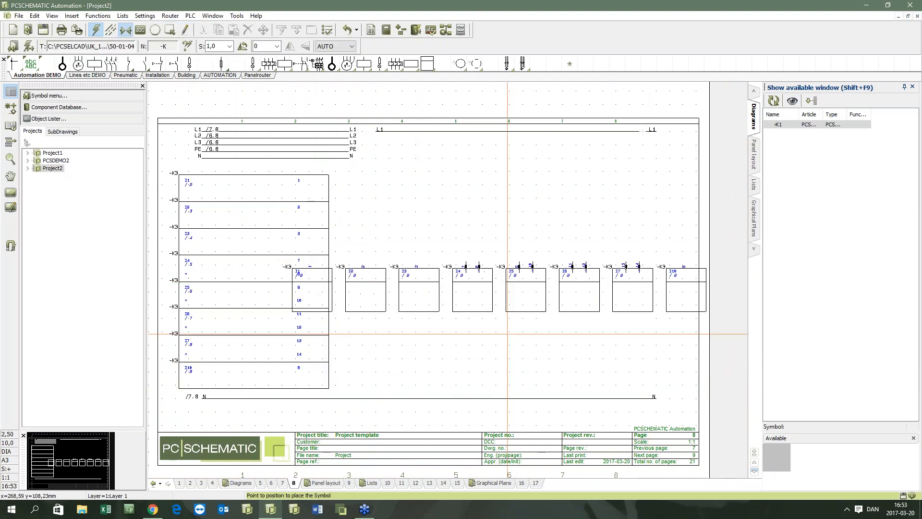
pyautogui.moveTo(446, 220); pyautogui.dragTo(719, 360)
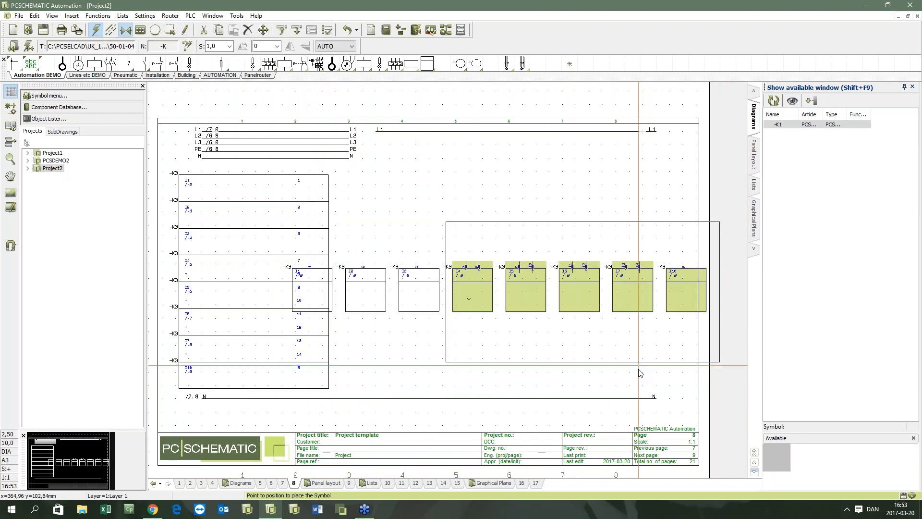
pyautogui.moveTo(635, 341); pyautogui.dragTo(636, 380)
# Move the -K3 input symbols I1, I2 and I3 individually to separate spots above the I4–I10 row, clear of the reference stack
pyautogui.moveTo(317, 289); pyautogui.dragTo(407, 232)
pyautogui.moveTo(367, 294); pyautogui.dragTo(474, 229)
pyautogui.moveTo(427, 283); pyautogui.dragTo(518, 236)
# Set the connection descriptions to adafafa for input I1 and safafada for input I4, and shift the I3 symbol slightly
pyautogui.doubleClick(409, 236)
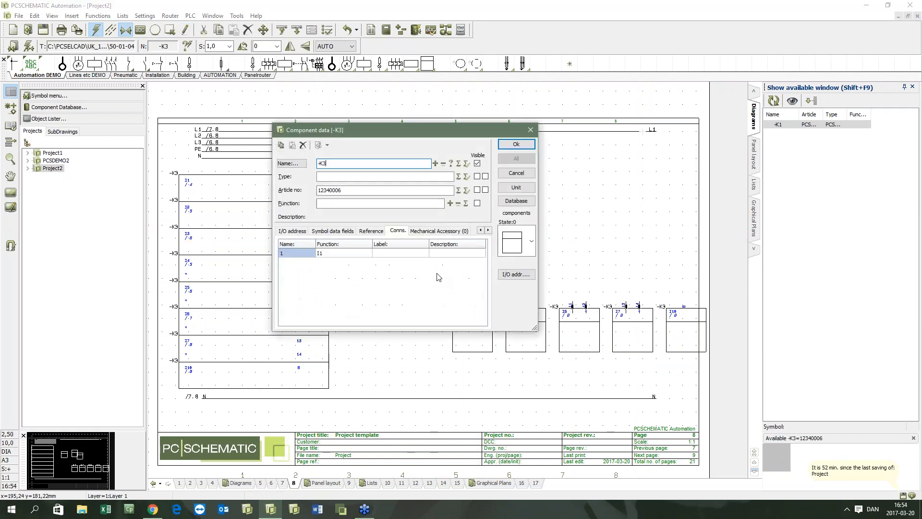
pyautogui.click(516, 144)
pyautogui.doubleClick(484, 338)
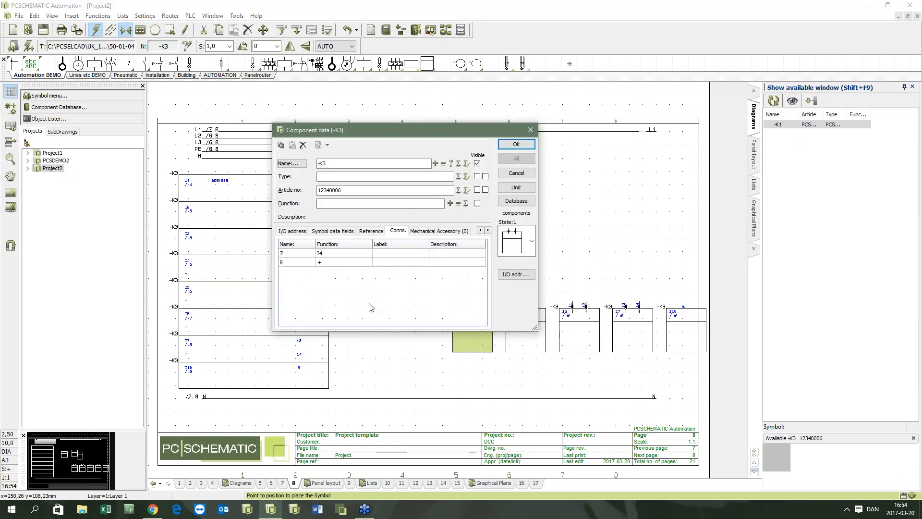
pyautogui.click(434, 253)
pyautogui.write('safafada')
pyautogui.click(519, 144)
pyautogui.moveTo(509, 245); pyautogui.dragTo(542, 225)
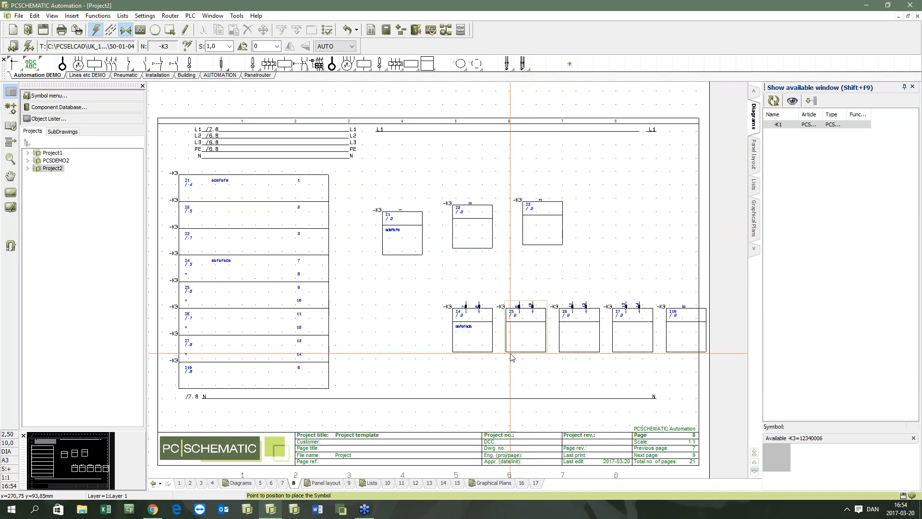
# Delete the one-terminal I10 reference symbol from the -K3 stack and the matching I10 input symbol from the row
pyautogui.moveTo(511, 357)
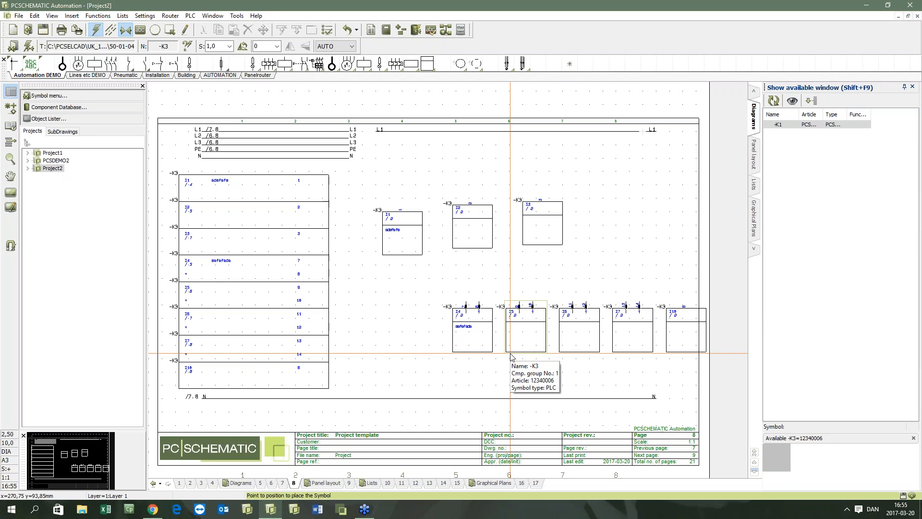
pyautogui.click(774, 125)
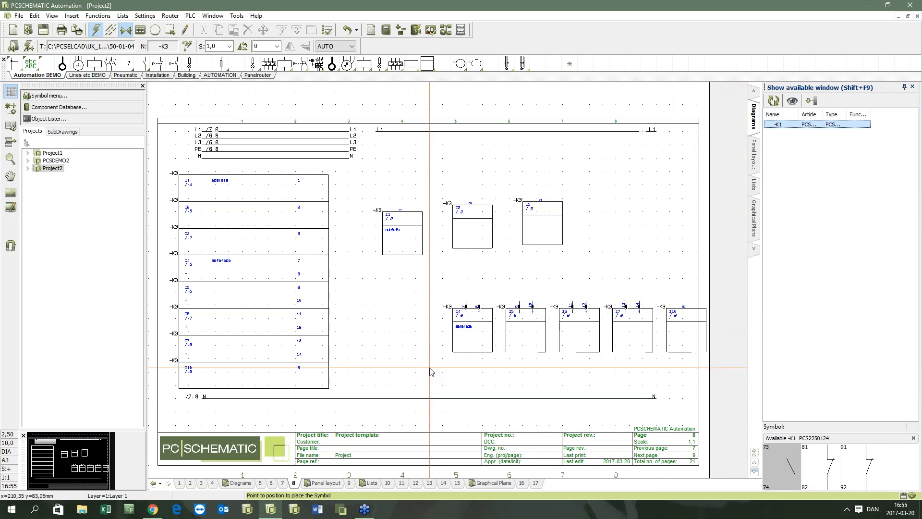
pyautogui.click(287, 374)
pyautogui.press('Delete')
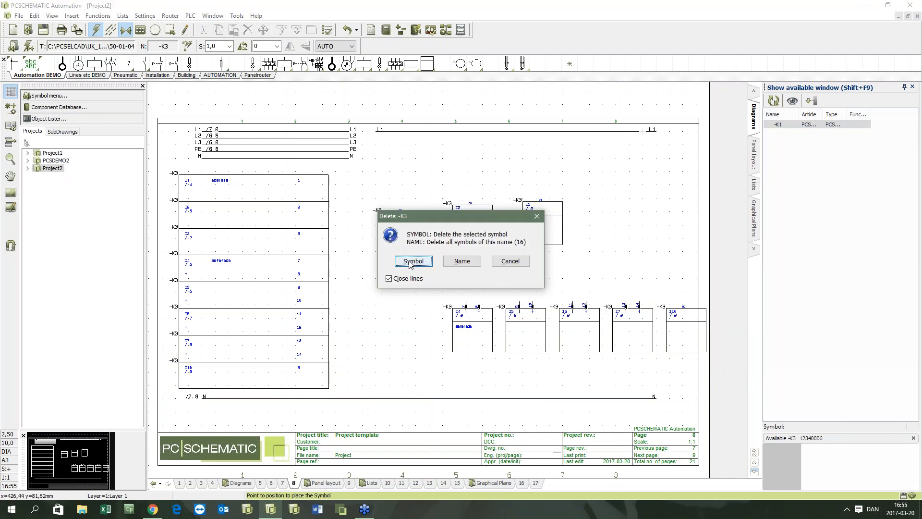
pyautogui.click(412, 262)
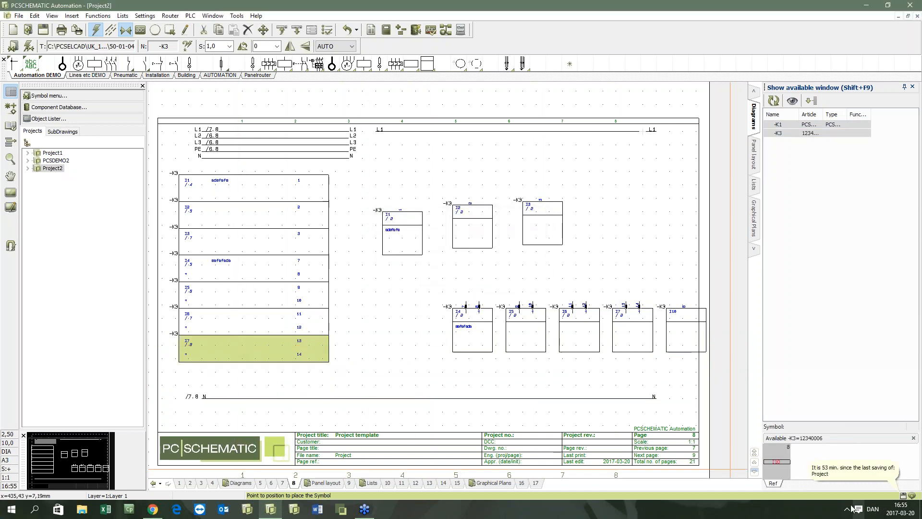
pyautogui.click(780, 463)
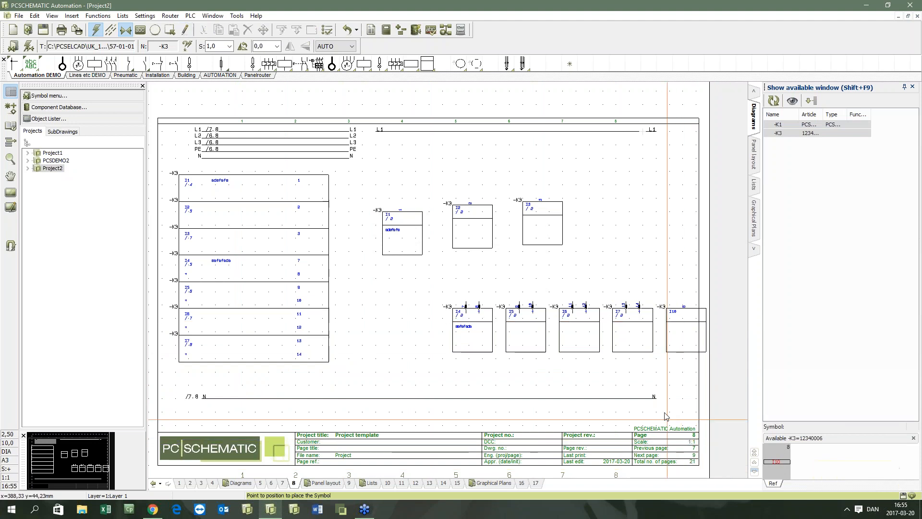
pyautogui.click(698, 340)
pyautogui.press('Delete')
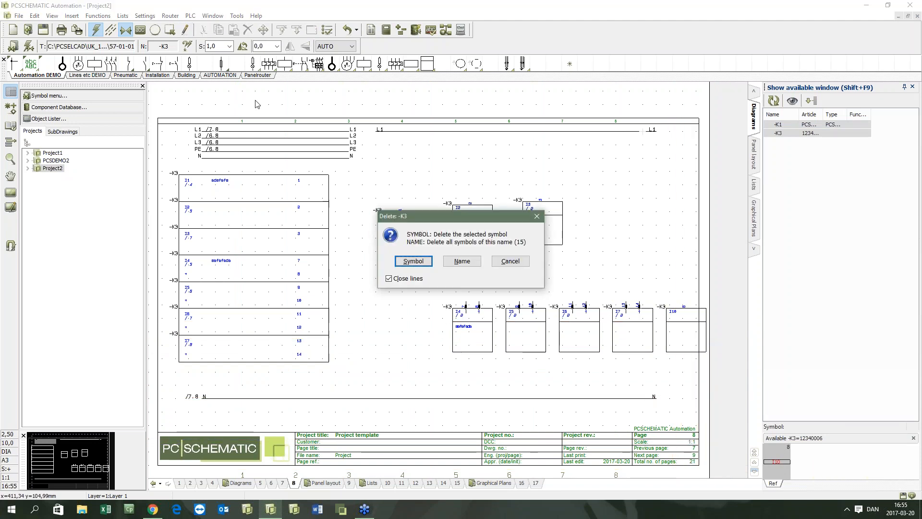
pyautogui.click(423, 260)
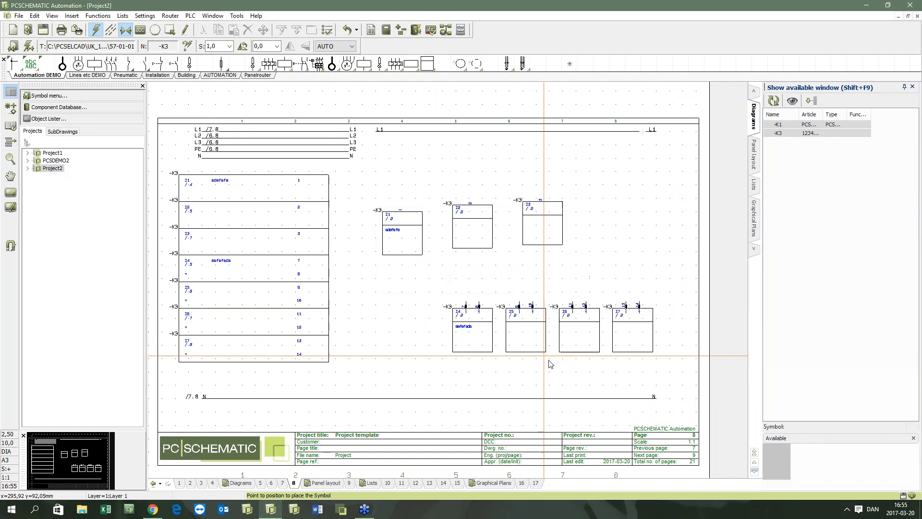
# Place the two-terminal I10 reference symbol beneath I7 in the -K3 stack and its input symbol below the input row
pyautogui.click(250, 347)
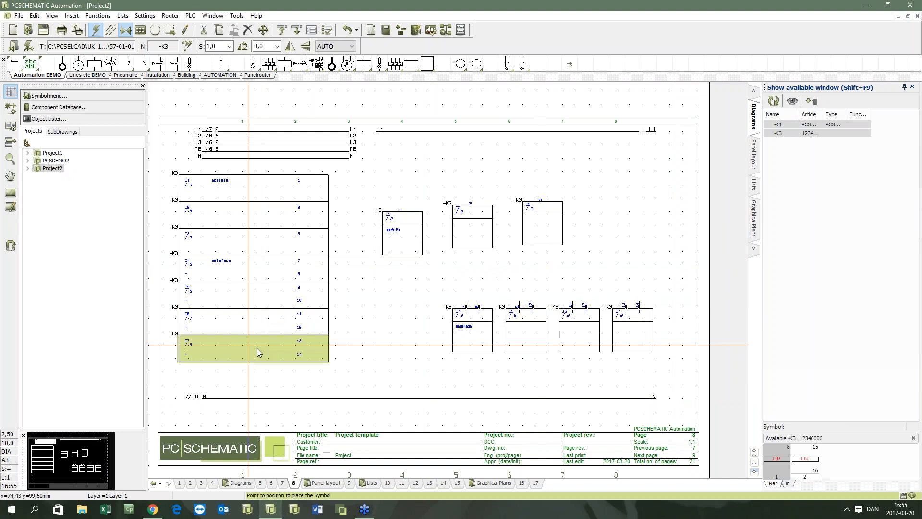
pyautogui.click(800, 461)
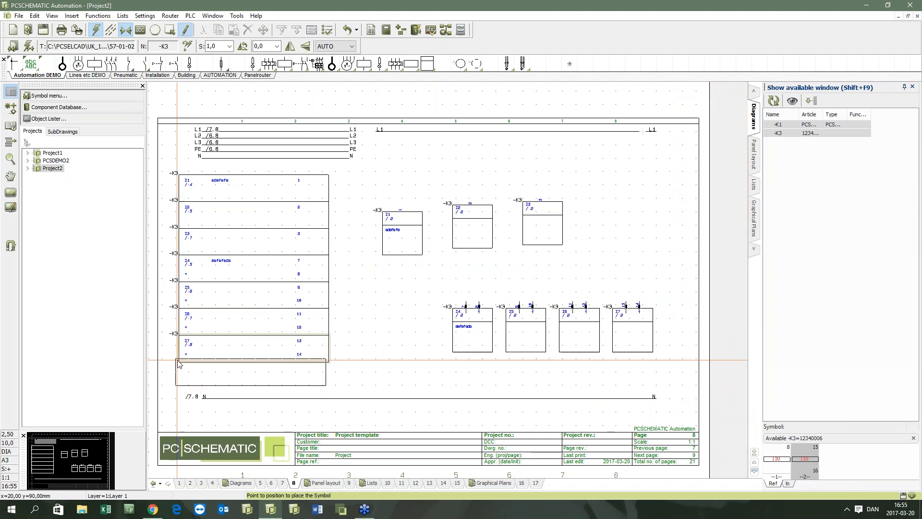
pyautogui.click(179, 331)
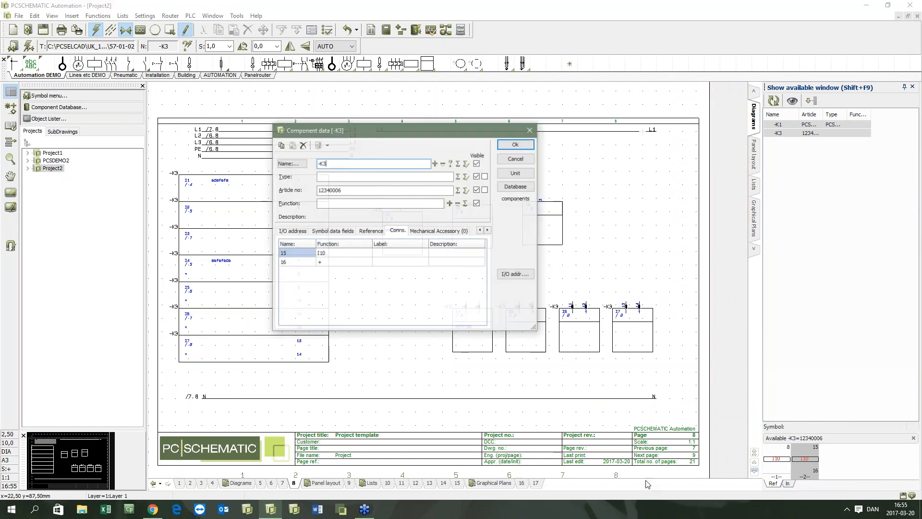
pyautogui.click(528, 161)
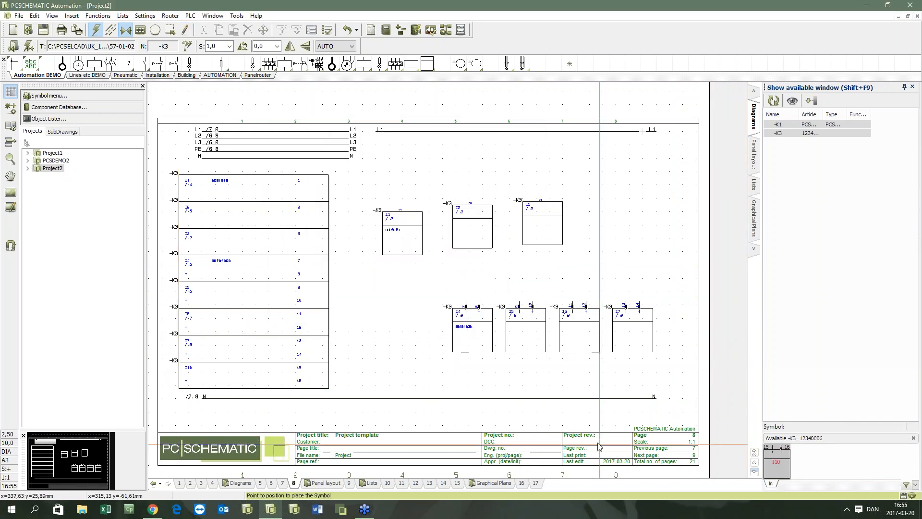
pyautogui.click(602, 360)
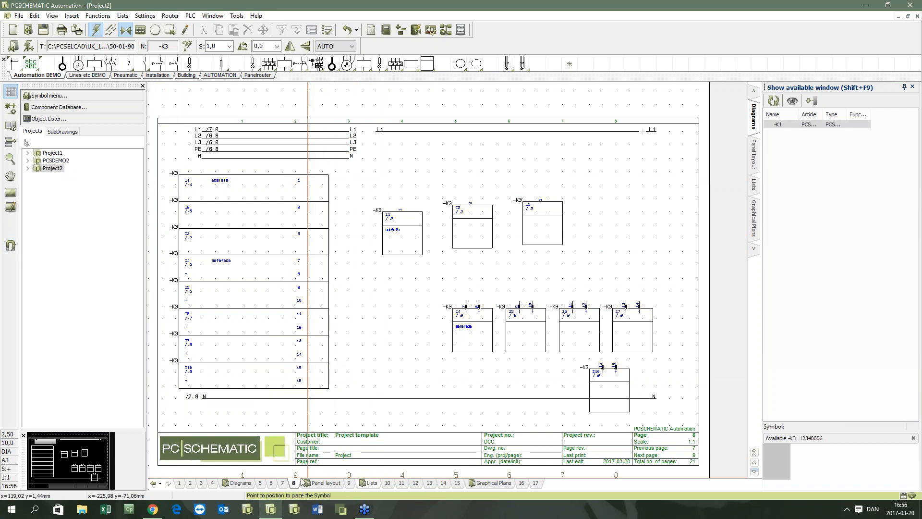
# Go to diagram page 7 and start a new component record with article number 123450007
pyautogui.press('pageup')
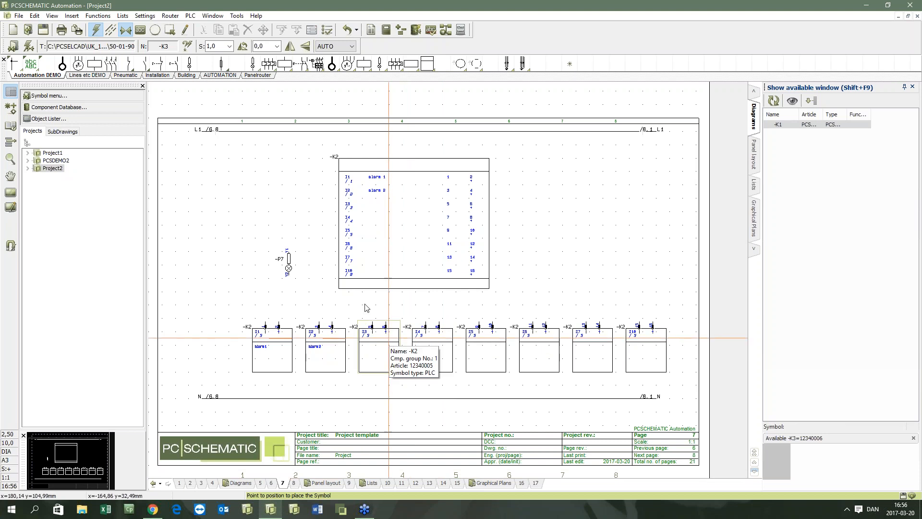
pyautogui.click(416, 29)
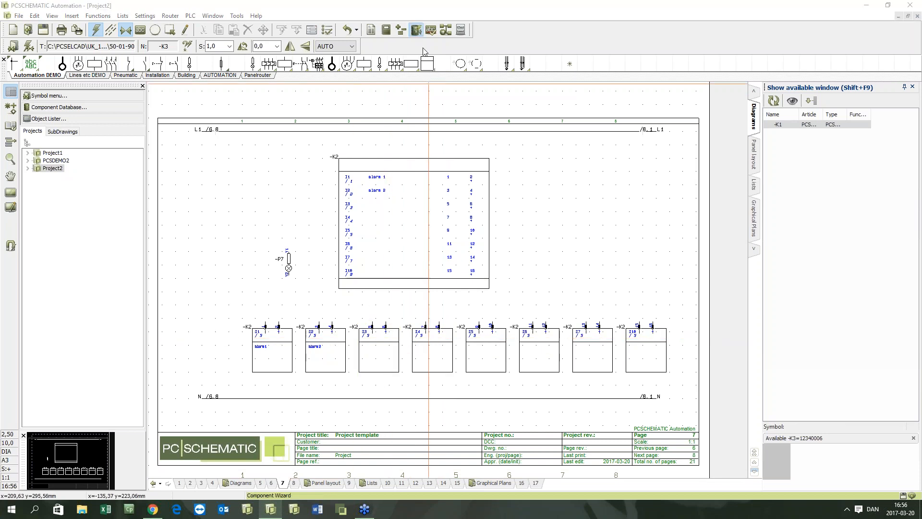
pyautogui.click(261, 126)
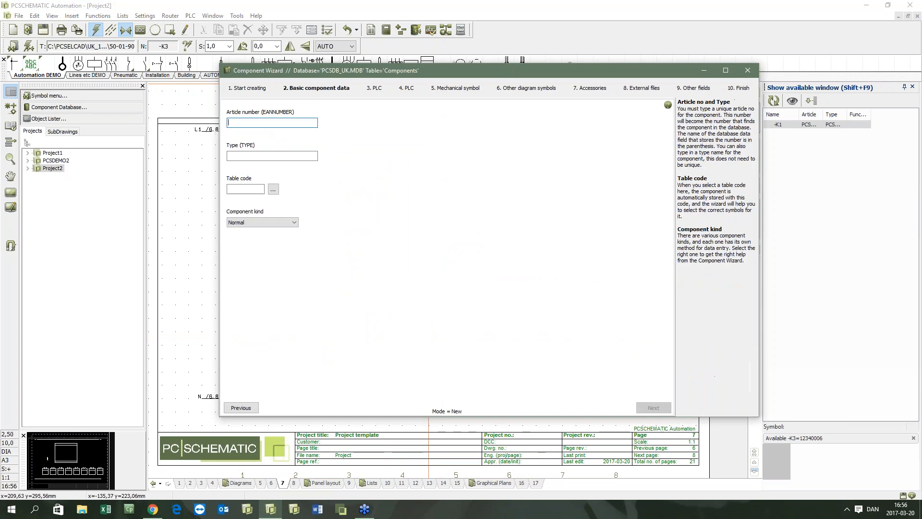
pyautogui.write('123450007')
# Set the component kind to Jumper Link with 4 links
pyautogui.click(282, 223)
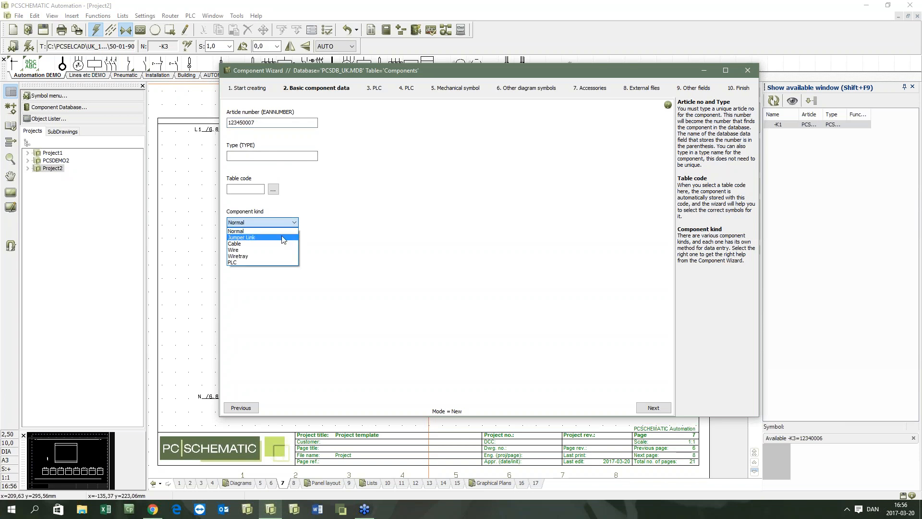
pyautogui.click(282, 238)
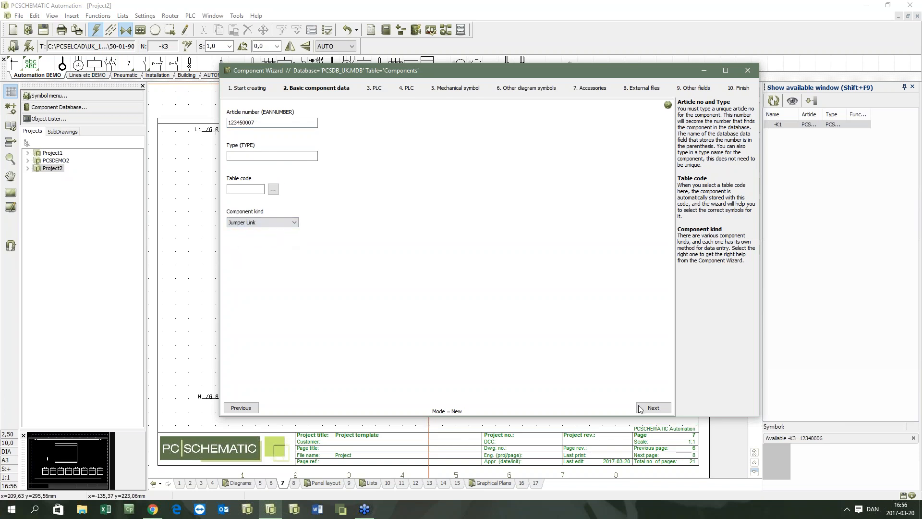
pyautogui.click(653, 408)
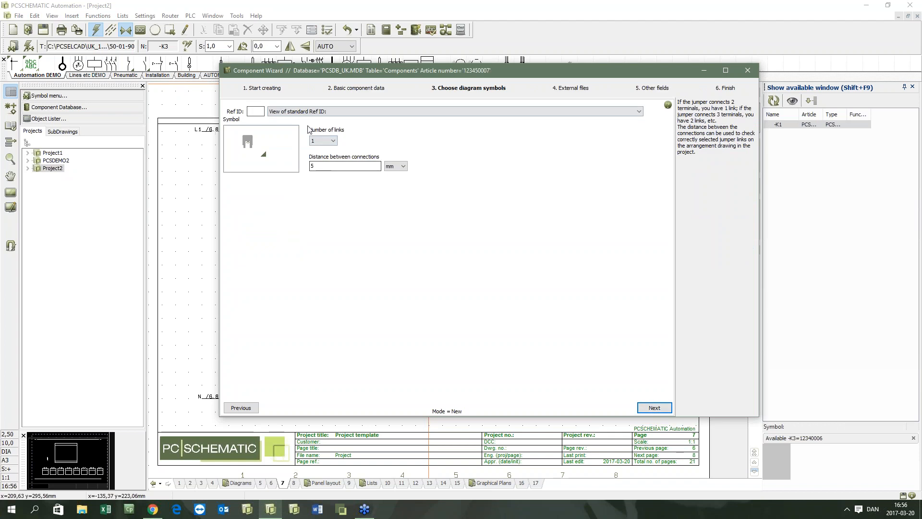
pyautogui.click(329, 141)
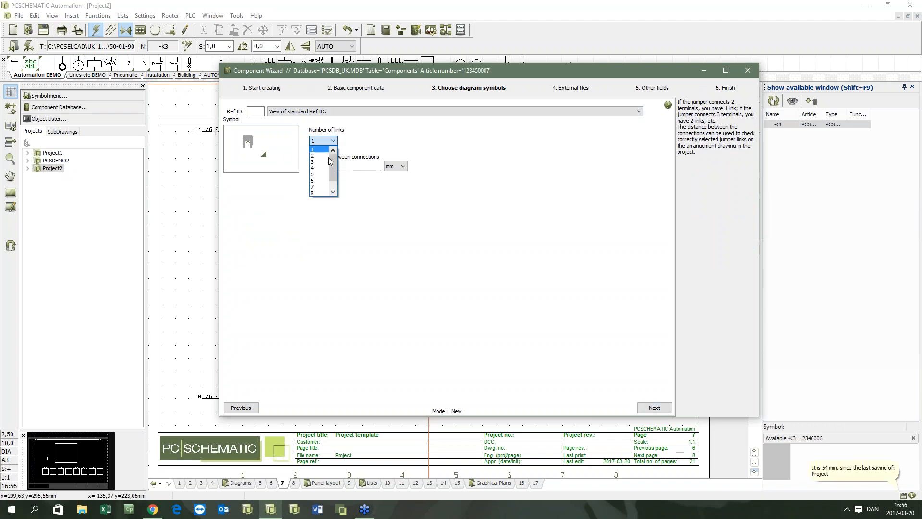
pyautogui.click(330, 161)
pyautogui.click(329, 140)
pyautogui.click(316, 168)
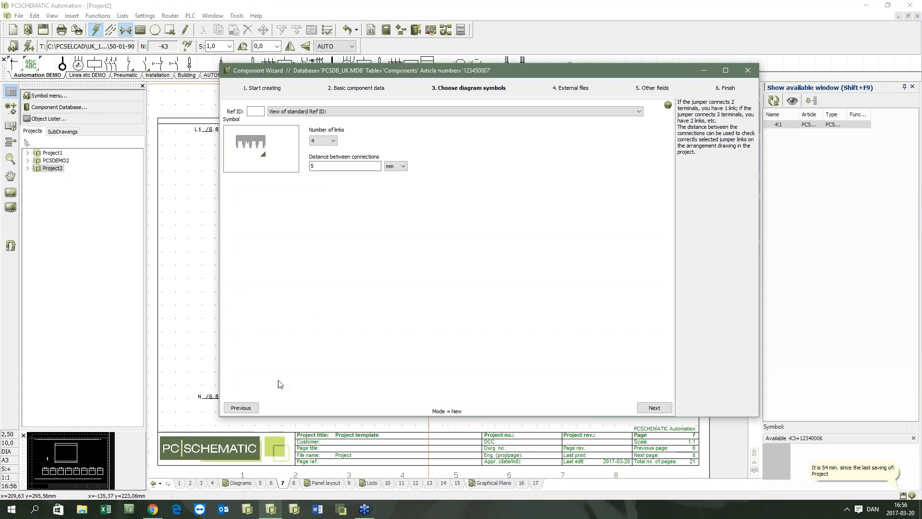
# Change the component kind to Wire and enter a wire diameter of 2 mm
pyautogui.click(240, 408)
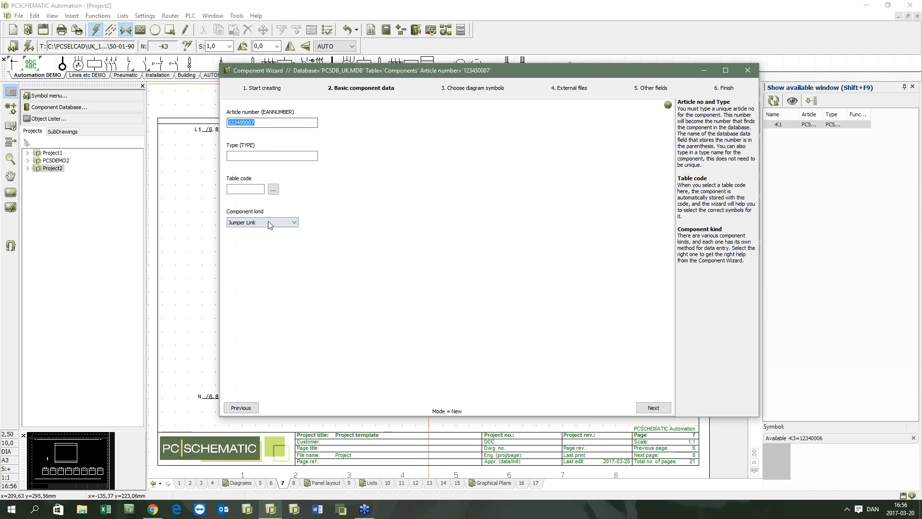
pyautogui.click(268, 223)
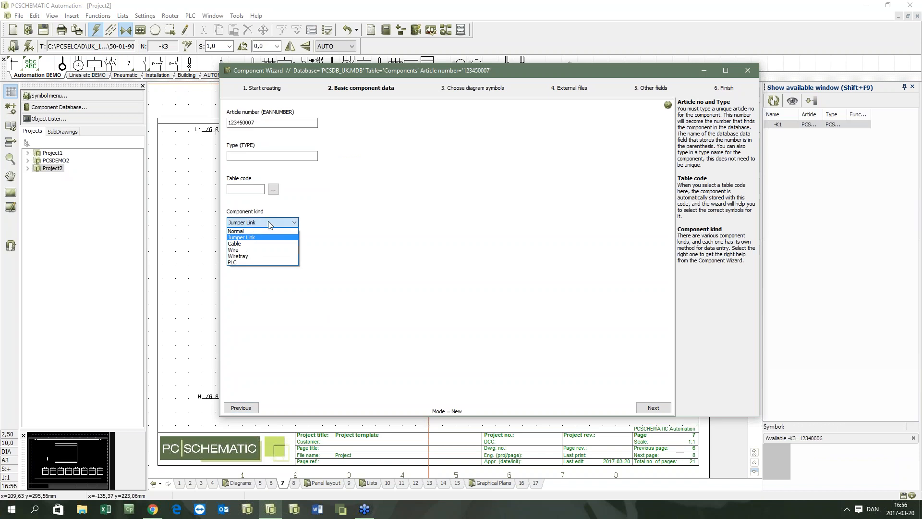
pyautogui.click(263, 250)
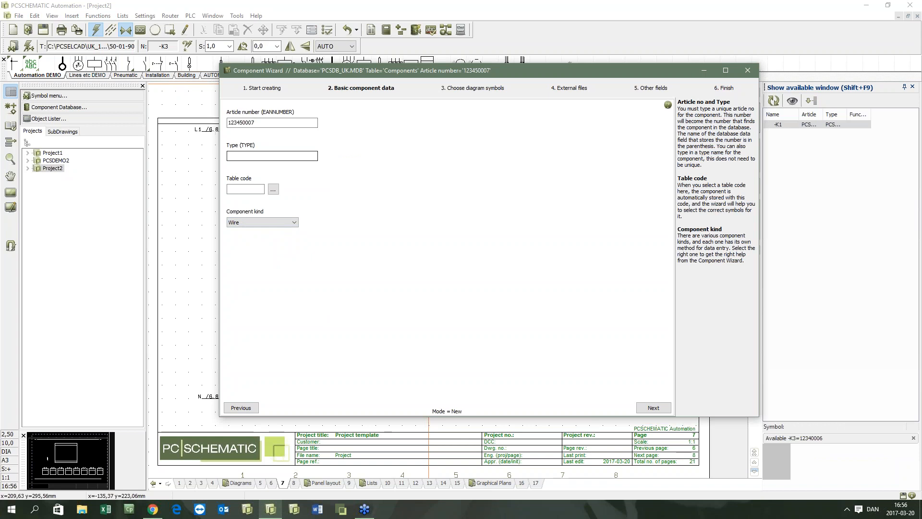
pyautogui.click(654, 408)
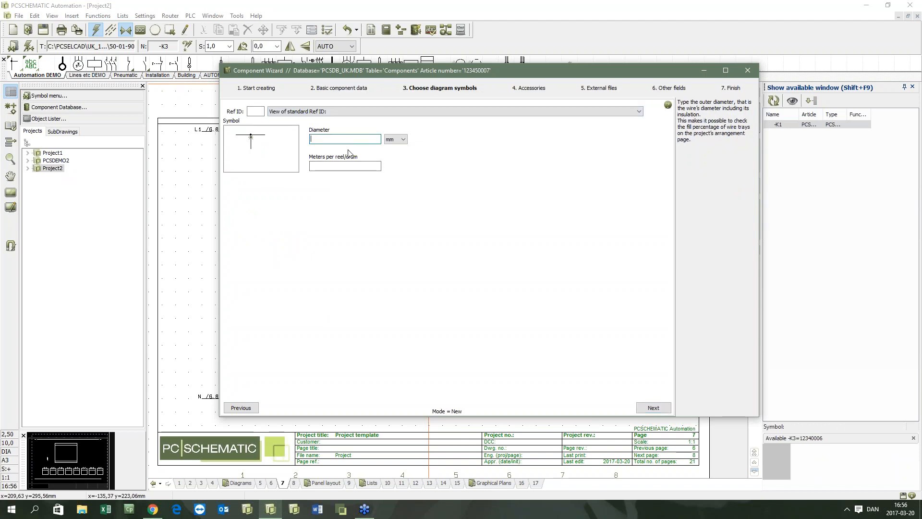
pyautogui.write('2')
pyautogui.press('Tab')
pyautogui.click(325, 139)
pyautogui.click(240, 407)
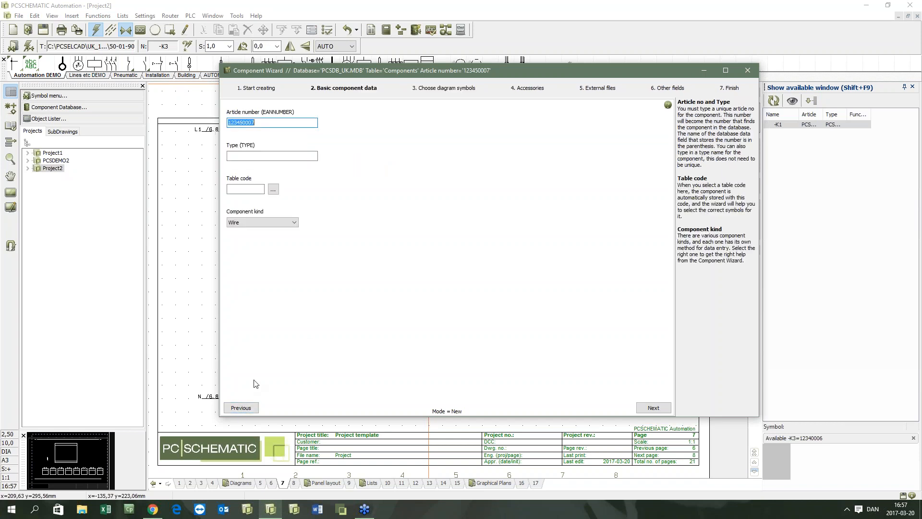
# Change the component kind to Wiretray and view its height, width and length settings before returning to the basic data
pyautogui.click(264, 222)
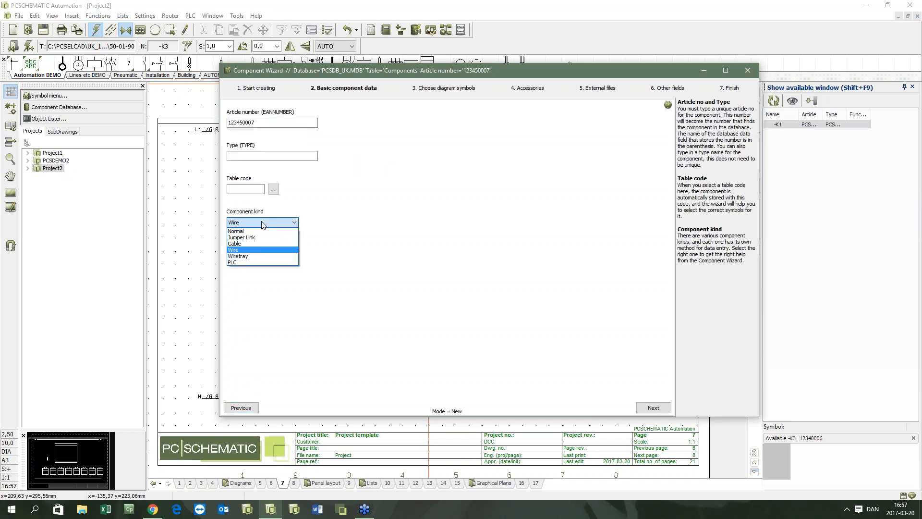
pyautogui.click(255, 257)
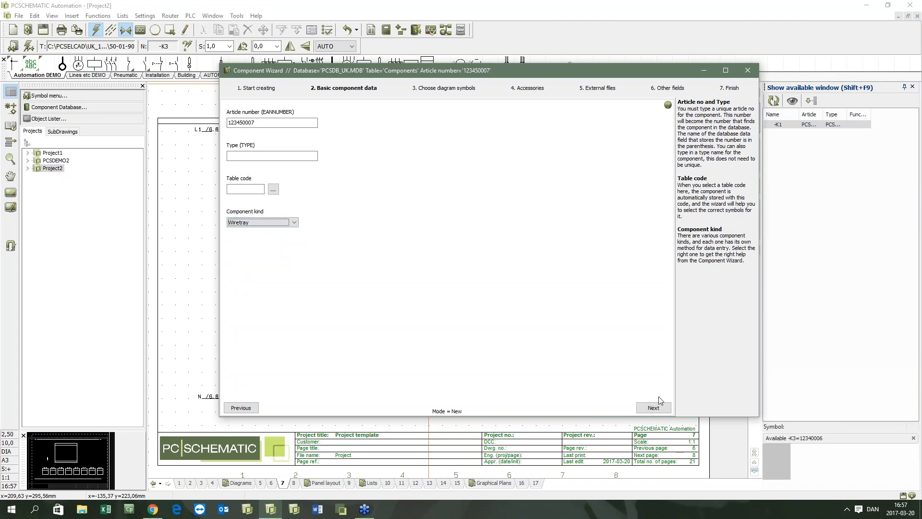
pyautogui.click(653, 408)
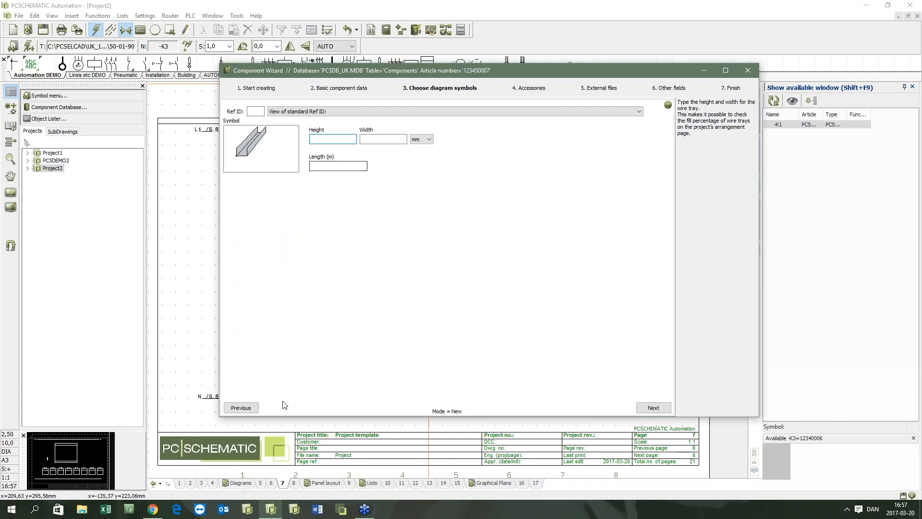
pyautogui.click(244, 407)
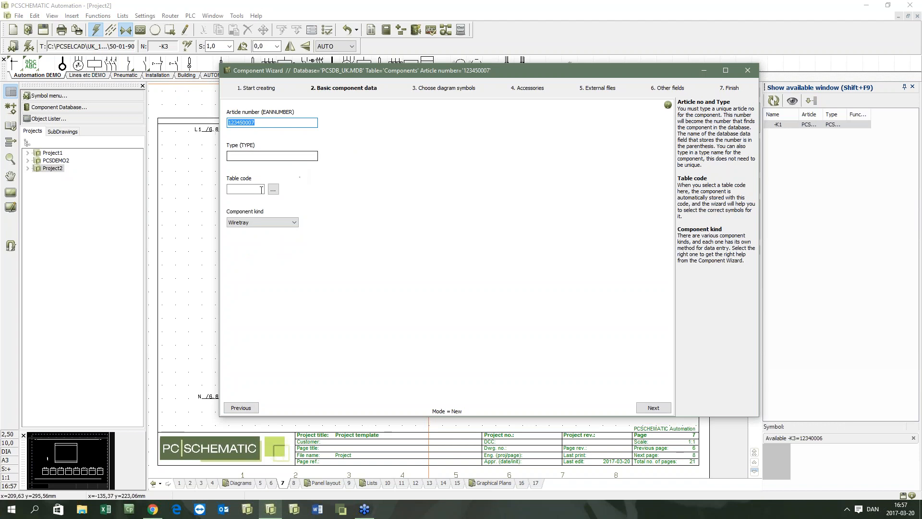
# Change the component kind to Cable and assign the Cable1 symbol to the component
pyautogui.click(260, 222)
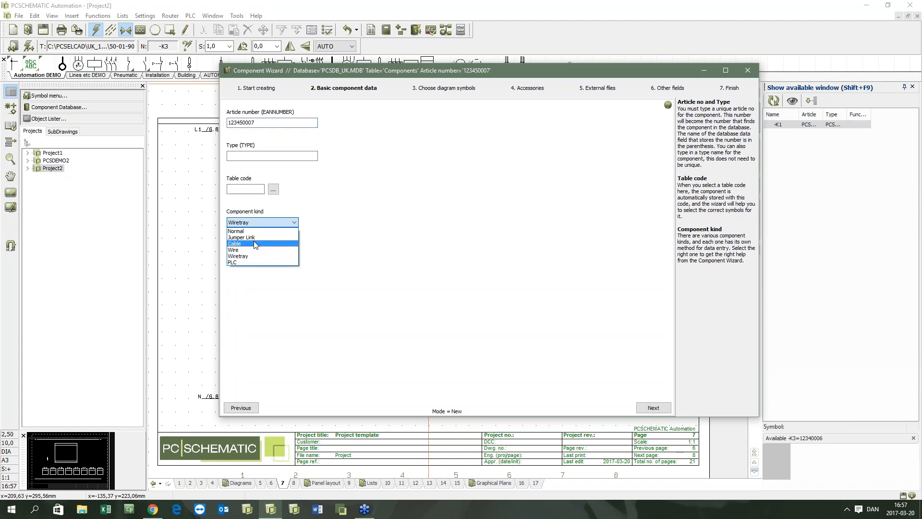
pyautogui.click(254, 243)
pyautogui.click(642, 408)
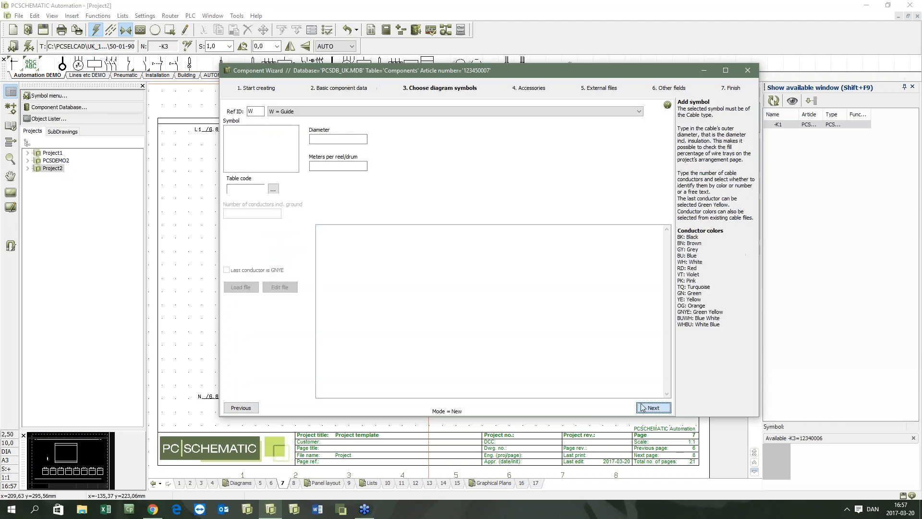
pyautogui.click(247, 187)
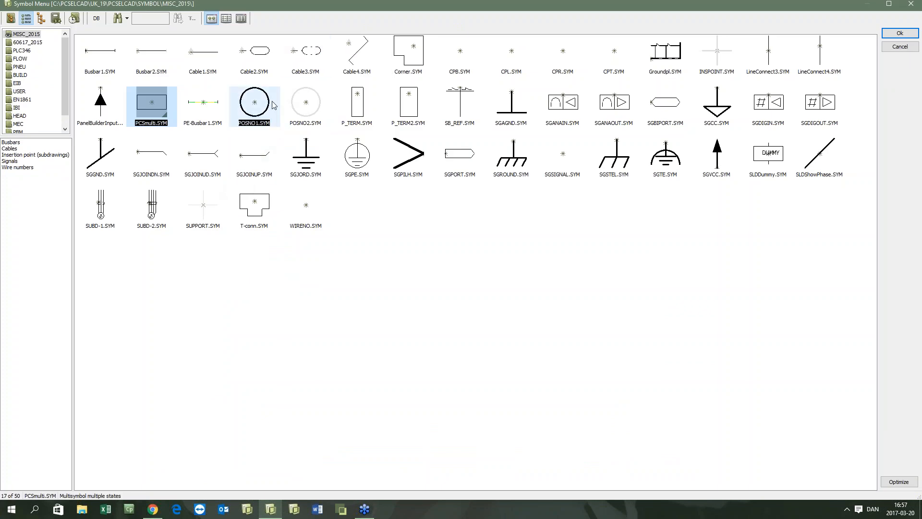
pyautogui.doubleClick(226, 61)
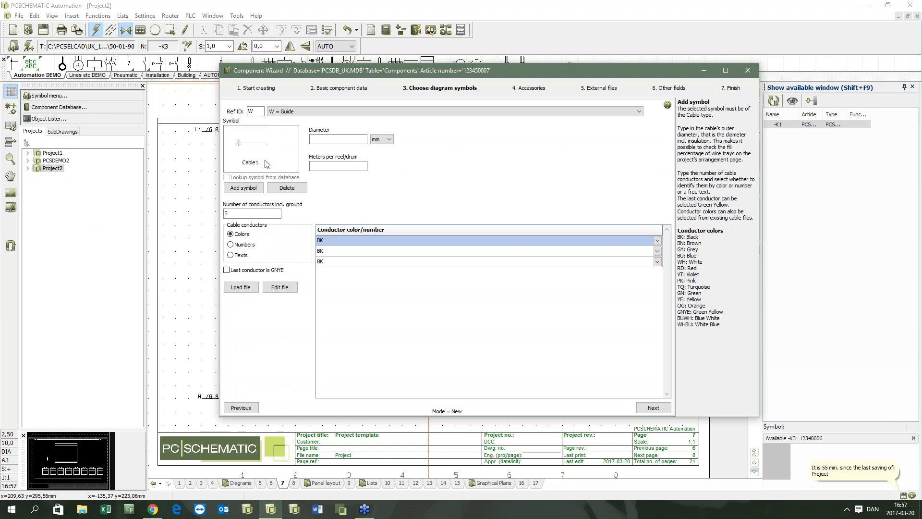
# Set the cable to 5 conductors identified by numbers, make the last conductor GNYE, and continue to the accessories
pyautogui.click(339, 140)
pyautogui.doubleClick(252, 213)
pyautogui.write('5')
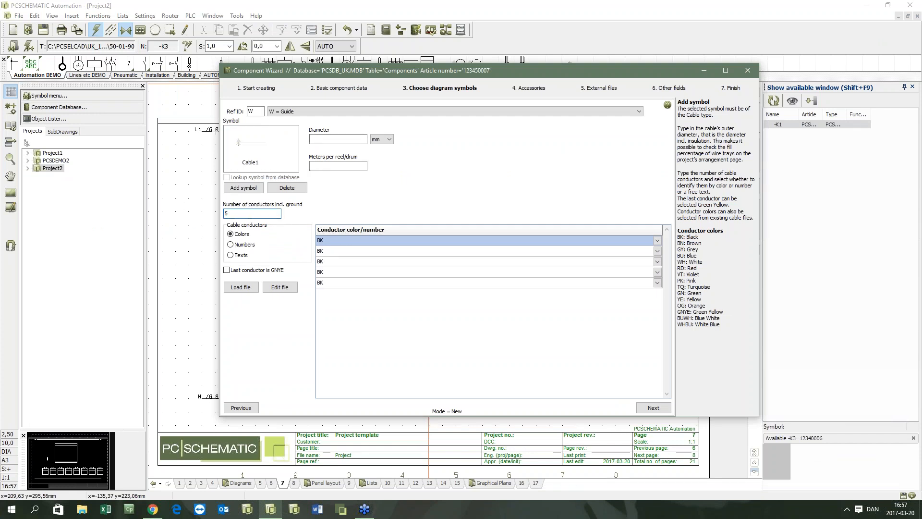
pyautogui.click(243, 245)
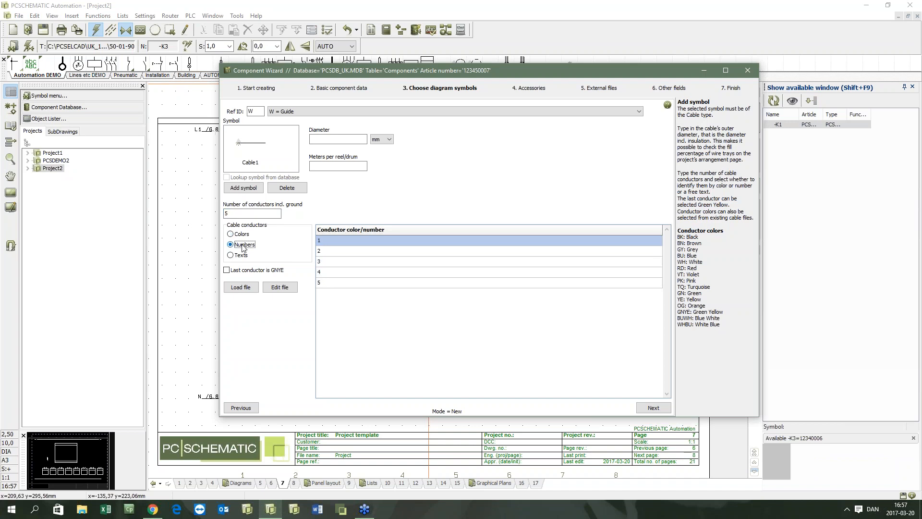
pyautogui.click(241, 270)
pyautogui.click(653, 408)
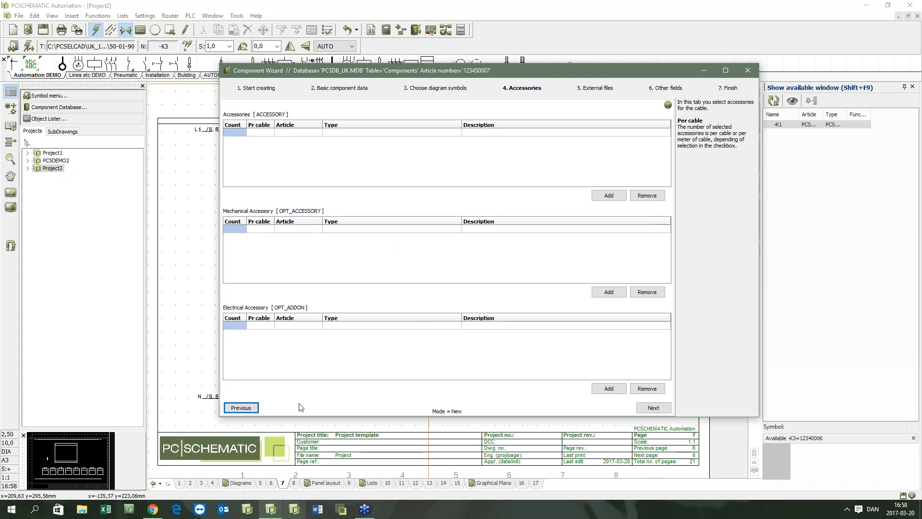
# Return to the cable's conductor settings, deselect the GNYE last conductor, and load the conductor names from PCScable.cbl
pyautogui.click(239, 409)
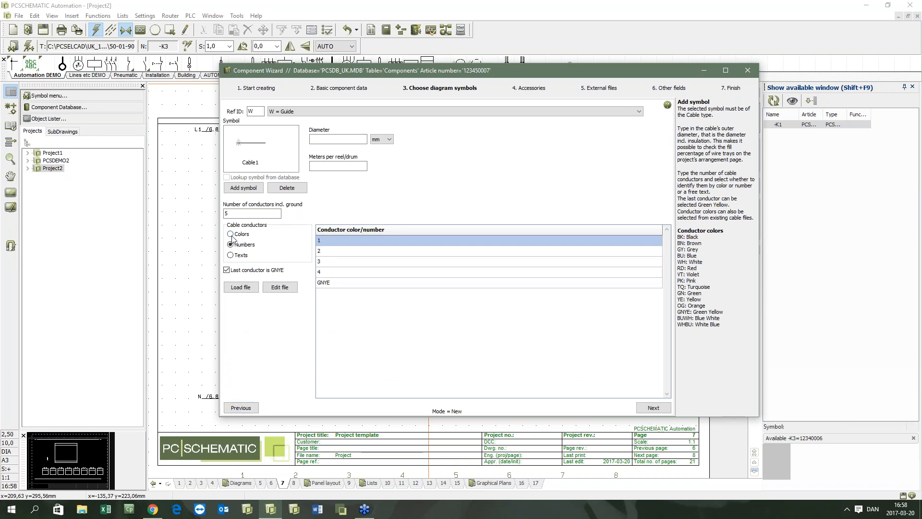
pyautogui.click(233, 290)
pyautogui.click(239, 271)
pyautogui.click(247, 289)
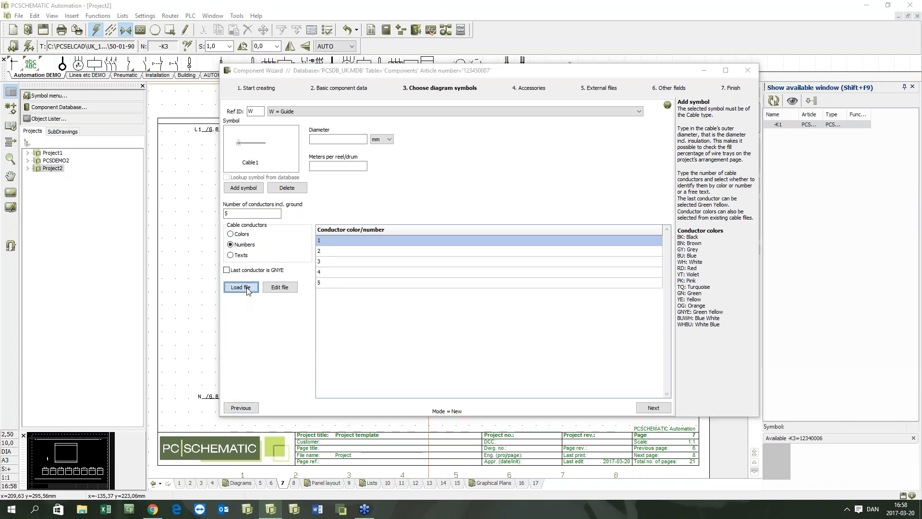
pyautogui.click(551, 141)
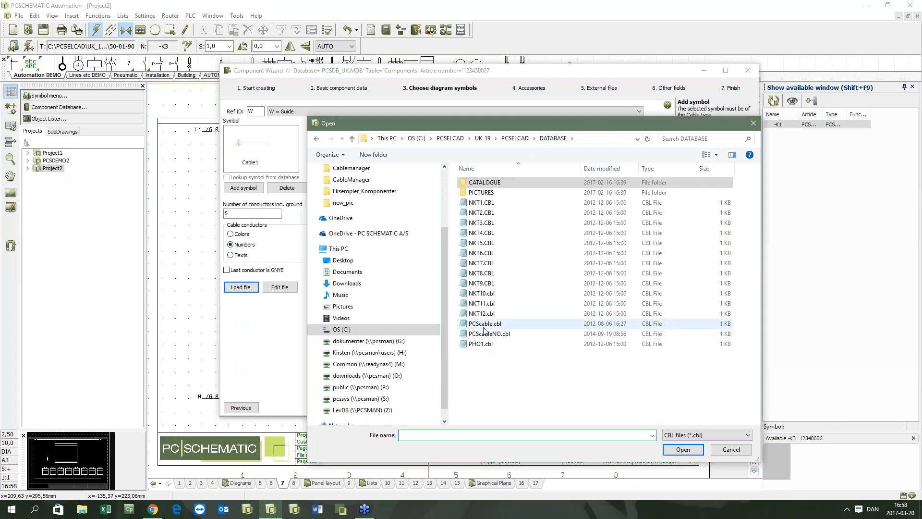
pyautogui.doubleClick(485, 323)
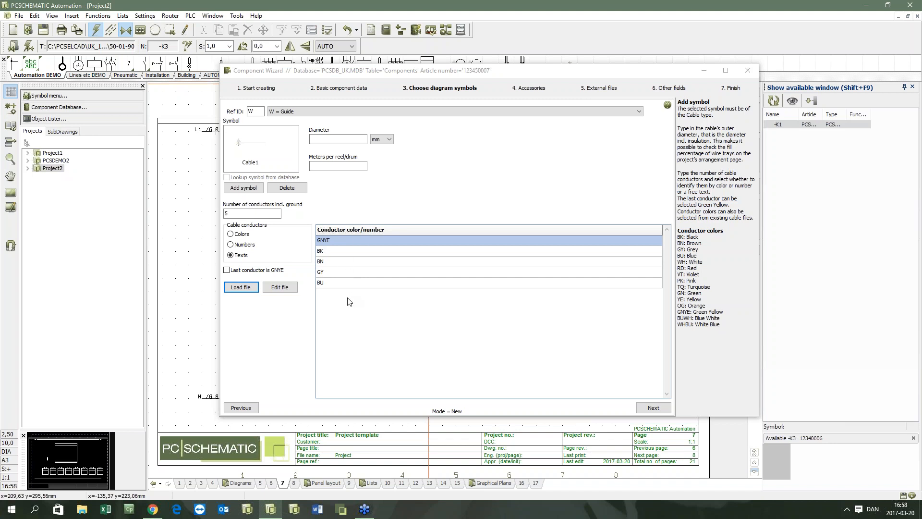
# Finish the cable record, leaving the accessories, external files and other fields empty
pyautogui.click(649, 410)
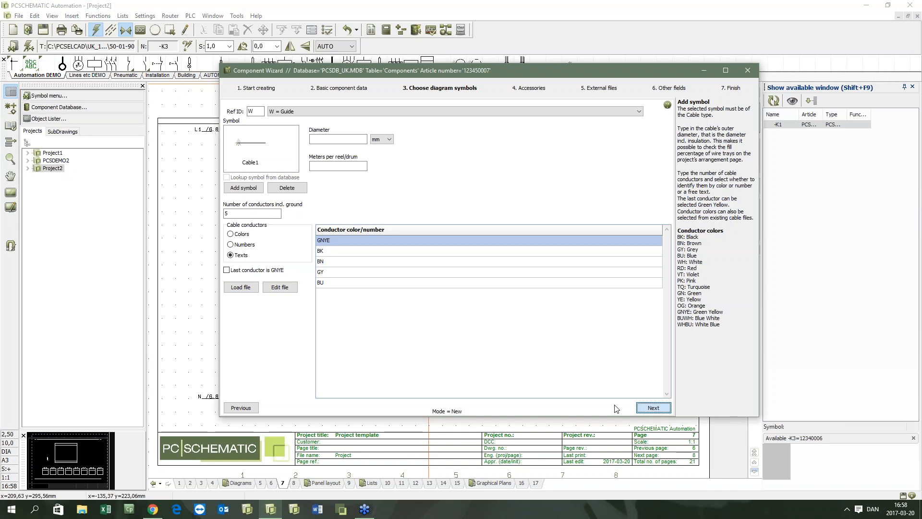
pyautogui.click(652, 408)
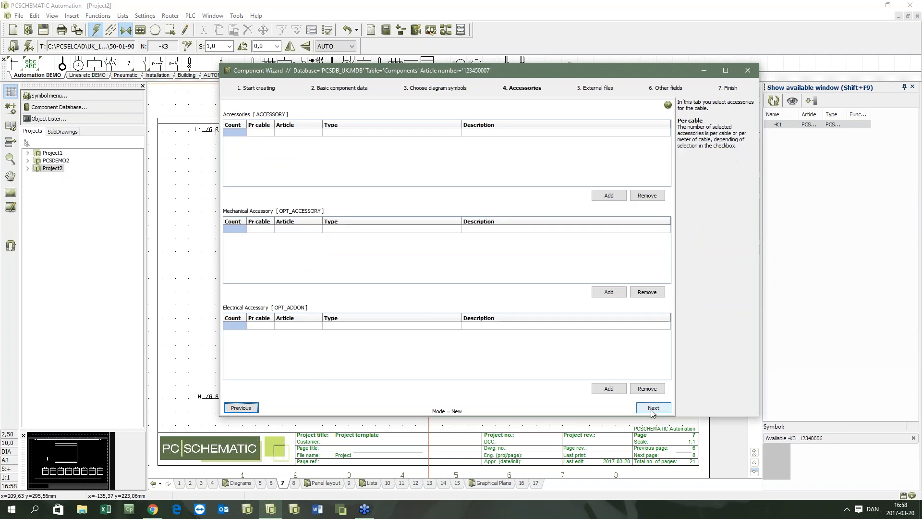
pyautogui.click(653, 408)
pyautogui.click(653, 408)
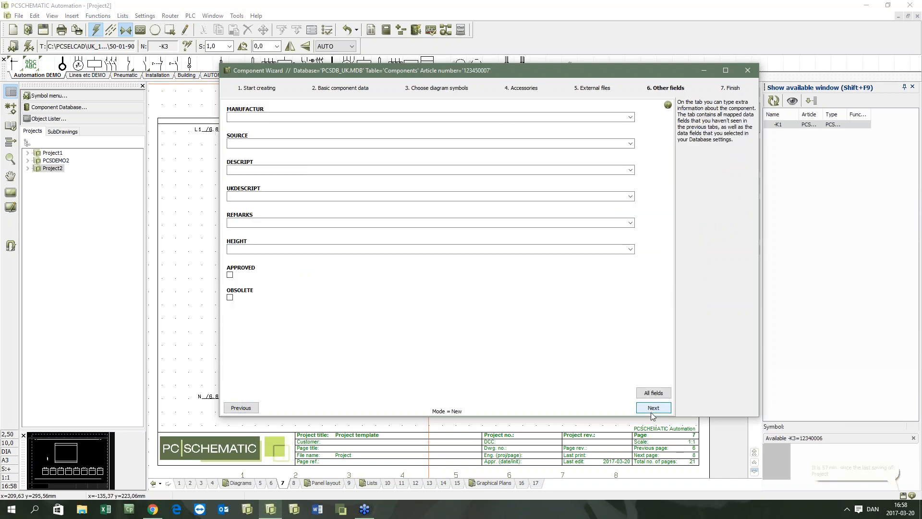
pyautogui.click(652, 408)
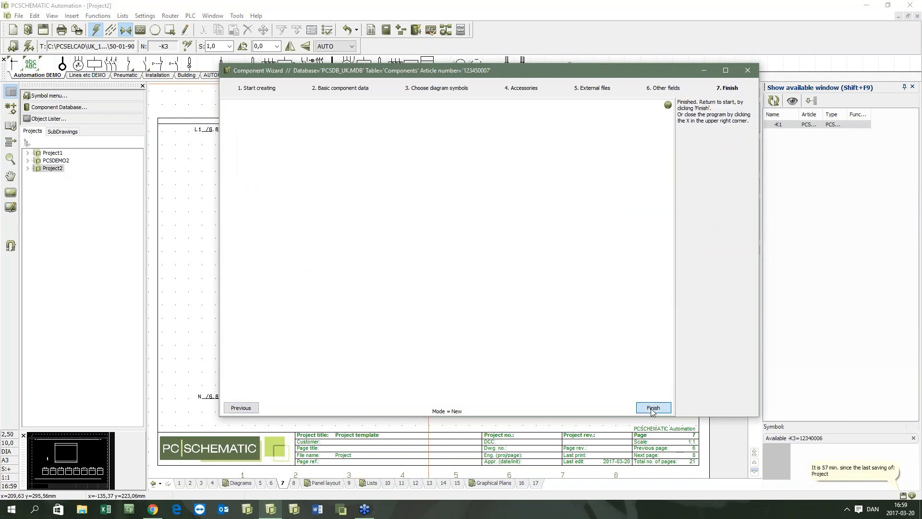
pyautogui.click(652, 408)
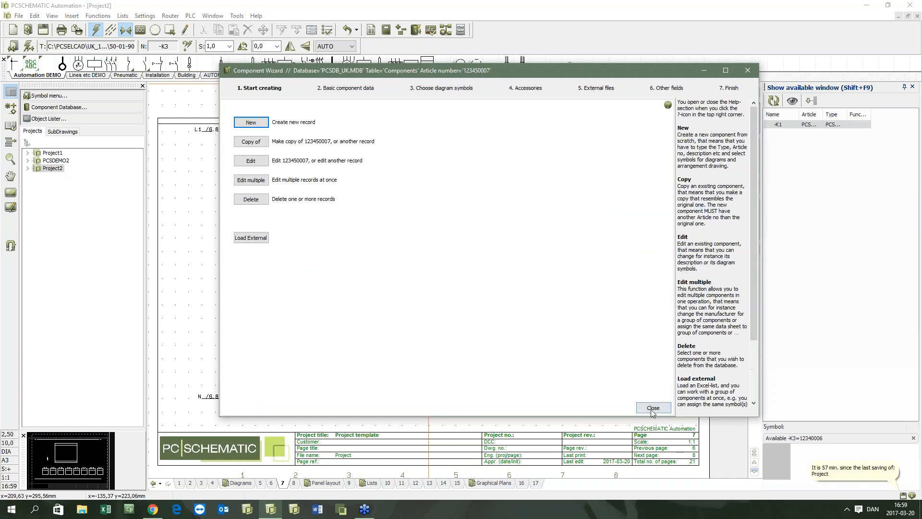
# Review the filter fields available for editing multiple records at once, then return to the wizard's start page
pyautogui.click(262, 180)
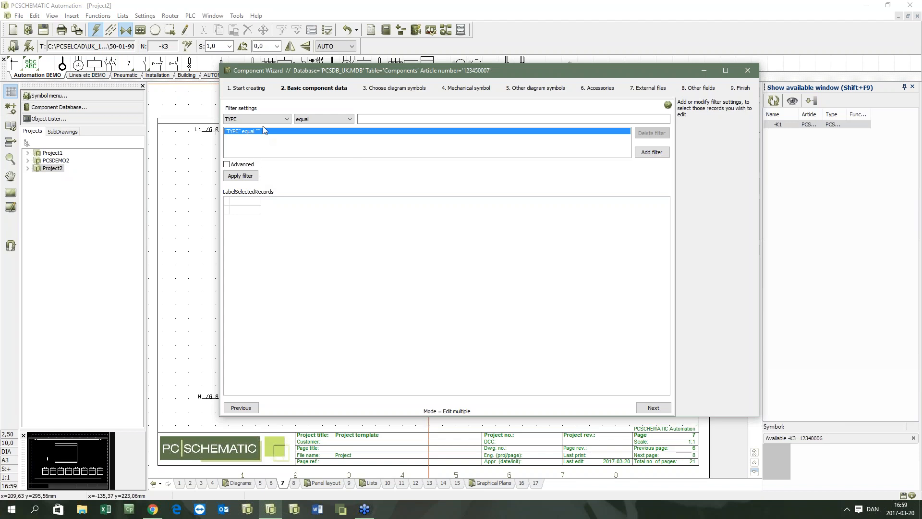
pyautogui.click(286, 118)
pyautogui.scroll(-3, 288, 153)
pyautogui.scroll(2, 263, 161)
pyautogui.scroll(1, 249, 156)
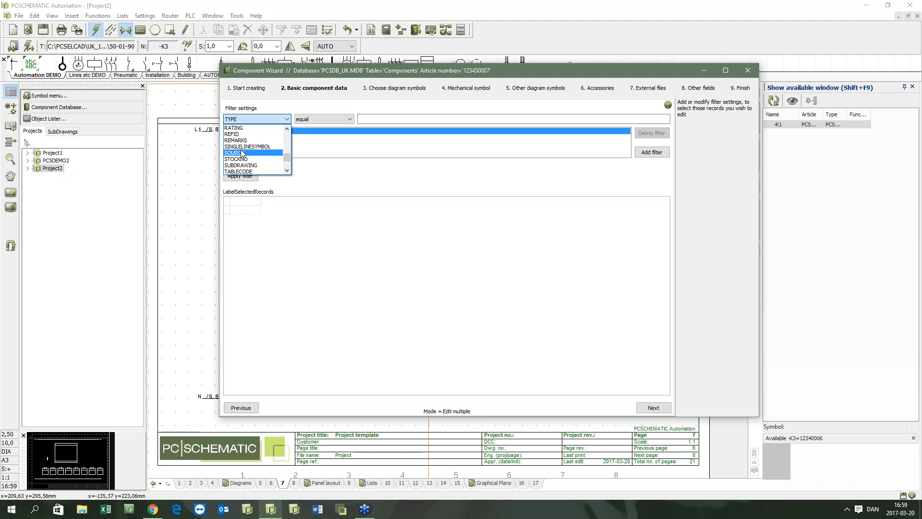
pyautogui.click(287, 120)
pyautogui.click(240, 407)
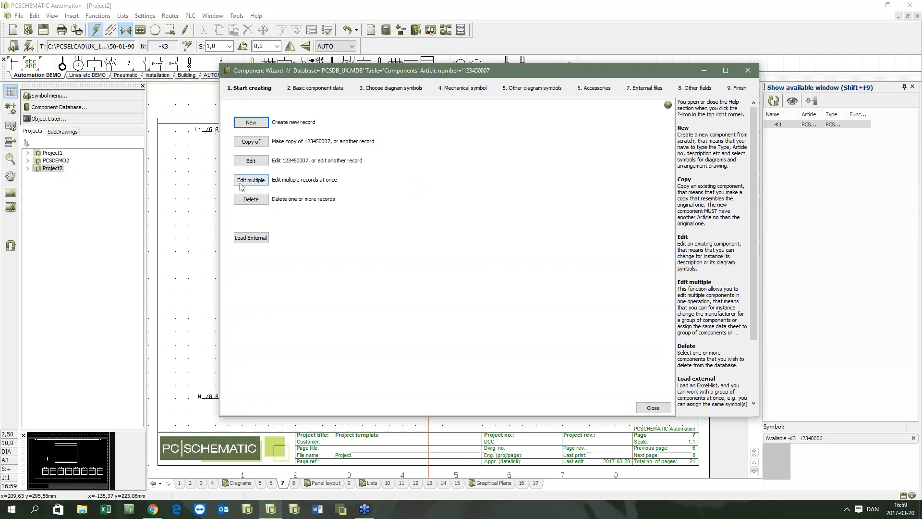
# View the filter settings for deleting records, then go back and close the Component Wizard
pyautogui.click(250, 198)
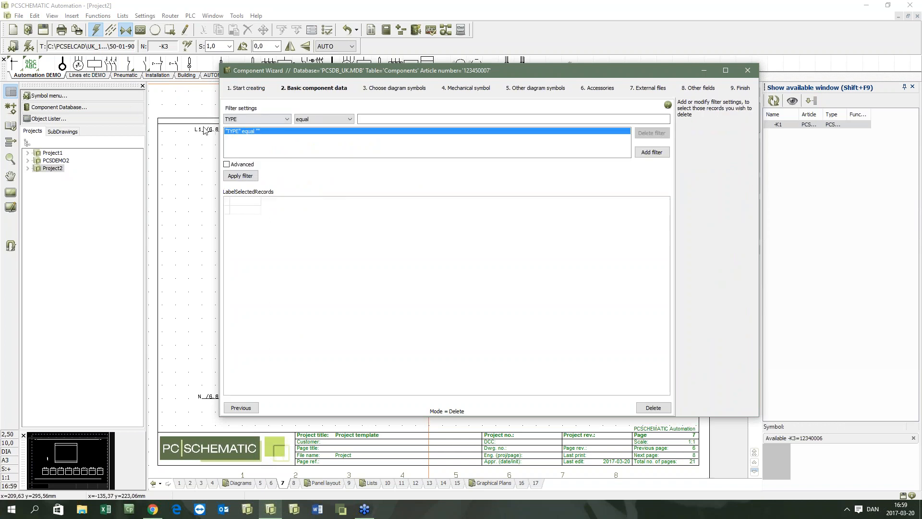
pyautogui.click(241, 408)
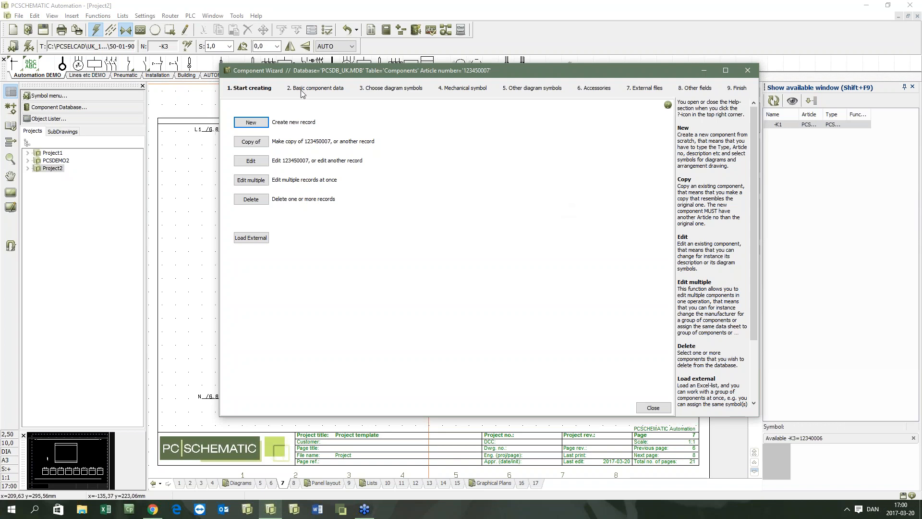
pyautogui.click(747, 71)
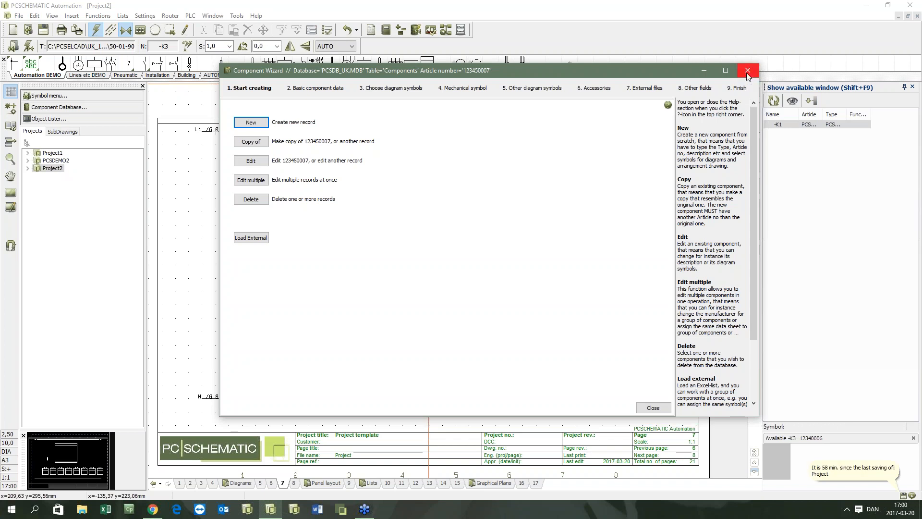
pyautogui.click(747, 71)
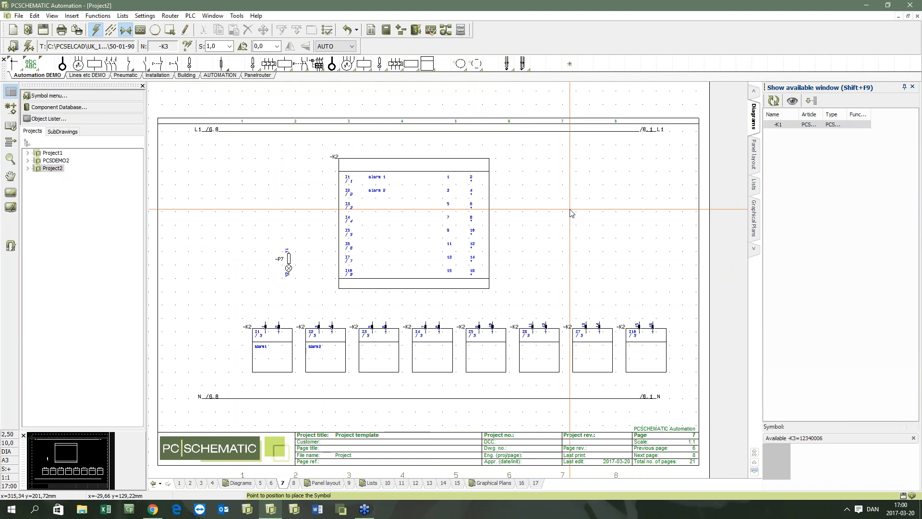